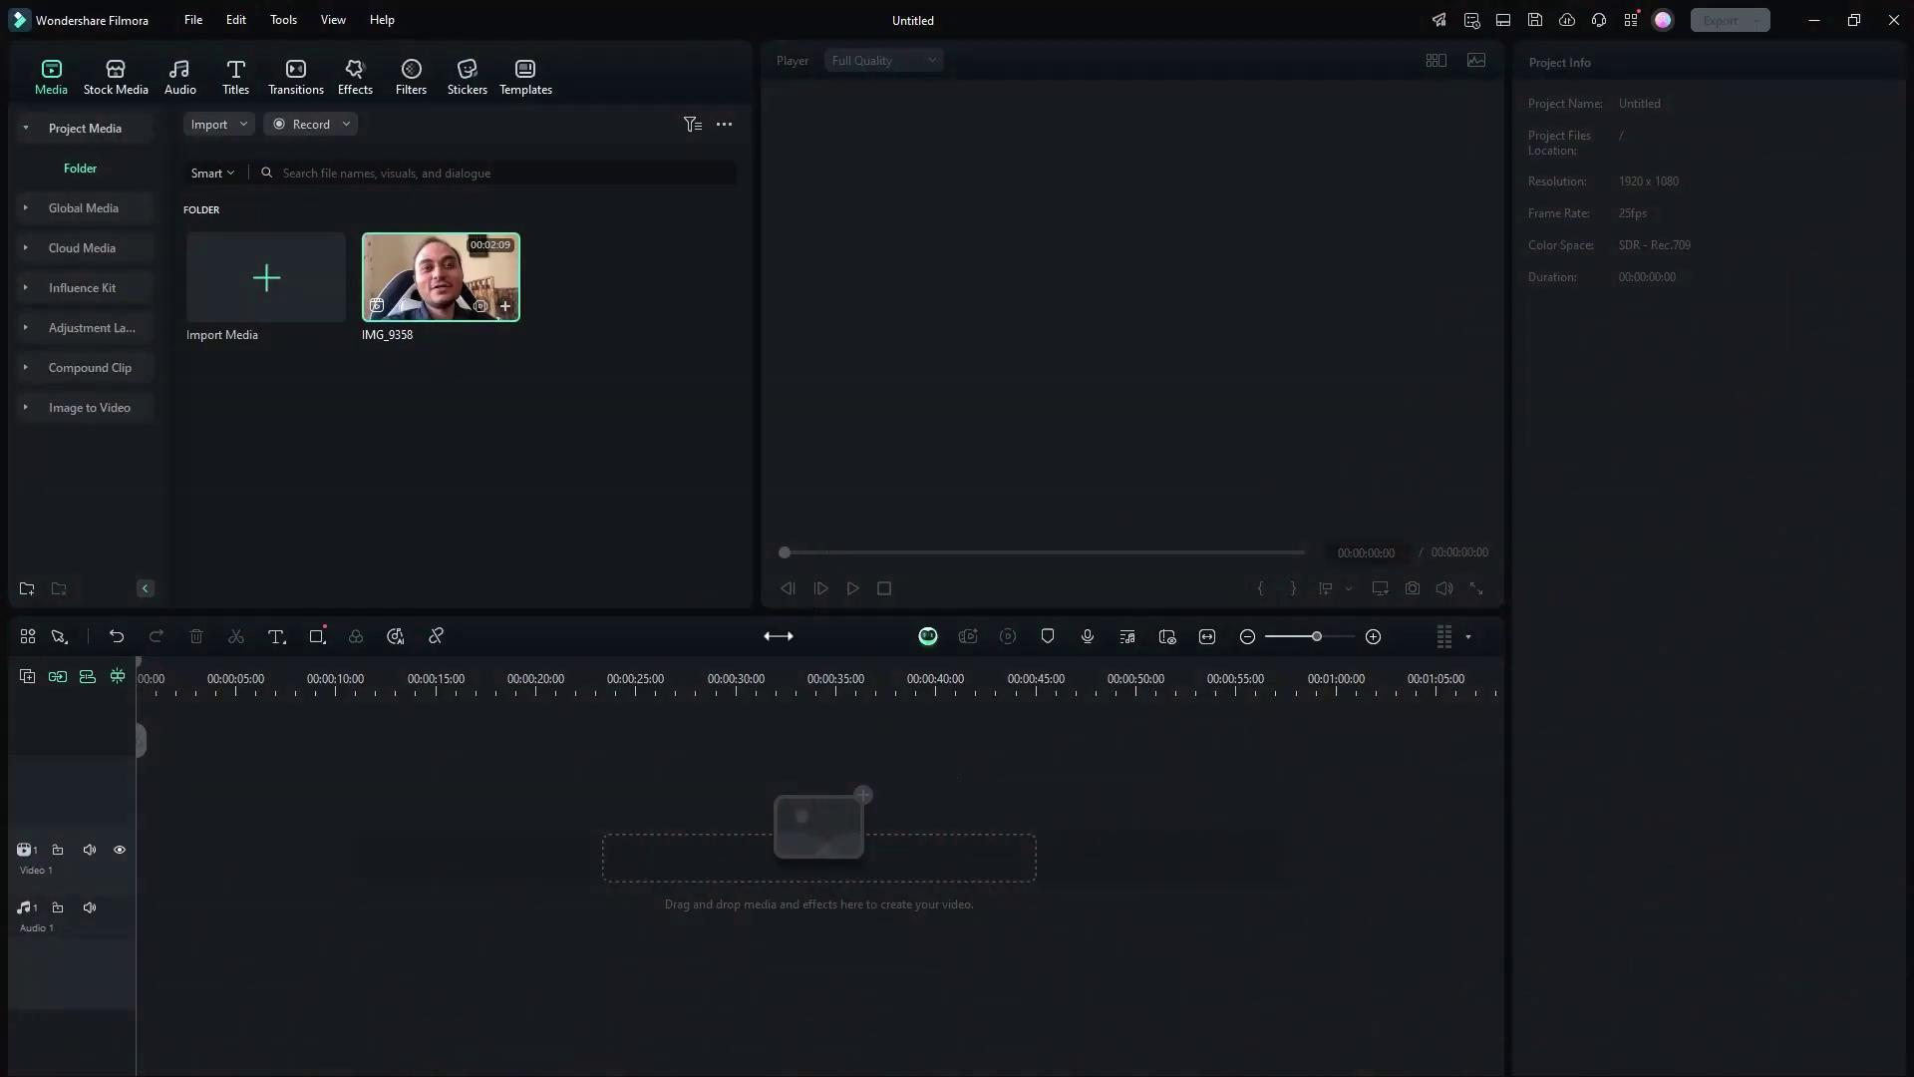
- Add IMG_9358 to Video 1 and match the project to 1920 x 1080 29.97fps
drag(456, 303, 292, 845)
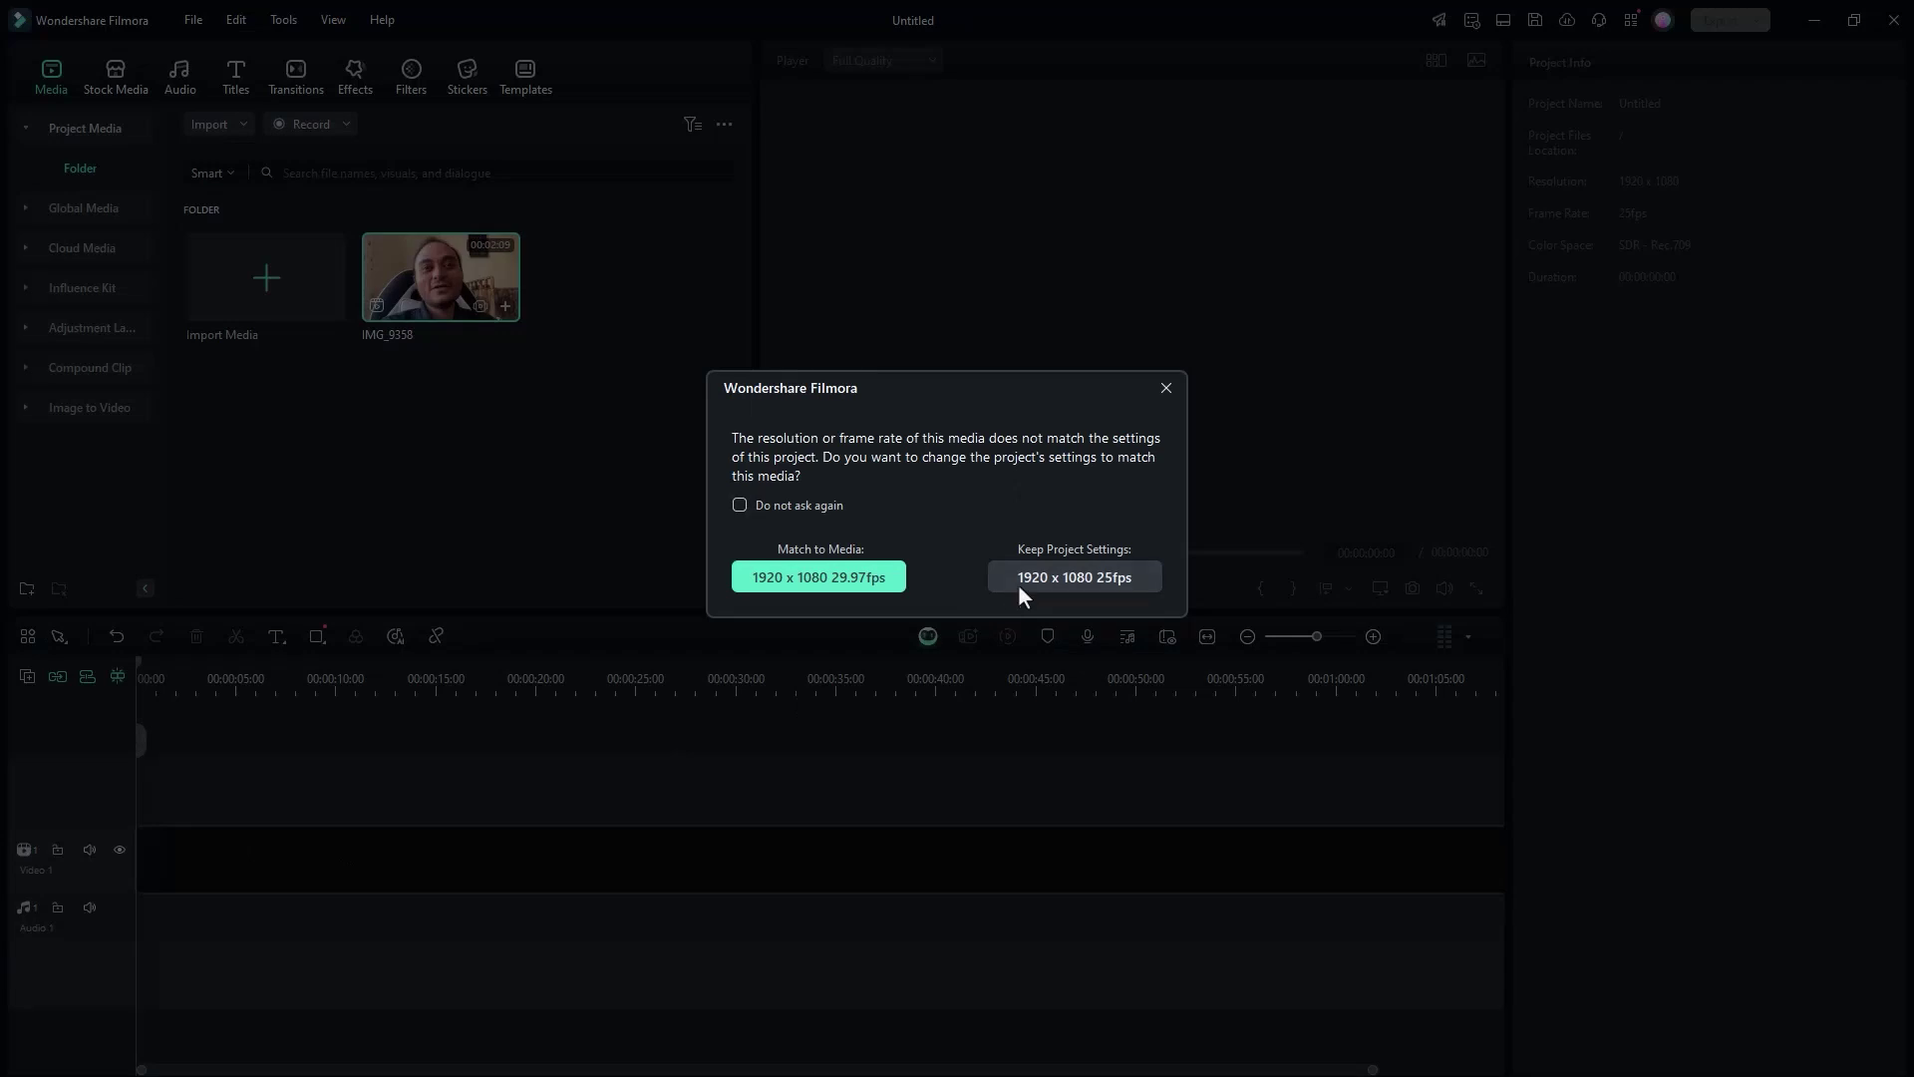
click(875, 584)
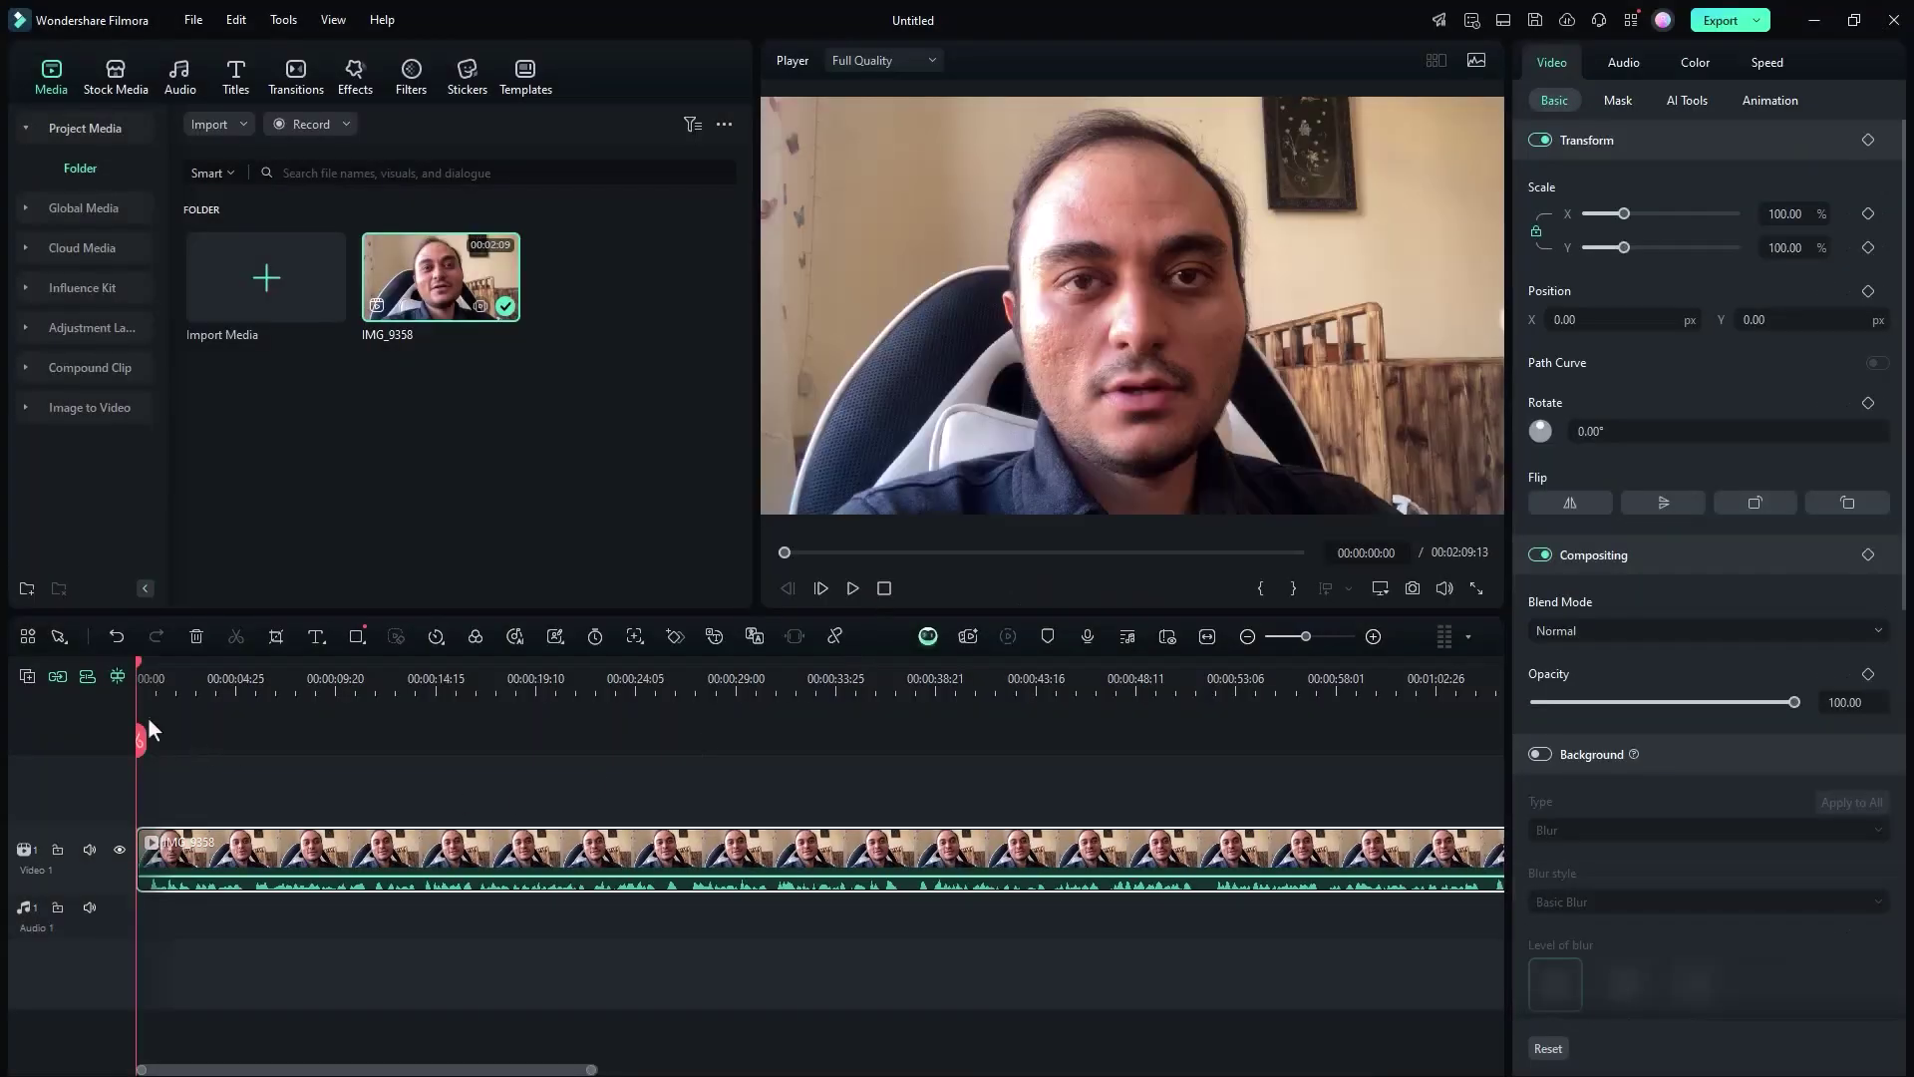
drag(140, 661, 482, 692)
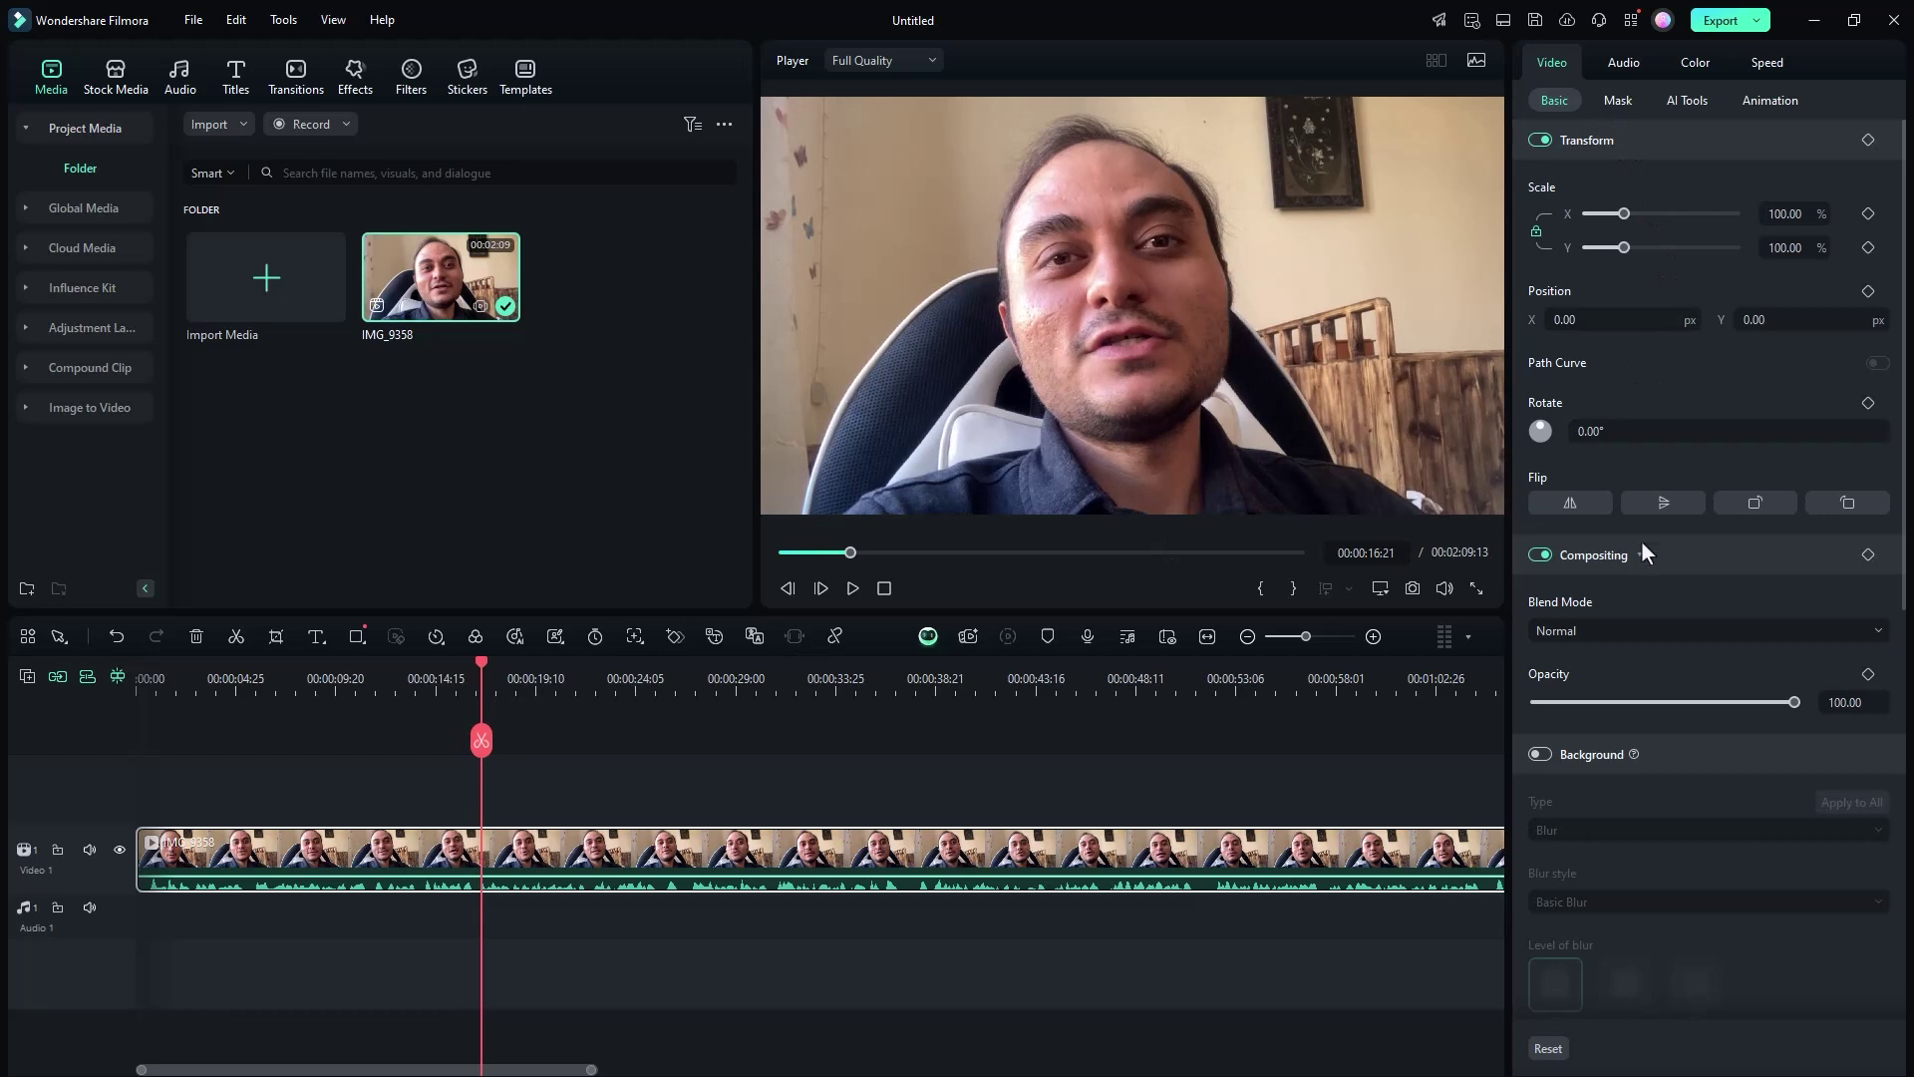
scroll(1643, 555, down, 5)
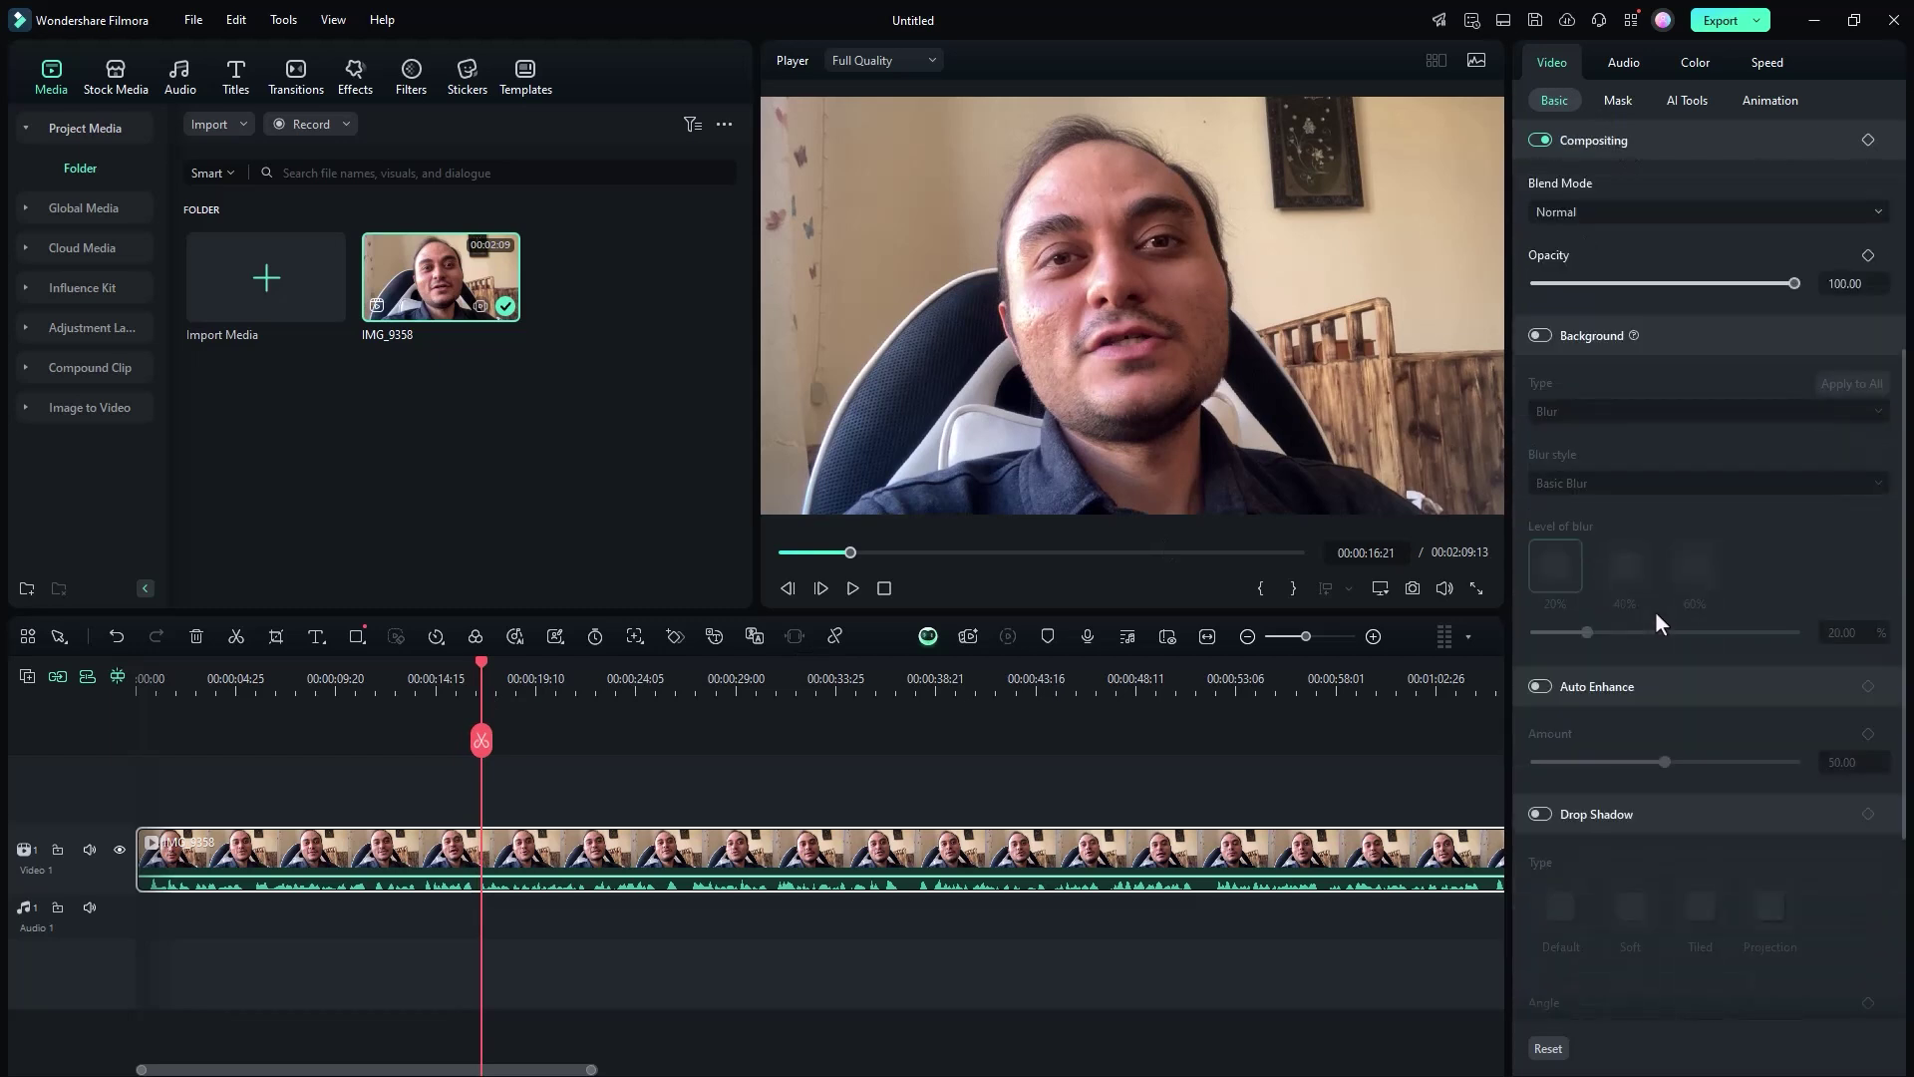
scroll(1655, 613, down, 1)
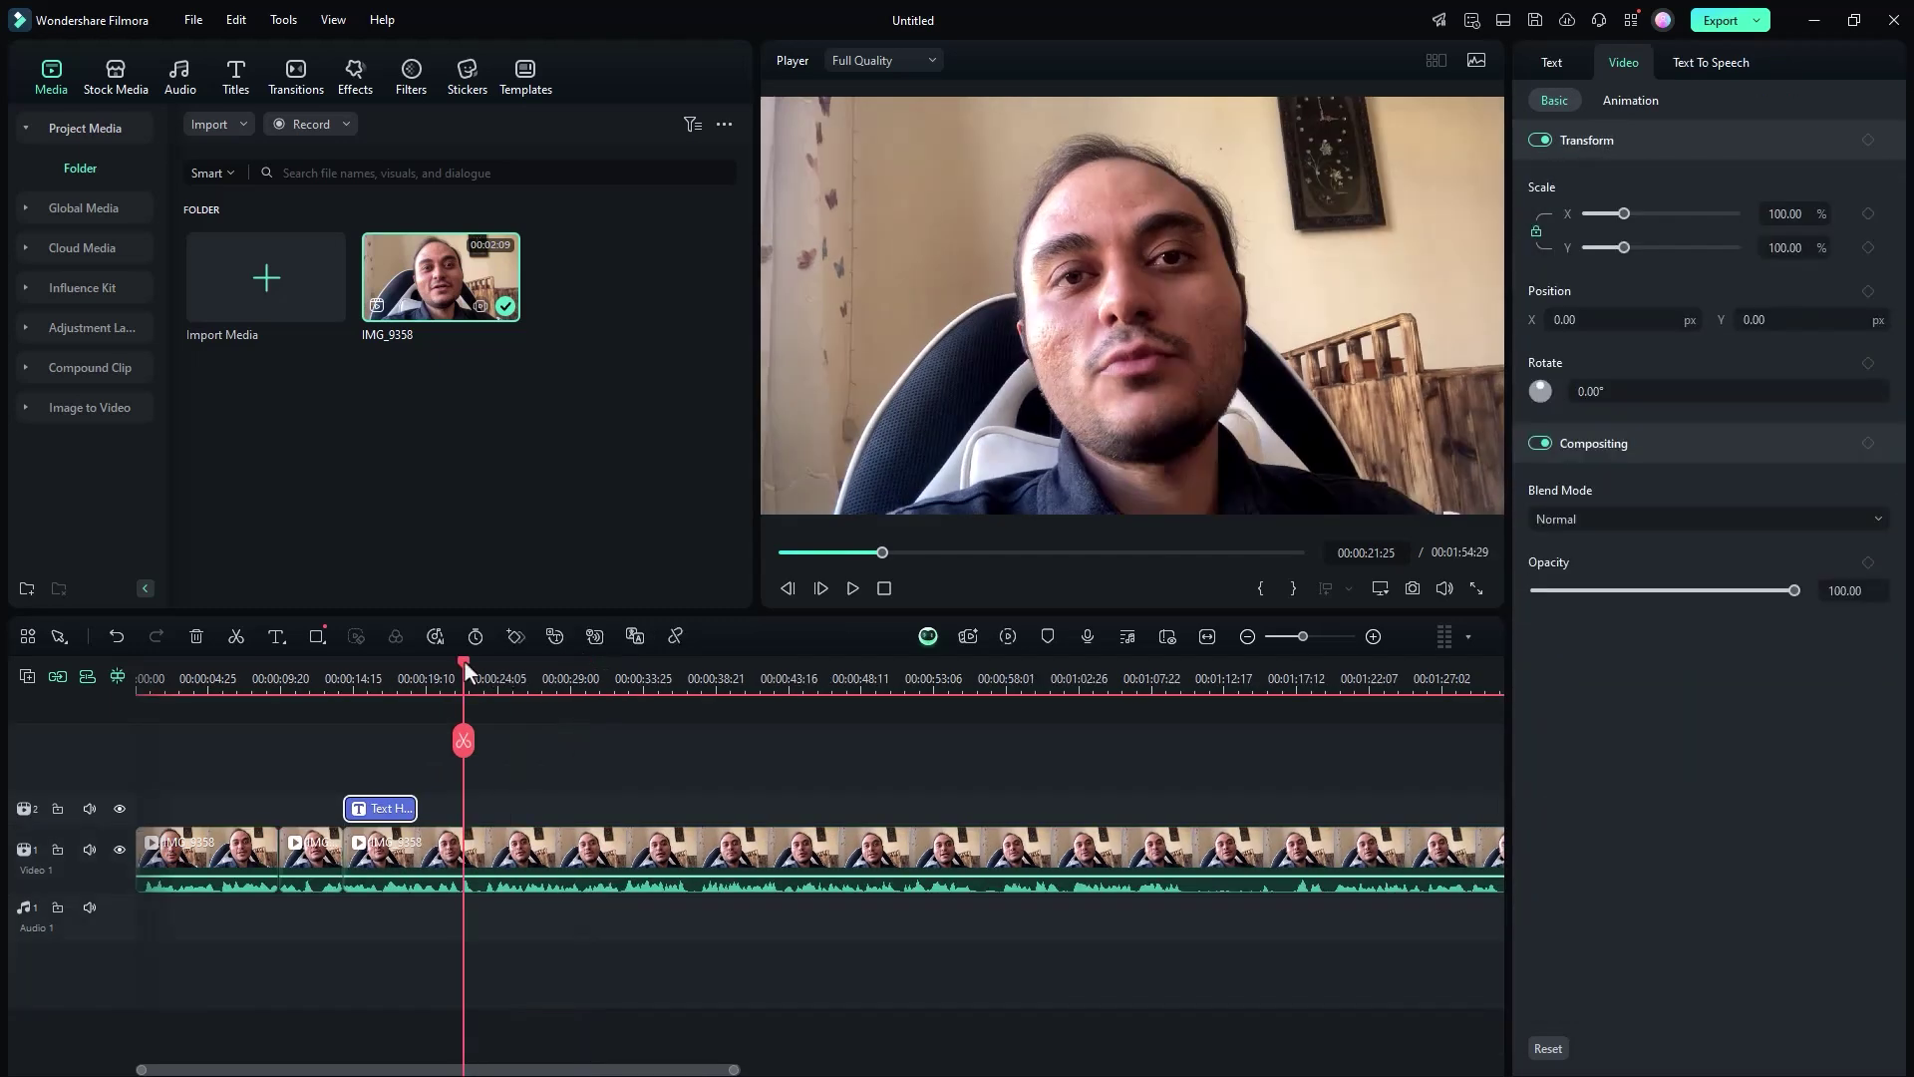
- Scrub back through the clip and switch on Auto Enhance in Video > Basic
drag(466, 670, 383, 720)
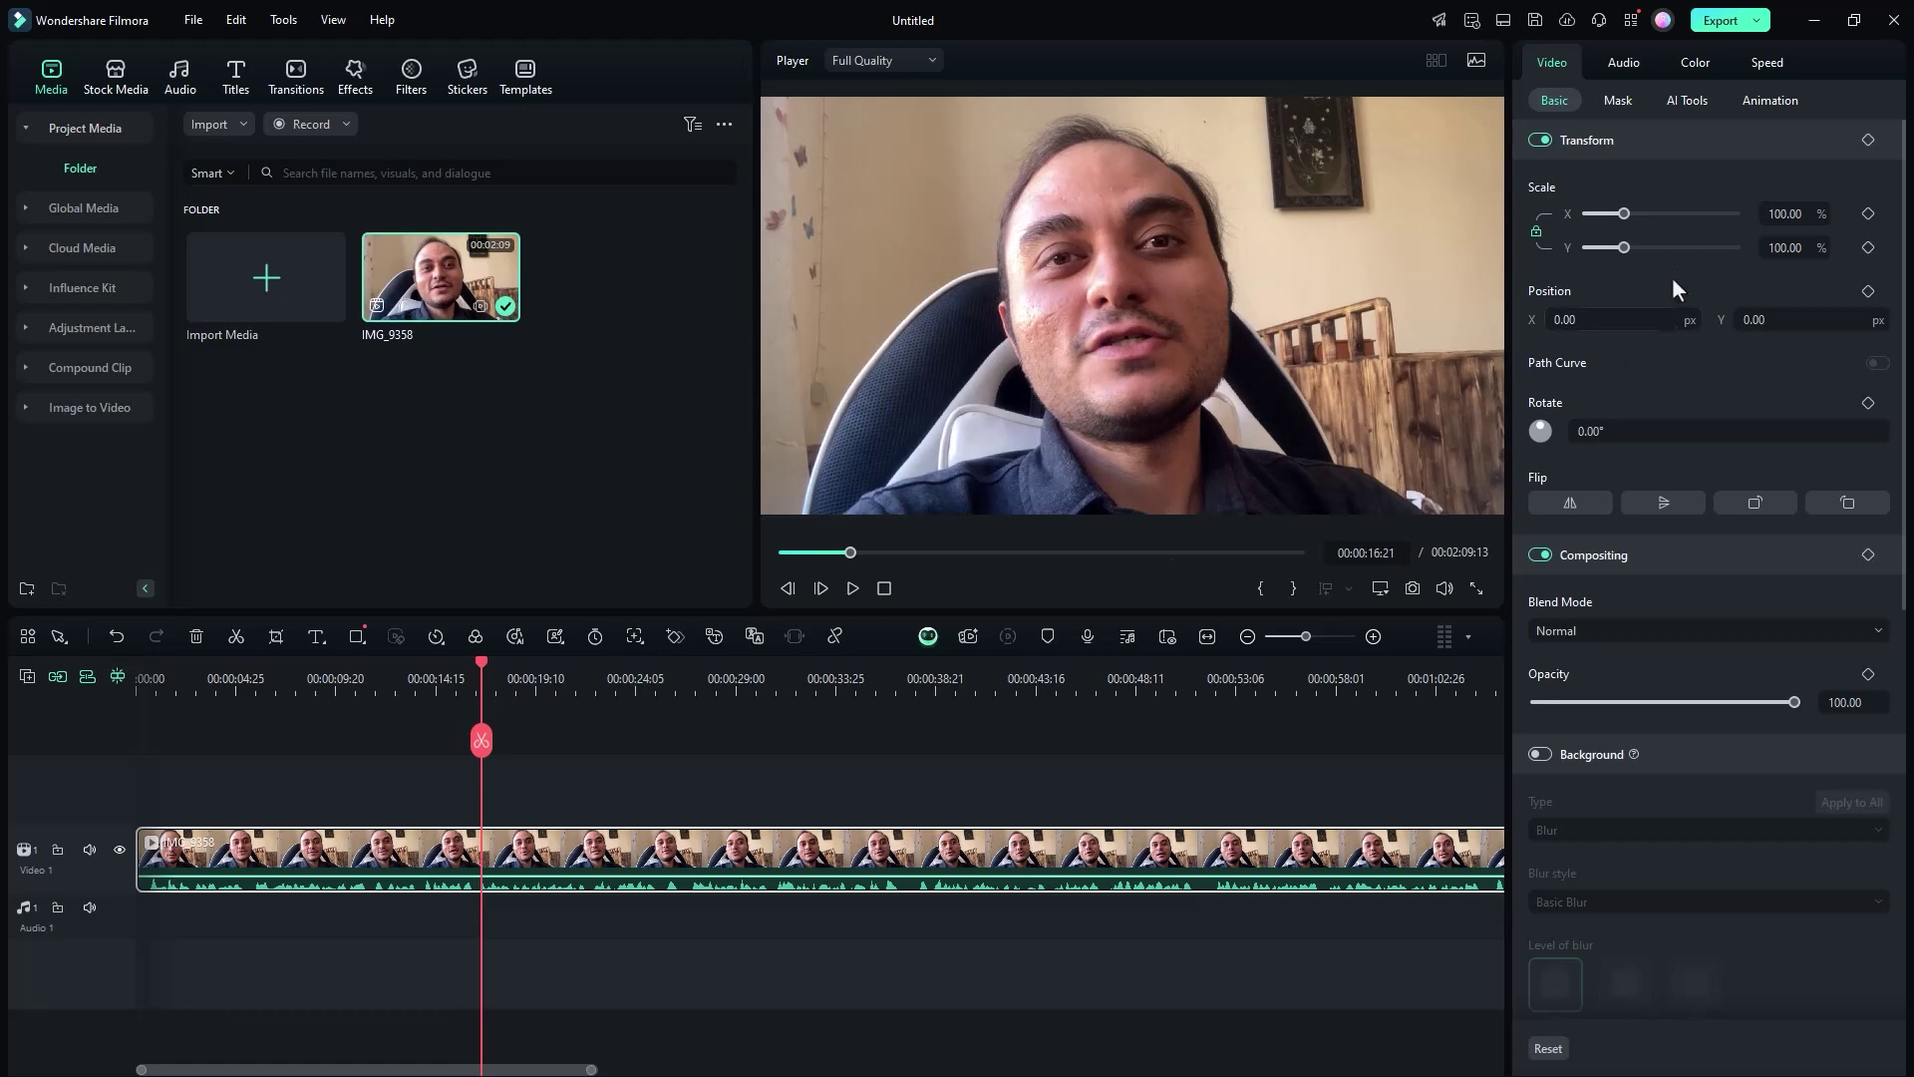
scroll(1645, 588, down, 5)
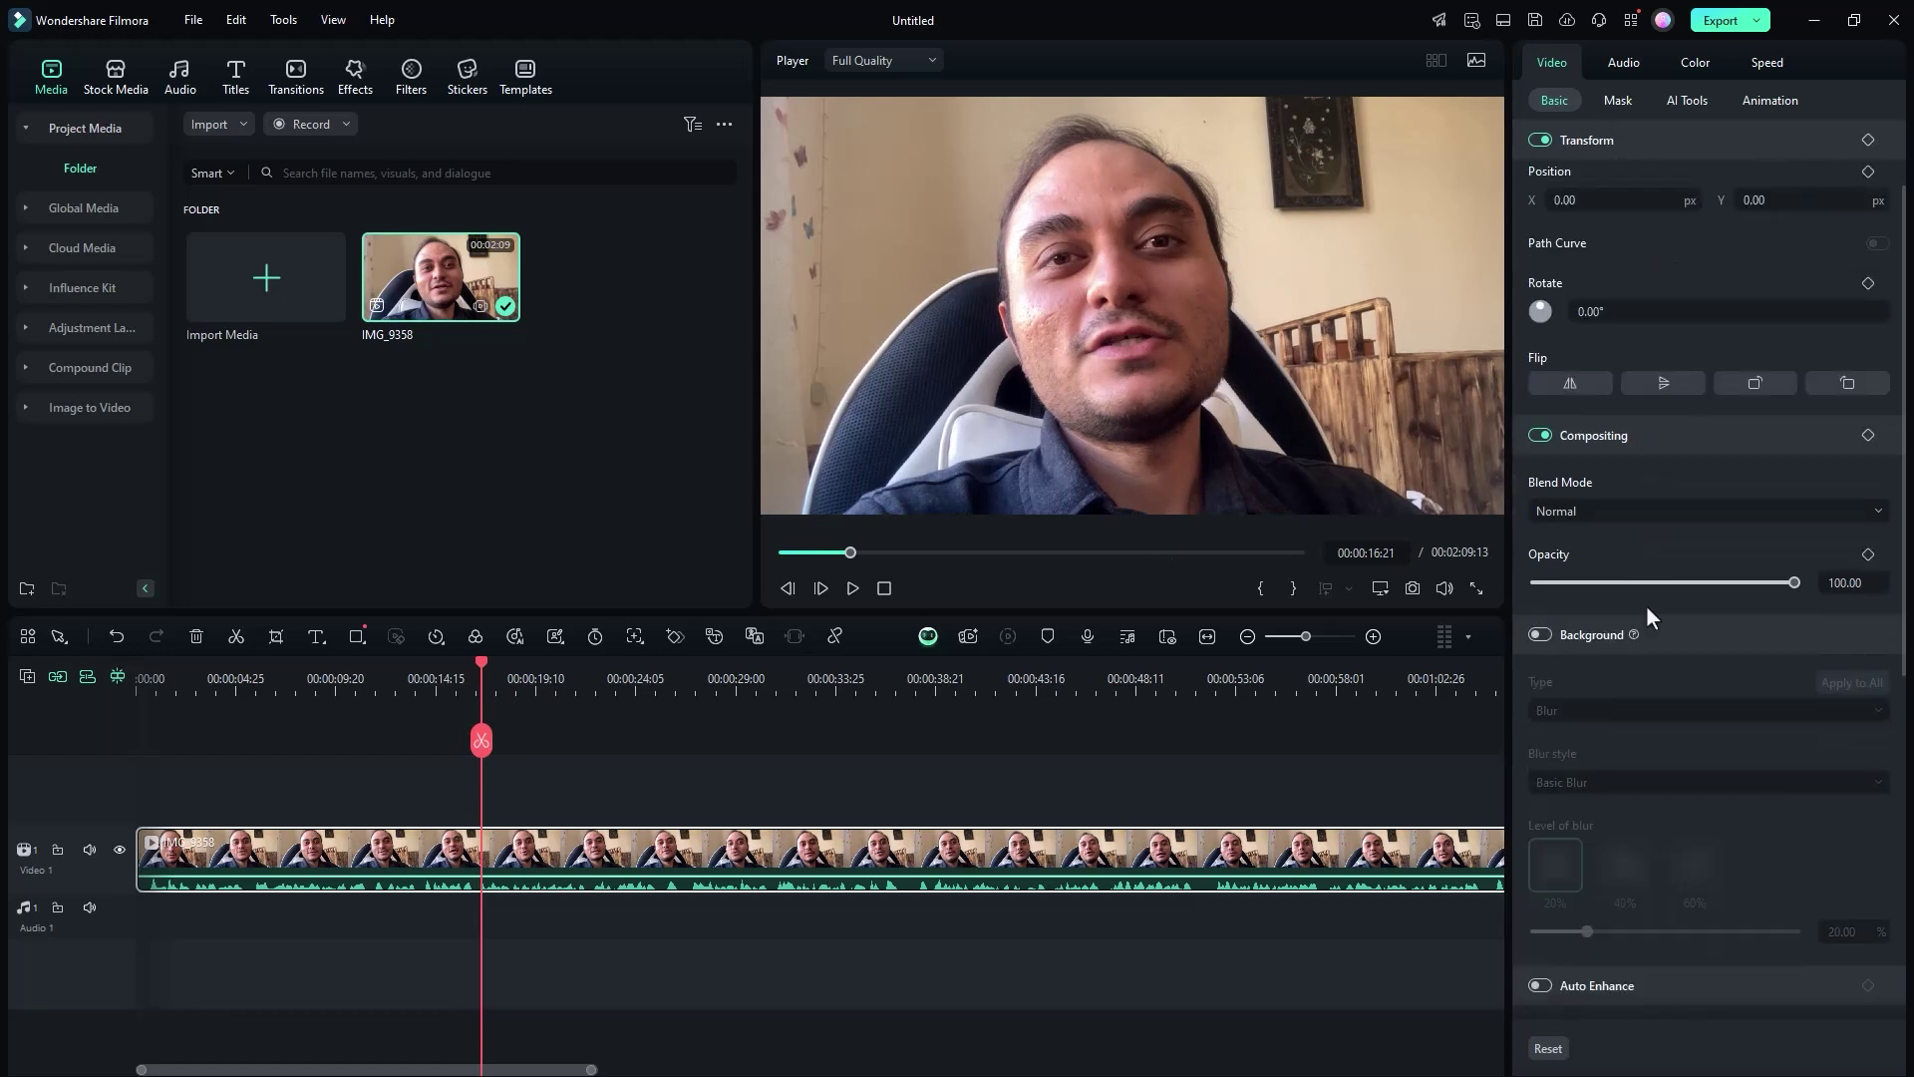
scroll(1655, 612, down, 3)
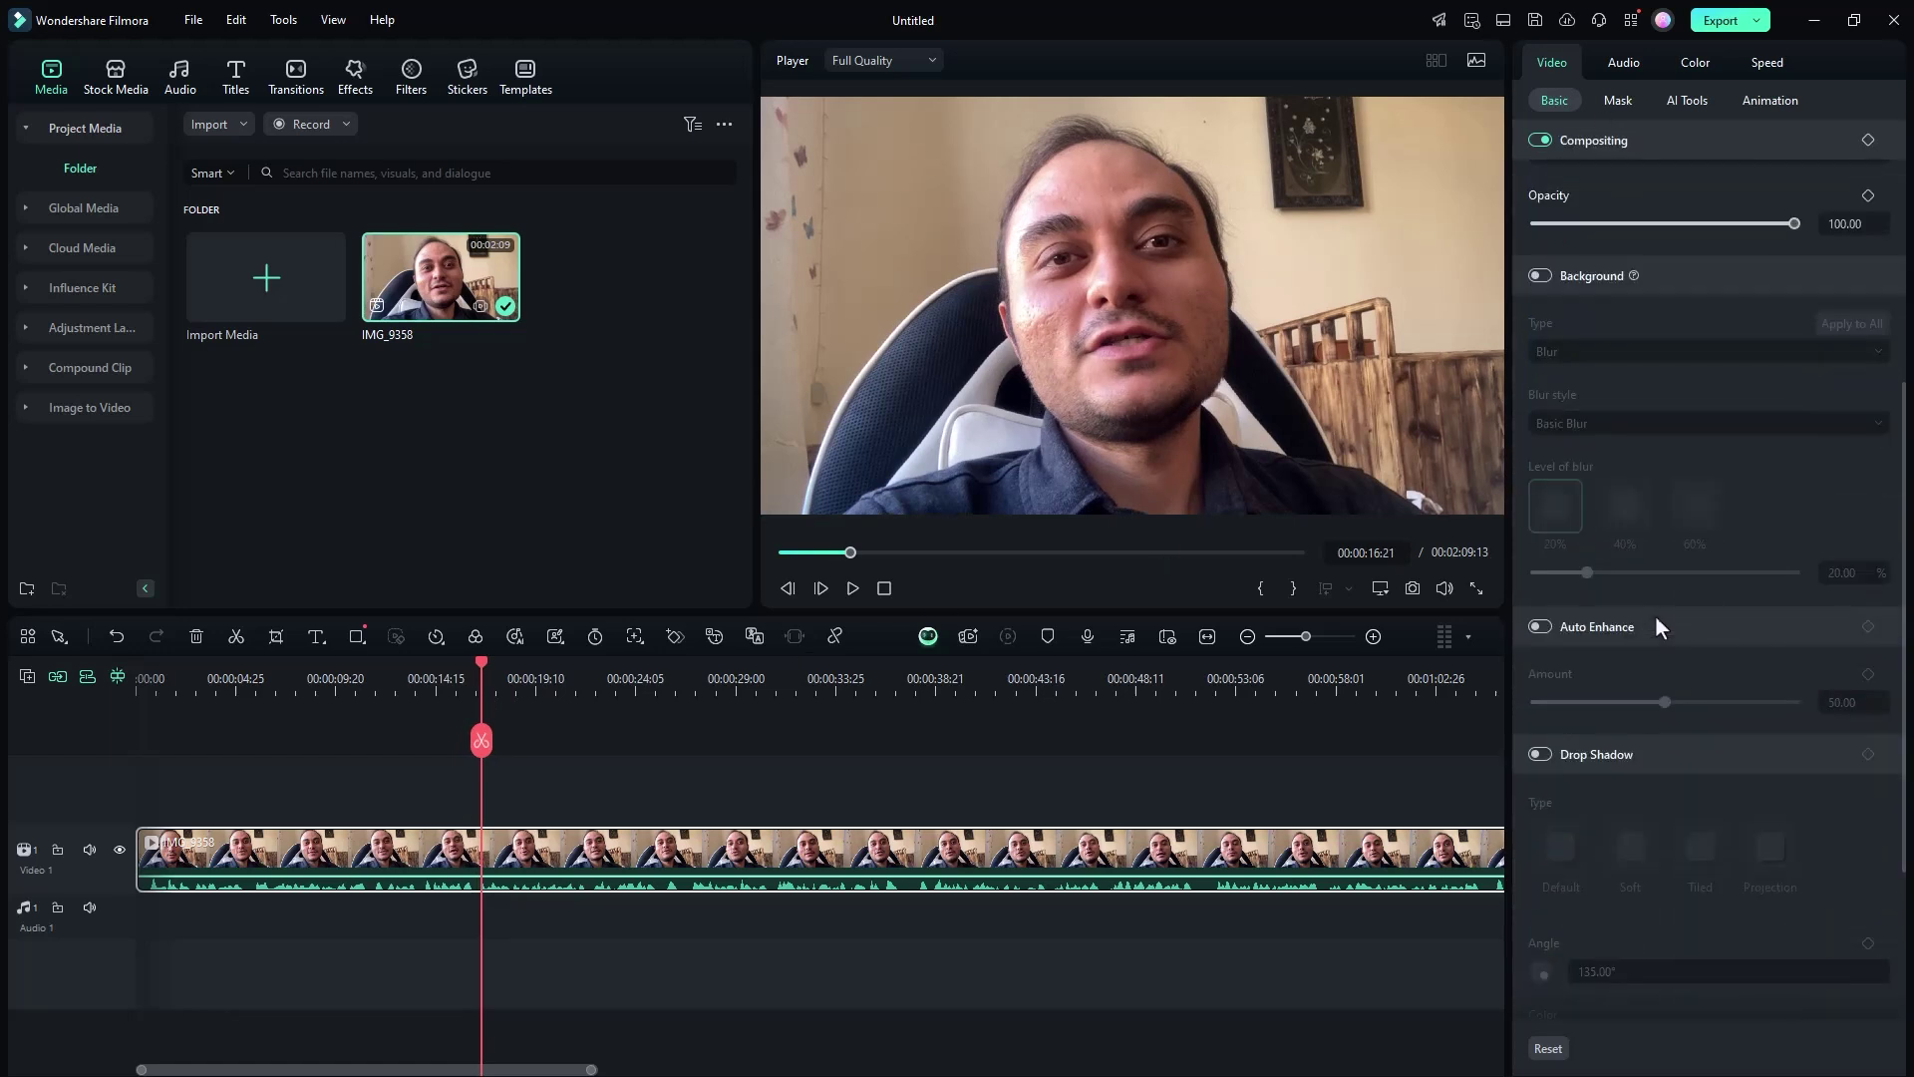
click(1541, 626)
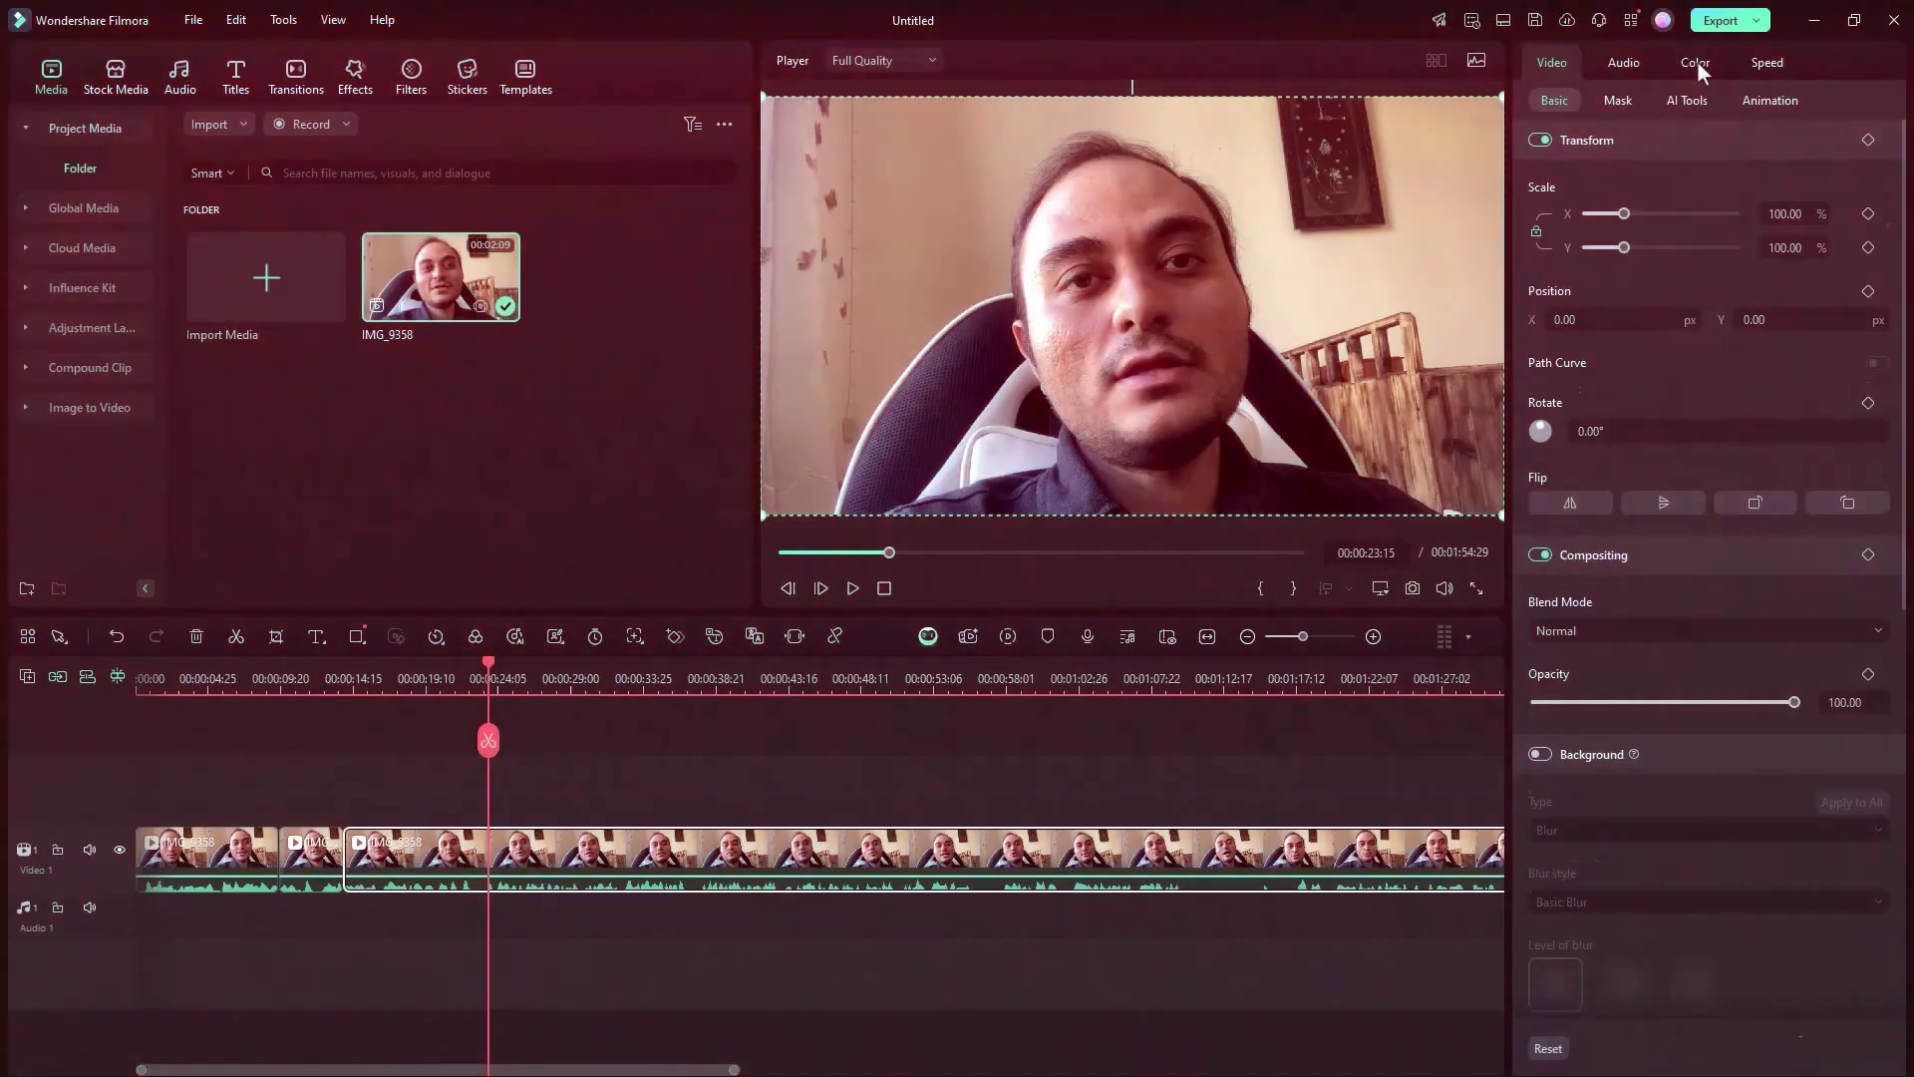
- Try the Blockbuster and Black&White colour presets, then settle on None
click(1694, 62)
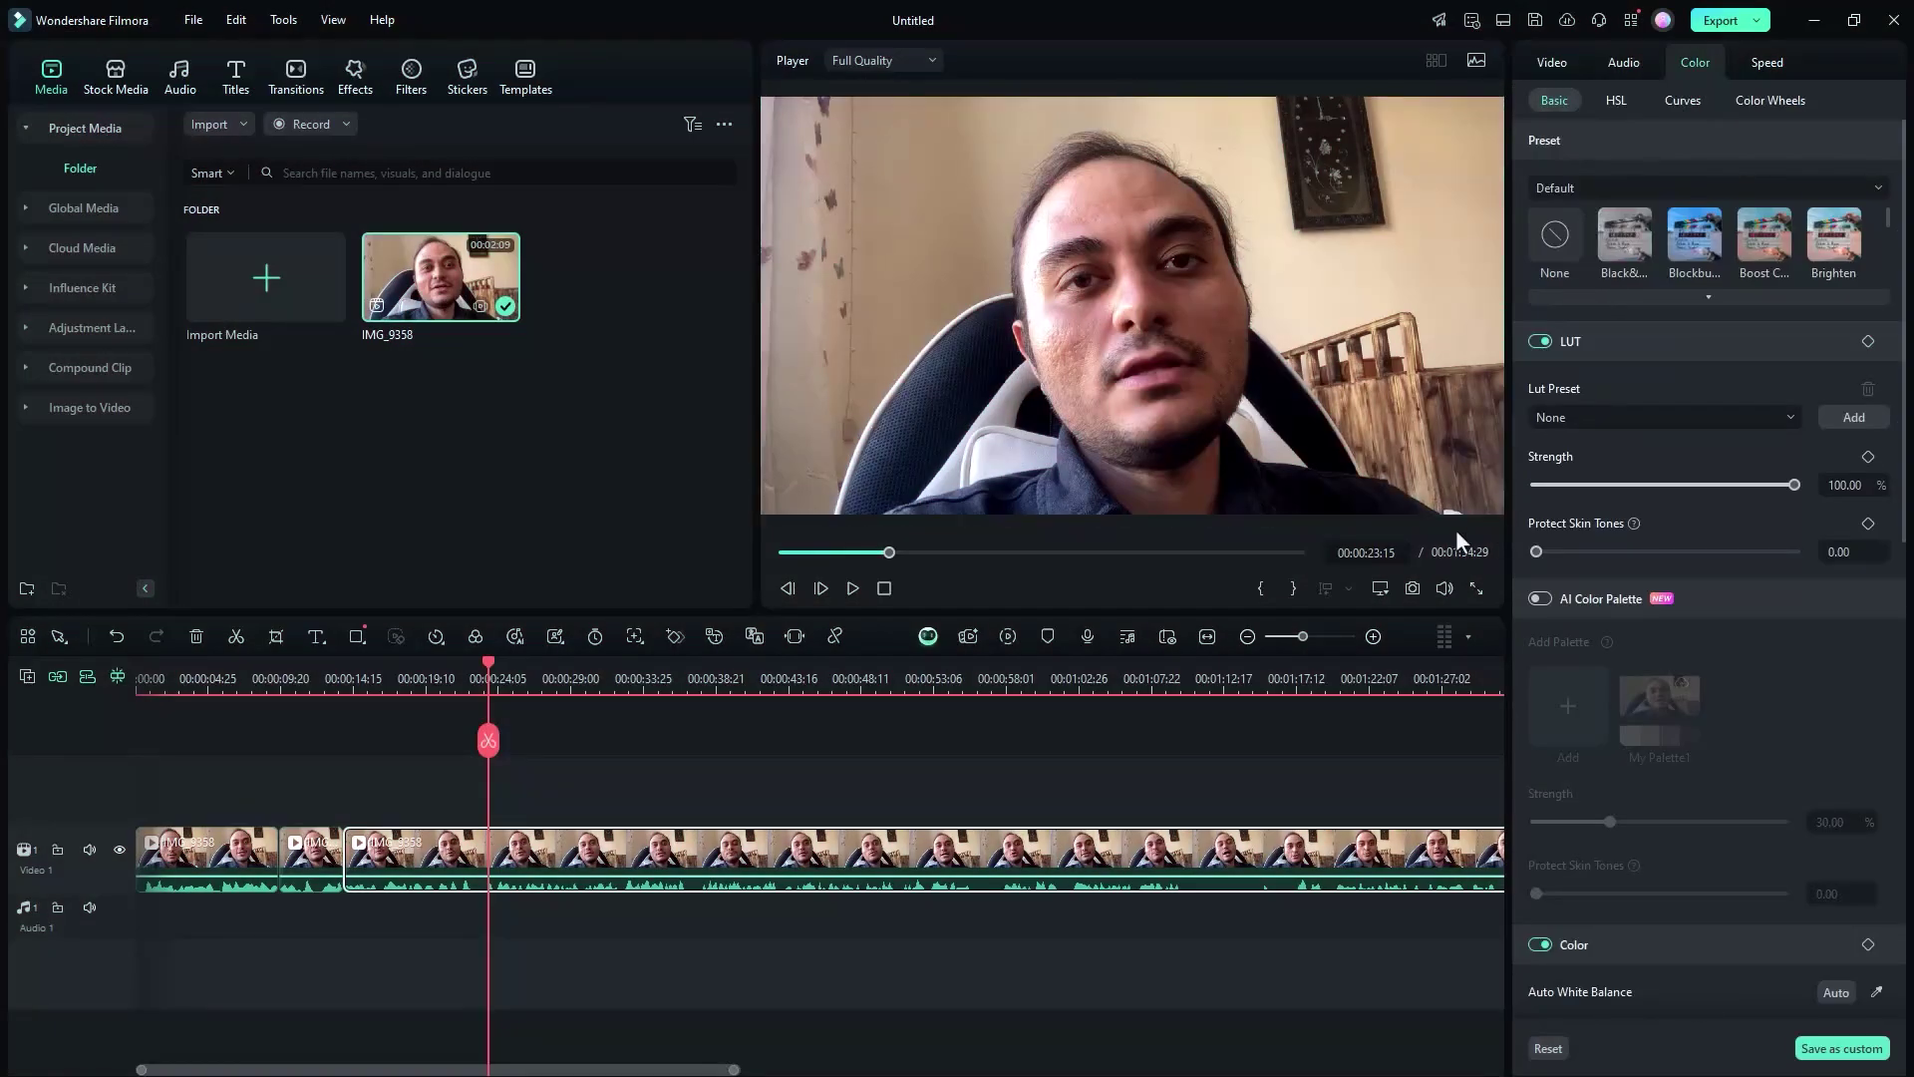
click(1694, 271)
click(1635, 245)
click(1569, 243)
- Set Temperature to -4.00 and Auto Enhance Amount to 69
scroll(1662, 736, down, 5)
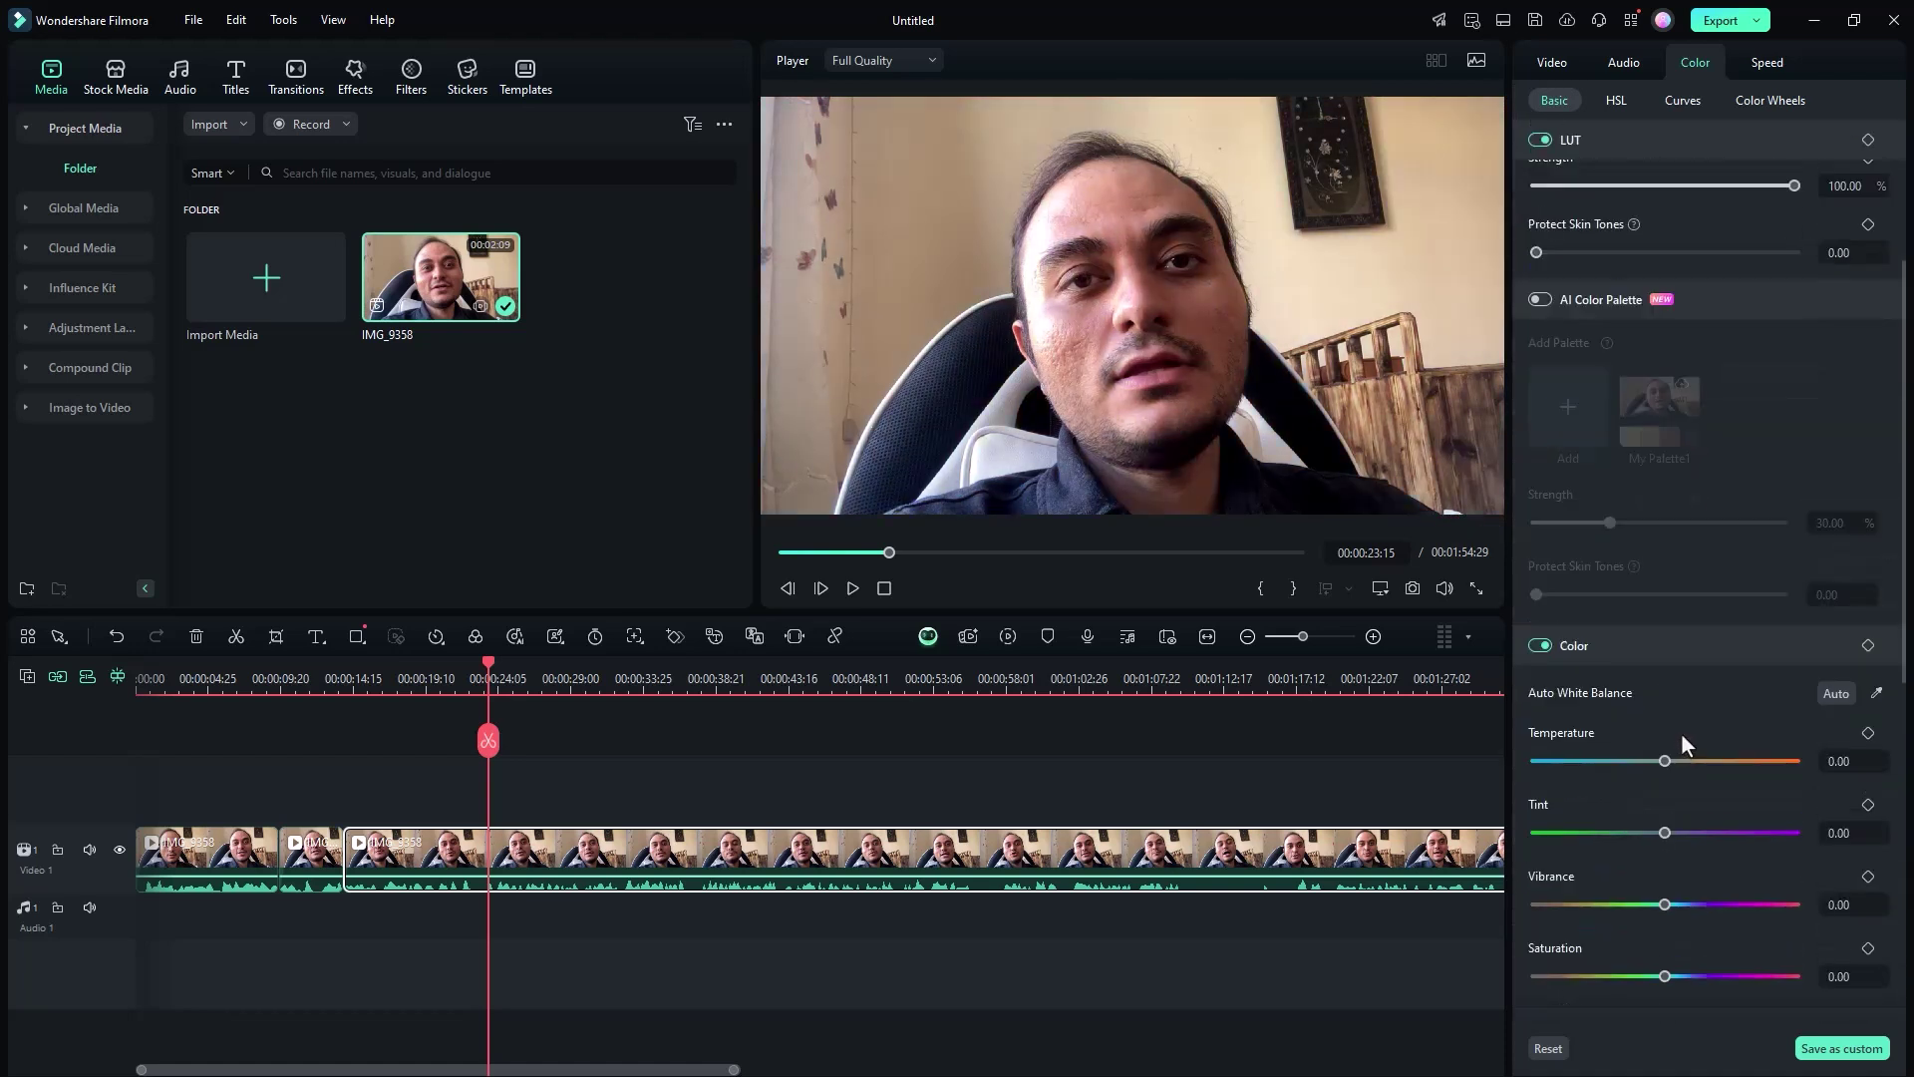
drag(1663, 641, 1660, 643)
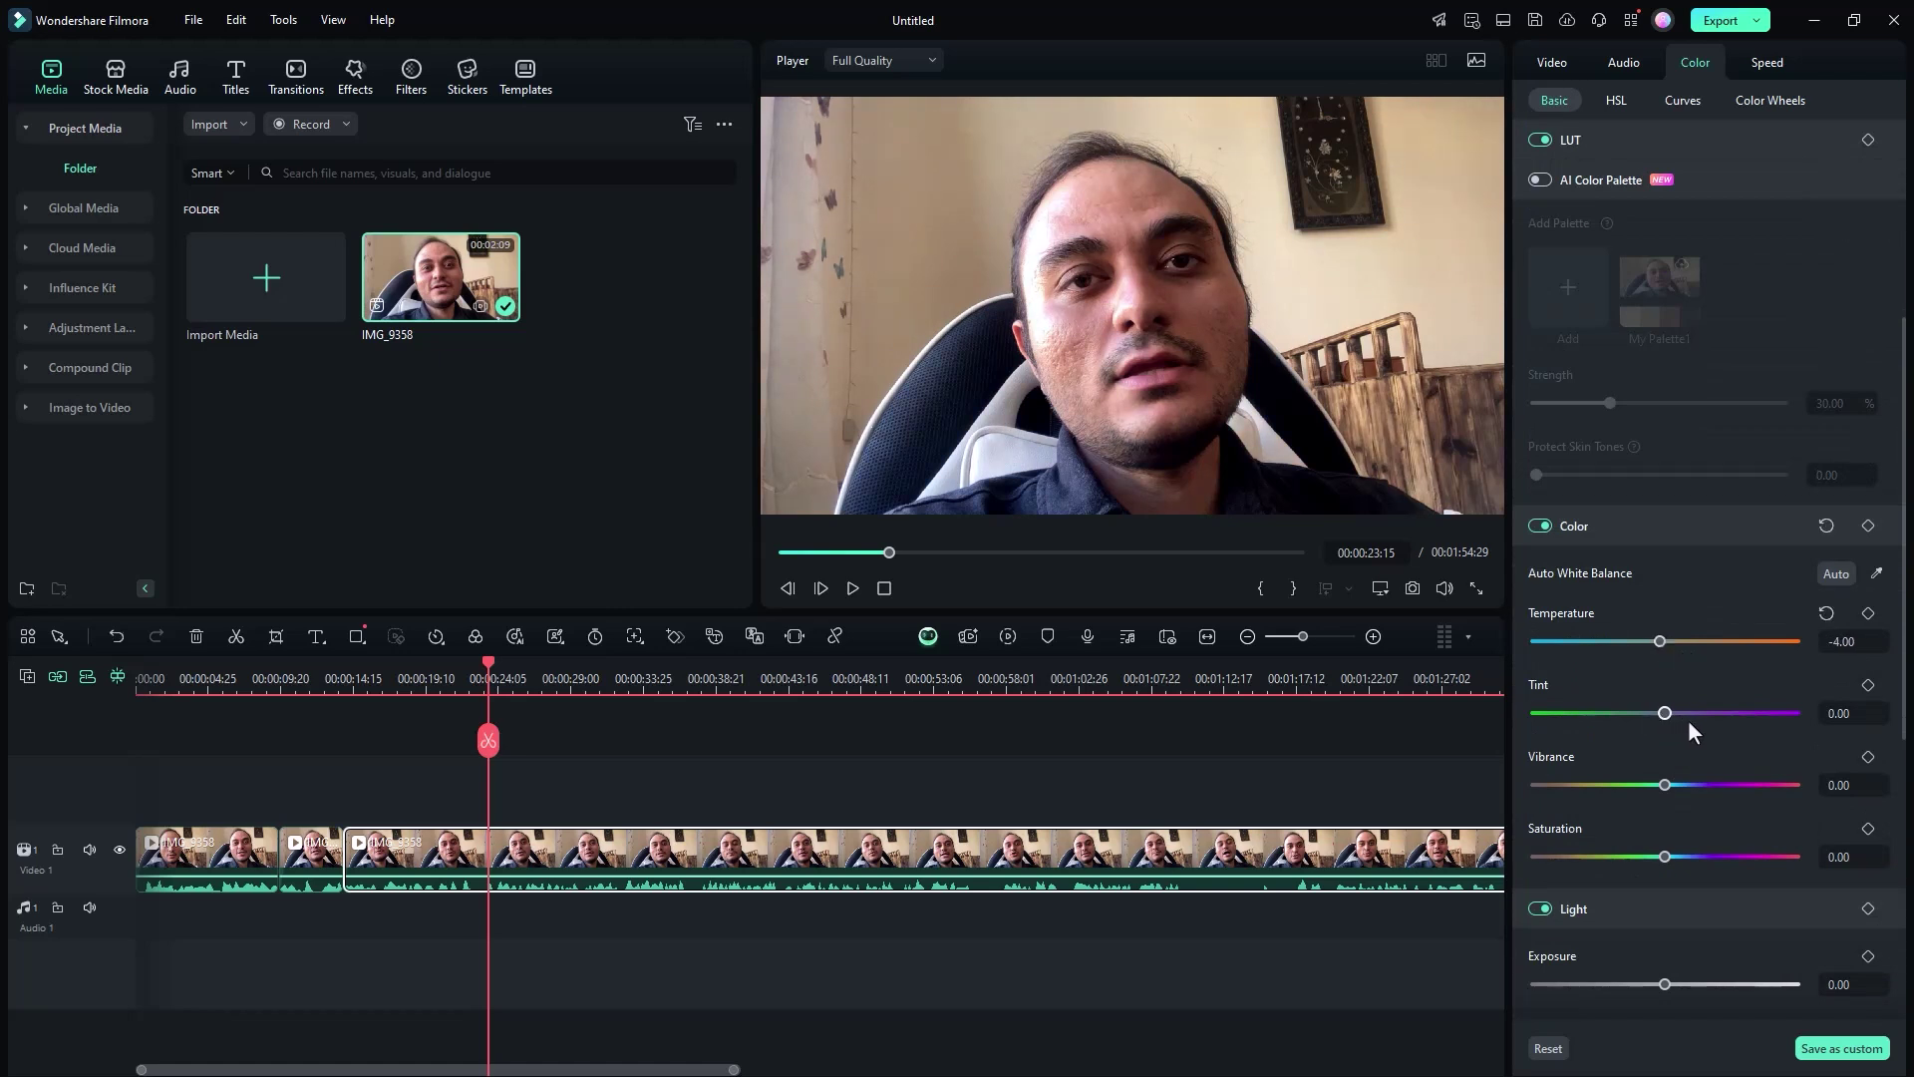
scroll(1685, 743, down, 2)
scroll(1683, 755, down, 2)
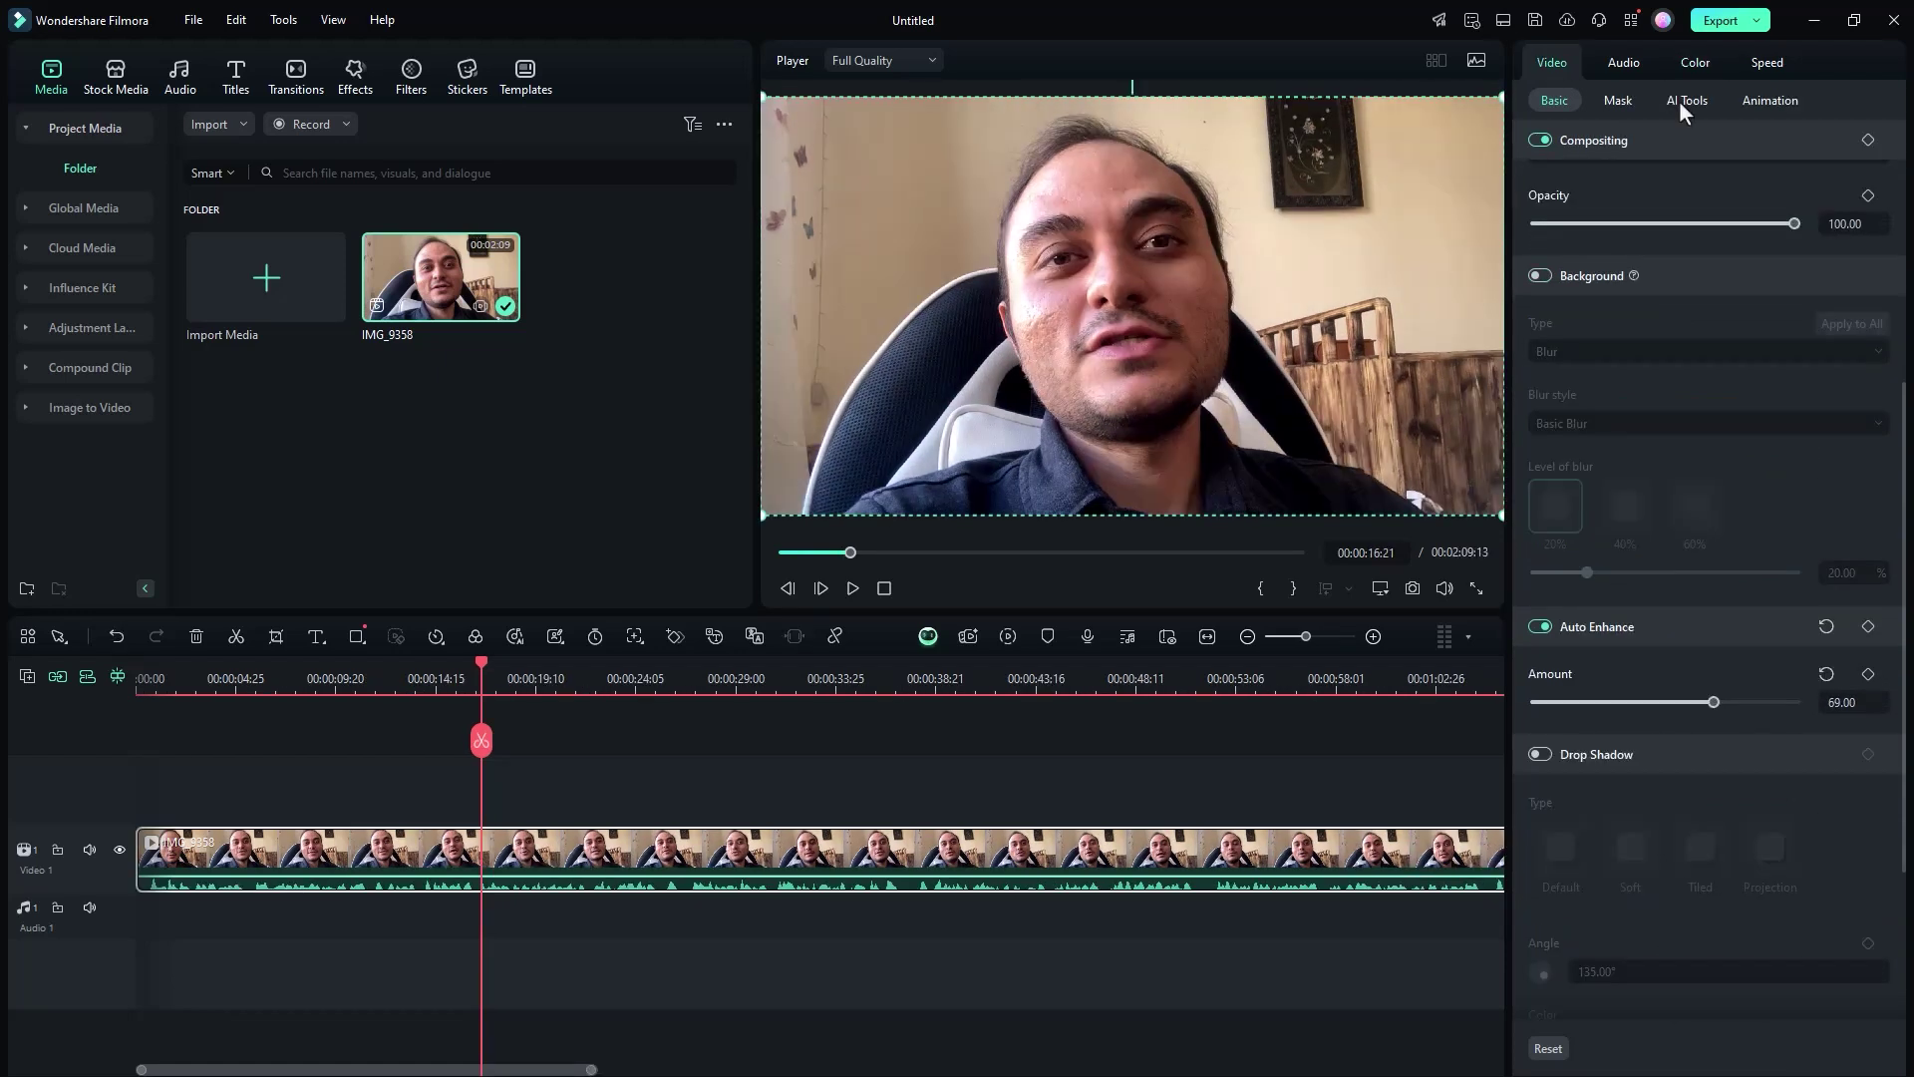
- Apply a Smart Brush AI Mask to the wall picture frame
click(1627, 104)
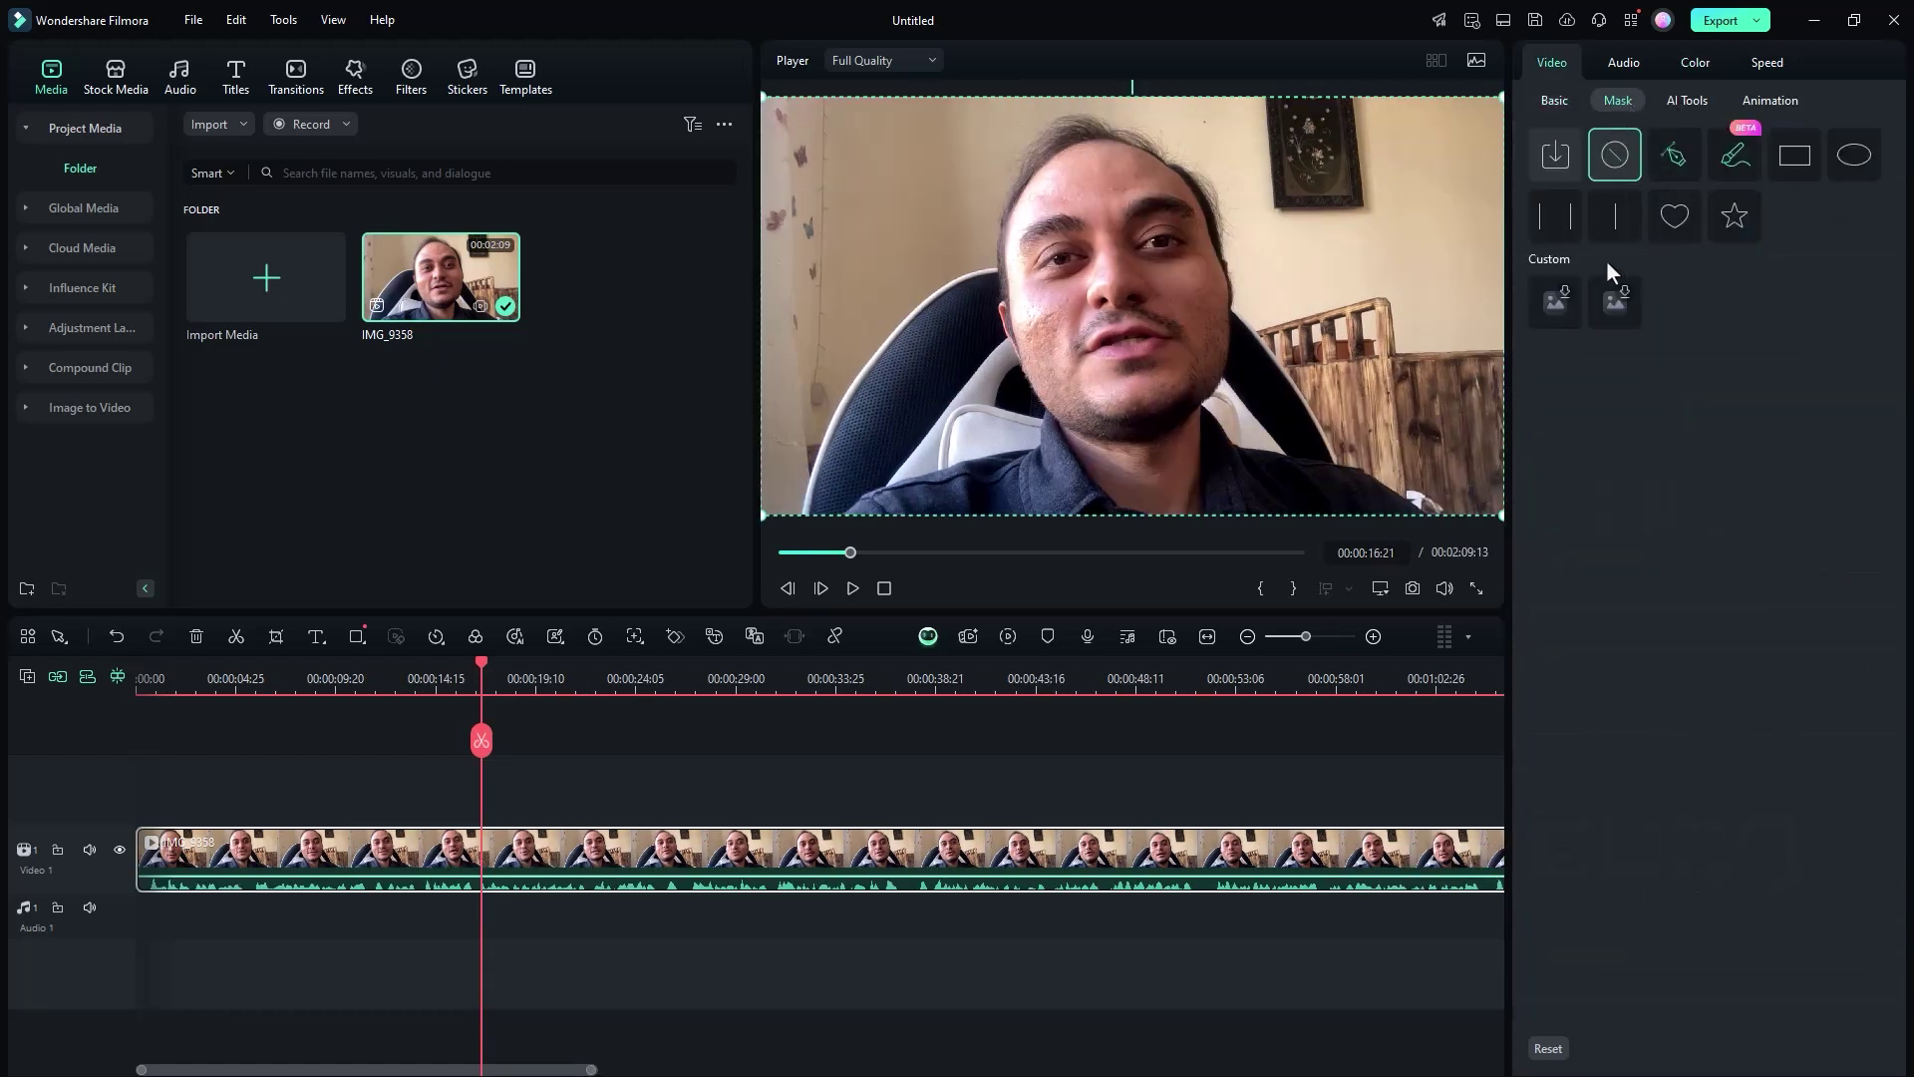
click(1717, 161)
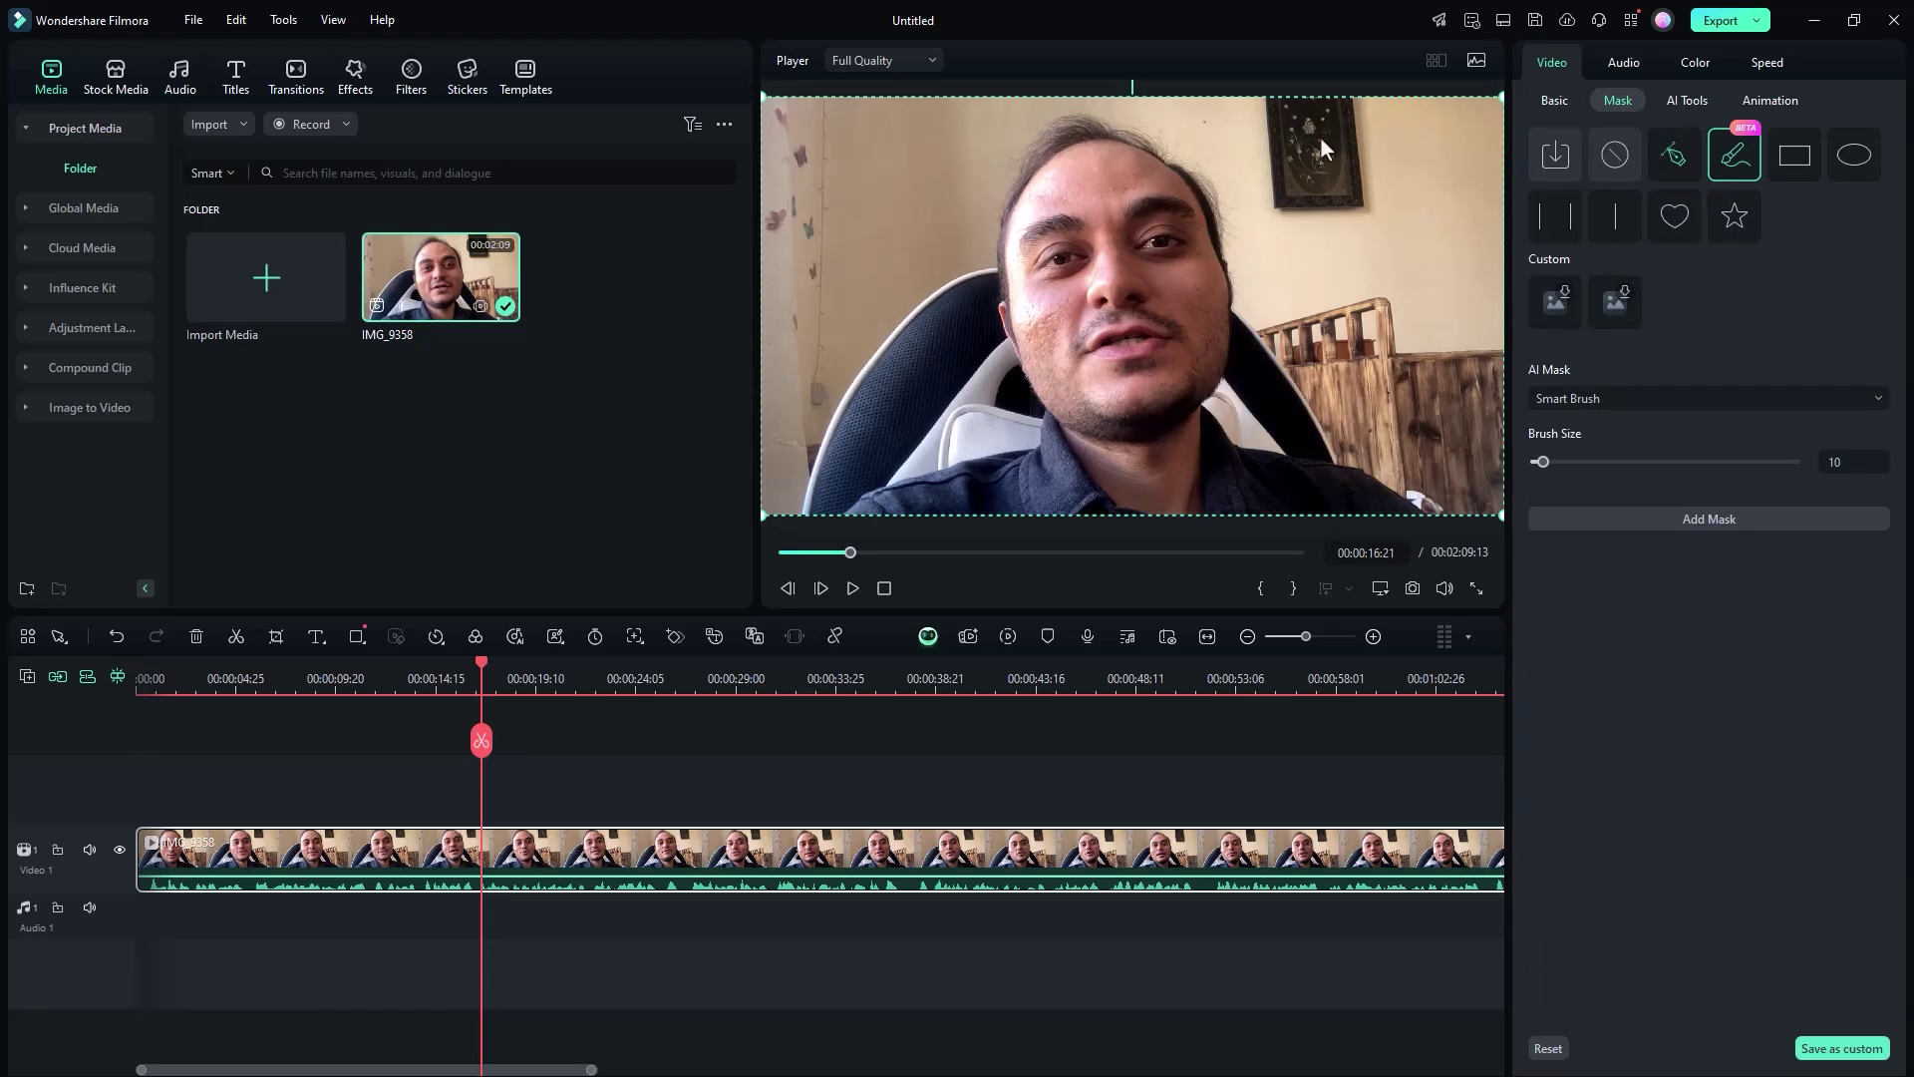
click(1322, 148)
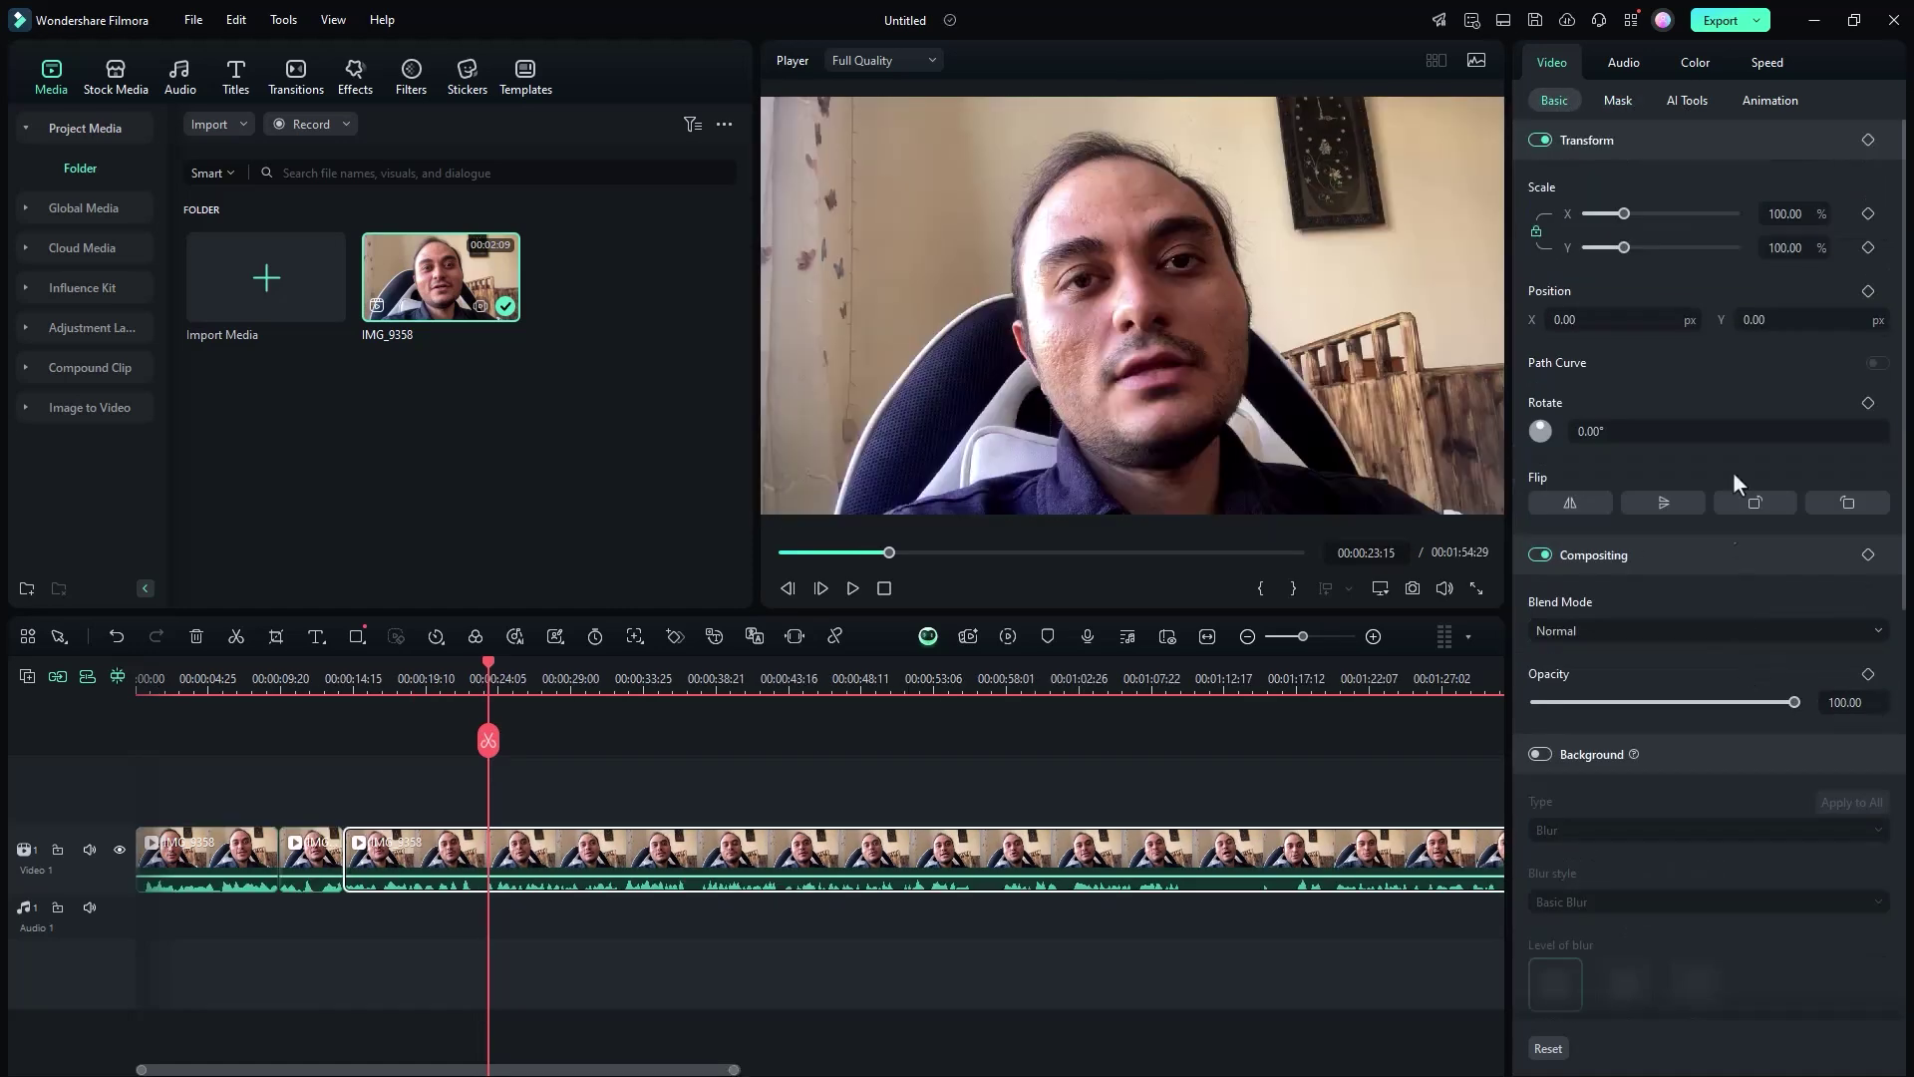
- Turn on Stabilization in the clip's AI Tools
click(1687, 100)
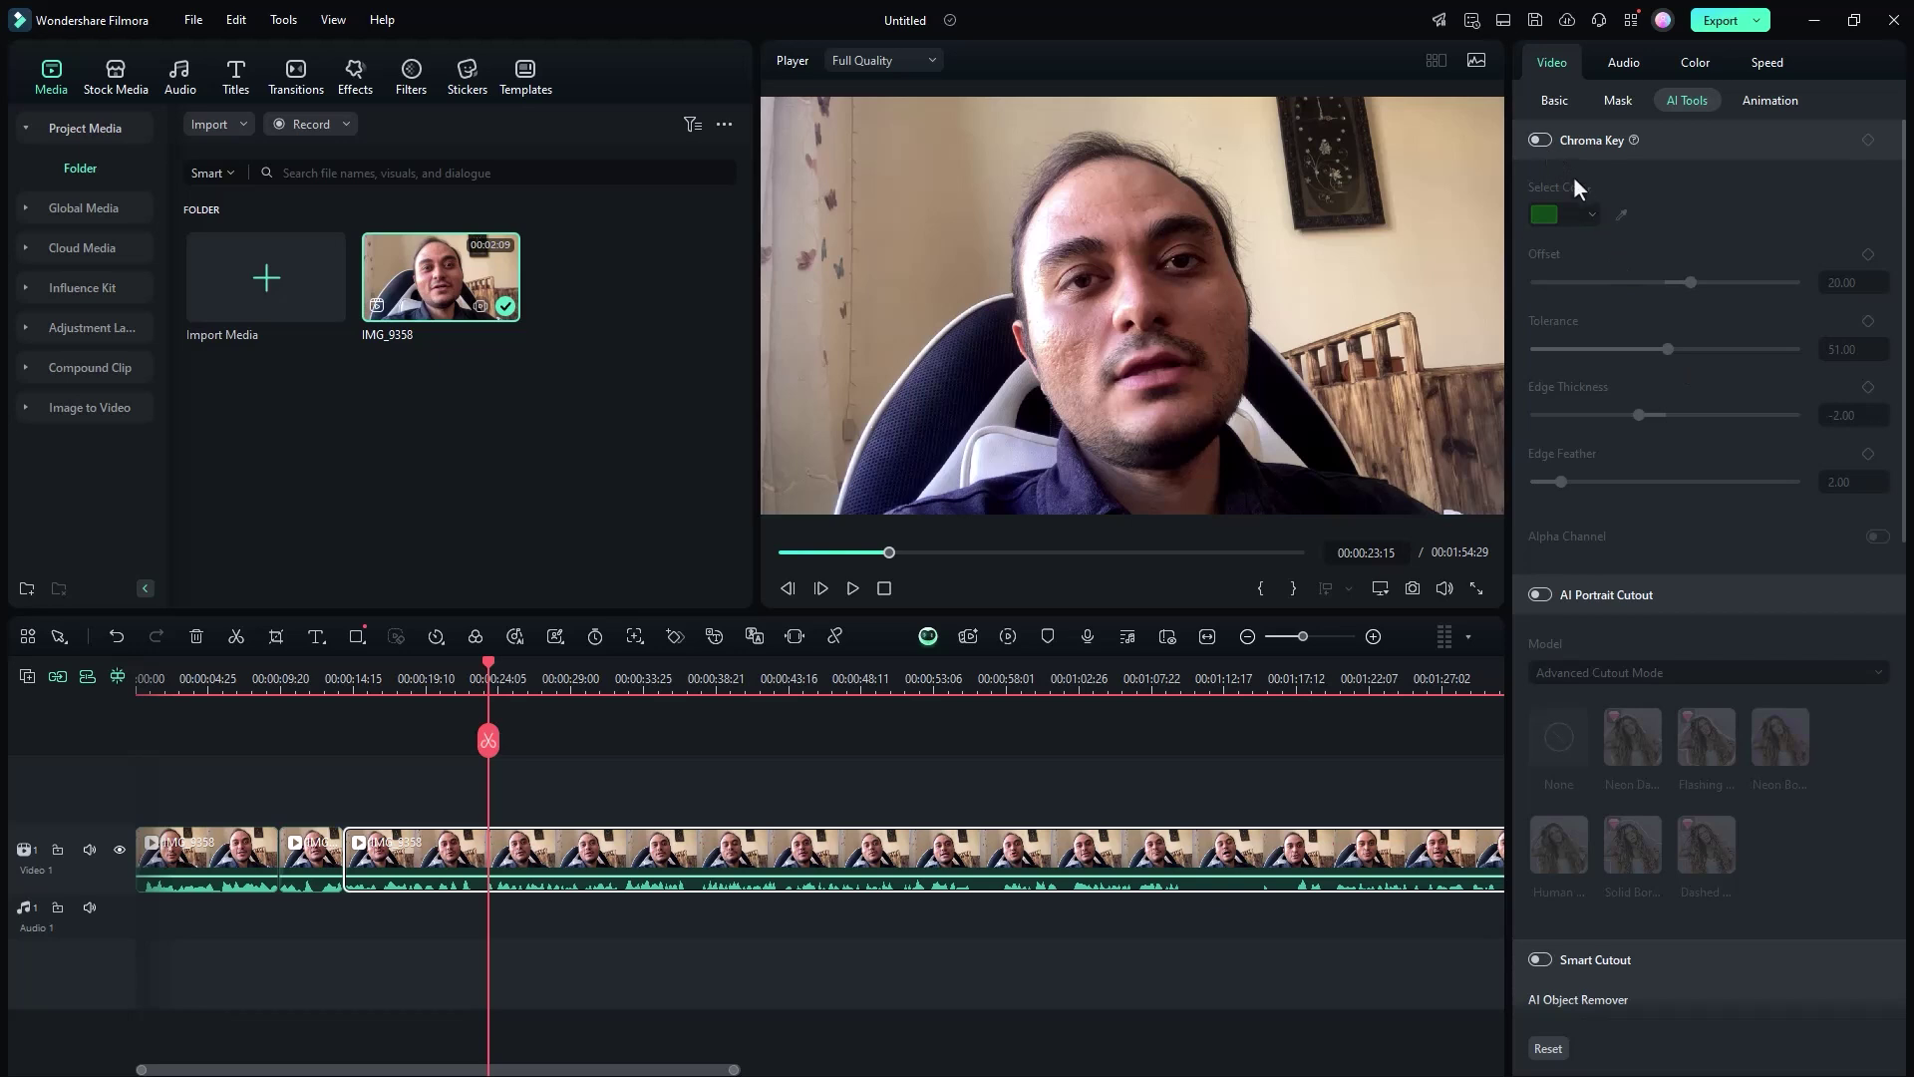
scroll(1701, 476, down, 5)
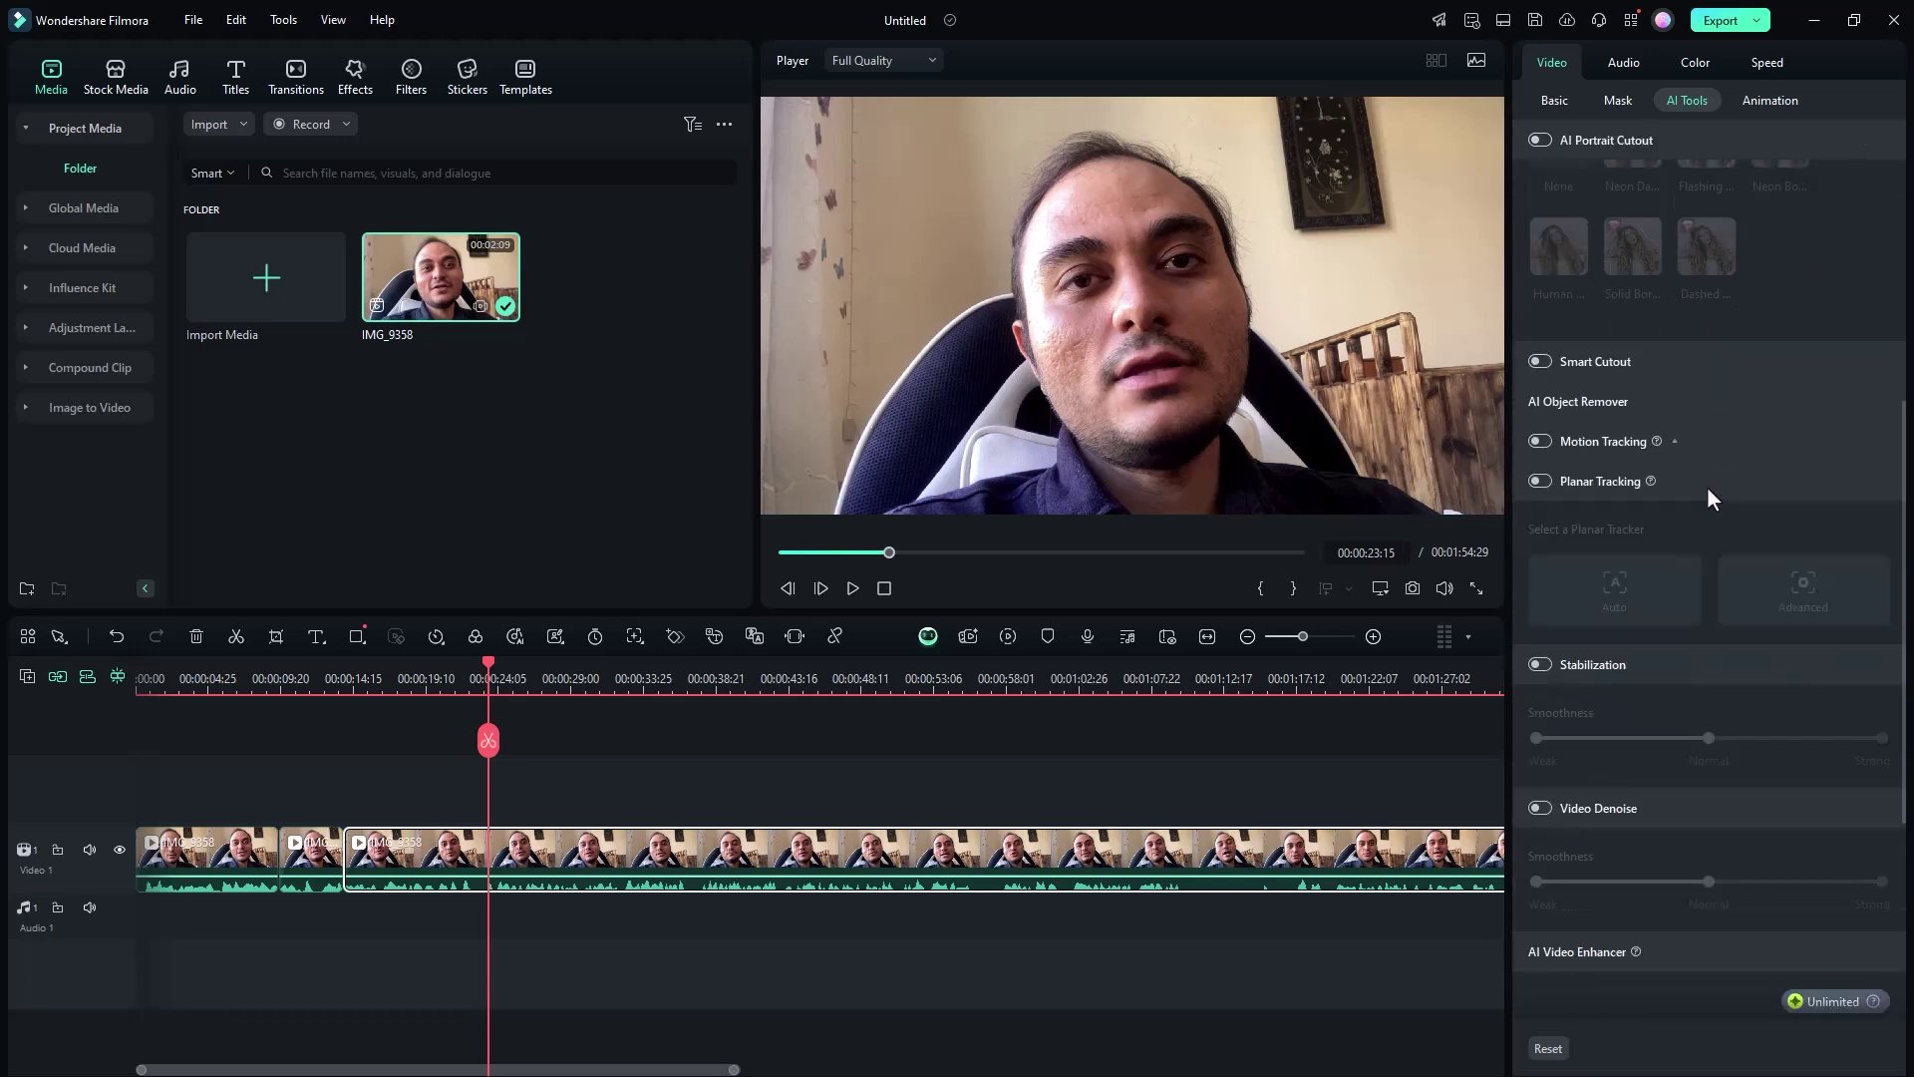
click(1543, 605)
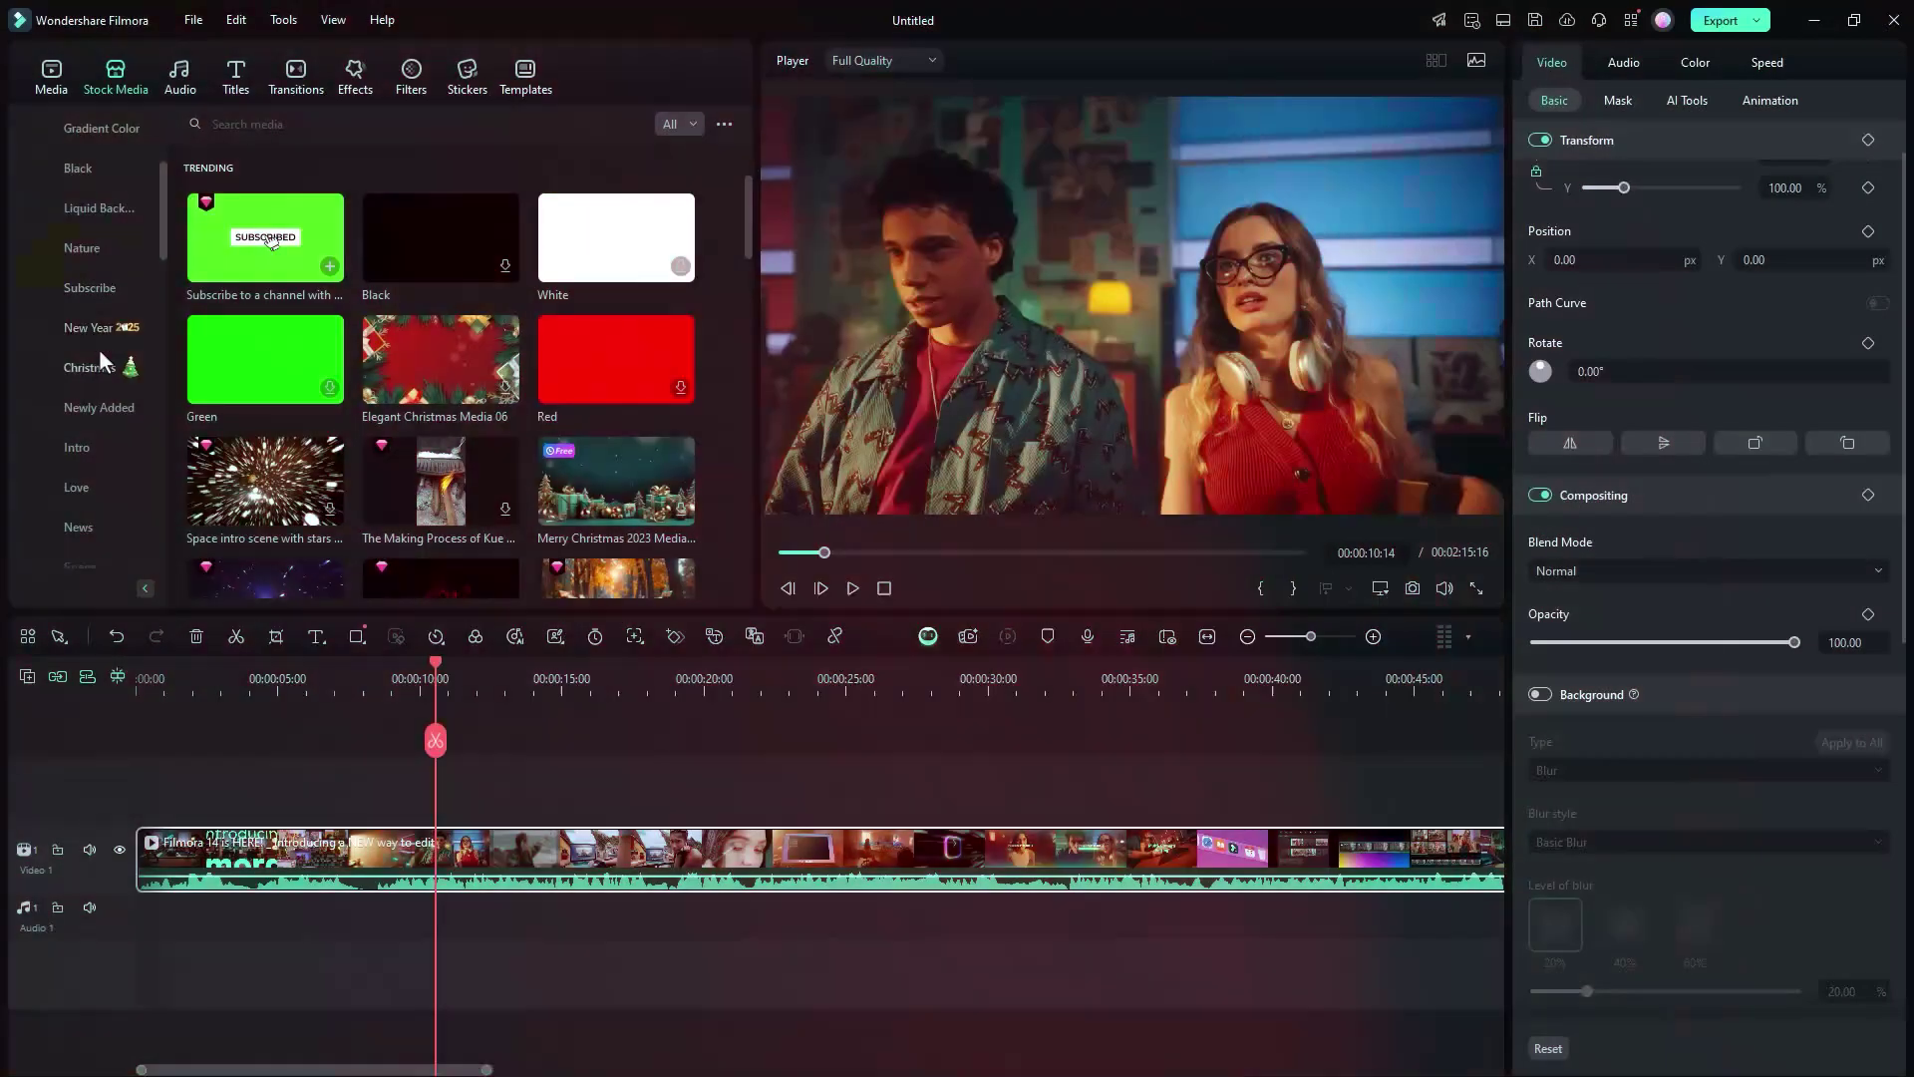
- Preview the Stylized Subscription title, then bring up the Stock Media library
scroll(506, 489, down, 5)
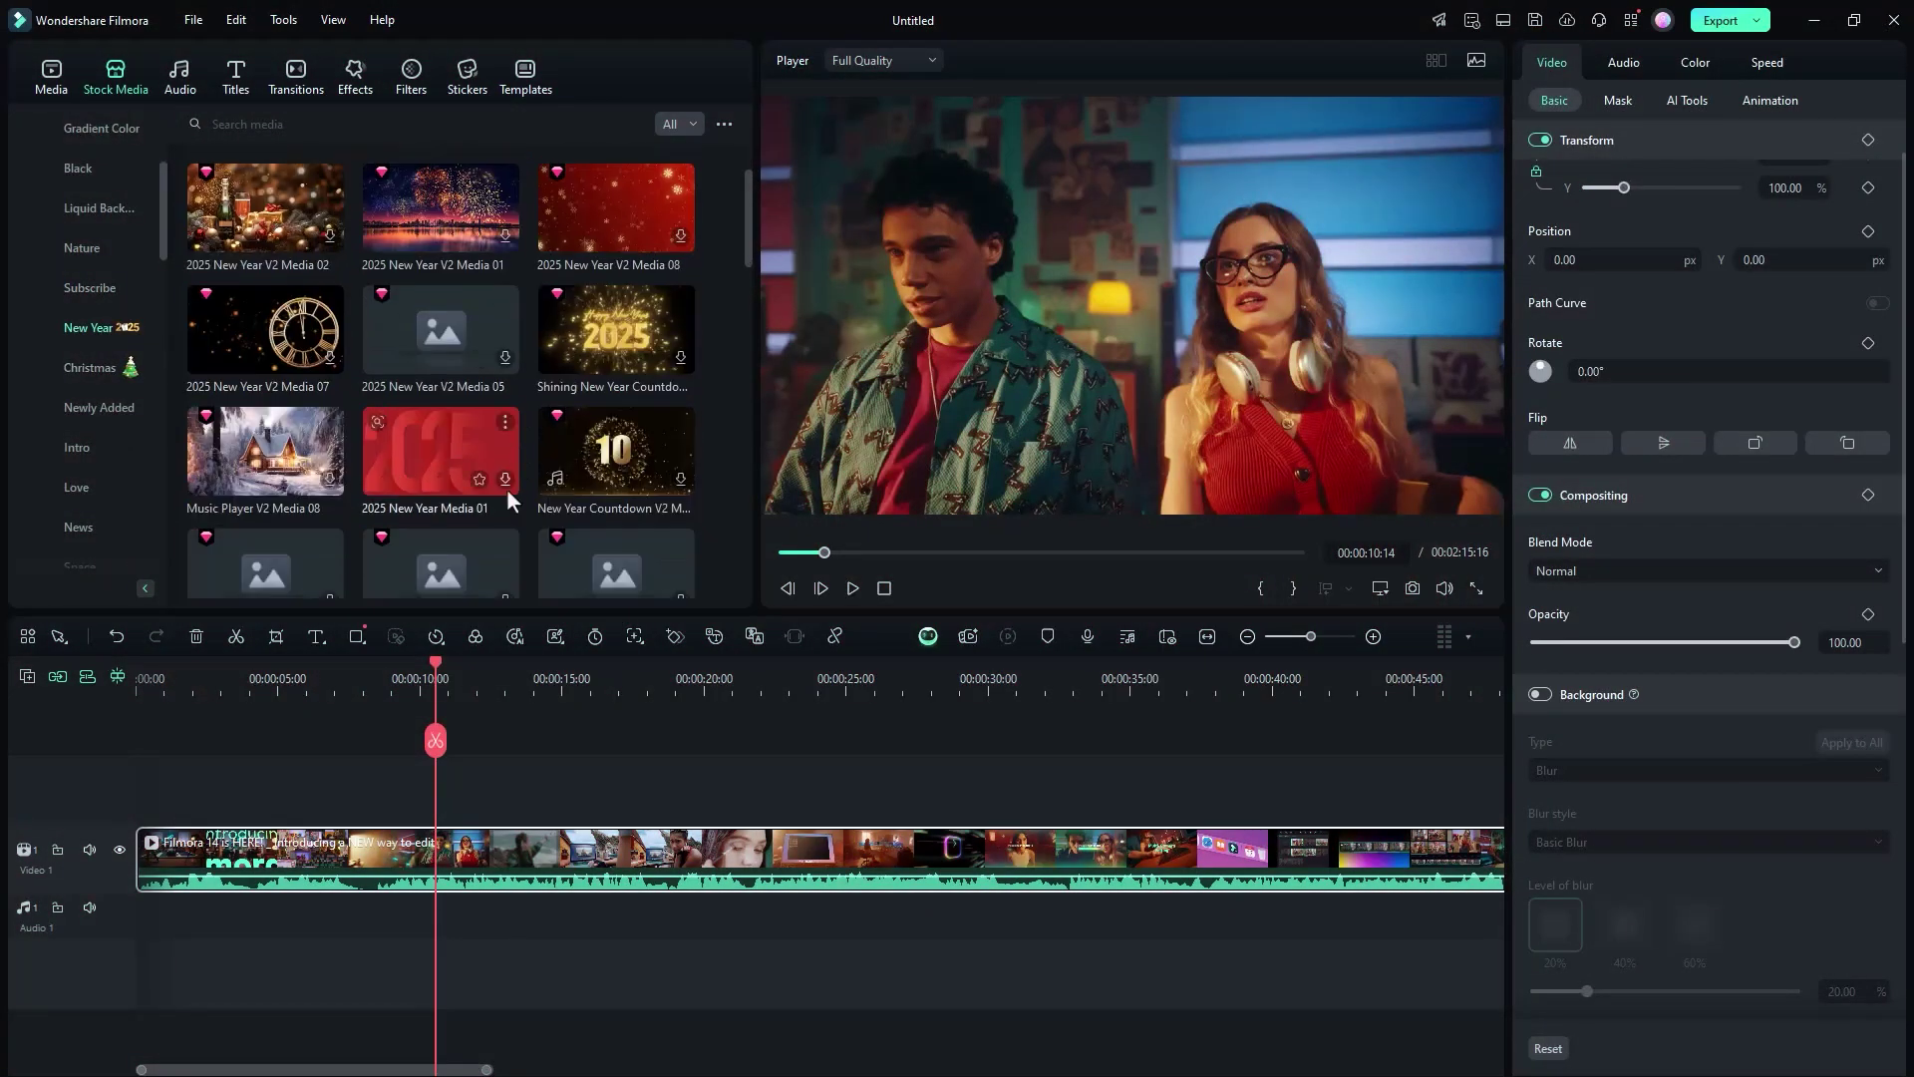
click(231, 71)
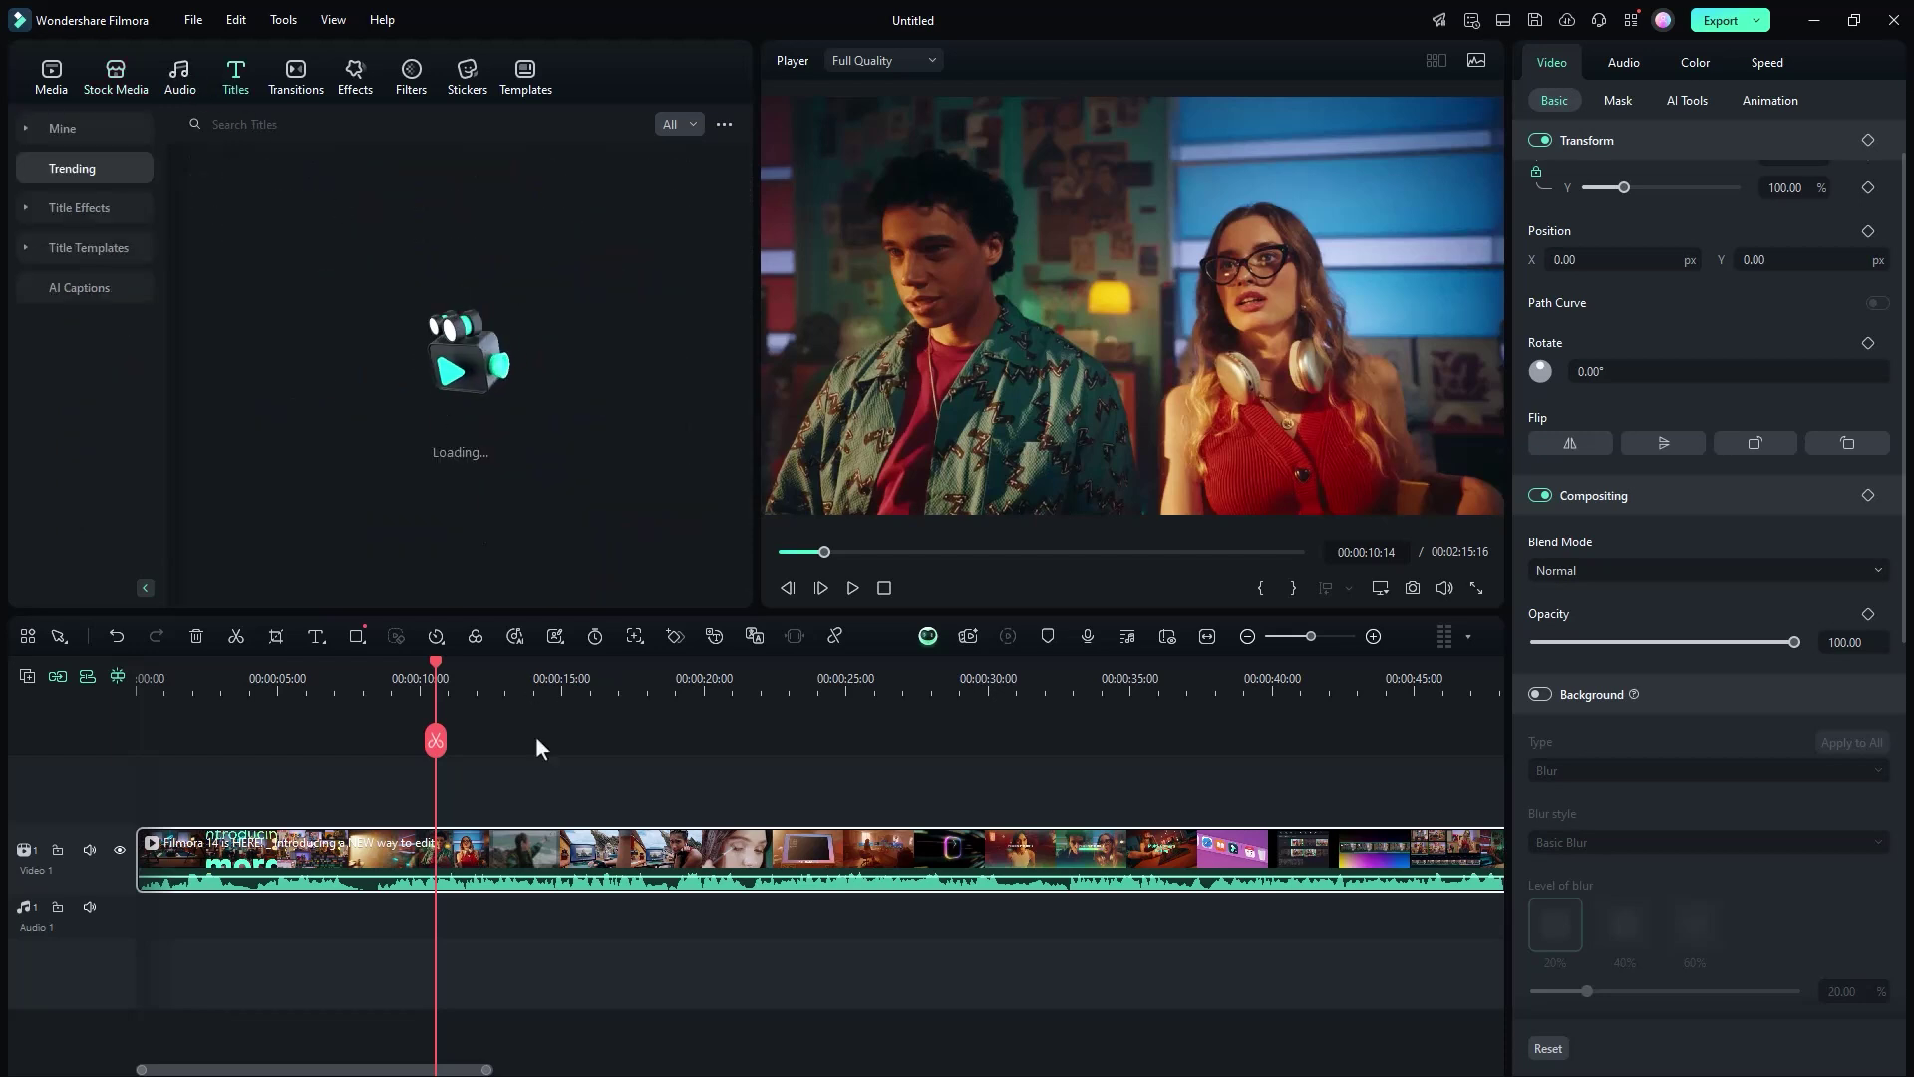
scroll(525, 402, down, 3)
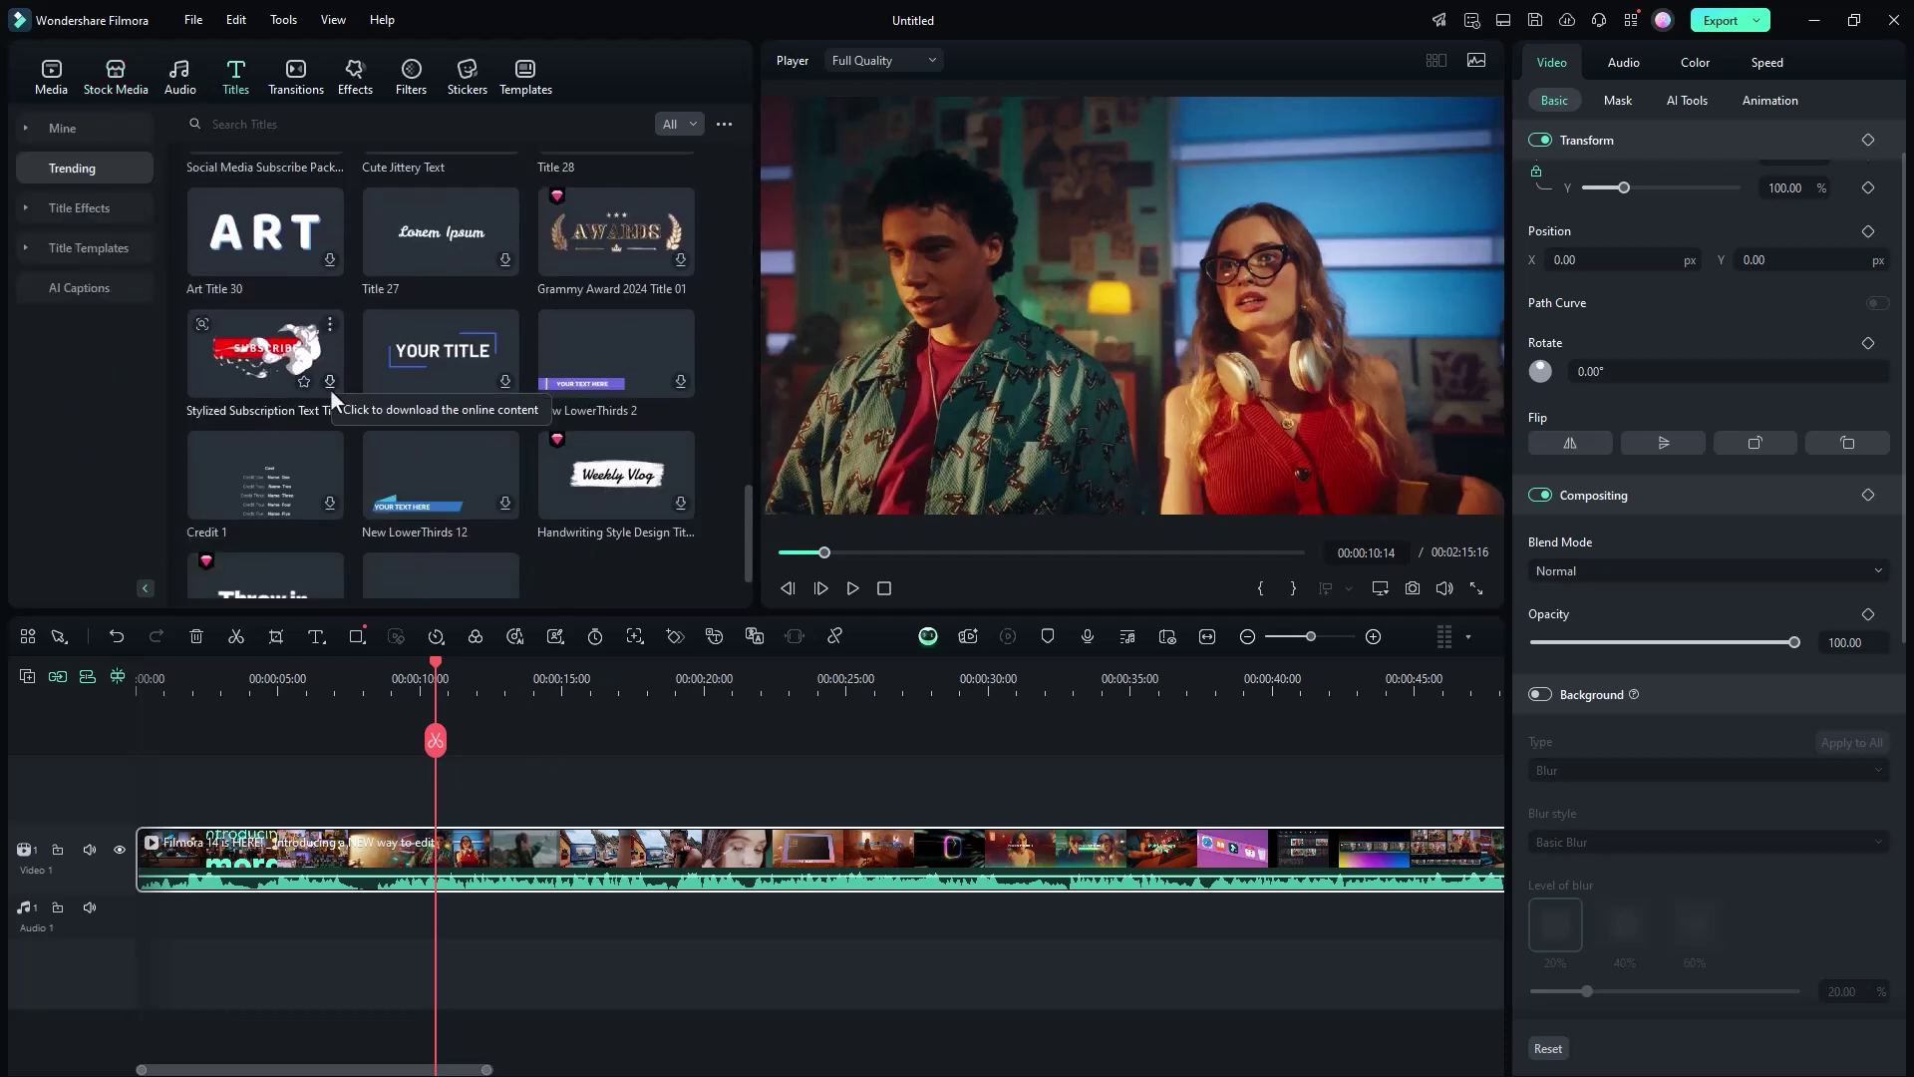
click(277, 363)
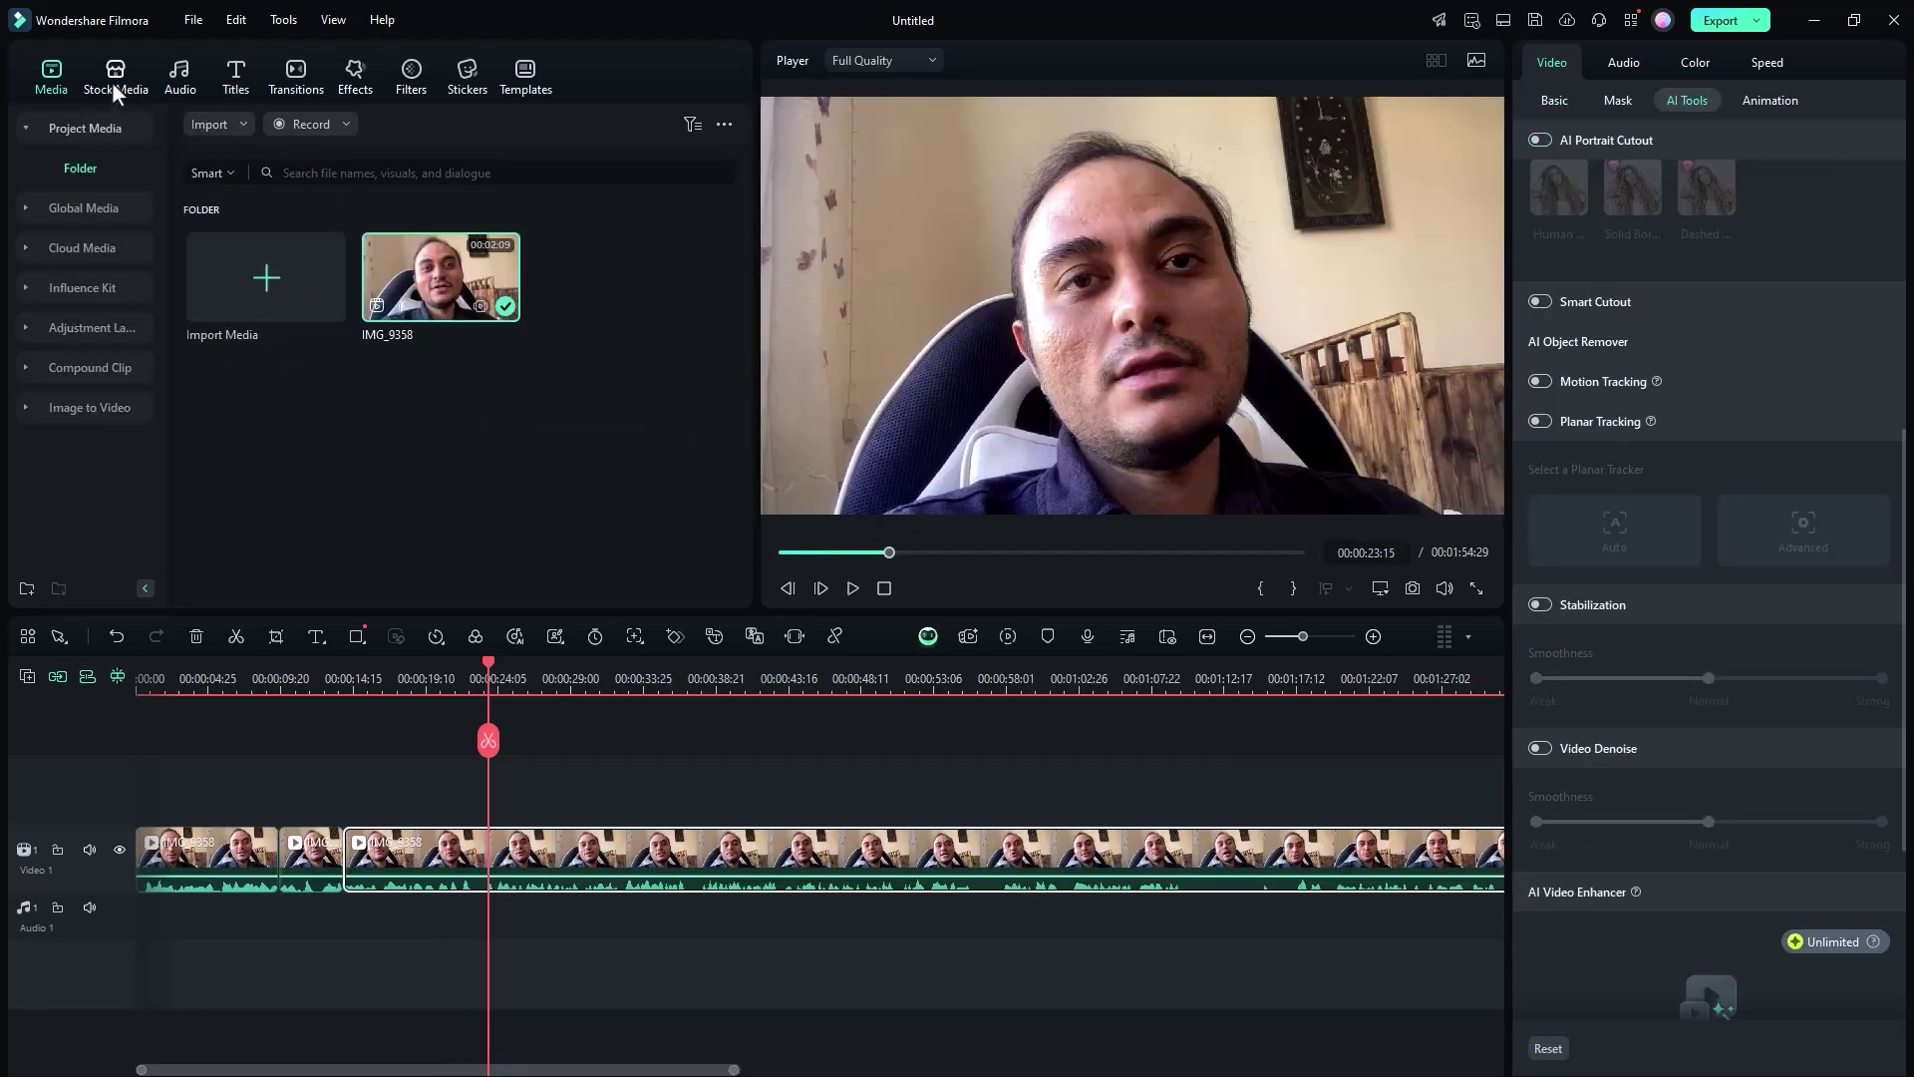
click(112, 80)
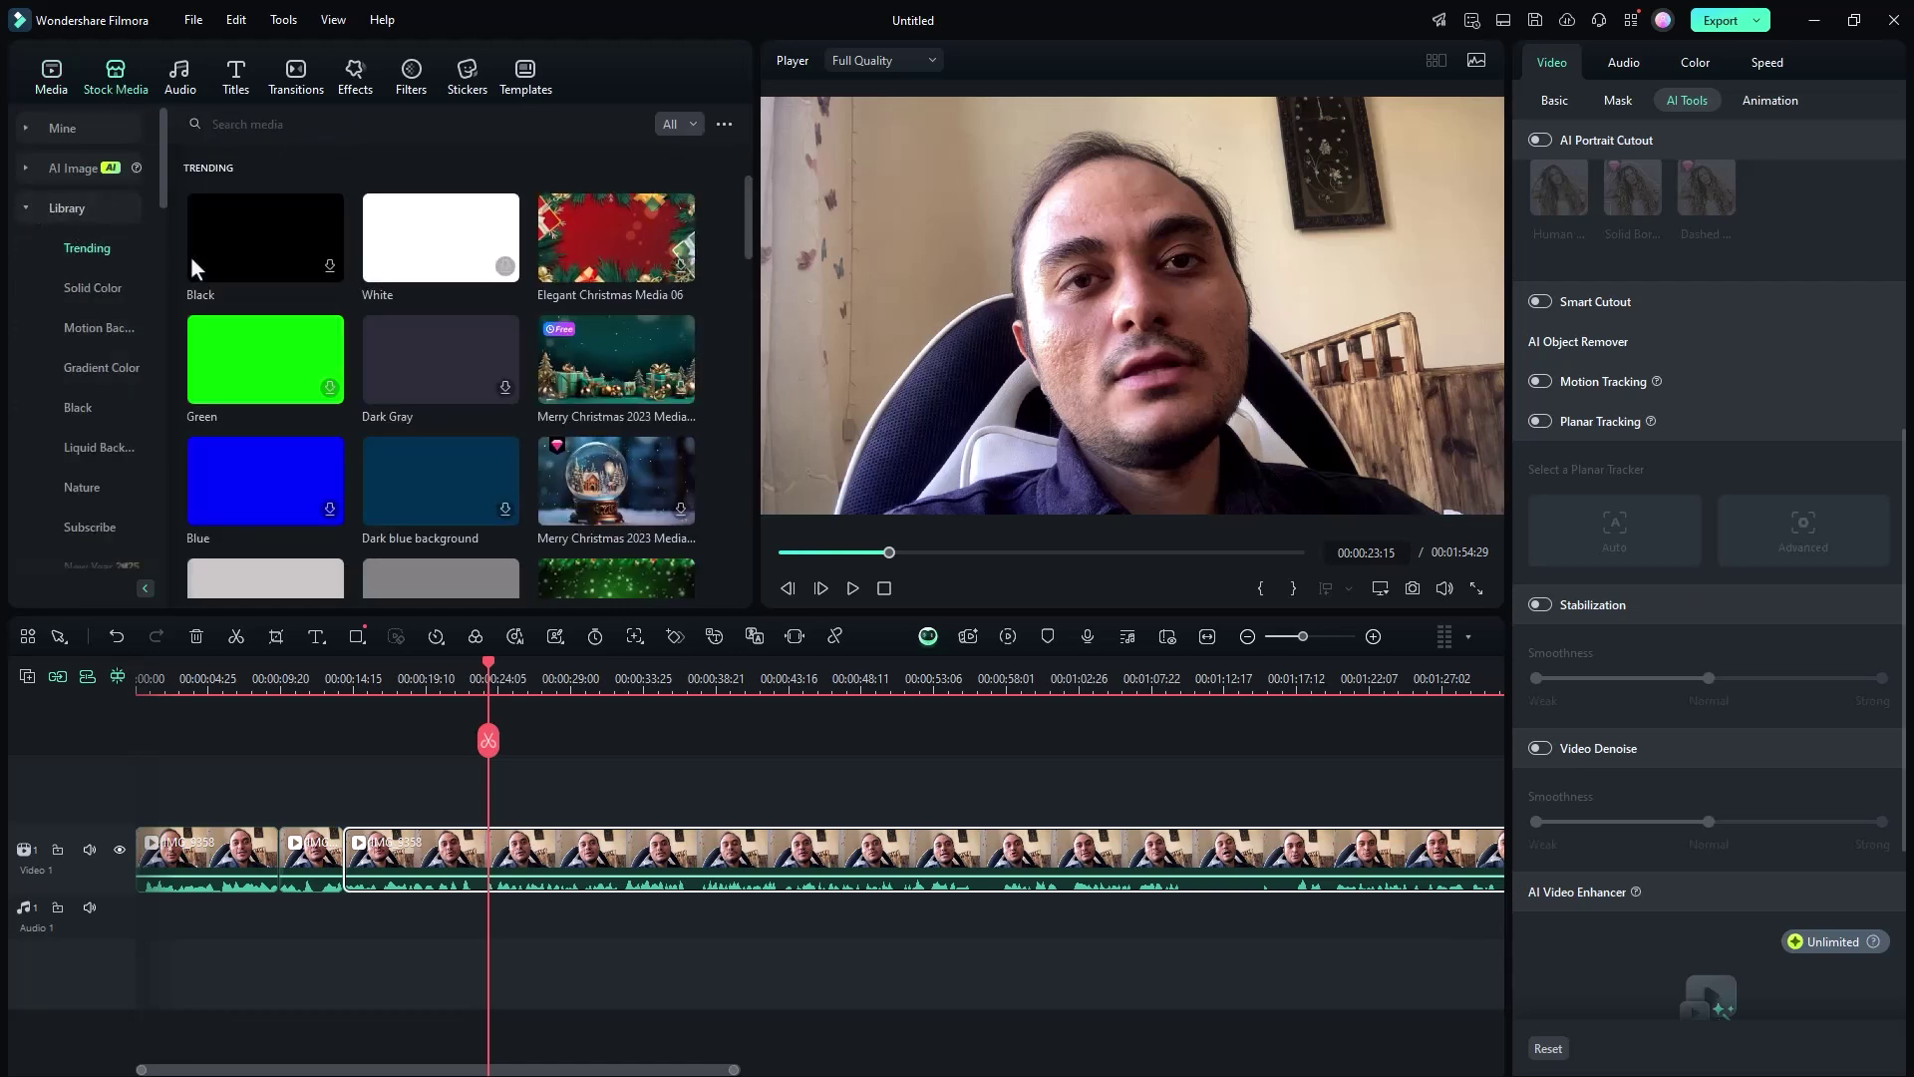
- Place the green Subscribe stock clip on a track above and key it out with Chroma Key
click(89, 526)
click(616, 460)
drag(616, 460, 558, 782)
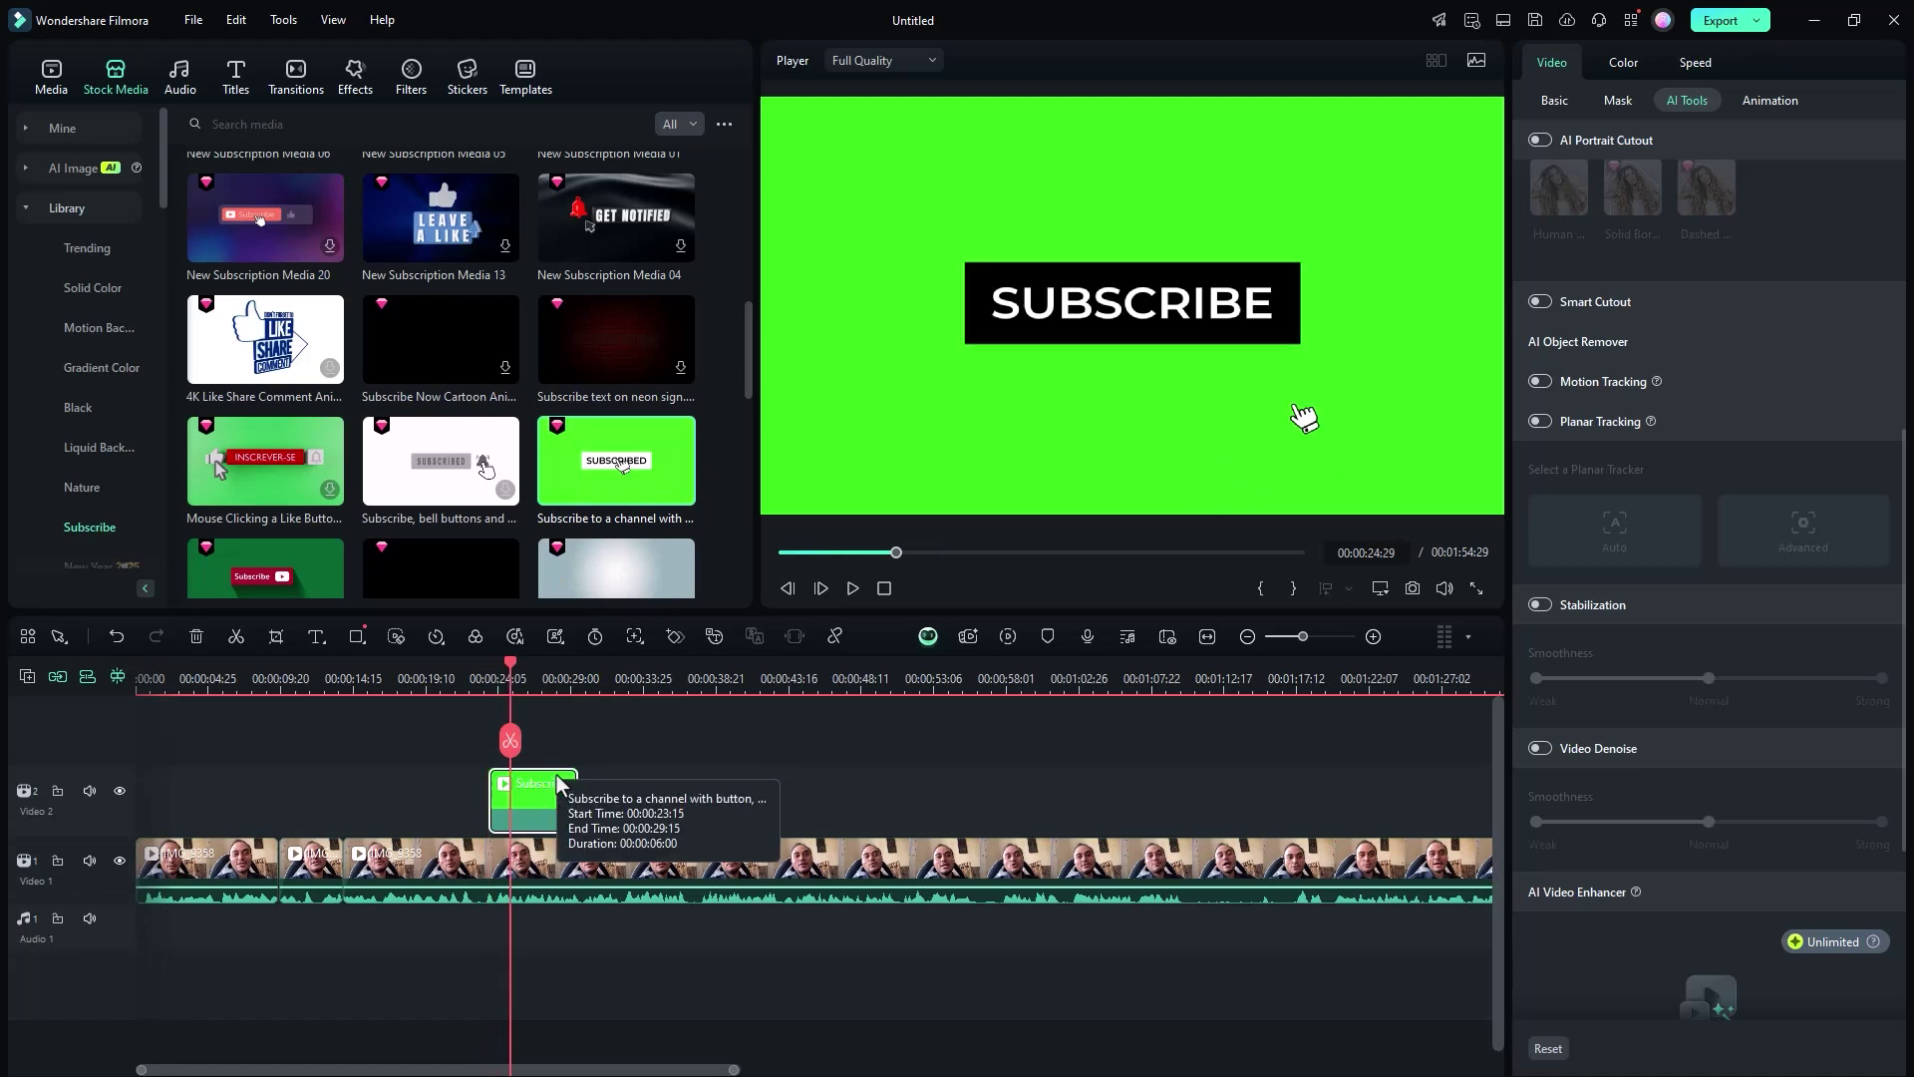
scroll(1596, 200, up, 5)
click(1540, 139)
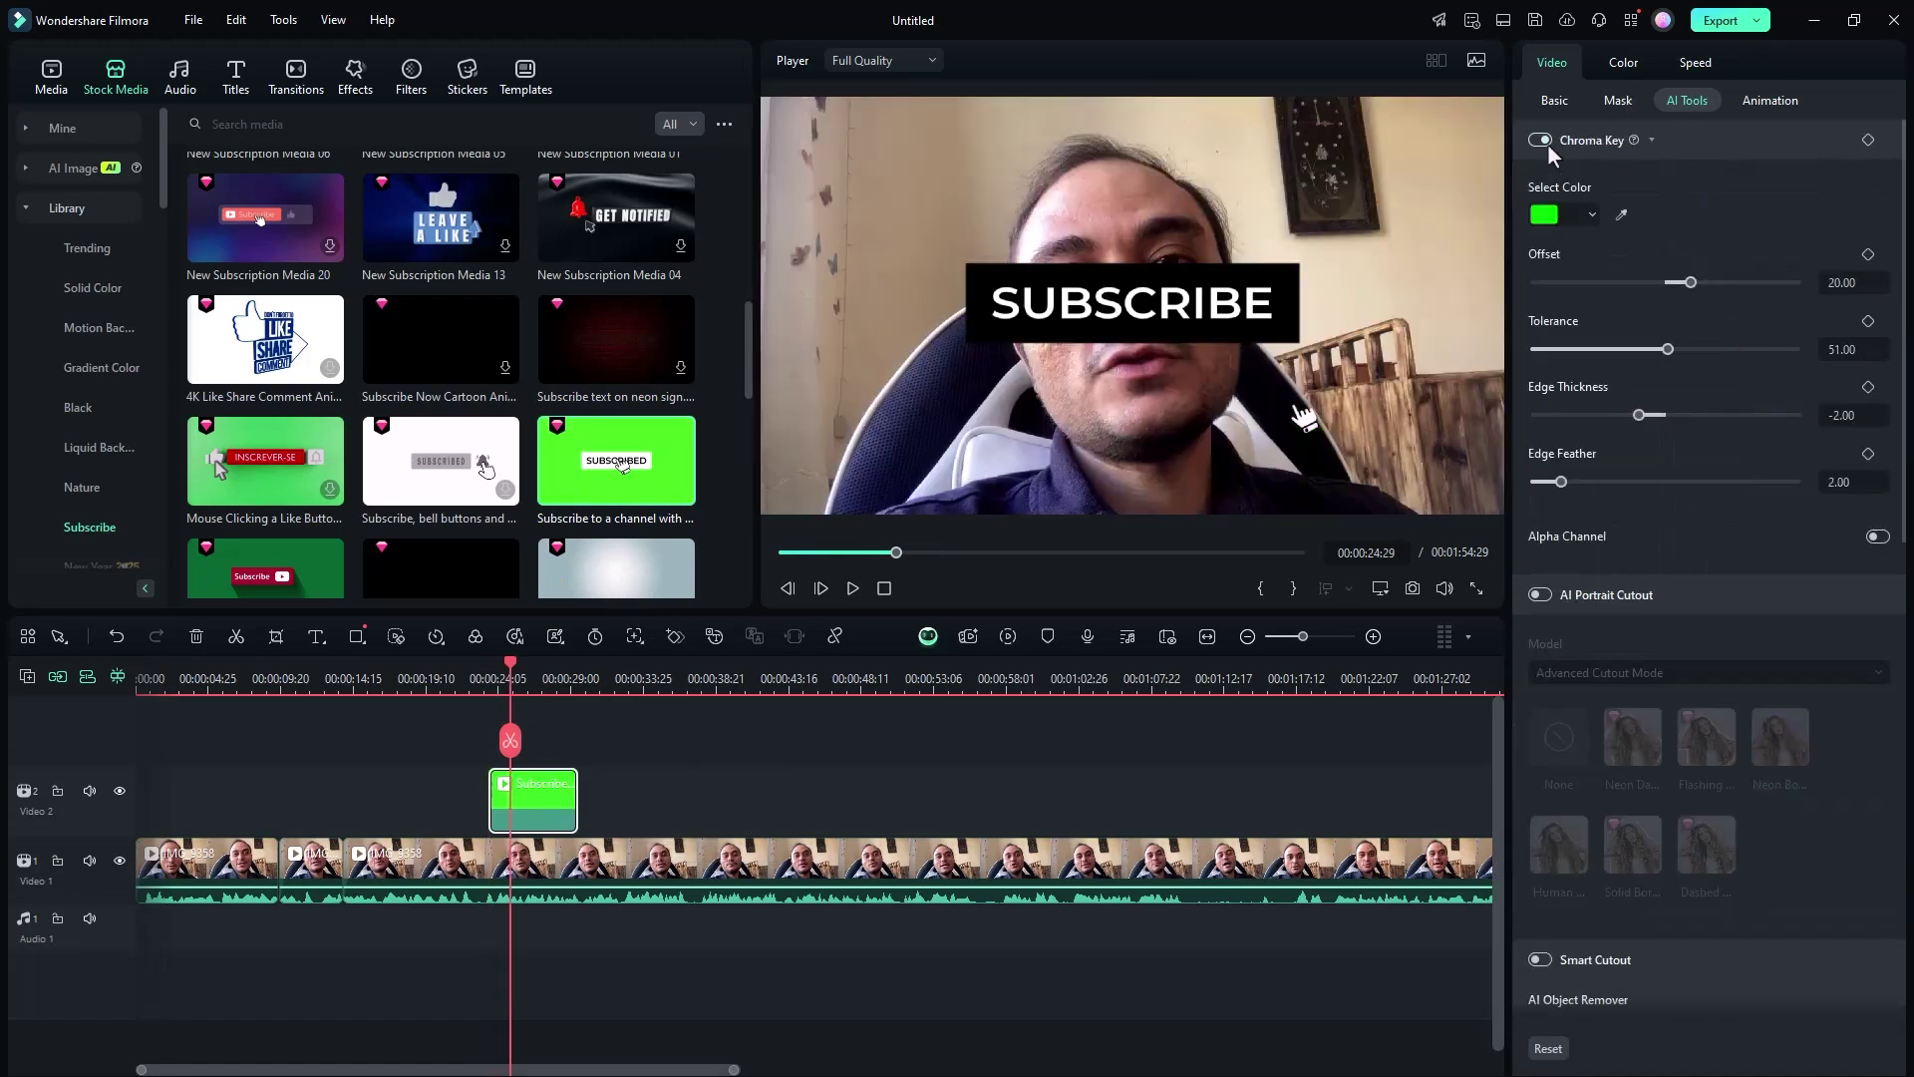
mouse_move(512, 662)
mouse_down()
mouse_move(554, 682)
mouse_move(536, 668)
mouse_up()
- Bring up the AI Image tool and its image description prompt
click(100, 169)
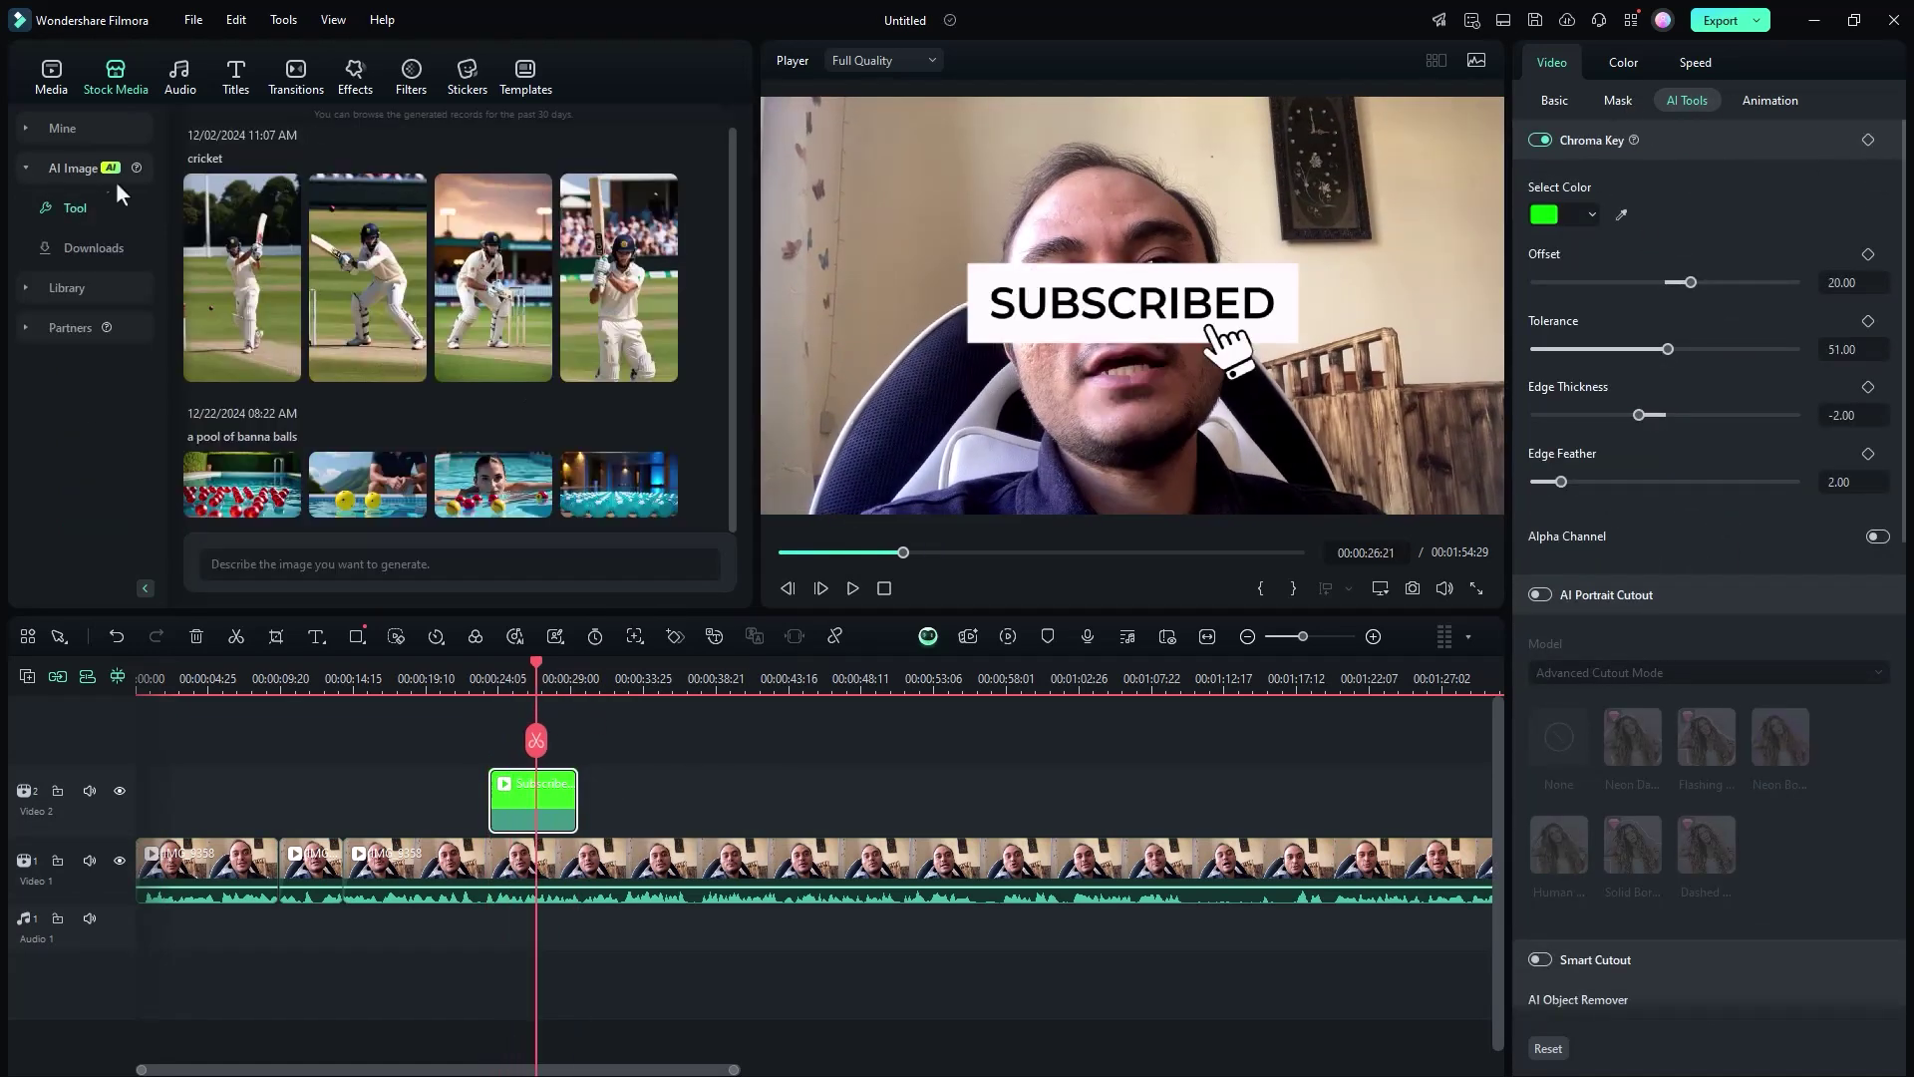
click(66, 170)
click(69, 168)
click(391, 560)
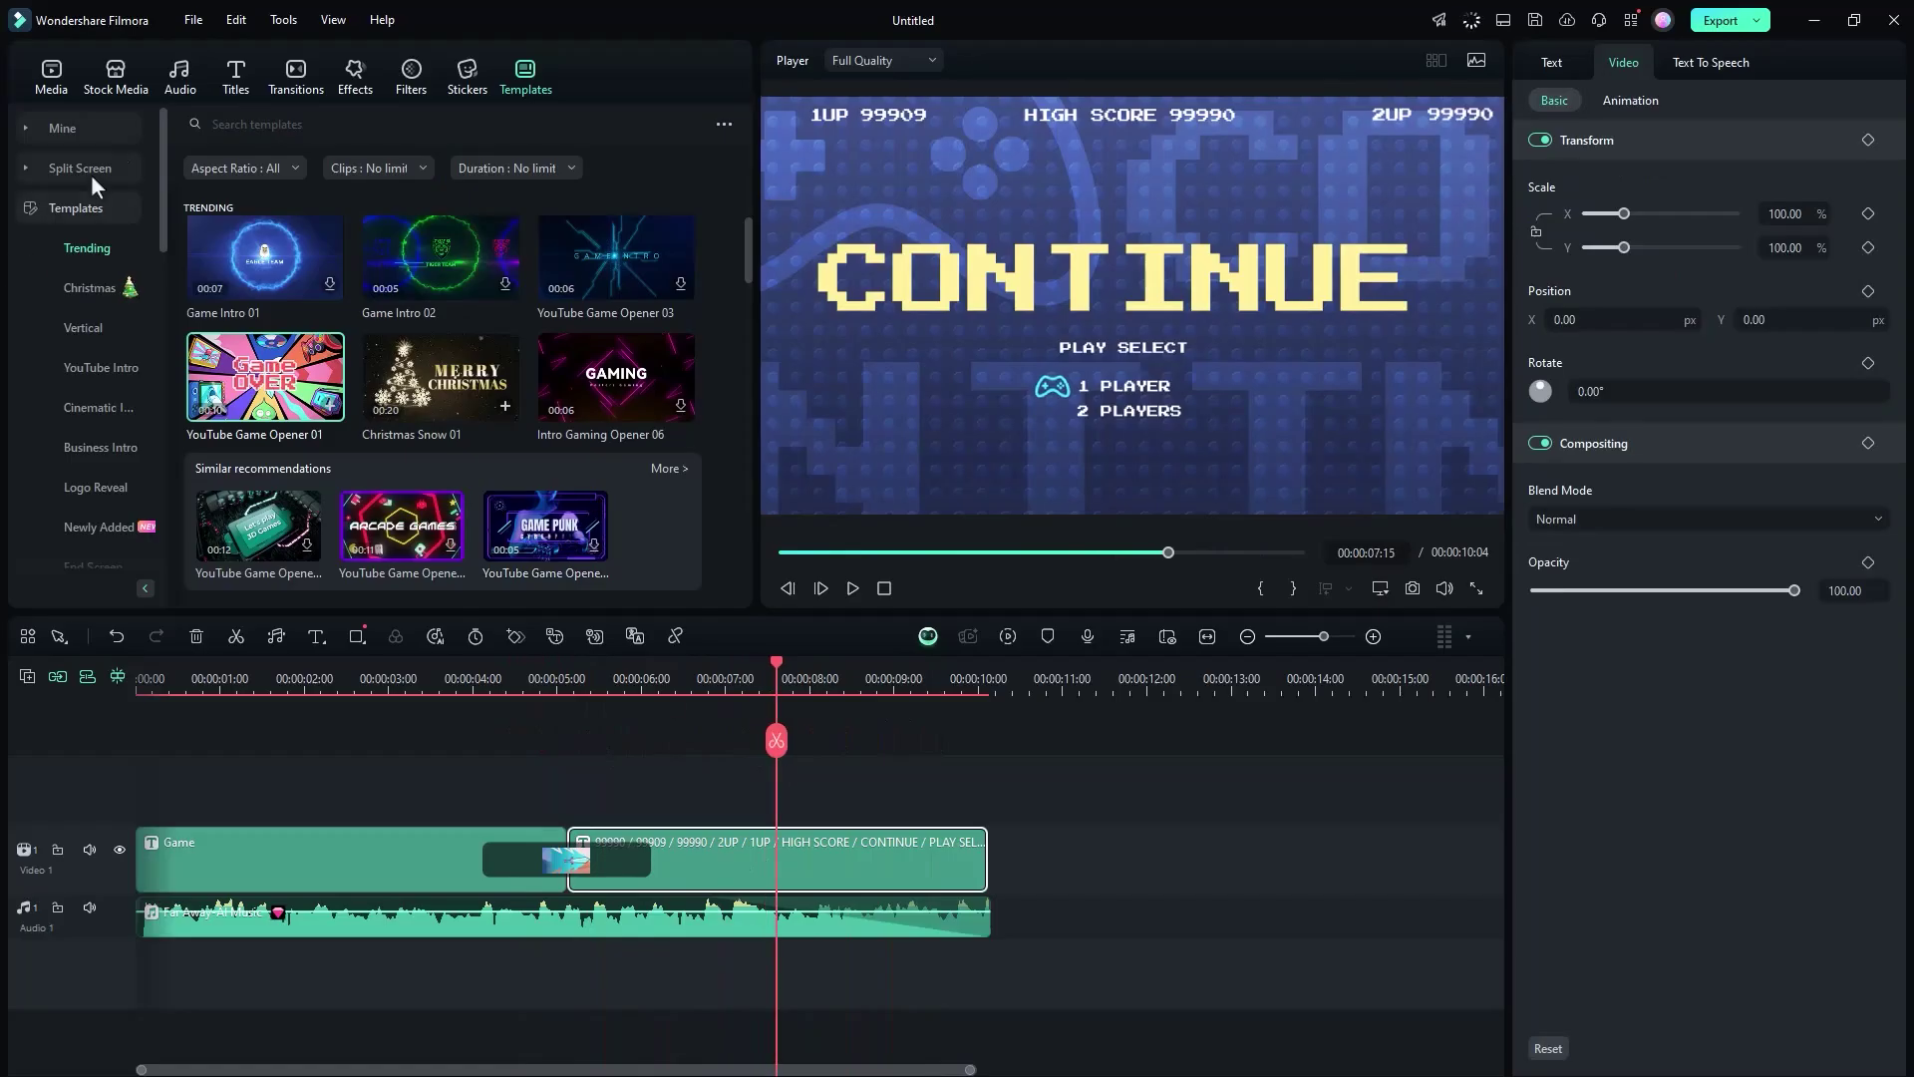
- Search the audio library's sound effects for '8 bit'
click(161, 88)
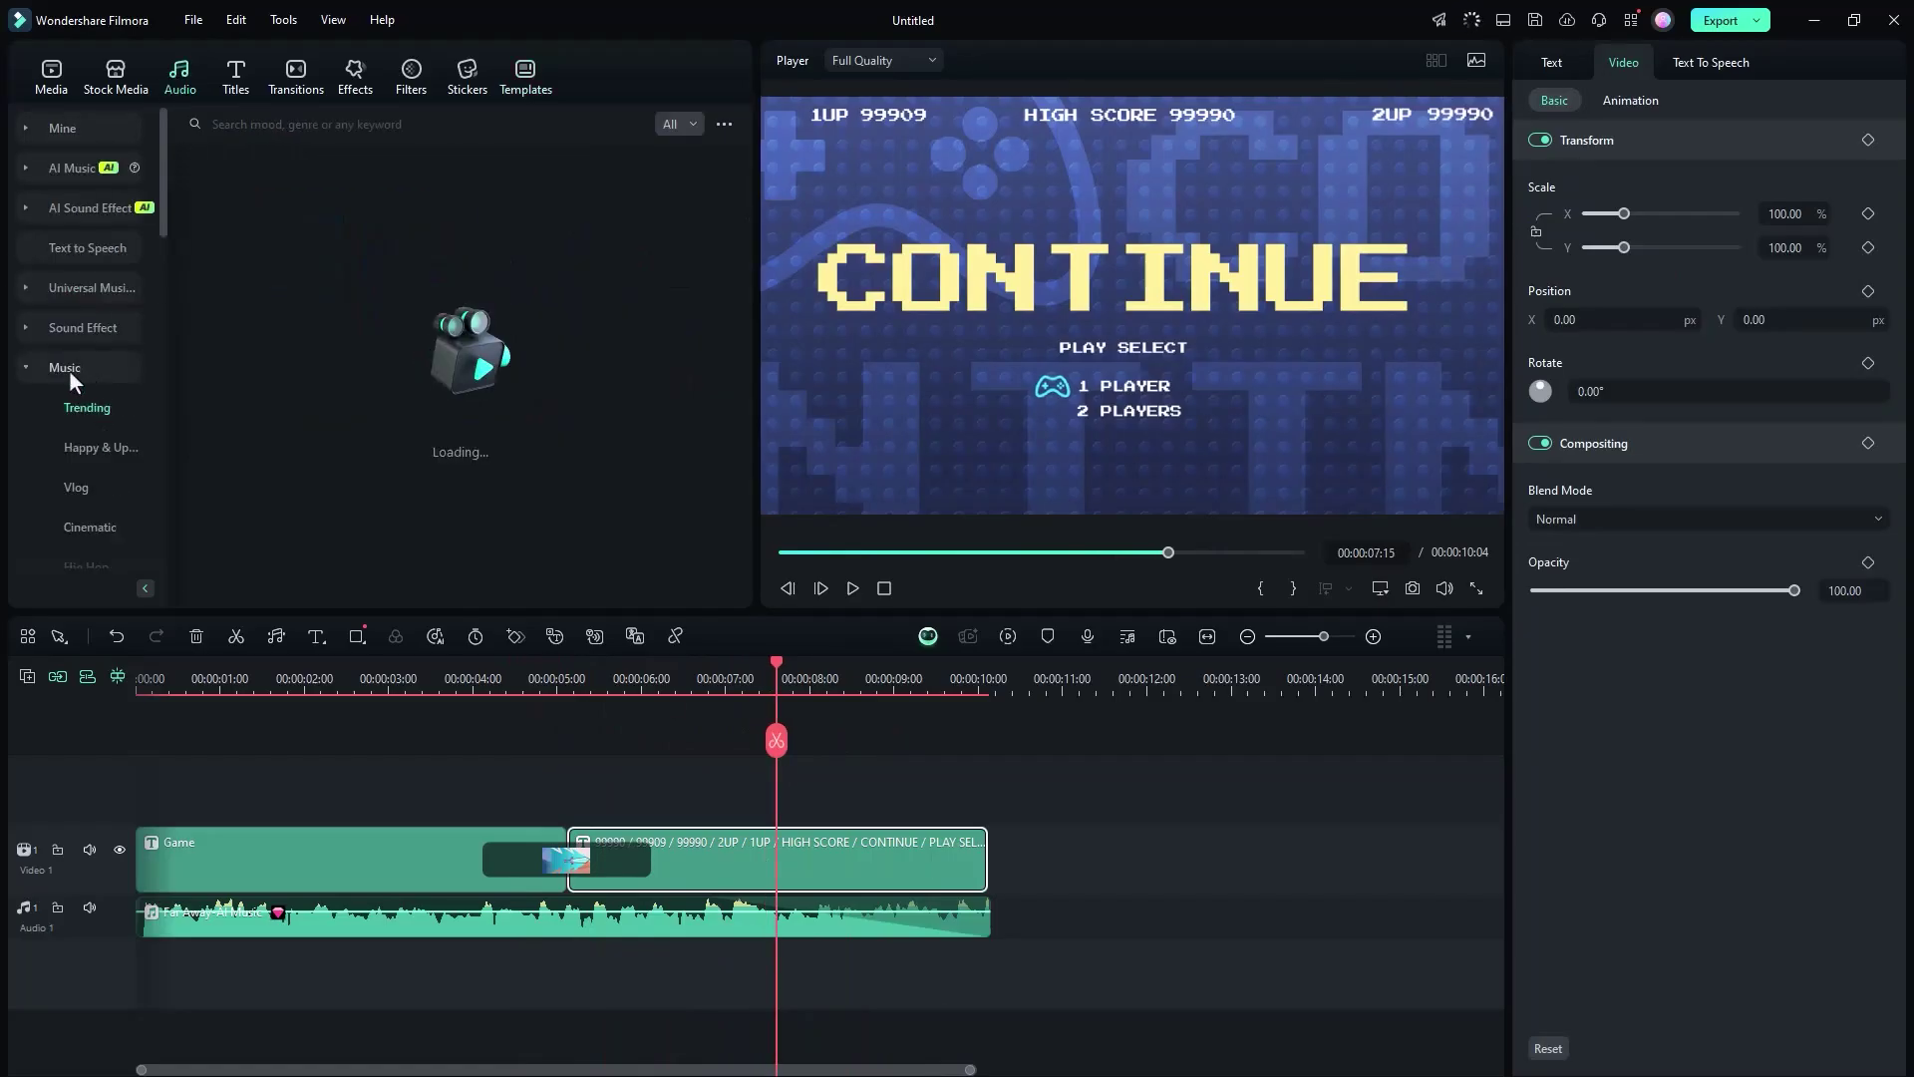
scroll(98, 392, down, 5)
scroll(112, 430, down, 5)
scroll(111, 428, up, 10)
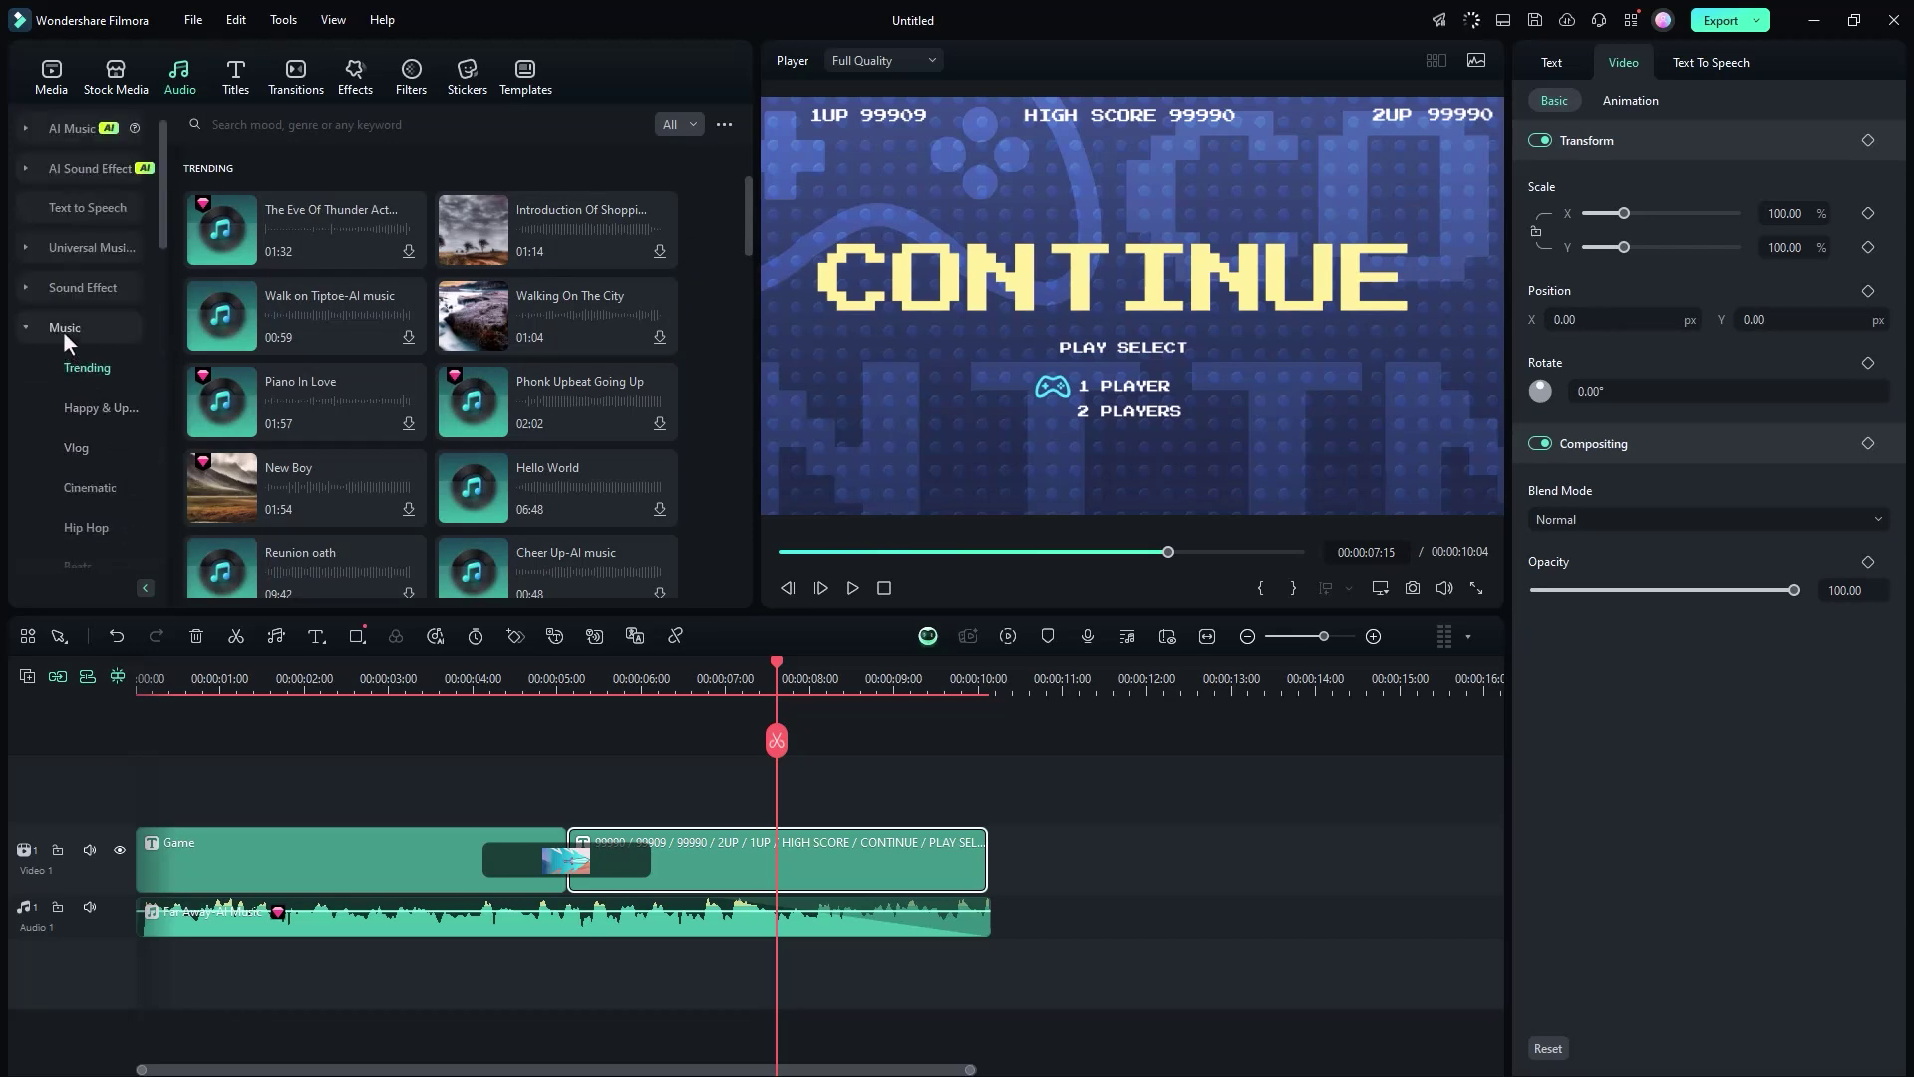
click(86, 294)
click(403, 125)
text(8 bit)
key(Return)
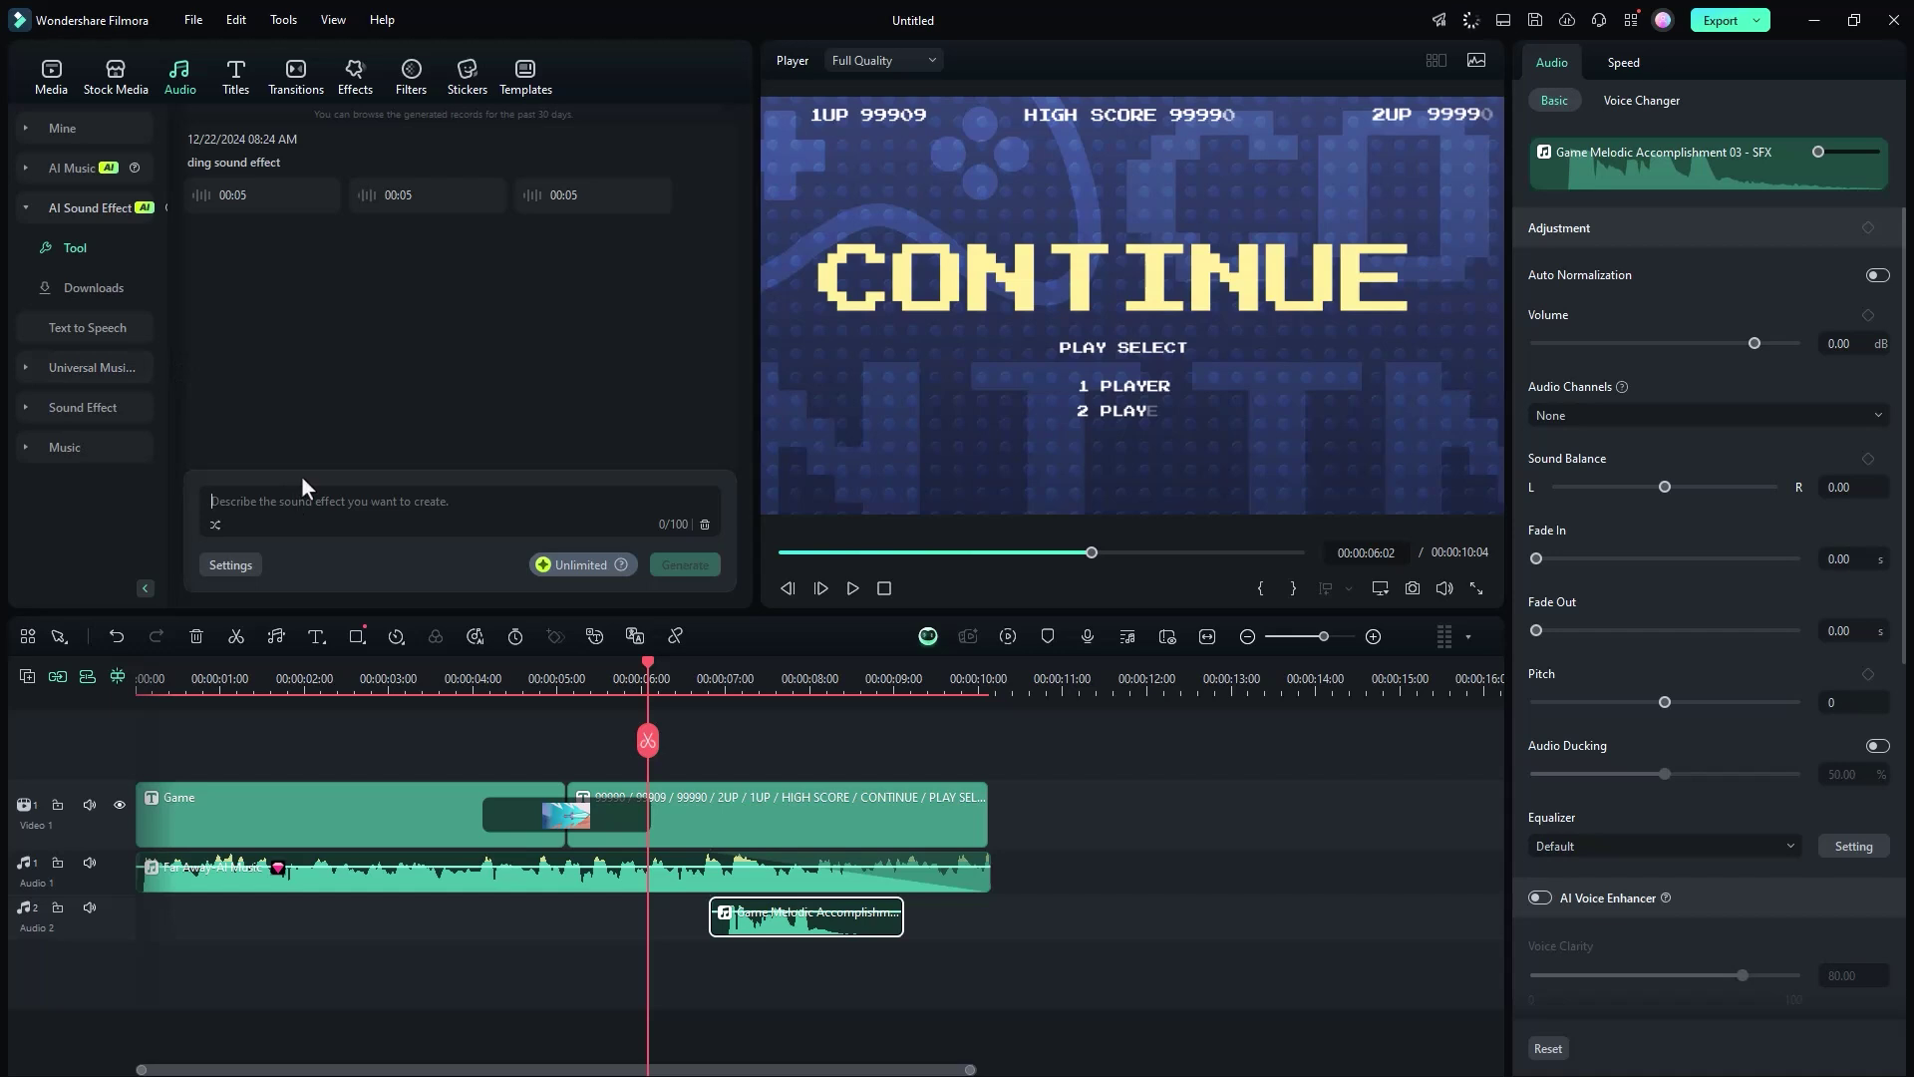
- Generate an AI sound effect from 'I want a 8 bit bell sound', glancing at AI Music
text(I want a 8 bit bell sound)
click(702, 568)
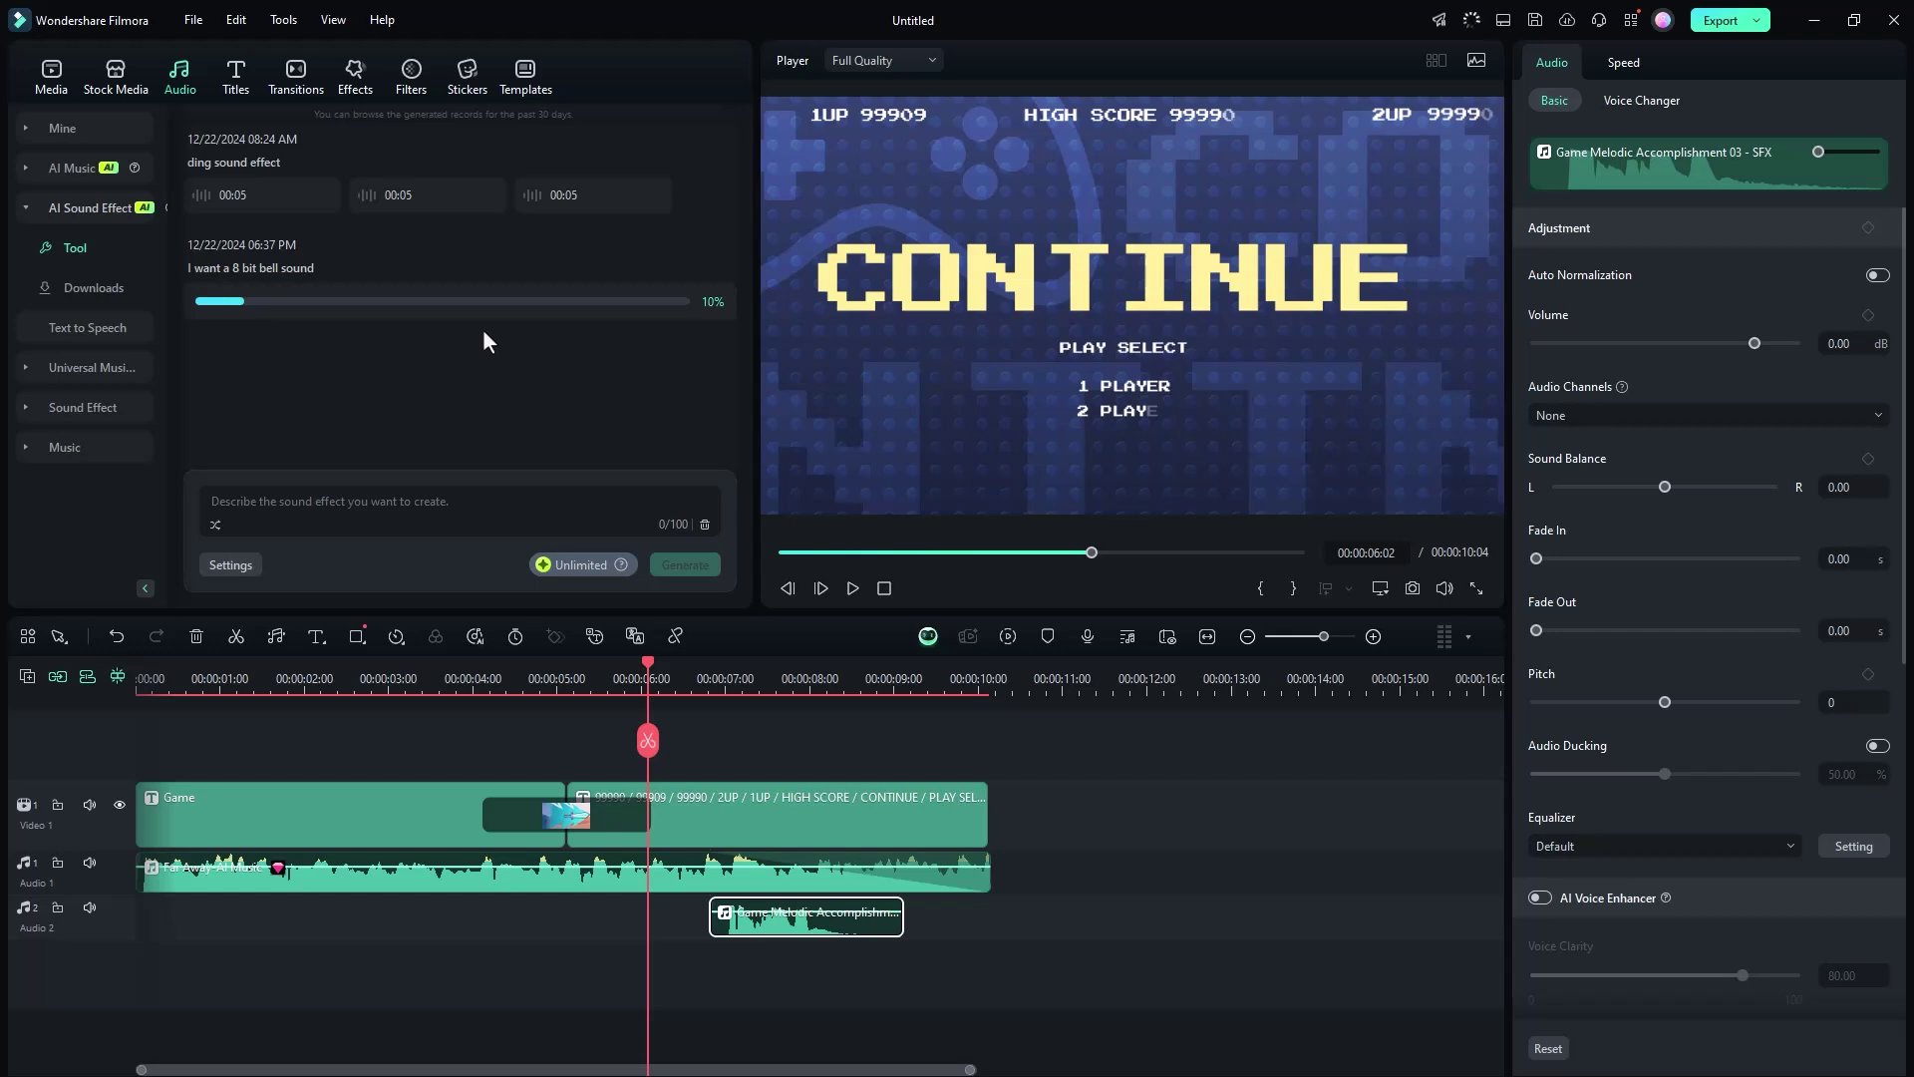
click(72, 165)
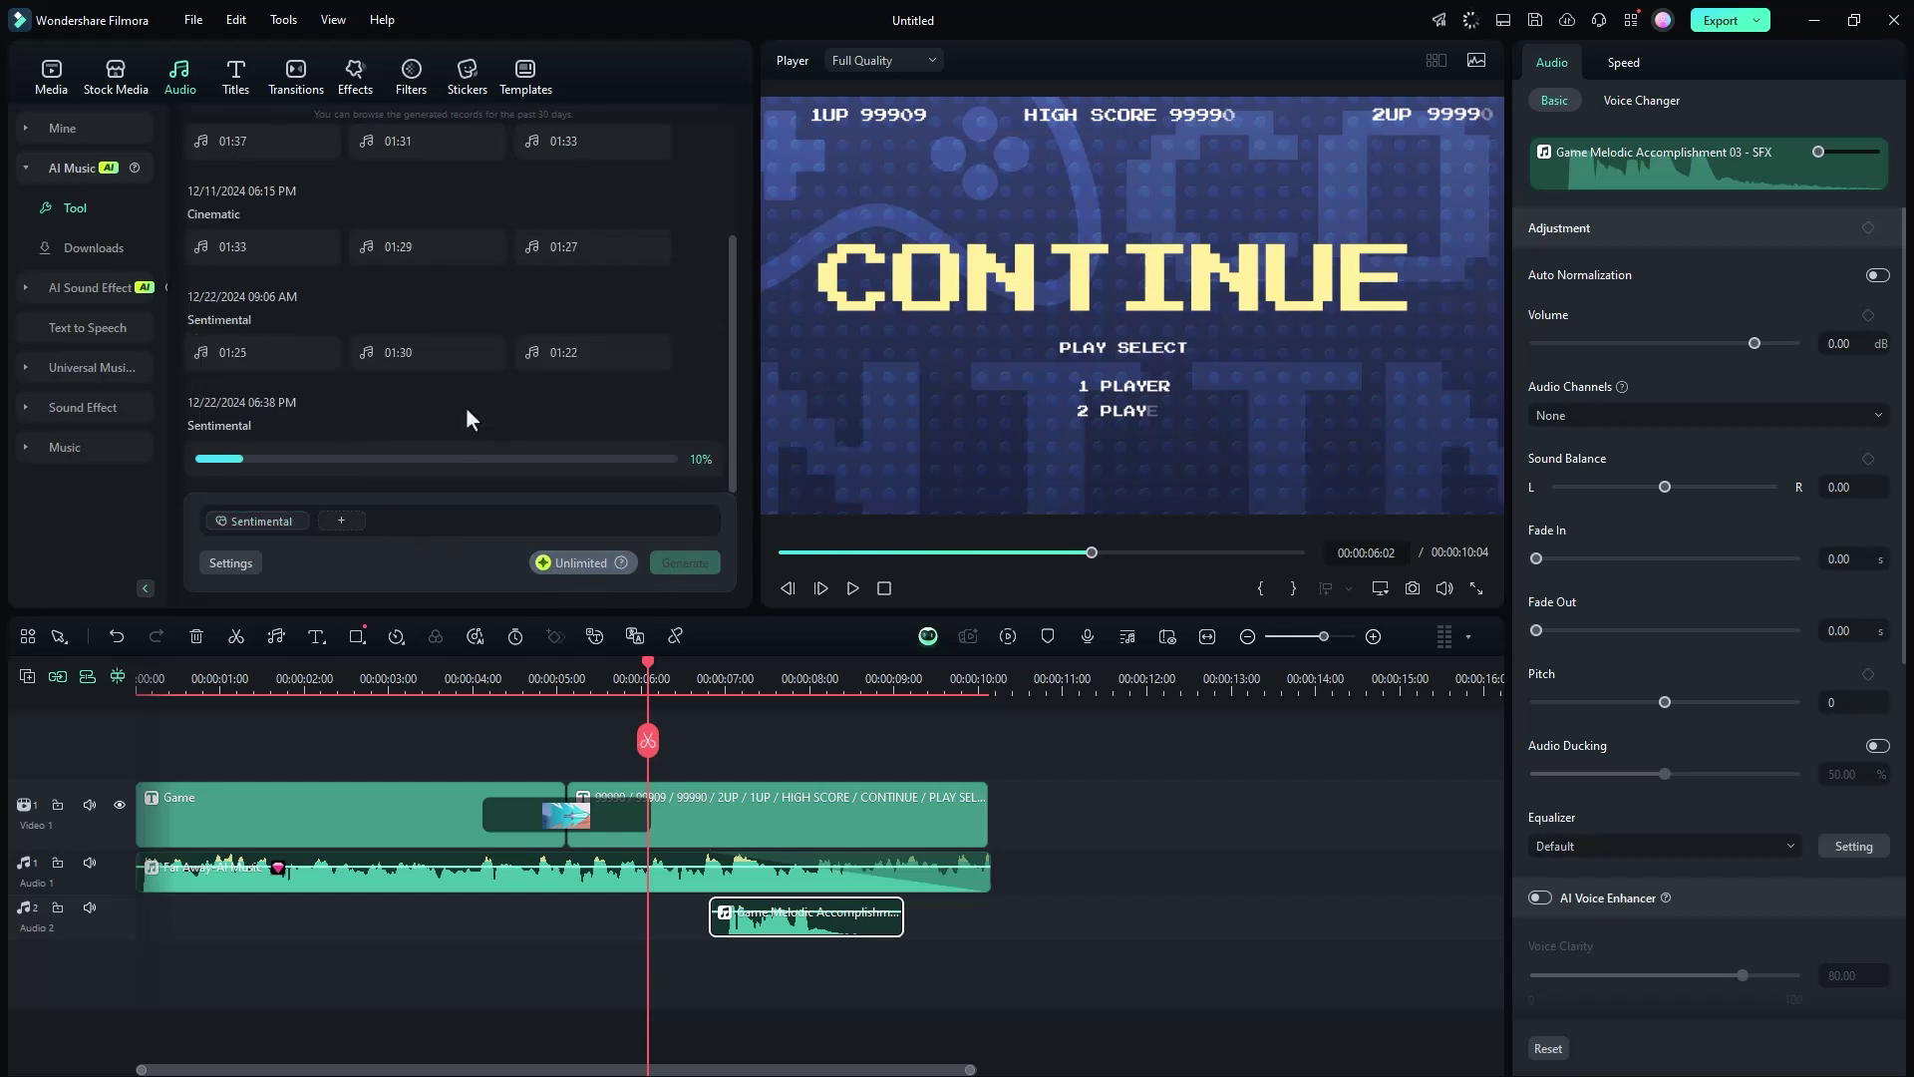
click(100, 287)
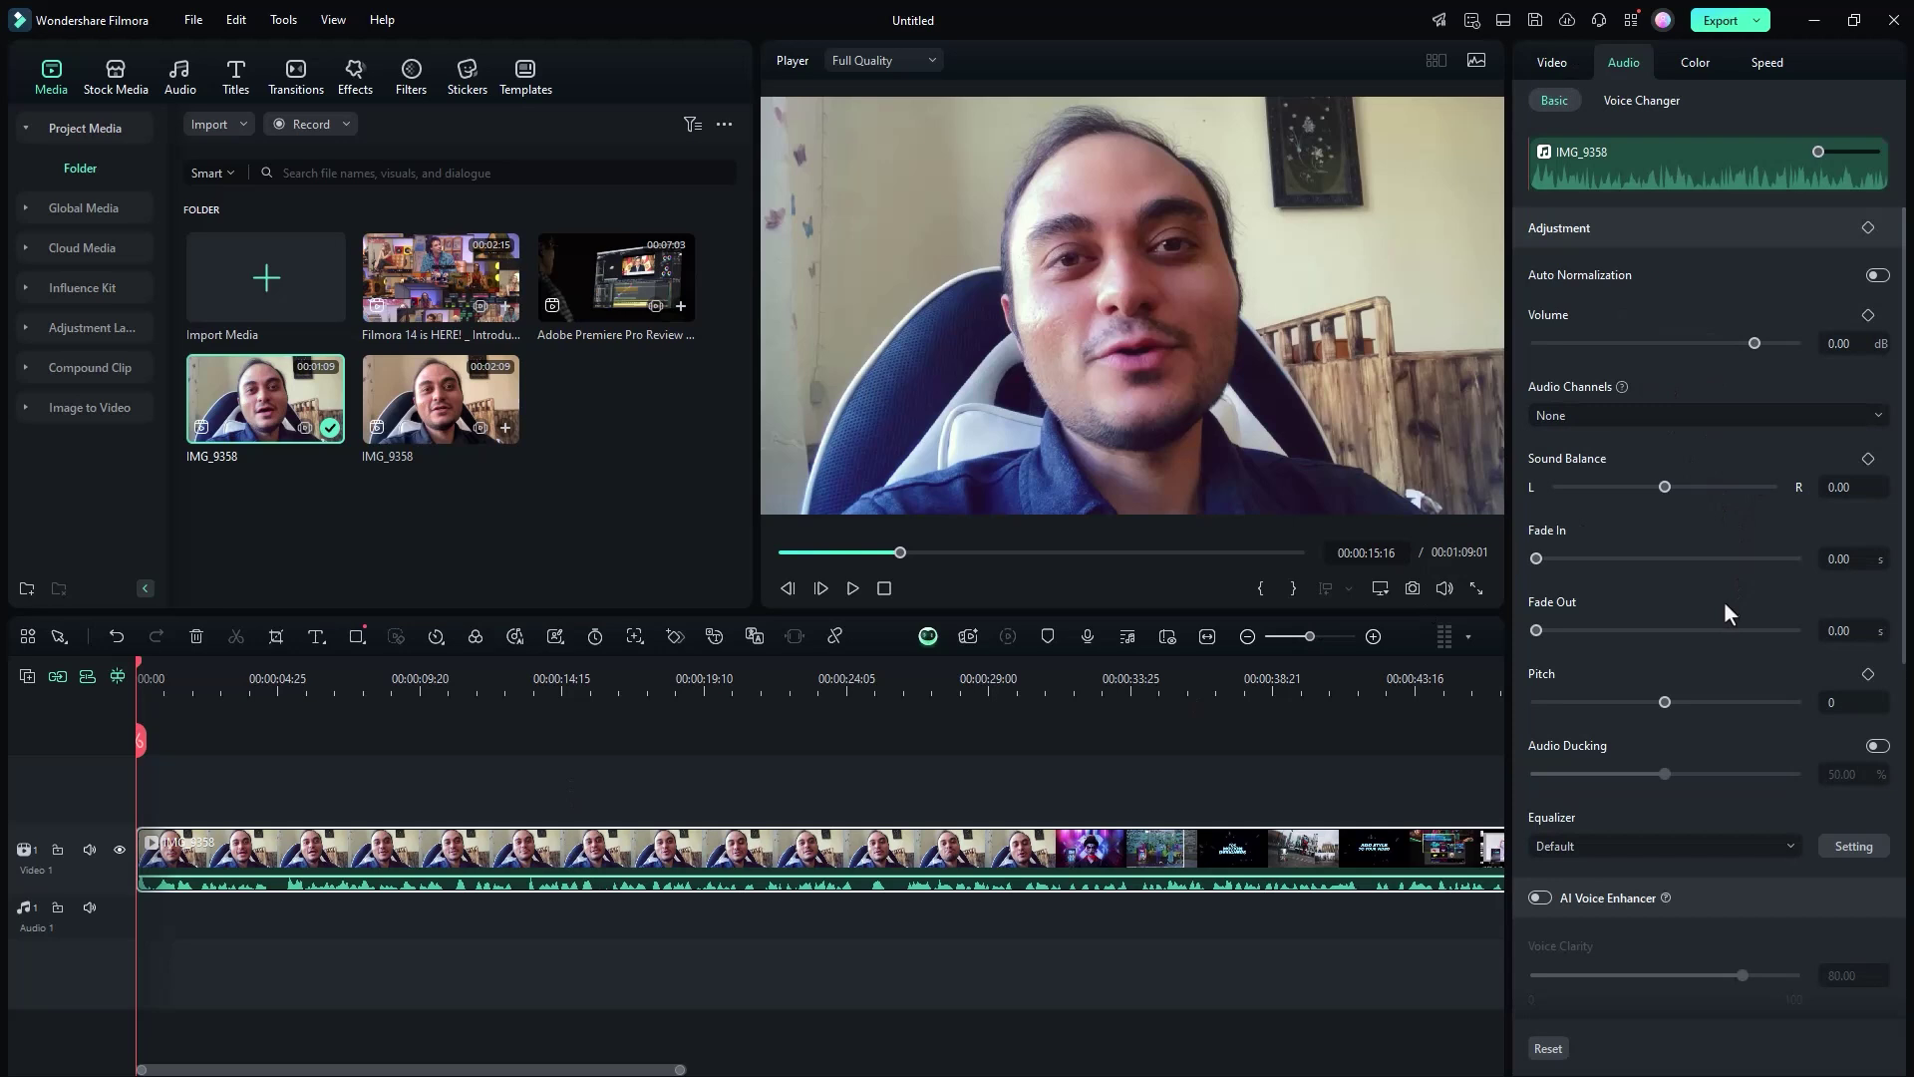
- Enable AI Voice Enhancer with Voice Clarity 90, Normal Denoise 62 and DeReverb 62
scroll(1725, 603, down, 3)
click(1540, 658)
drag(1746, 735, 1769, 736)
click(223, 686)
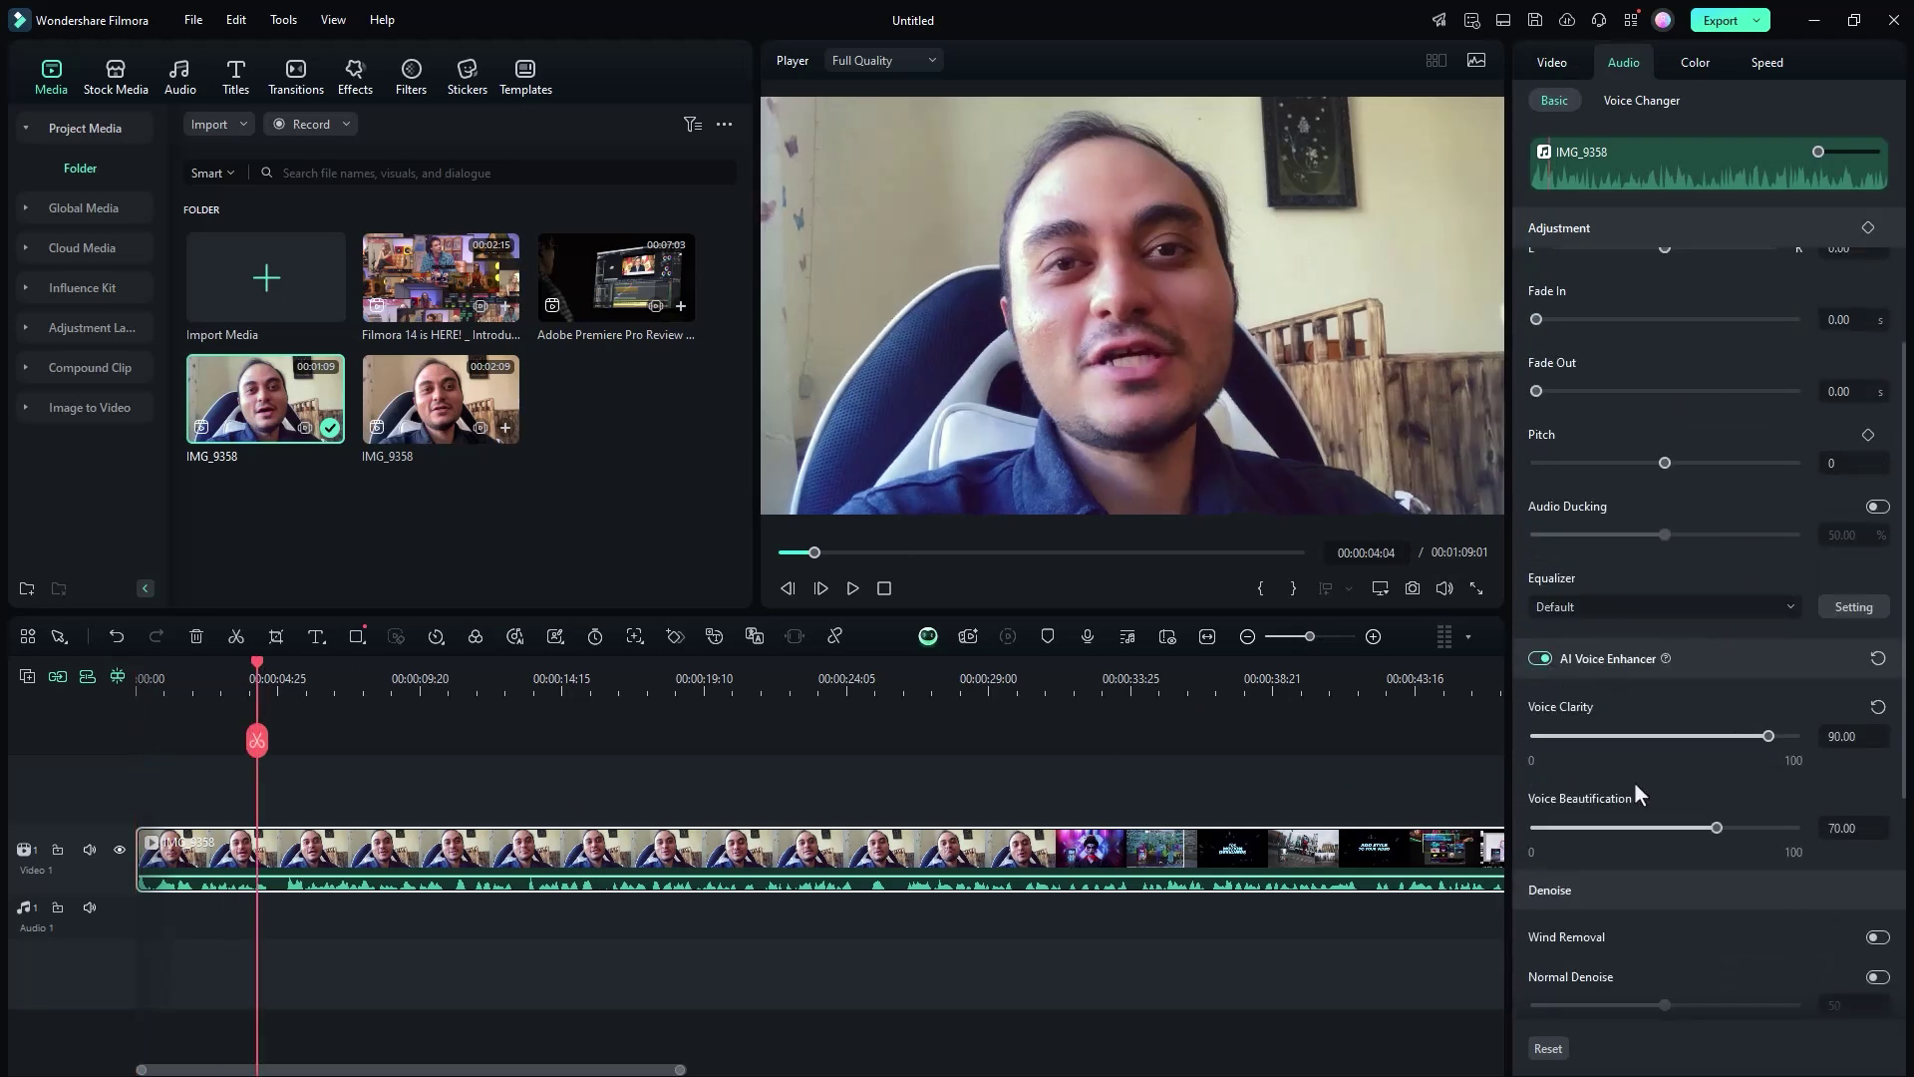
scroll(1673, 824, down, 5)
click(1667, 705)
click(1695, 706)
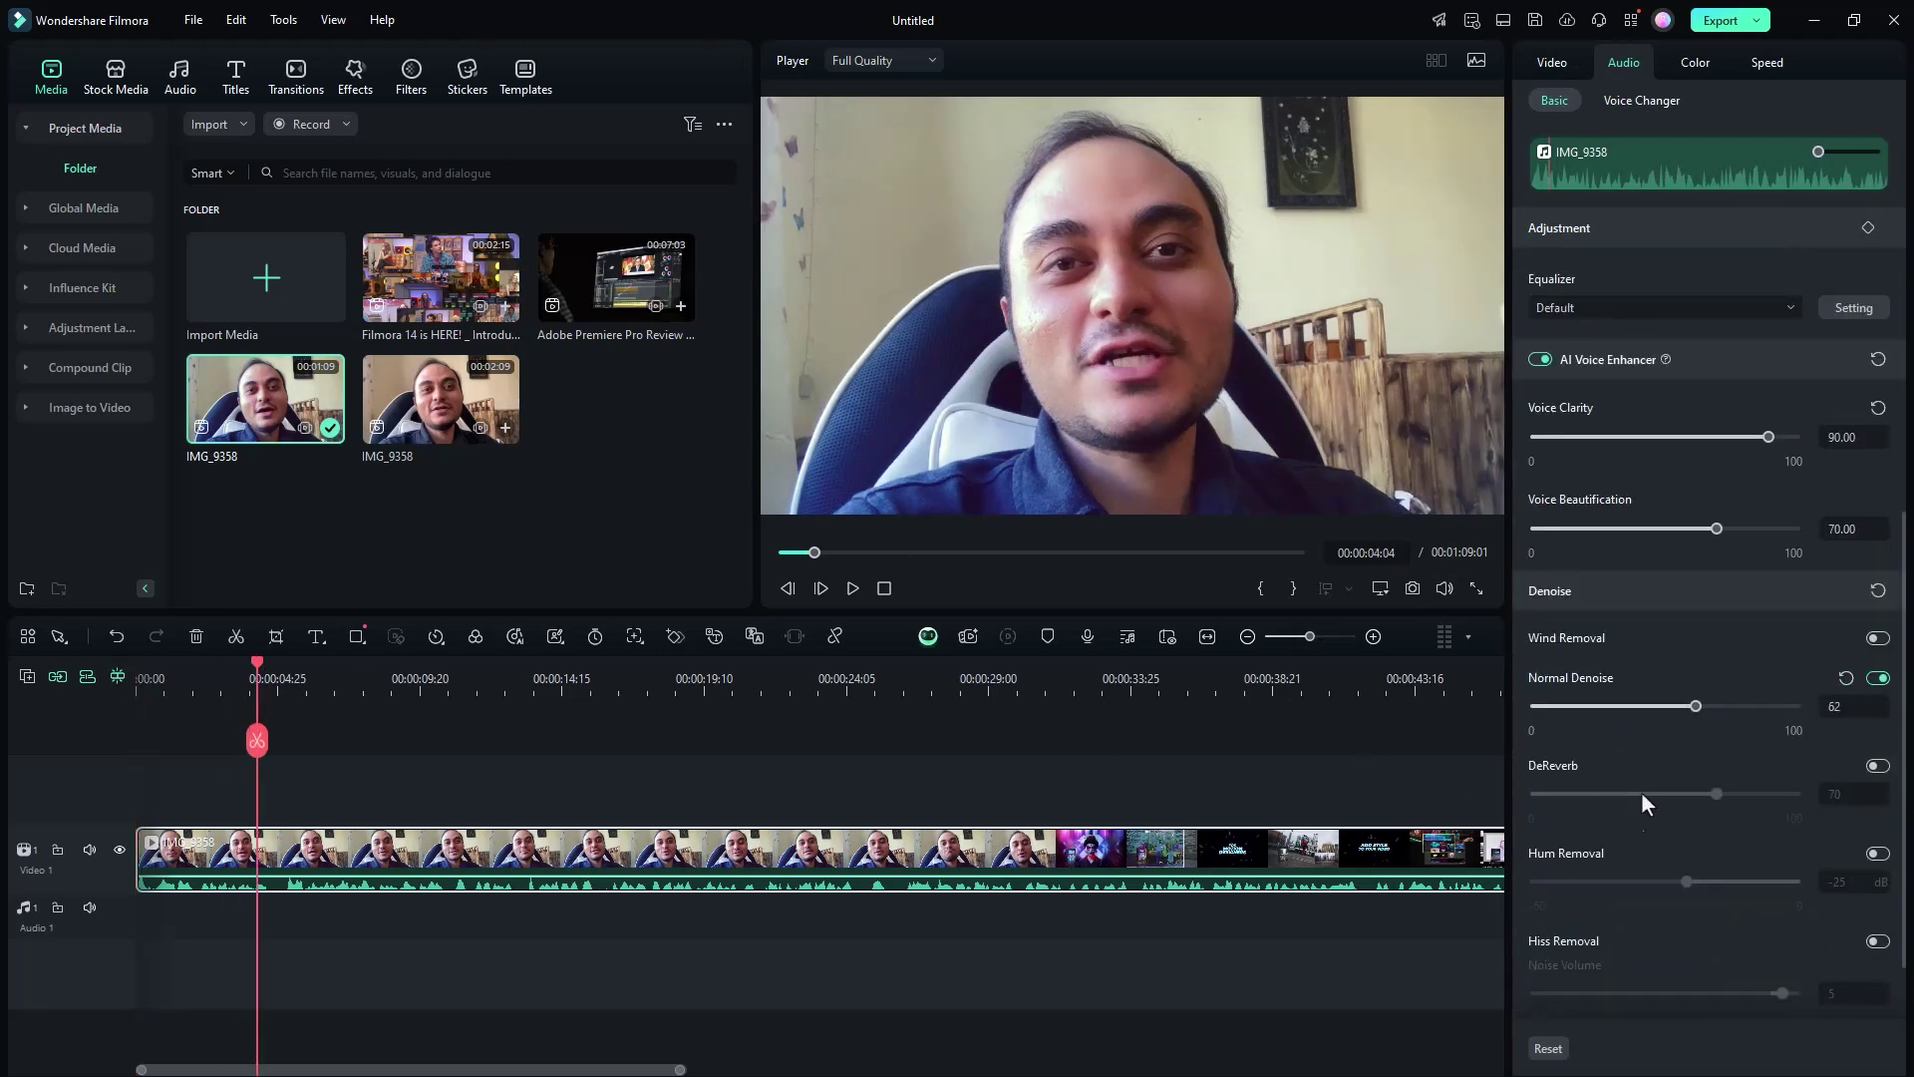
drag(1720, 794, 1697, 795)
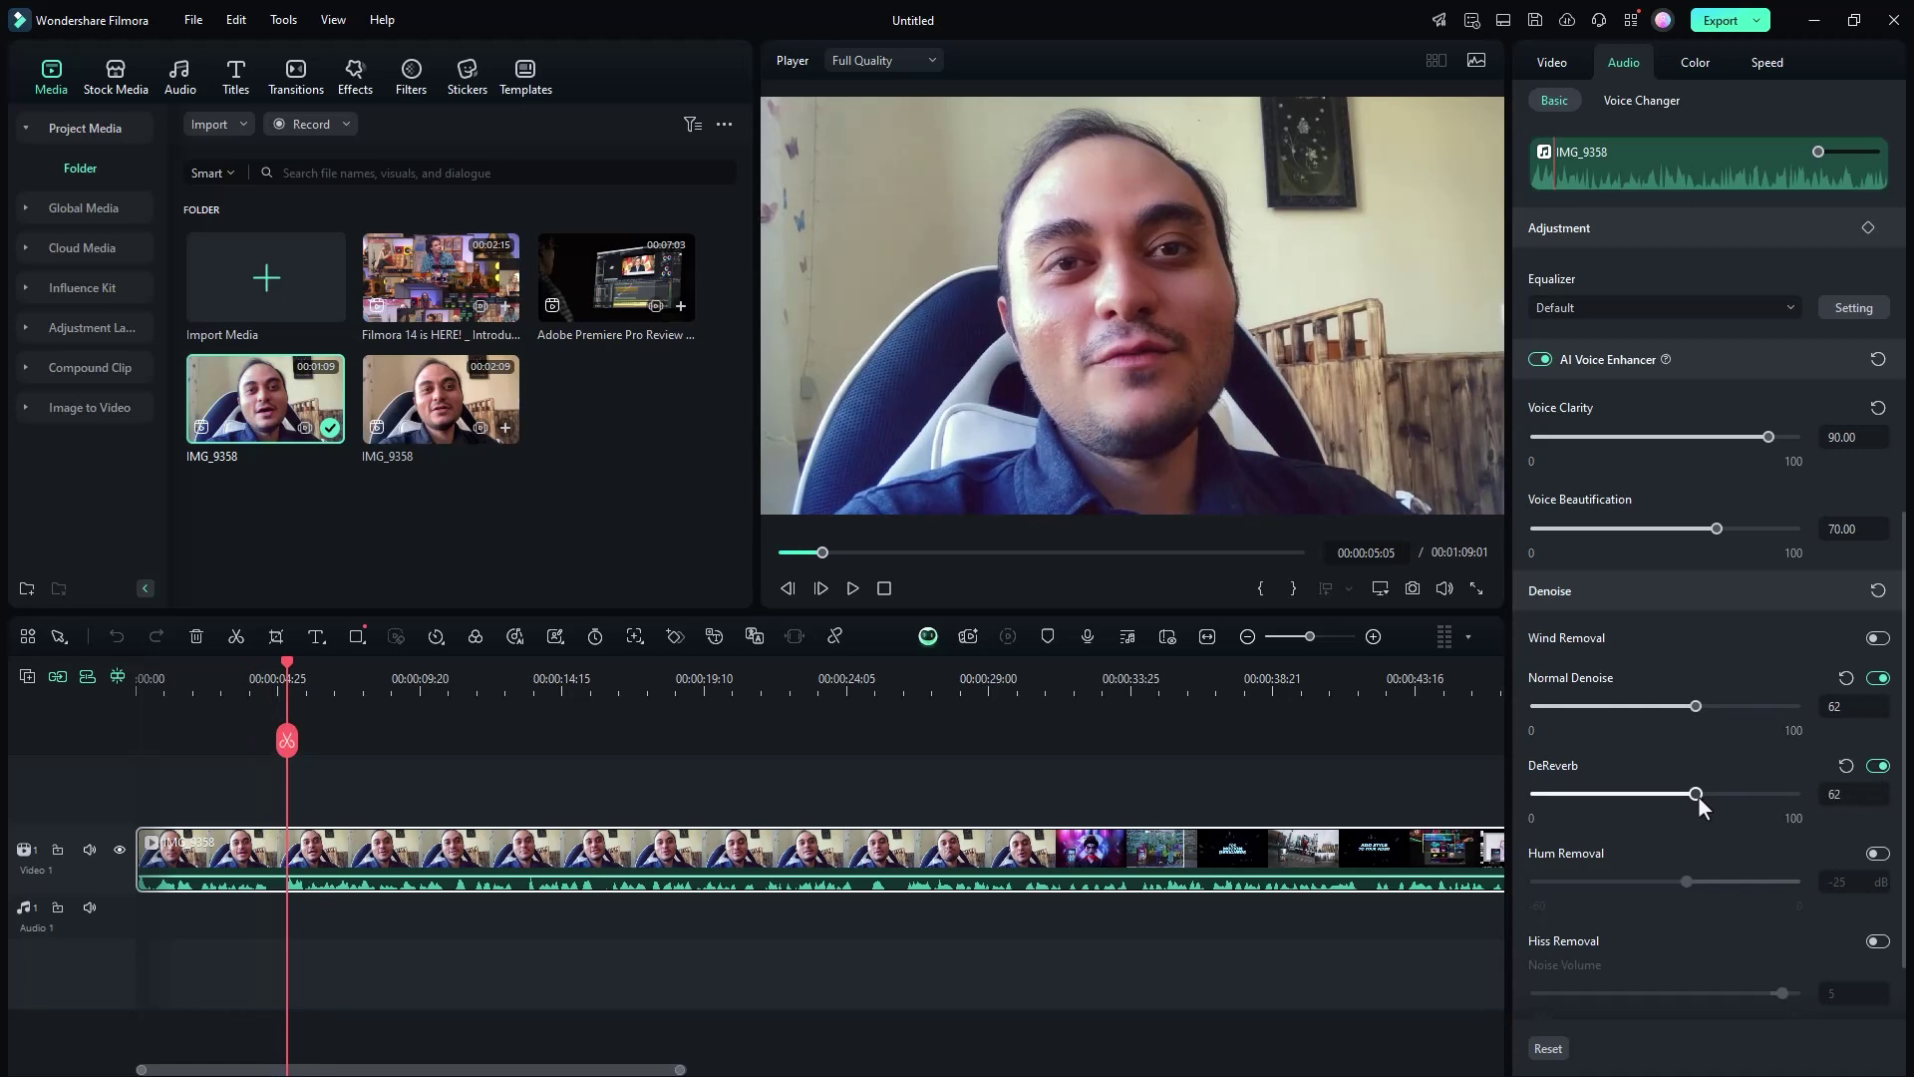
scroll(1689, 839, down, 1)
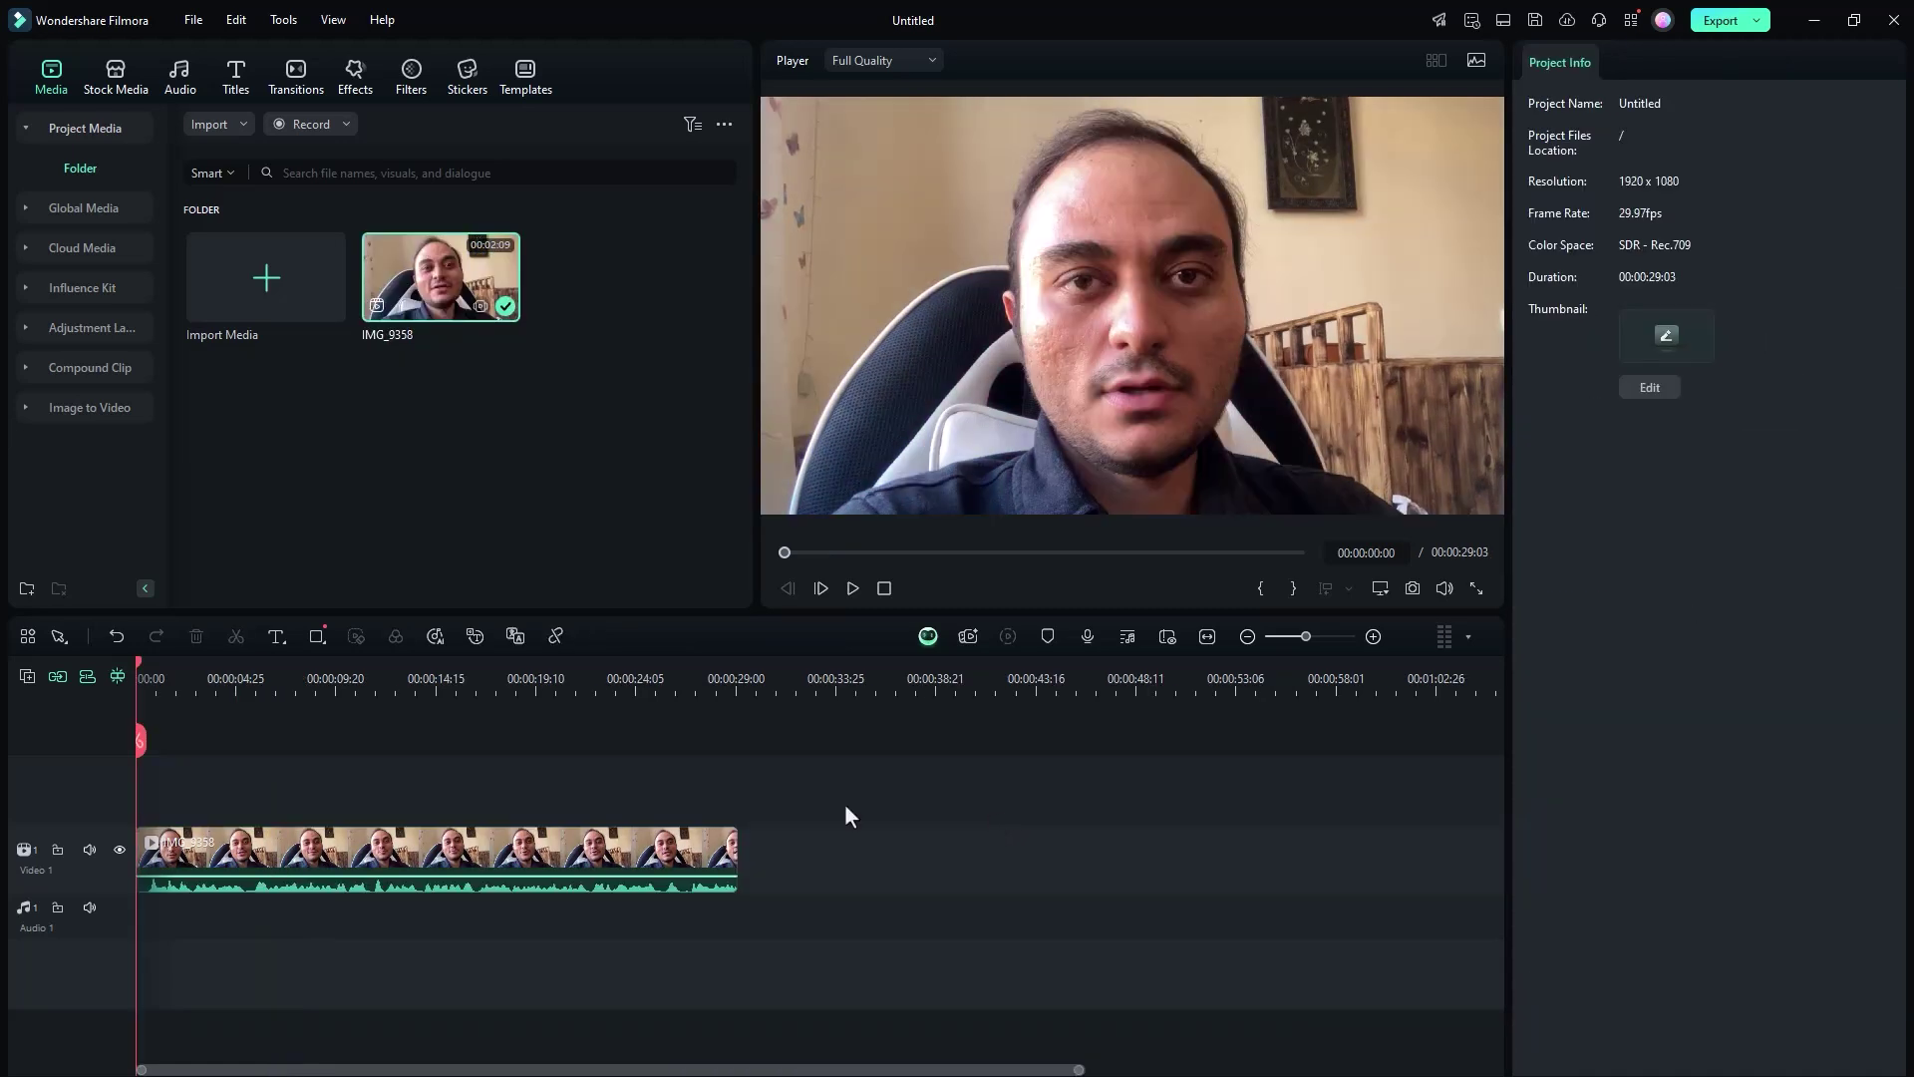
- Run AI Translation on the webcam clip from English (US) to Italian (Italy)
click(514, 857)
right_click(521, 860)
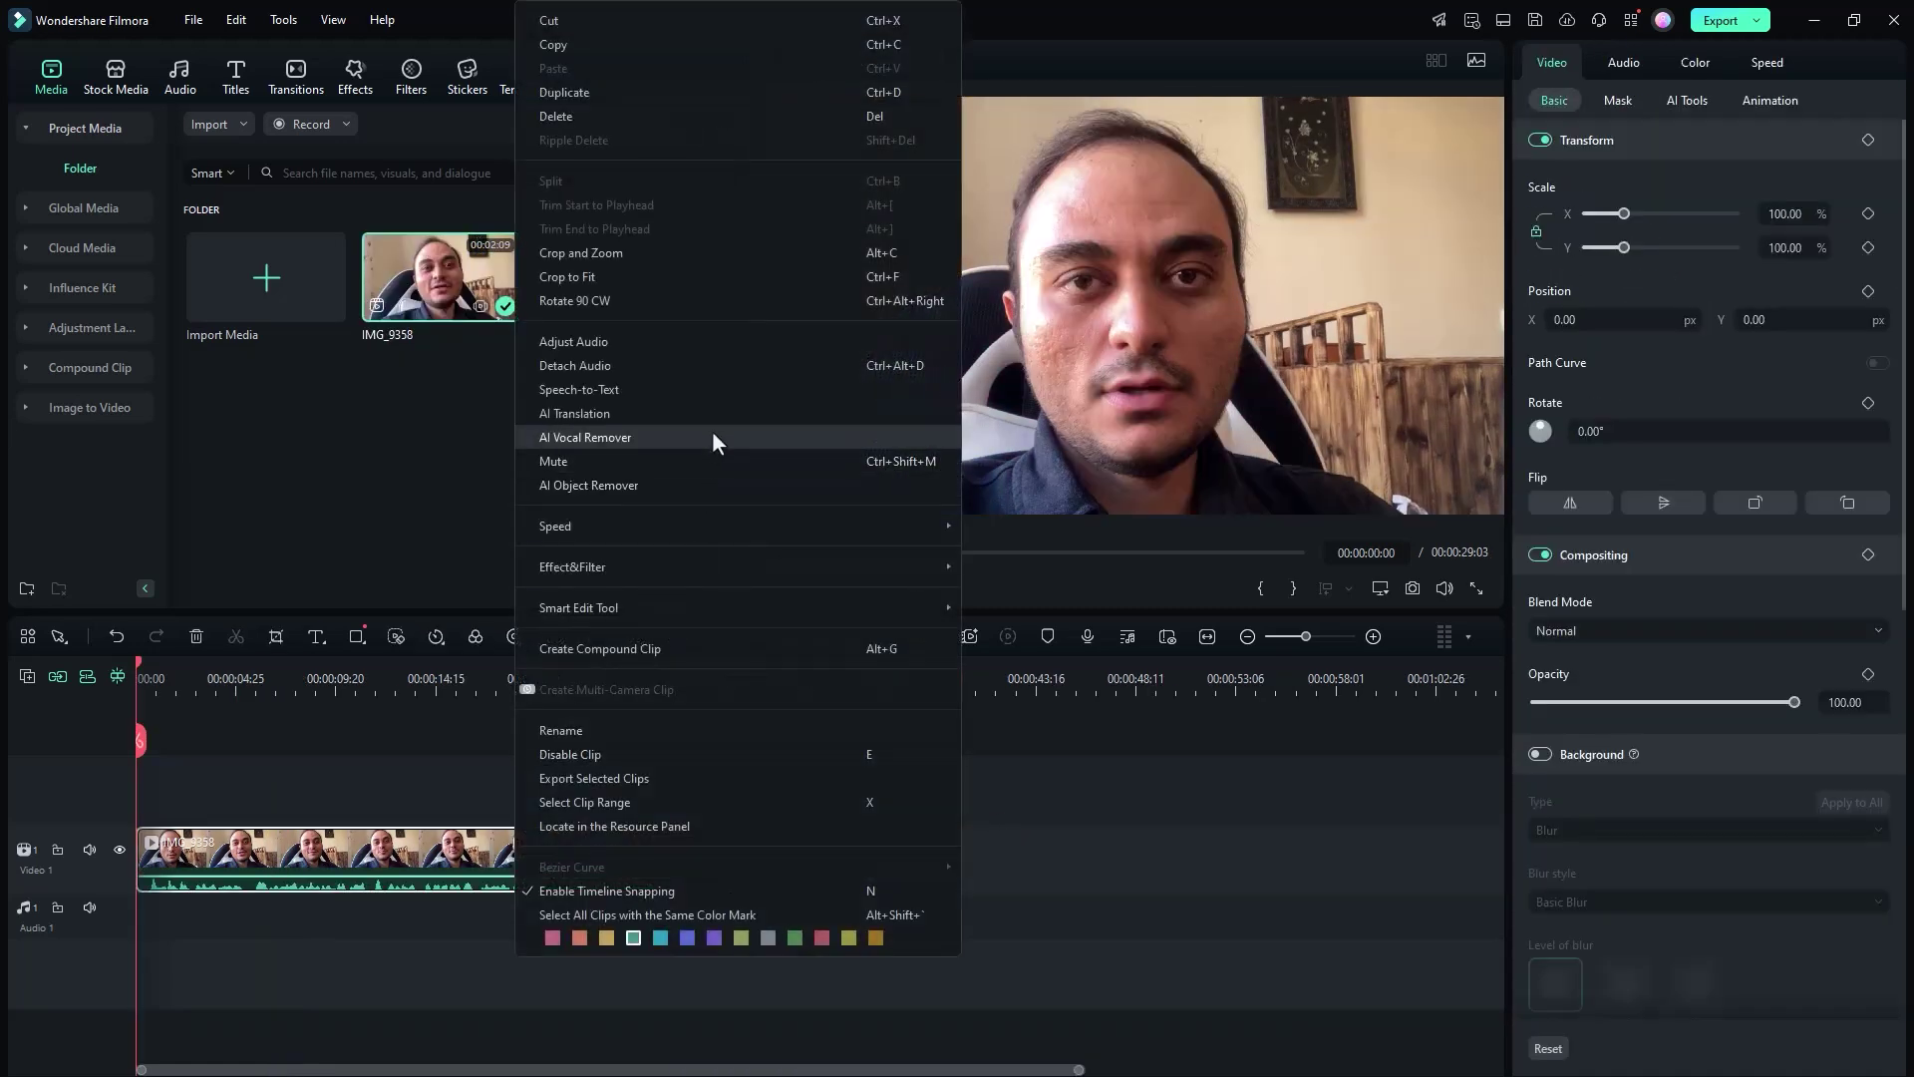
click(594, 414)
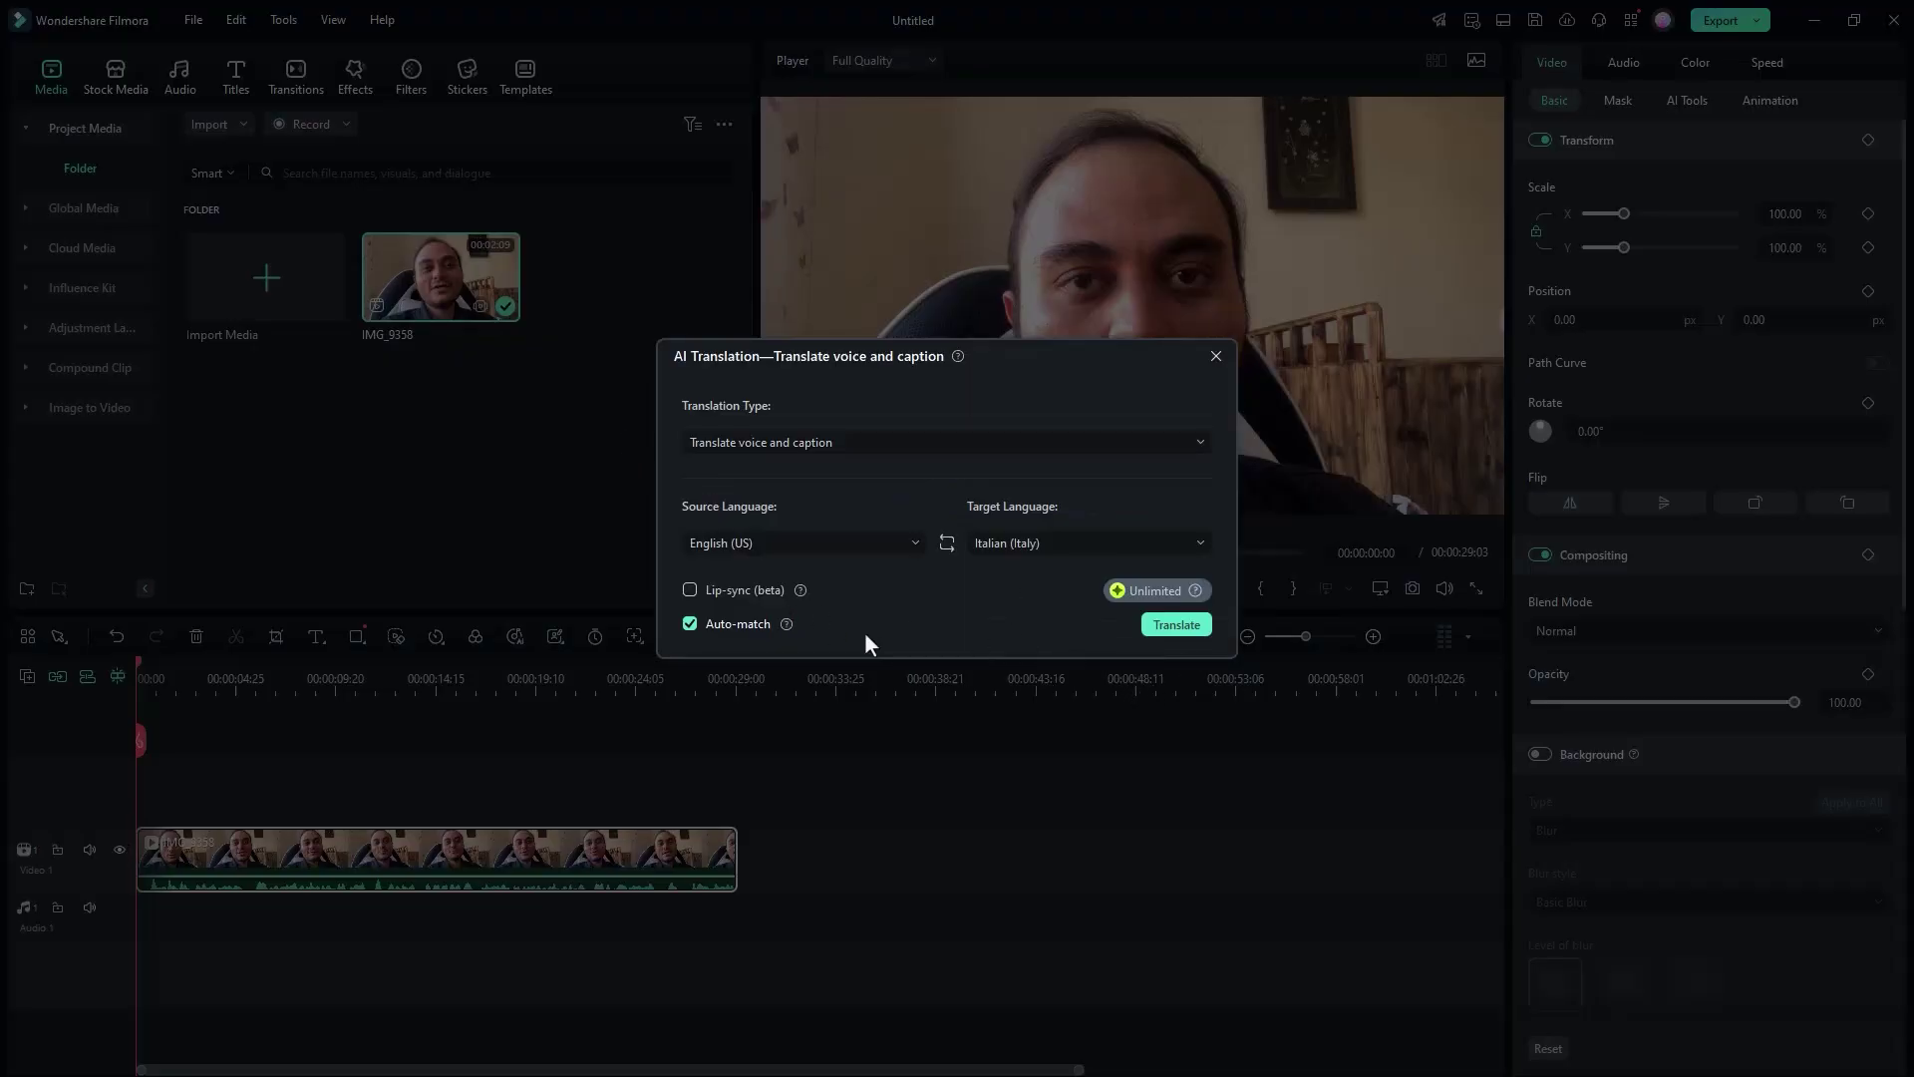
click(1182, 630)
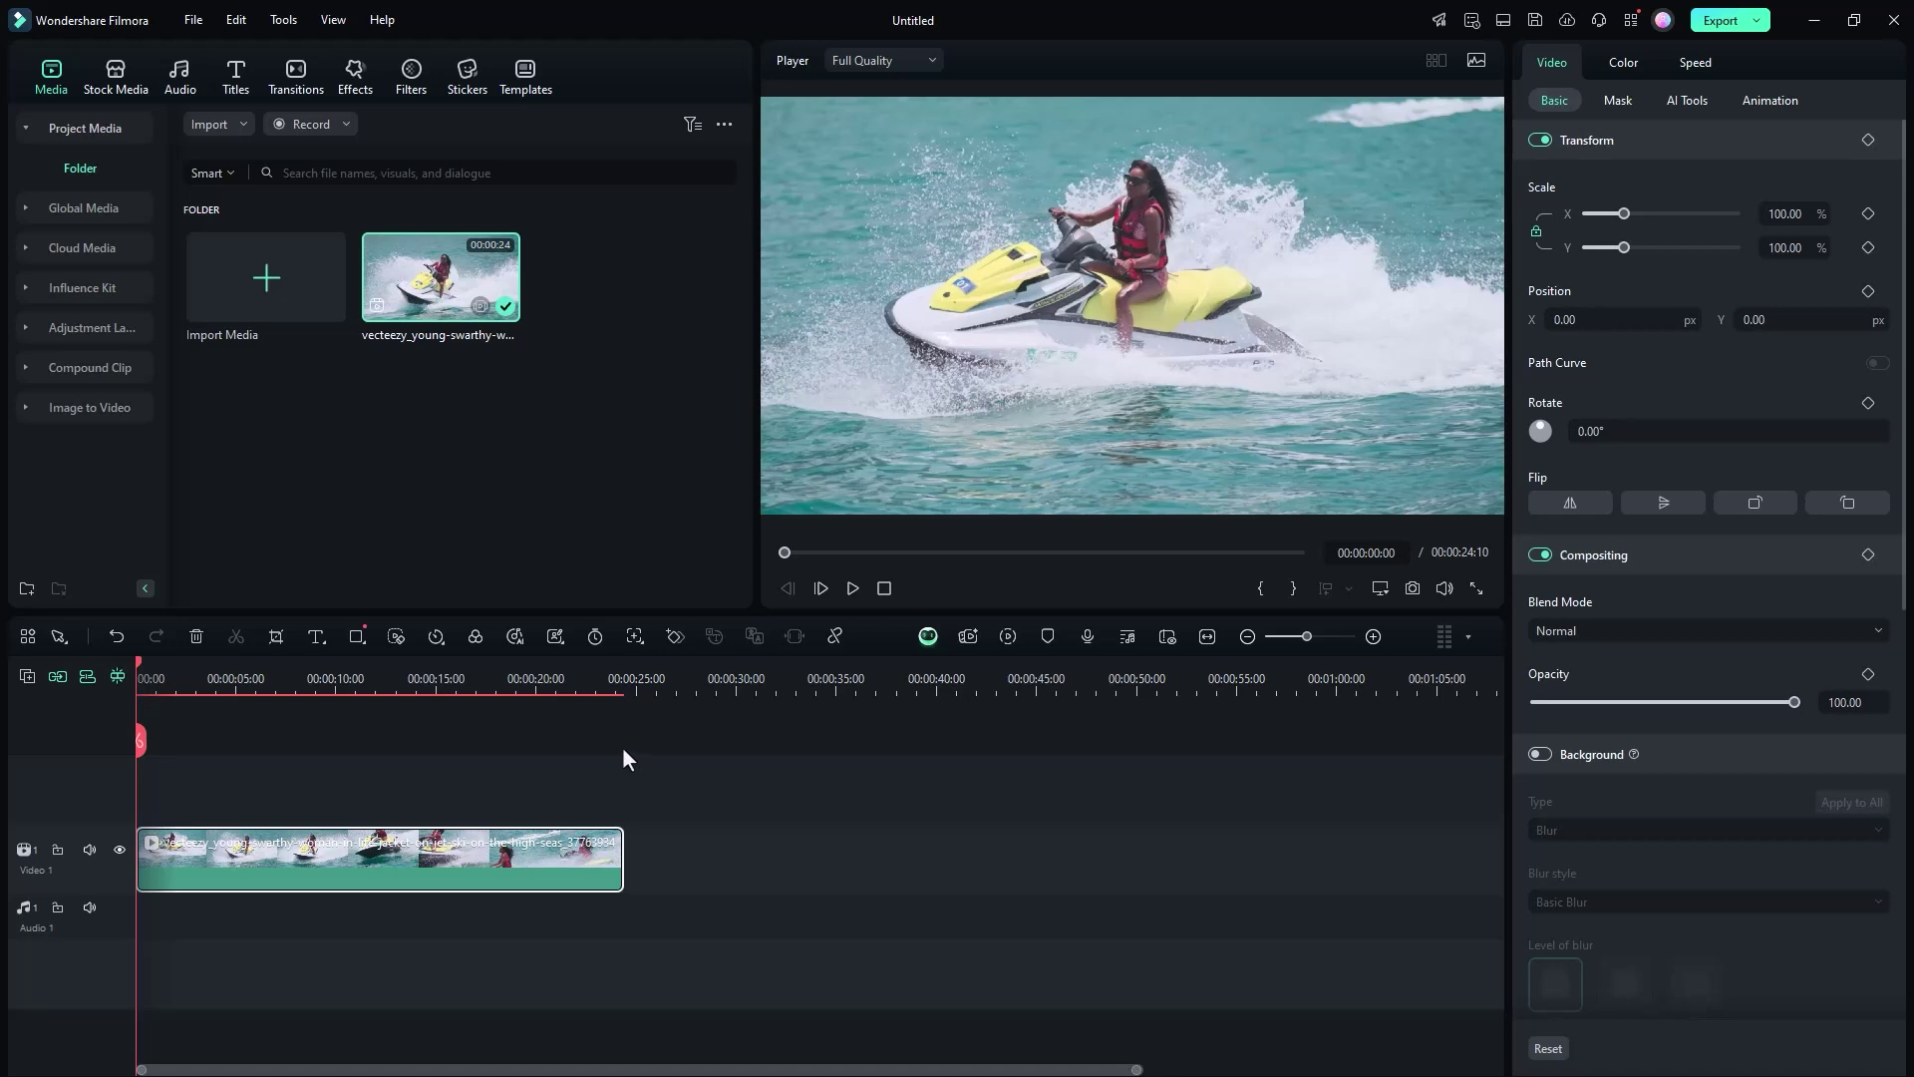
- Generate Smart BGM music for the jet-ski clip and play the result
click(519, 642)
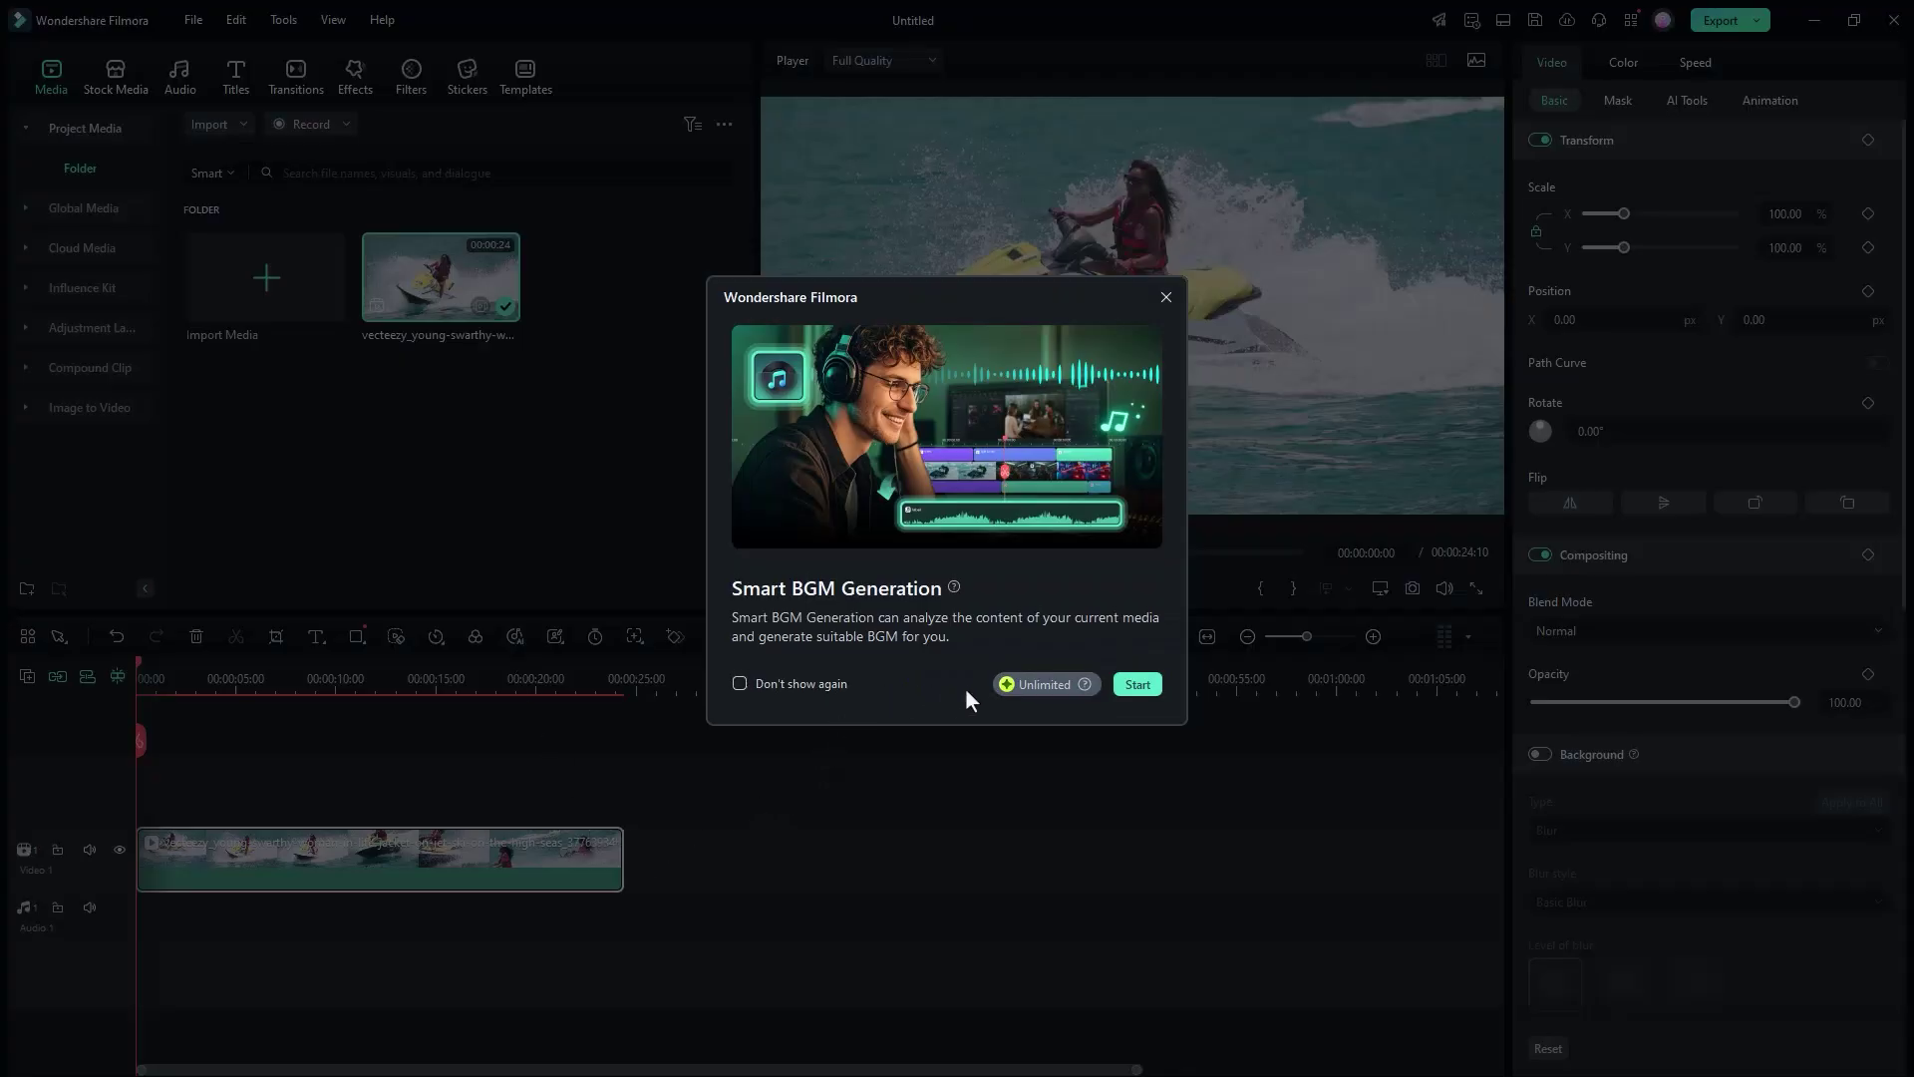
click(1136, 686)
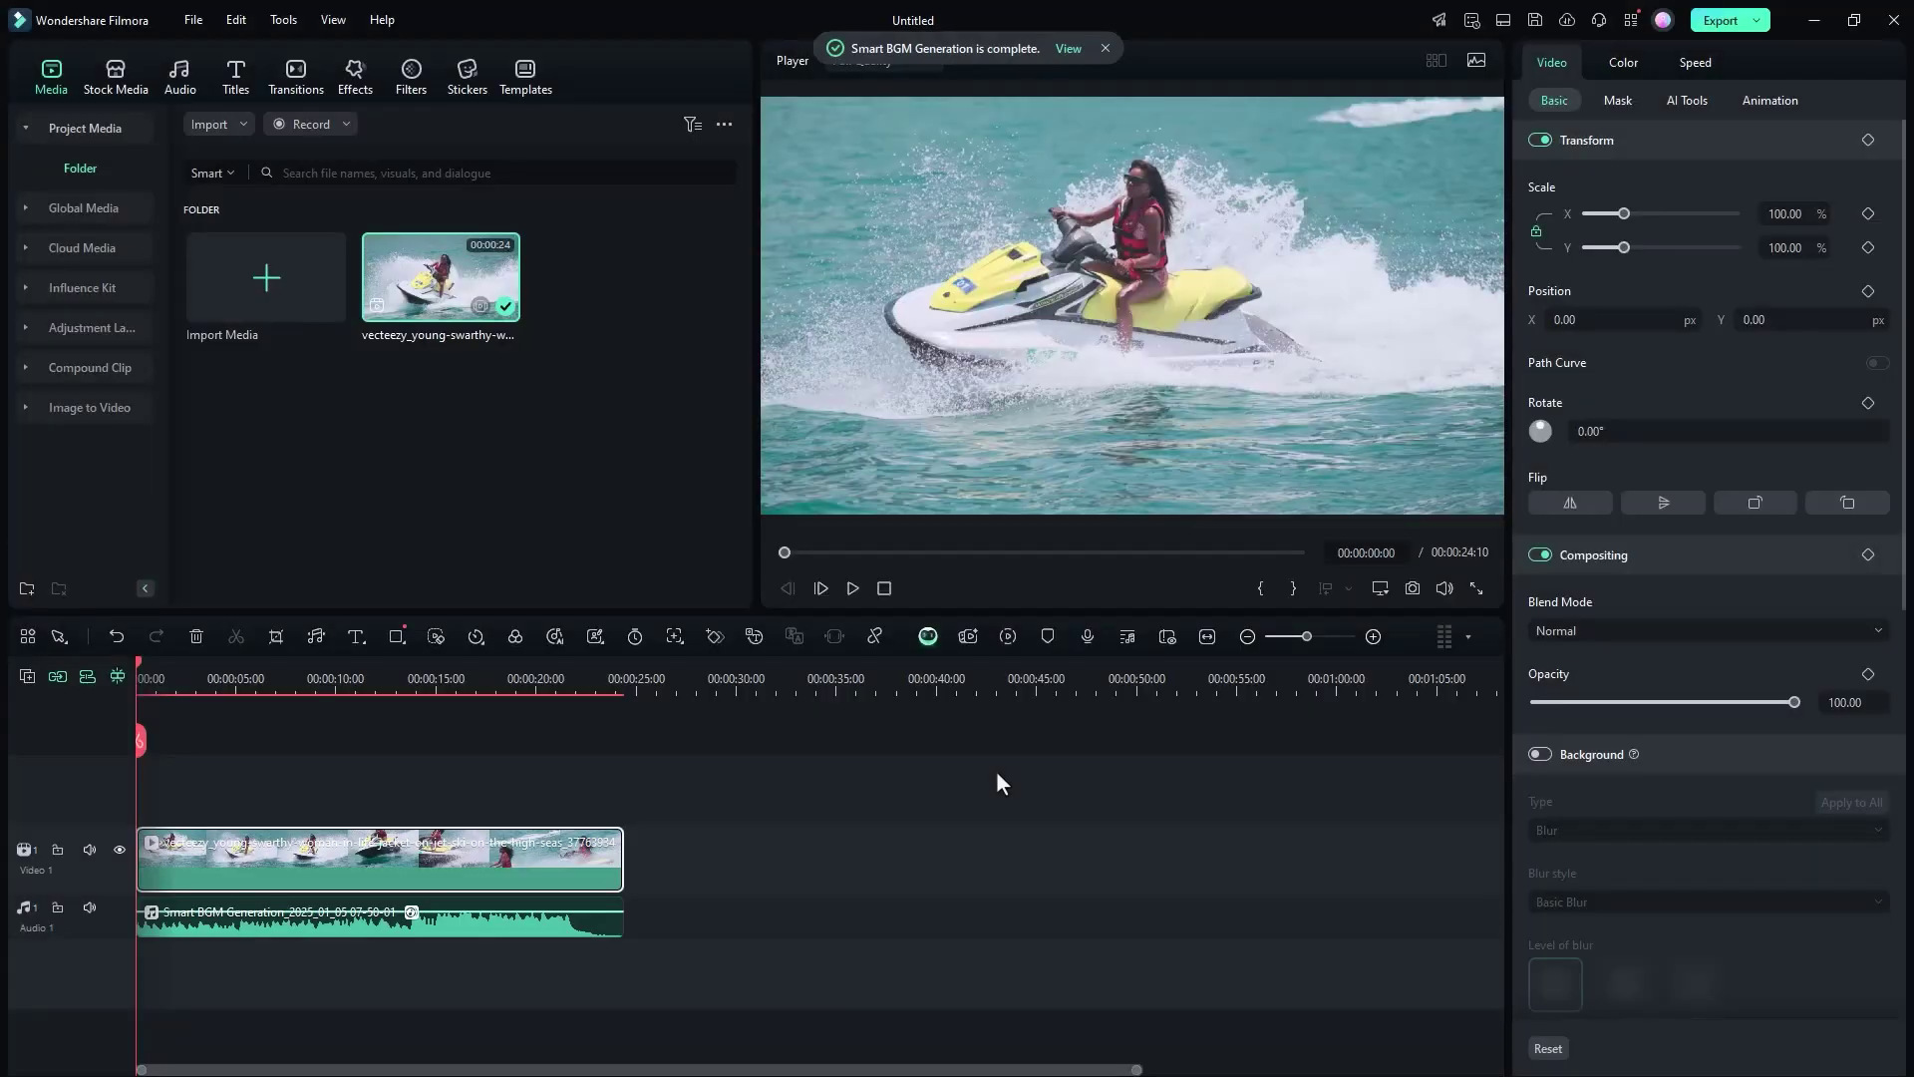
click(871, 799)
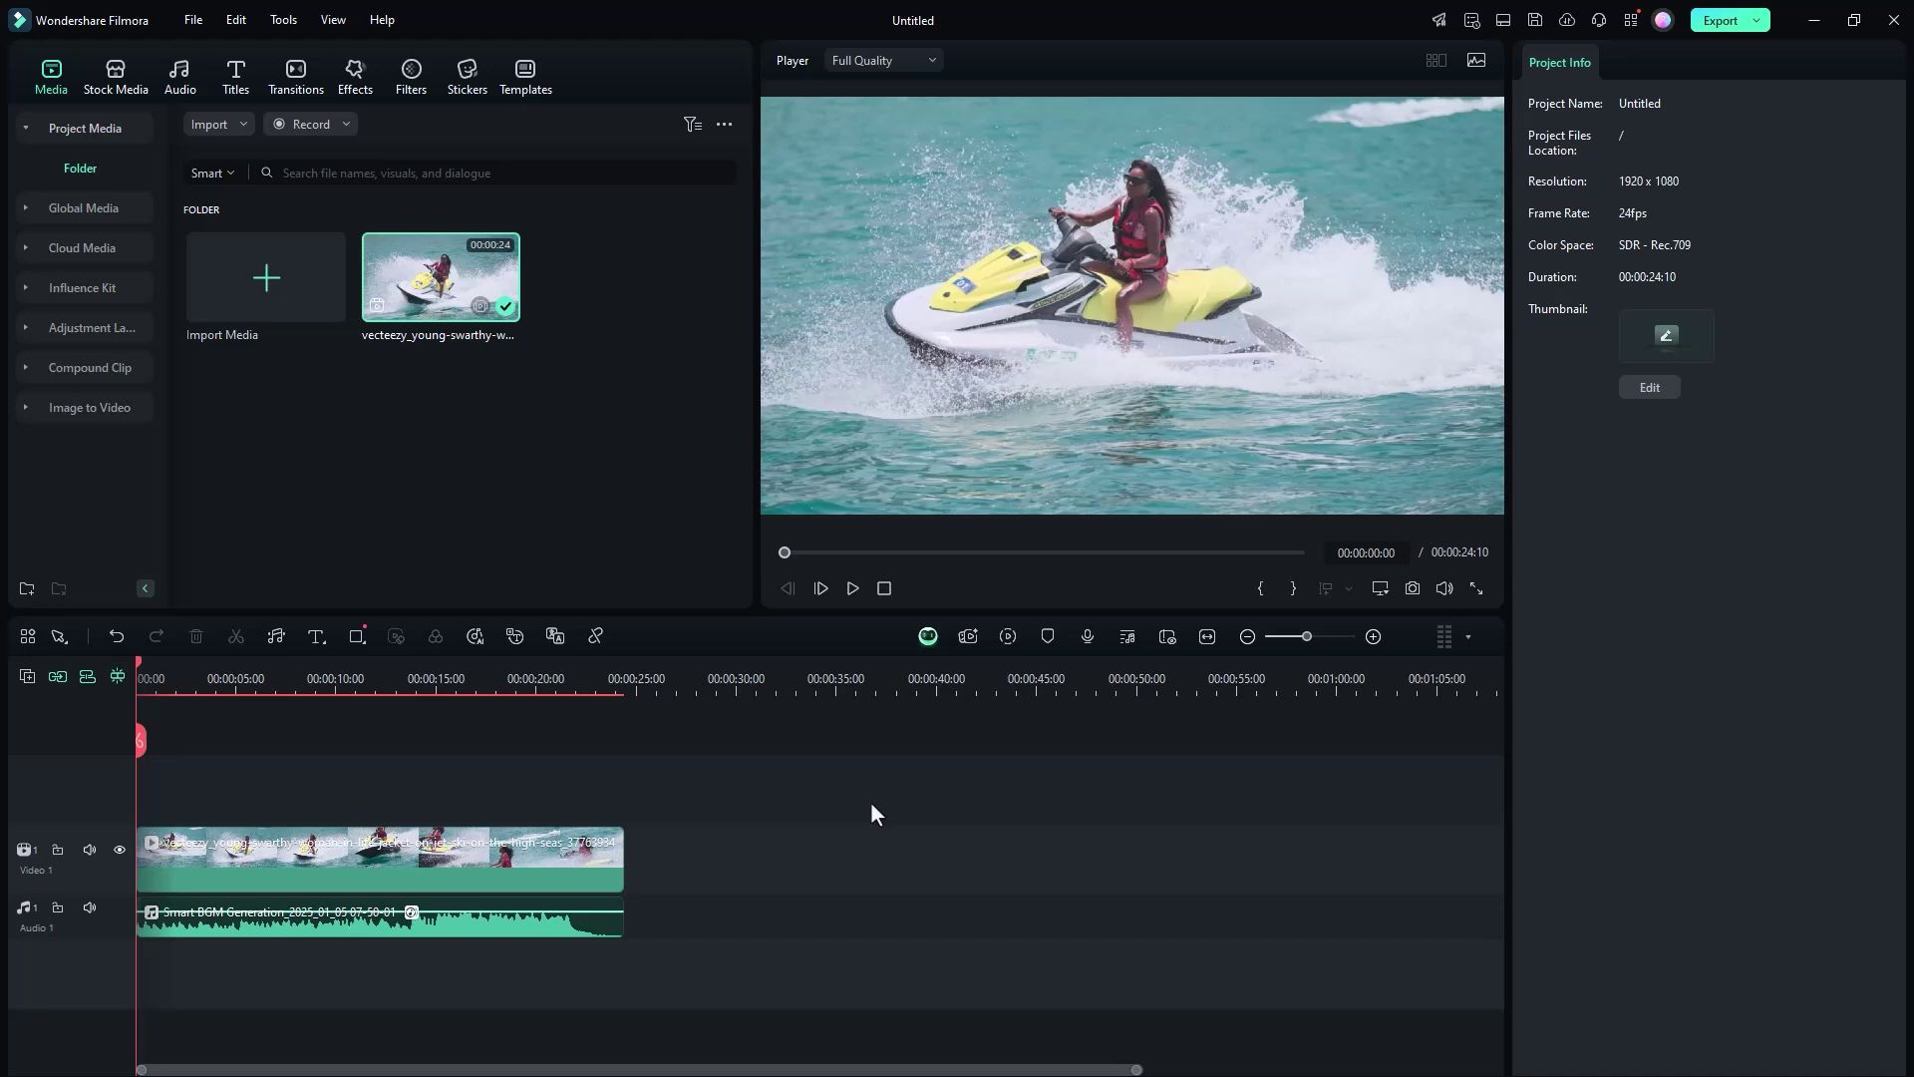
key(space)
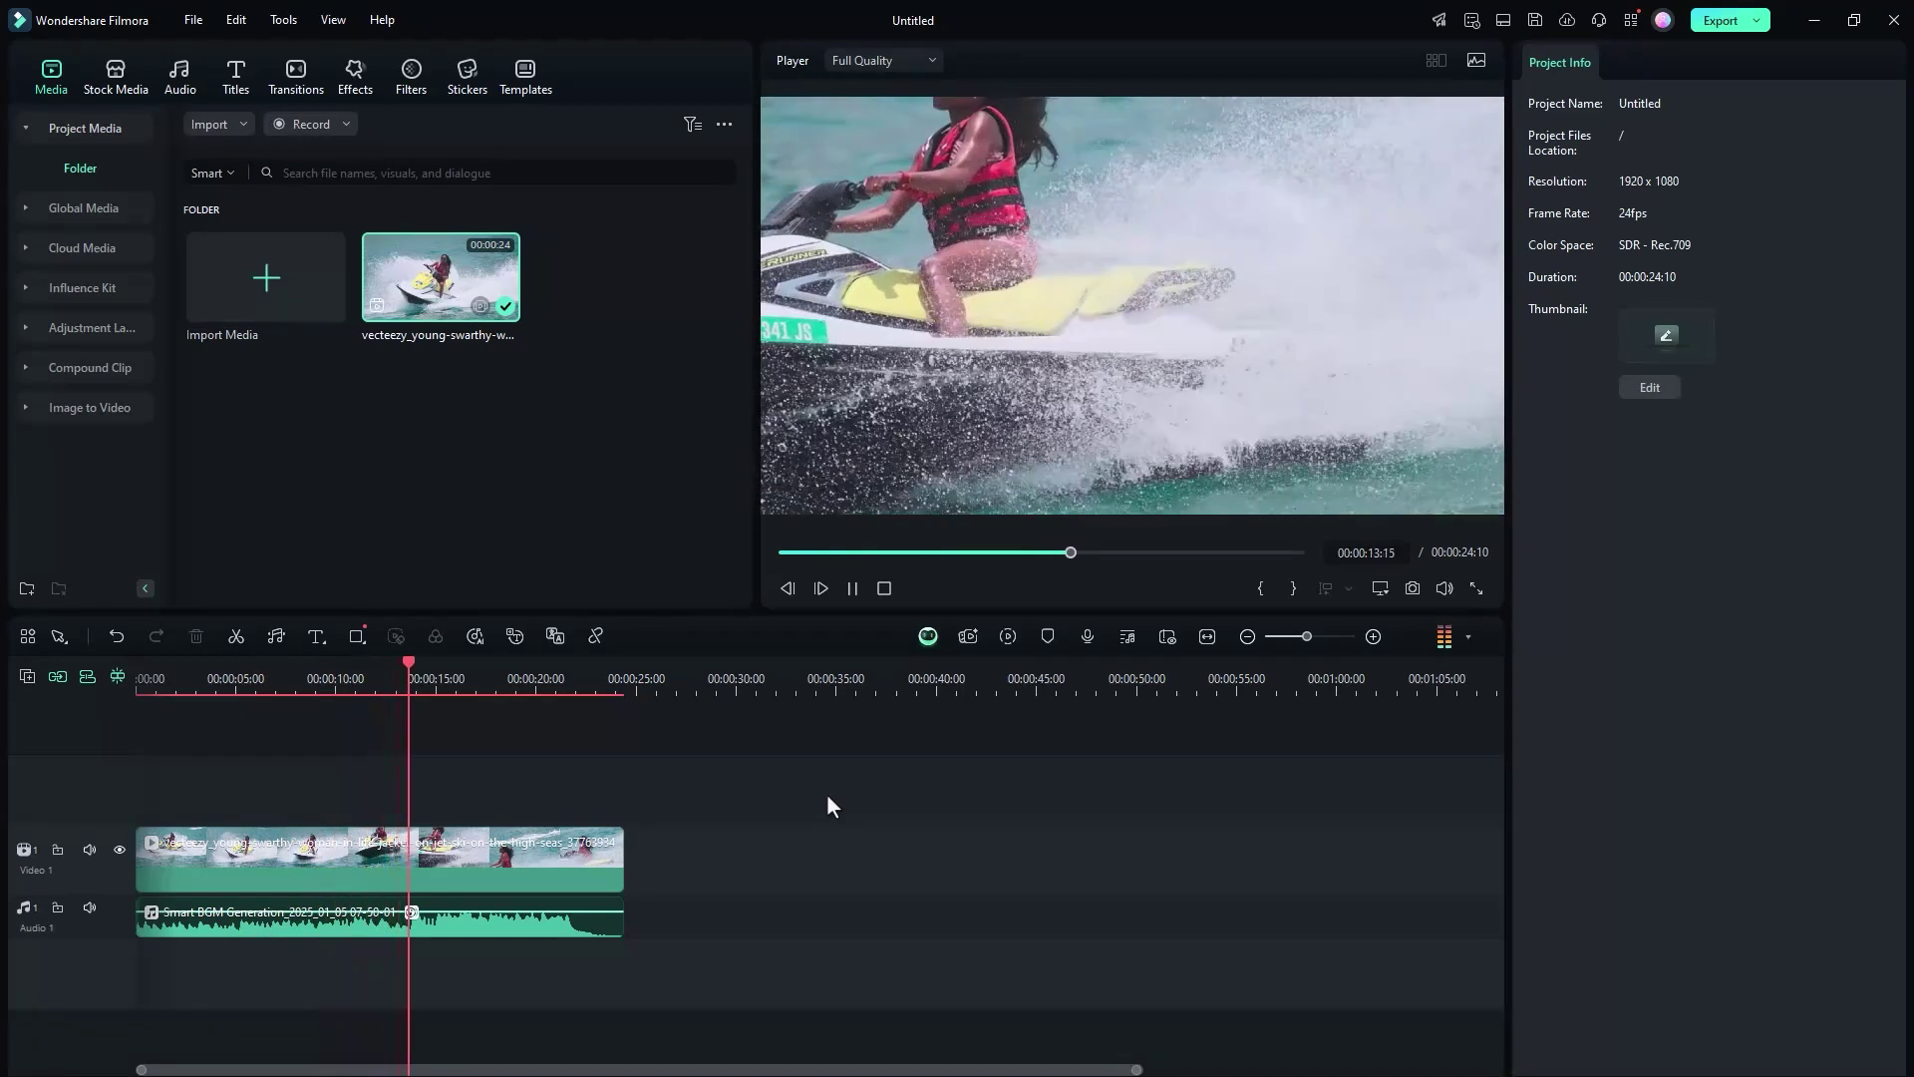
key(space)
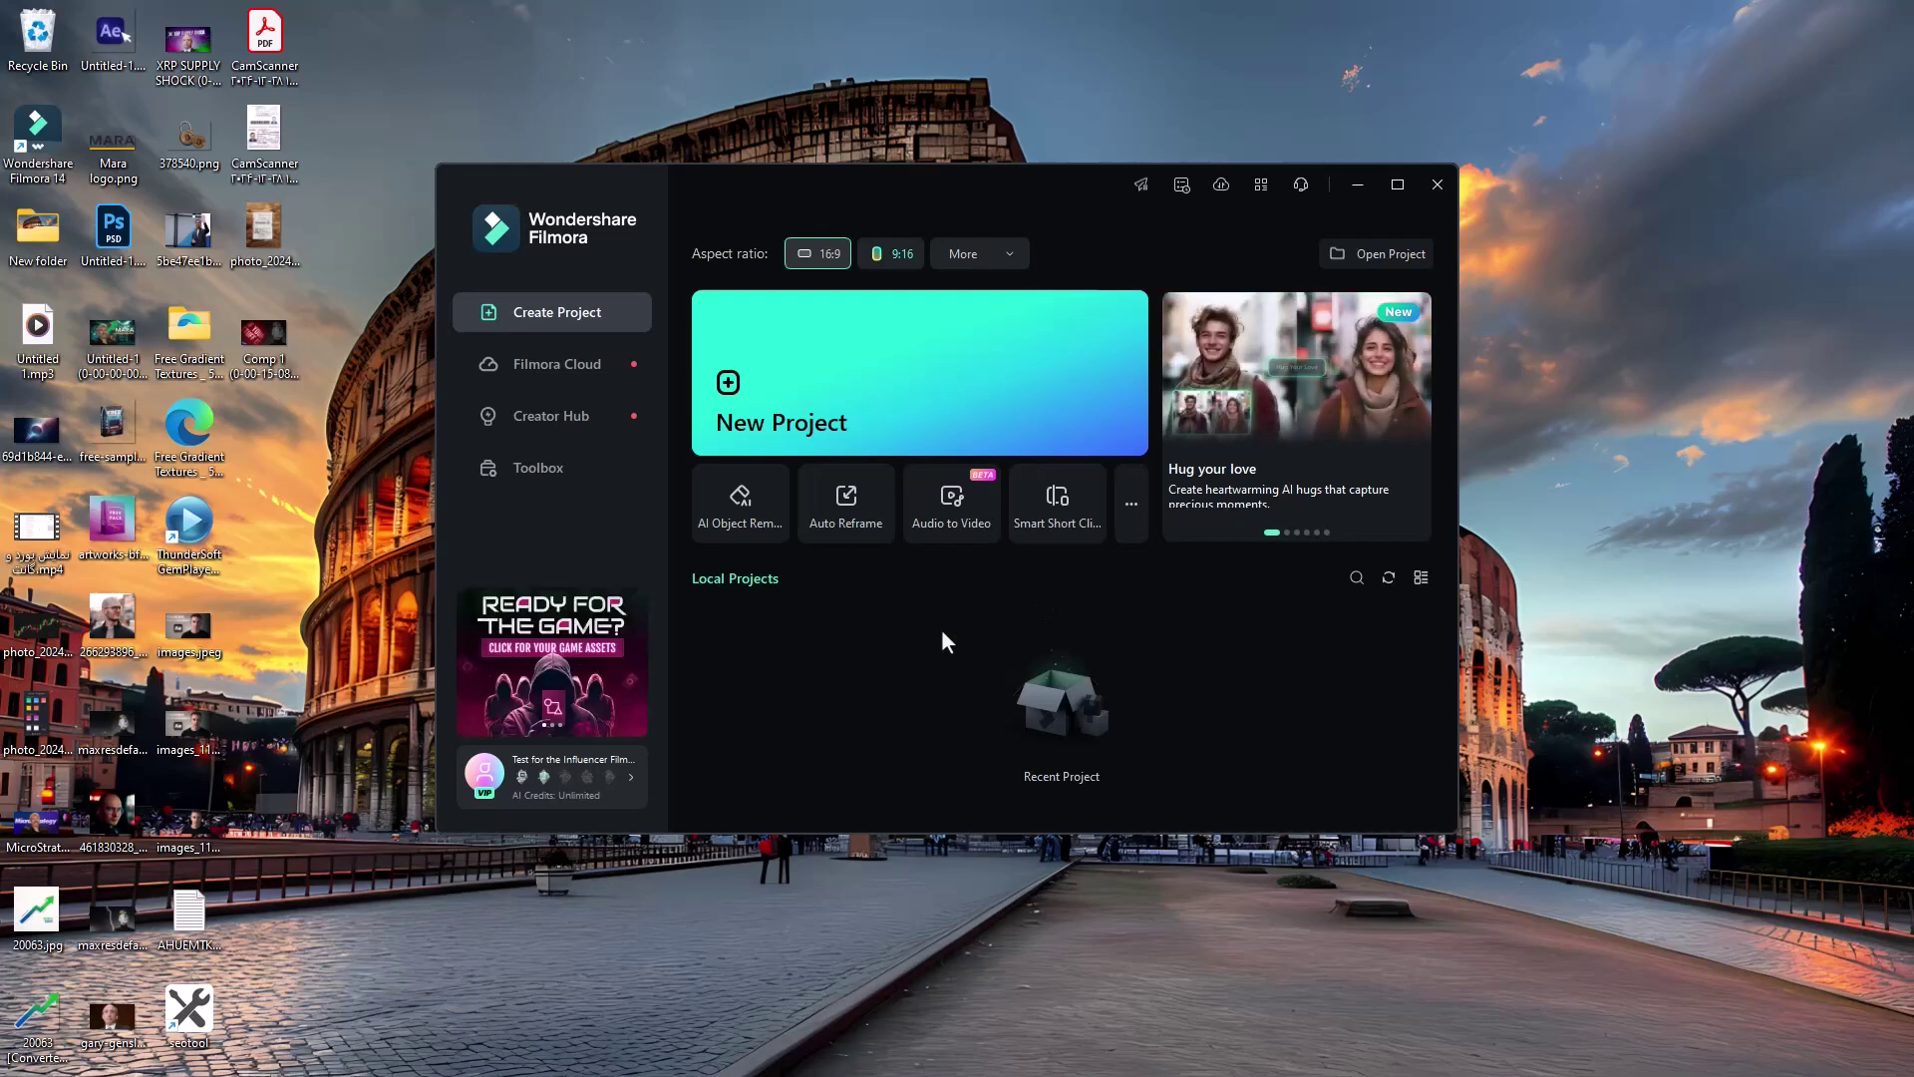
- Load the jet-ski .mov video into Auto Reframe
click(858, 519)
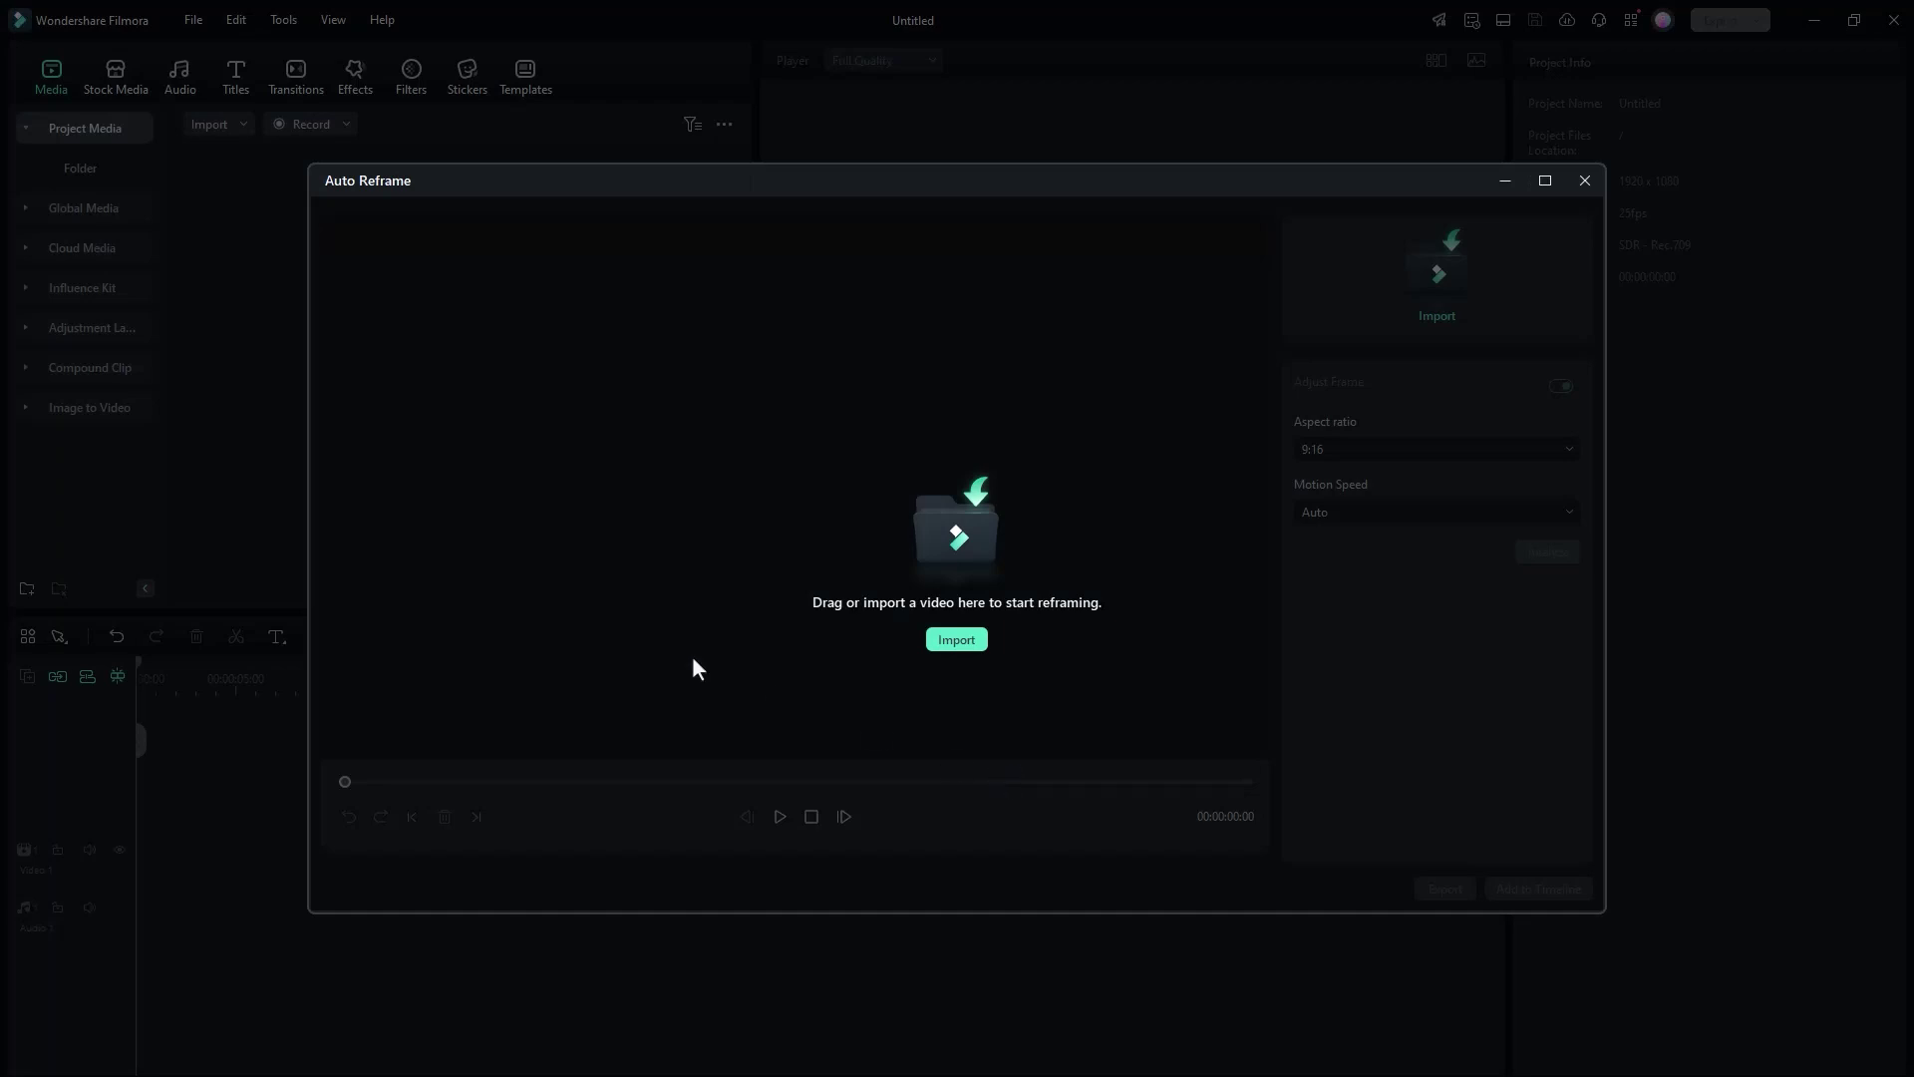
click(957, 640)
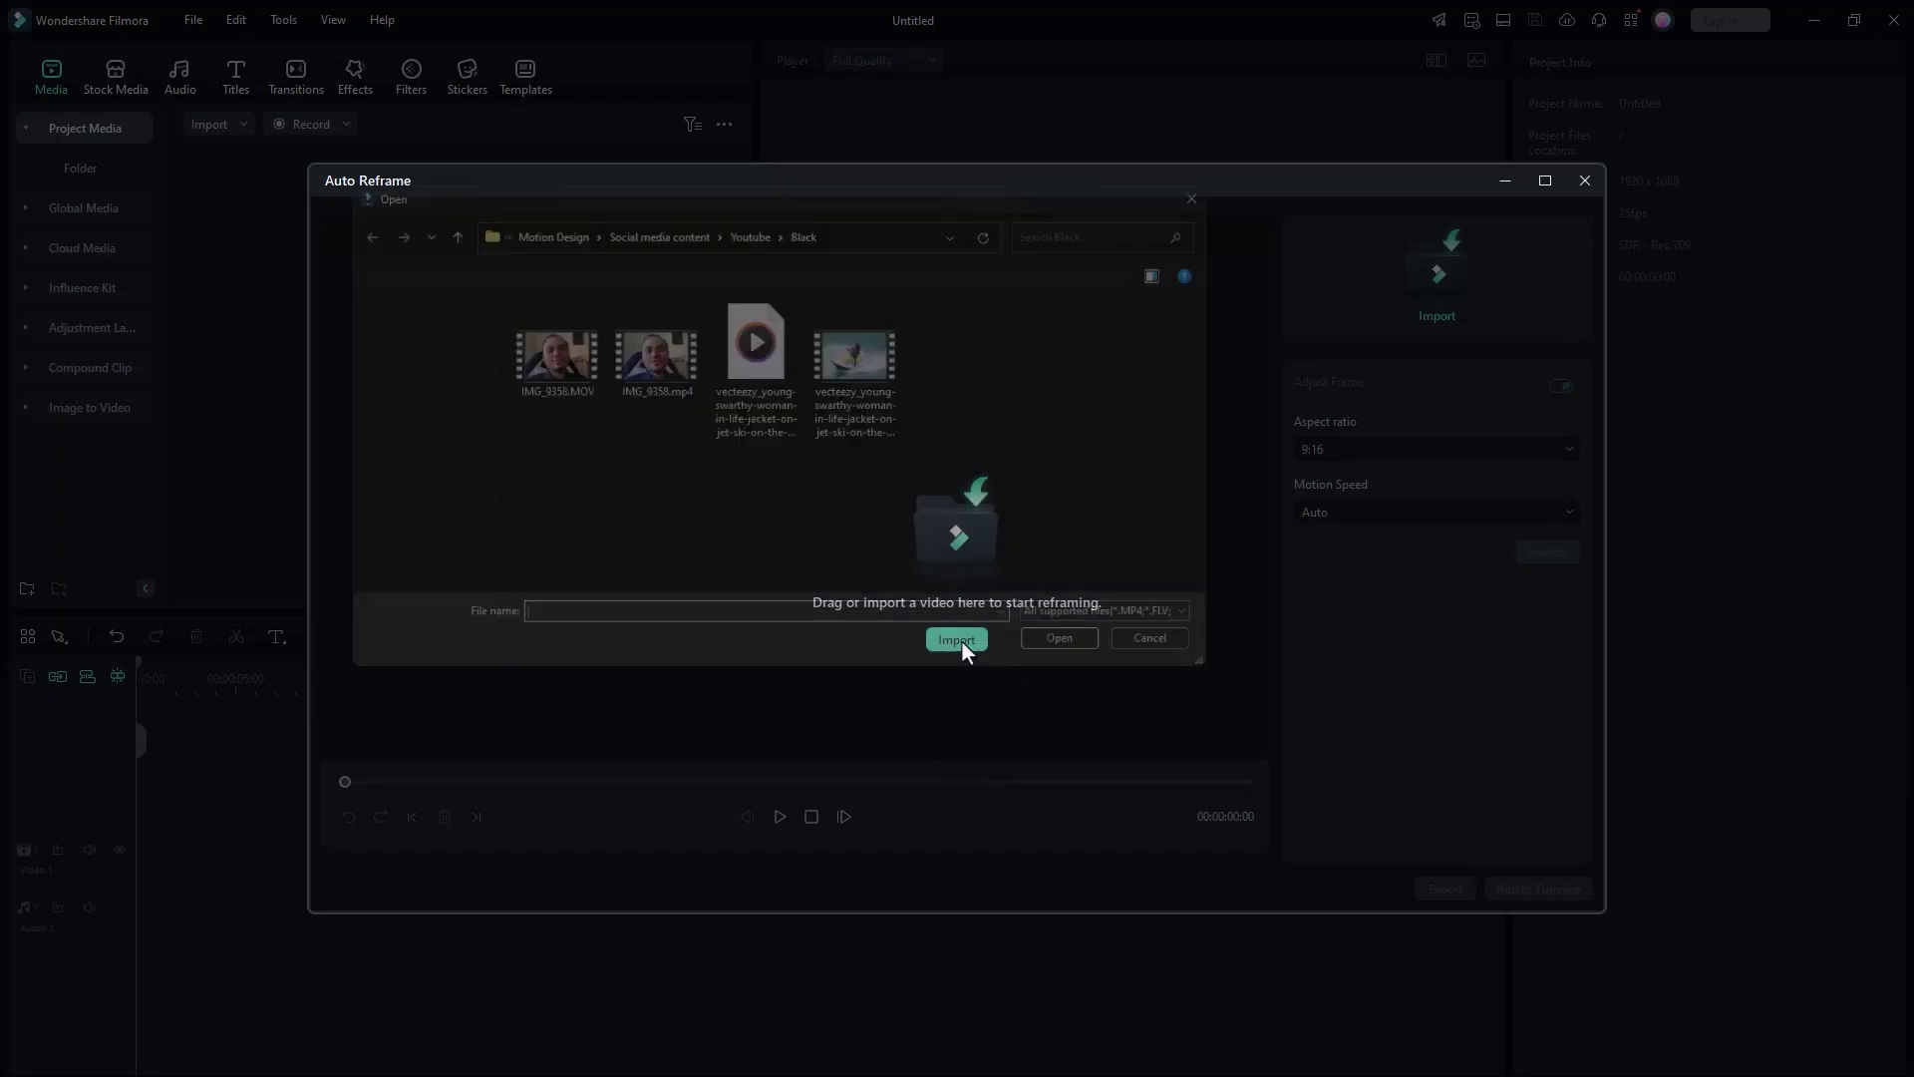
click(798, 360)
double_click(863, 367)
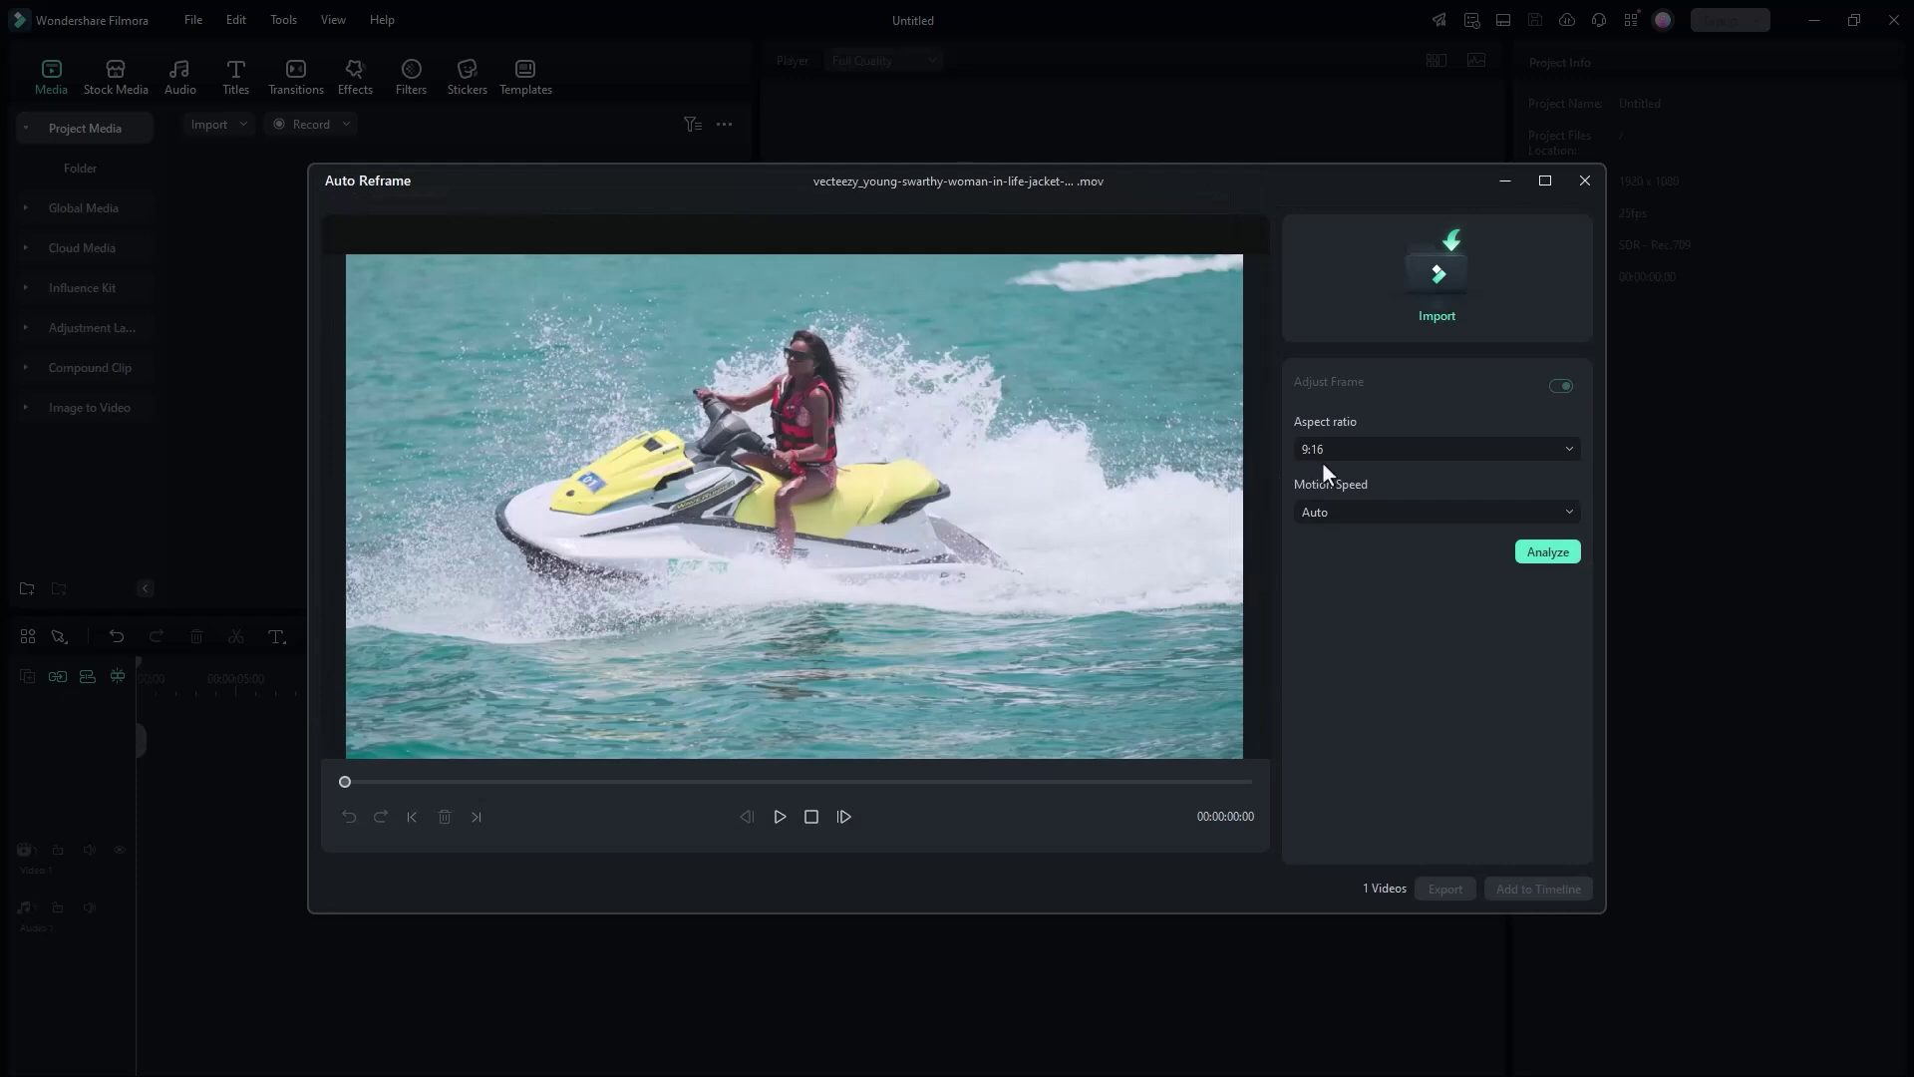
- Analyze the clip with a 1:1 aspect ratio and Auto motion speed
click(1345, 450)
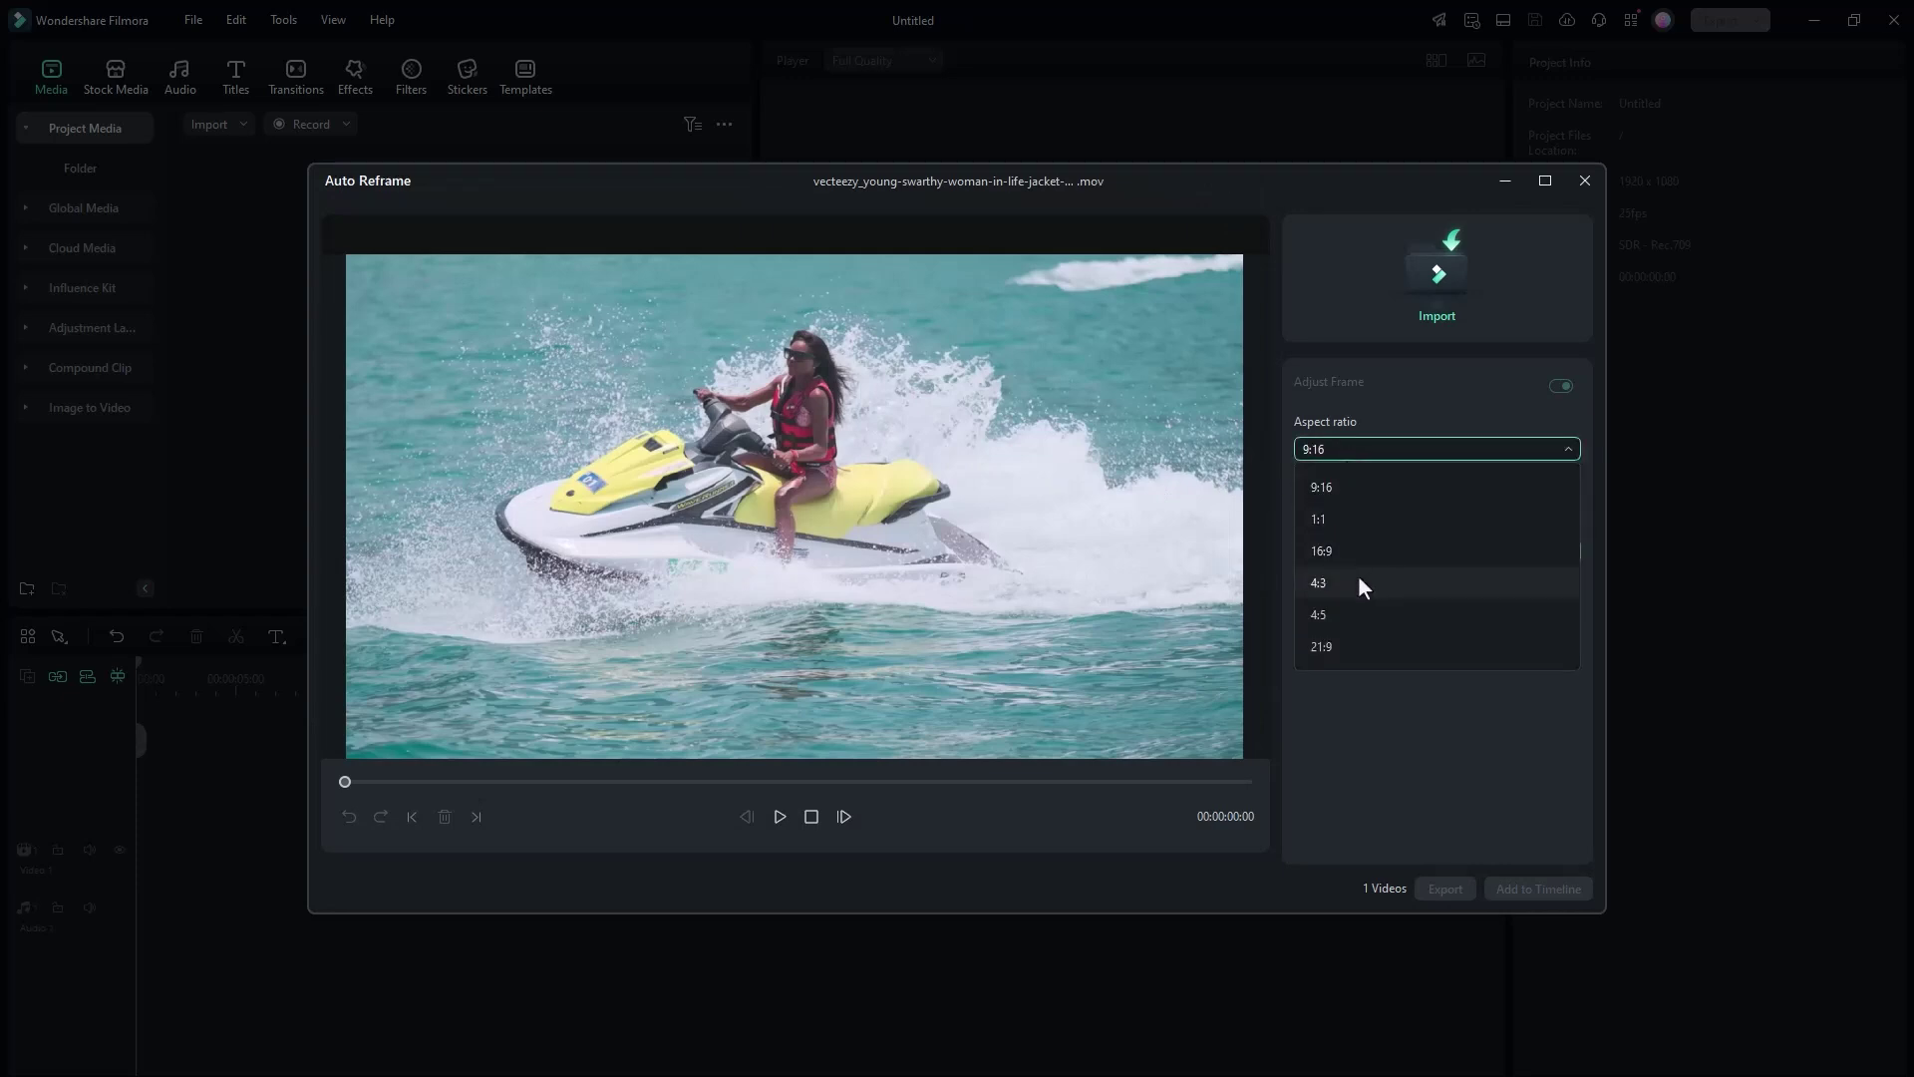
click(1334, 524)
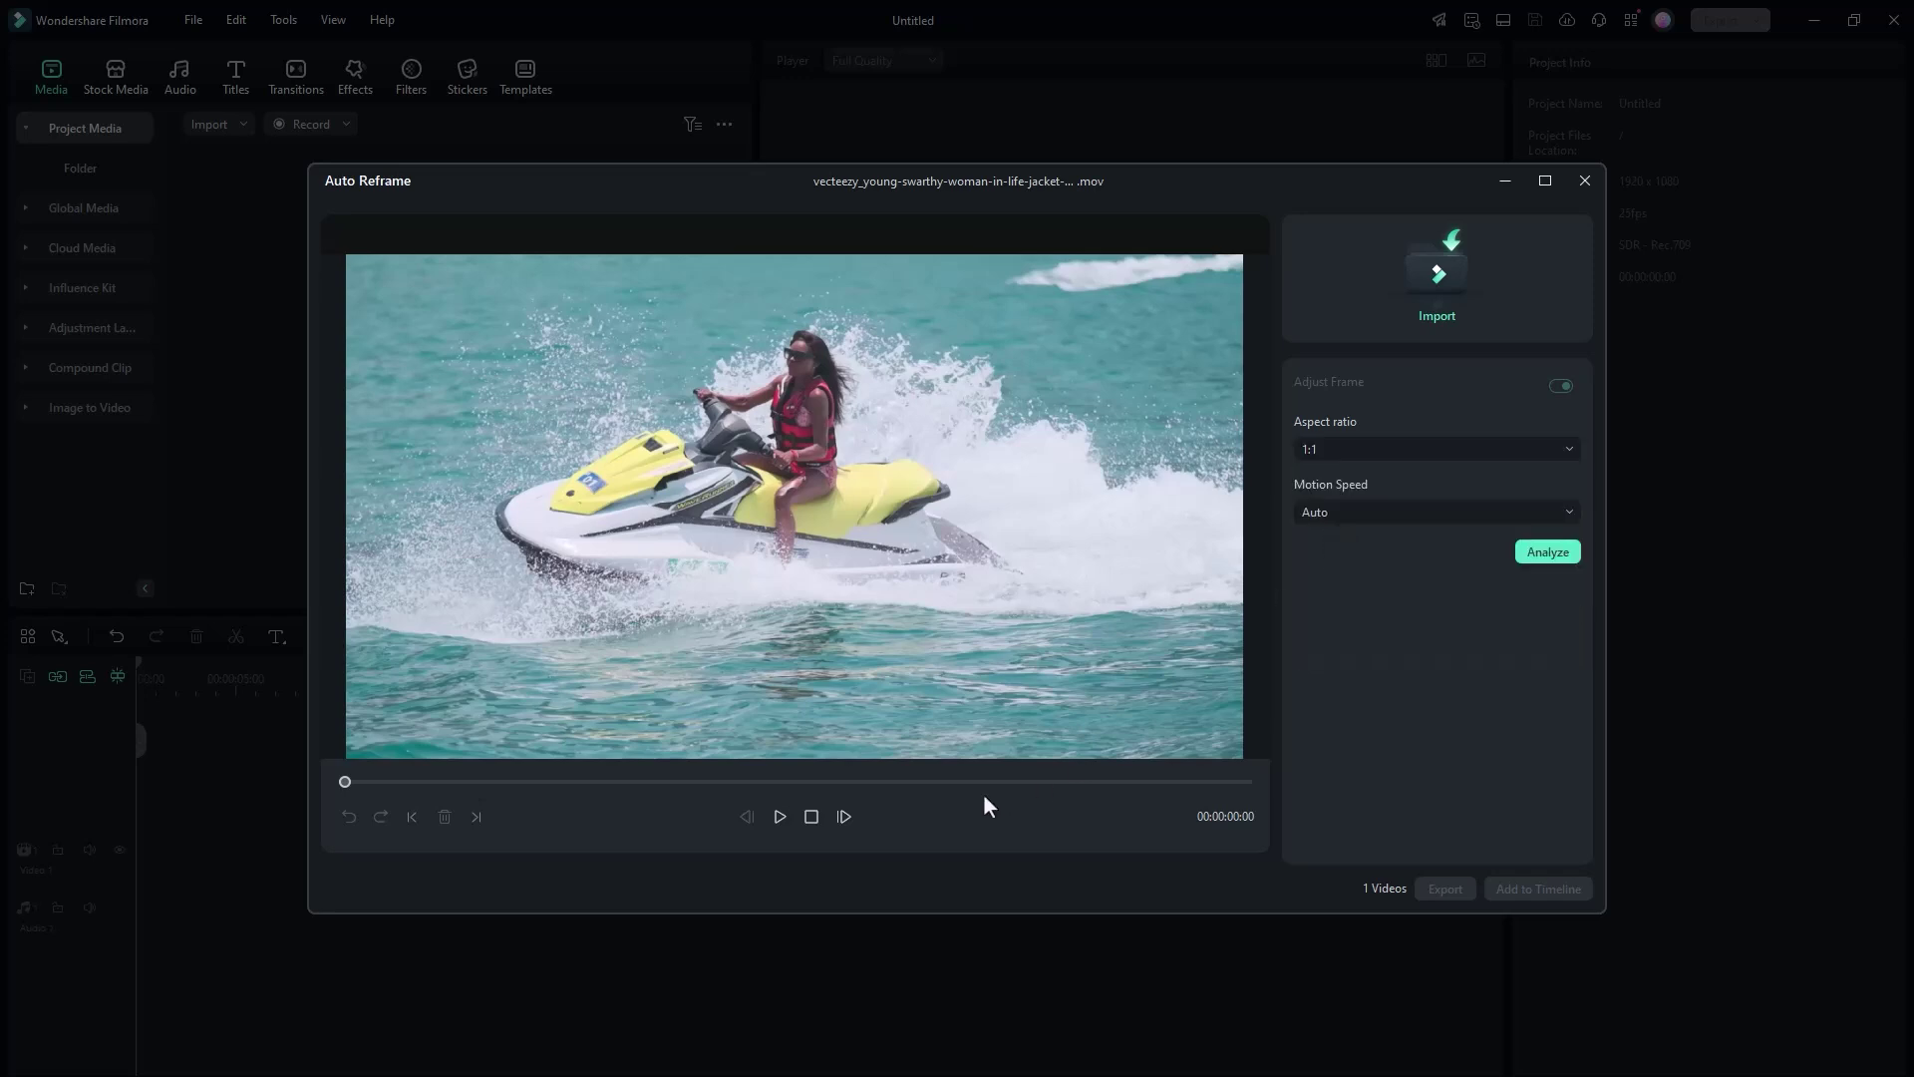
click(1413, 513)
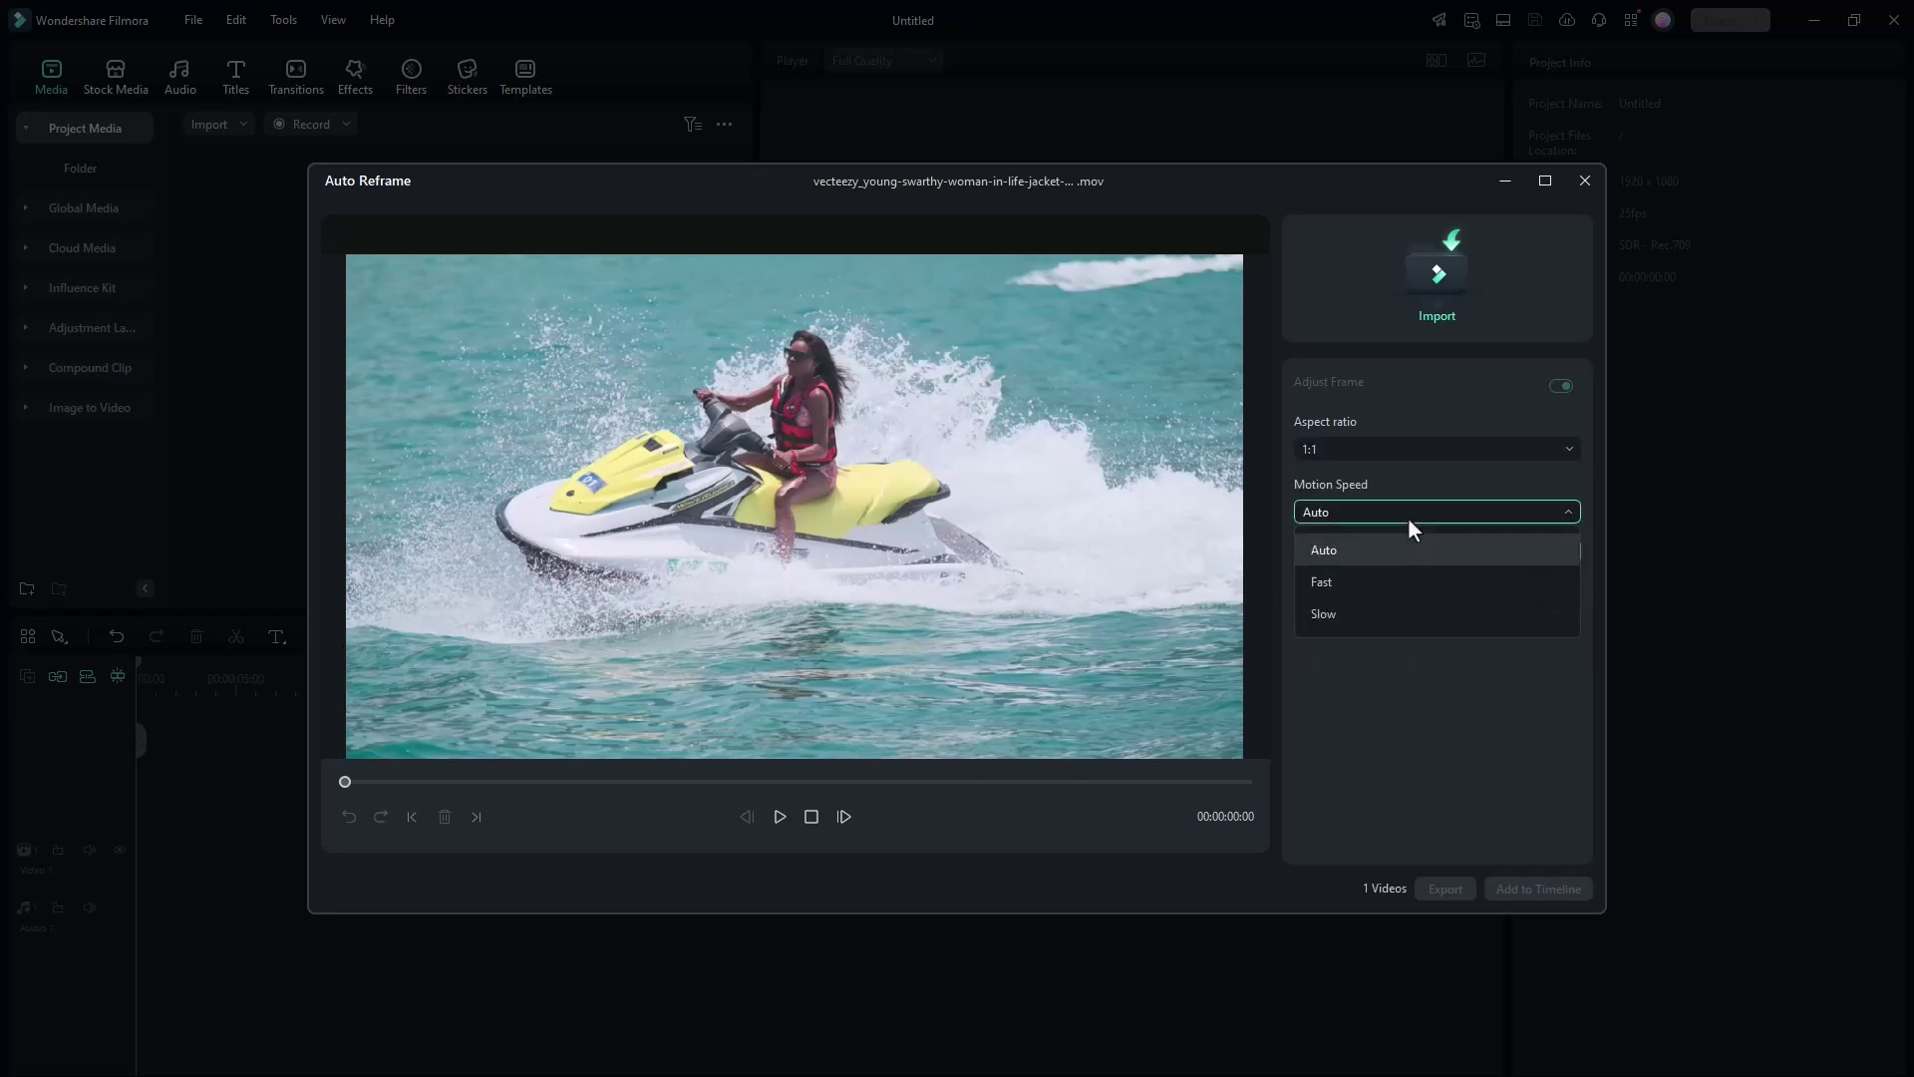
click(1366, 551)
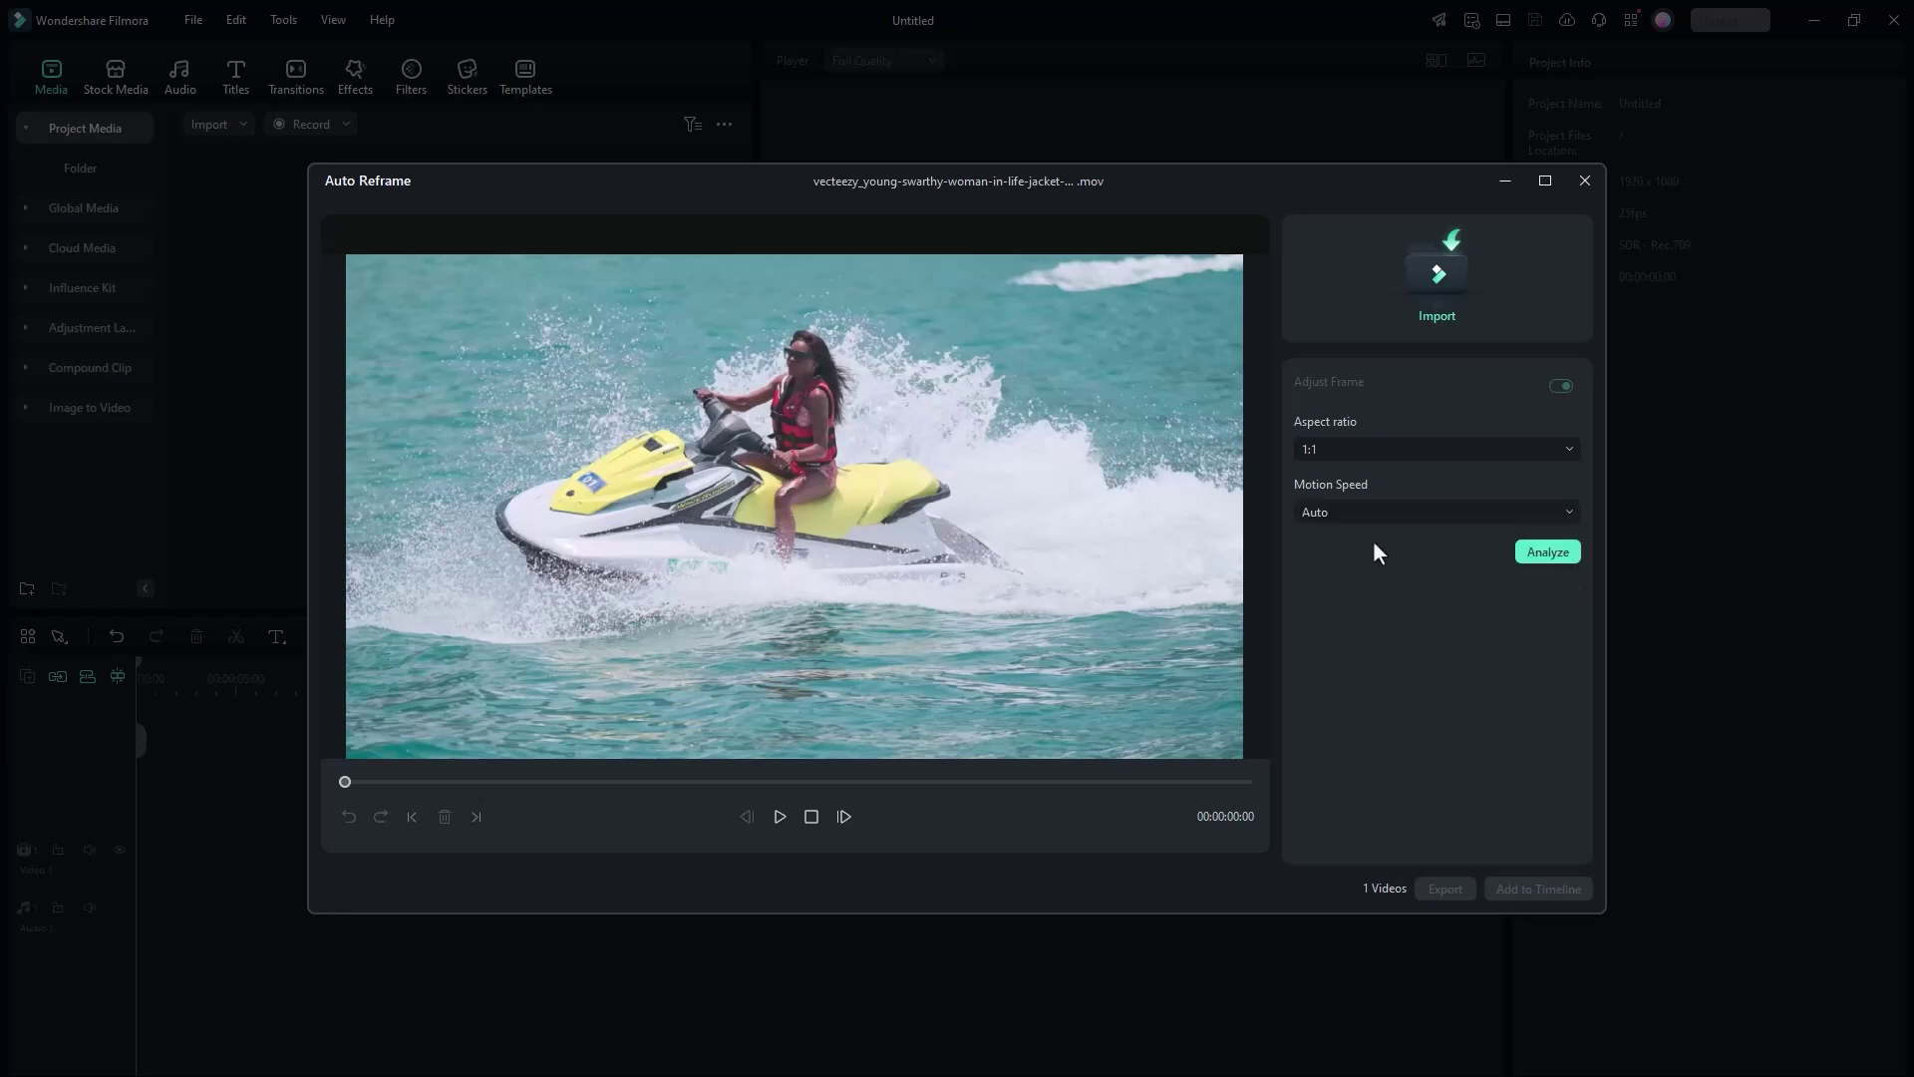
click(1547, 557)
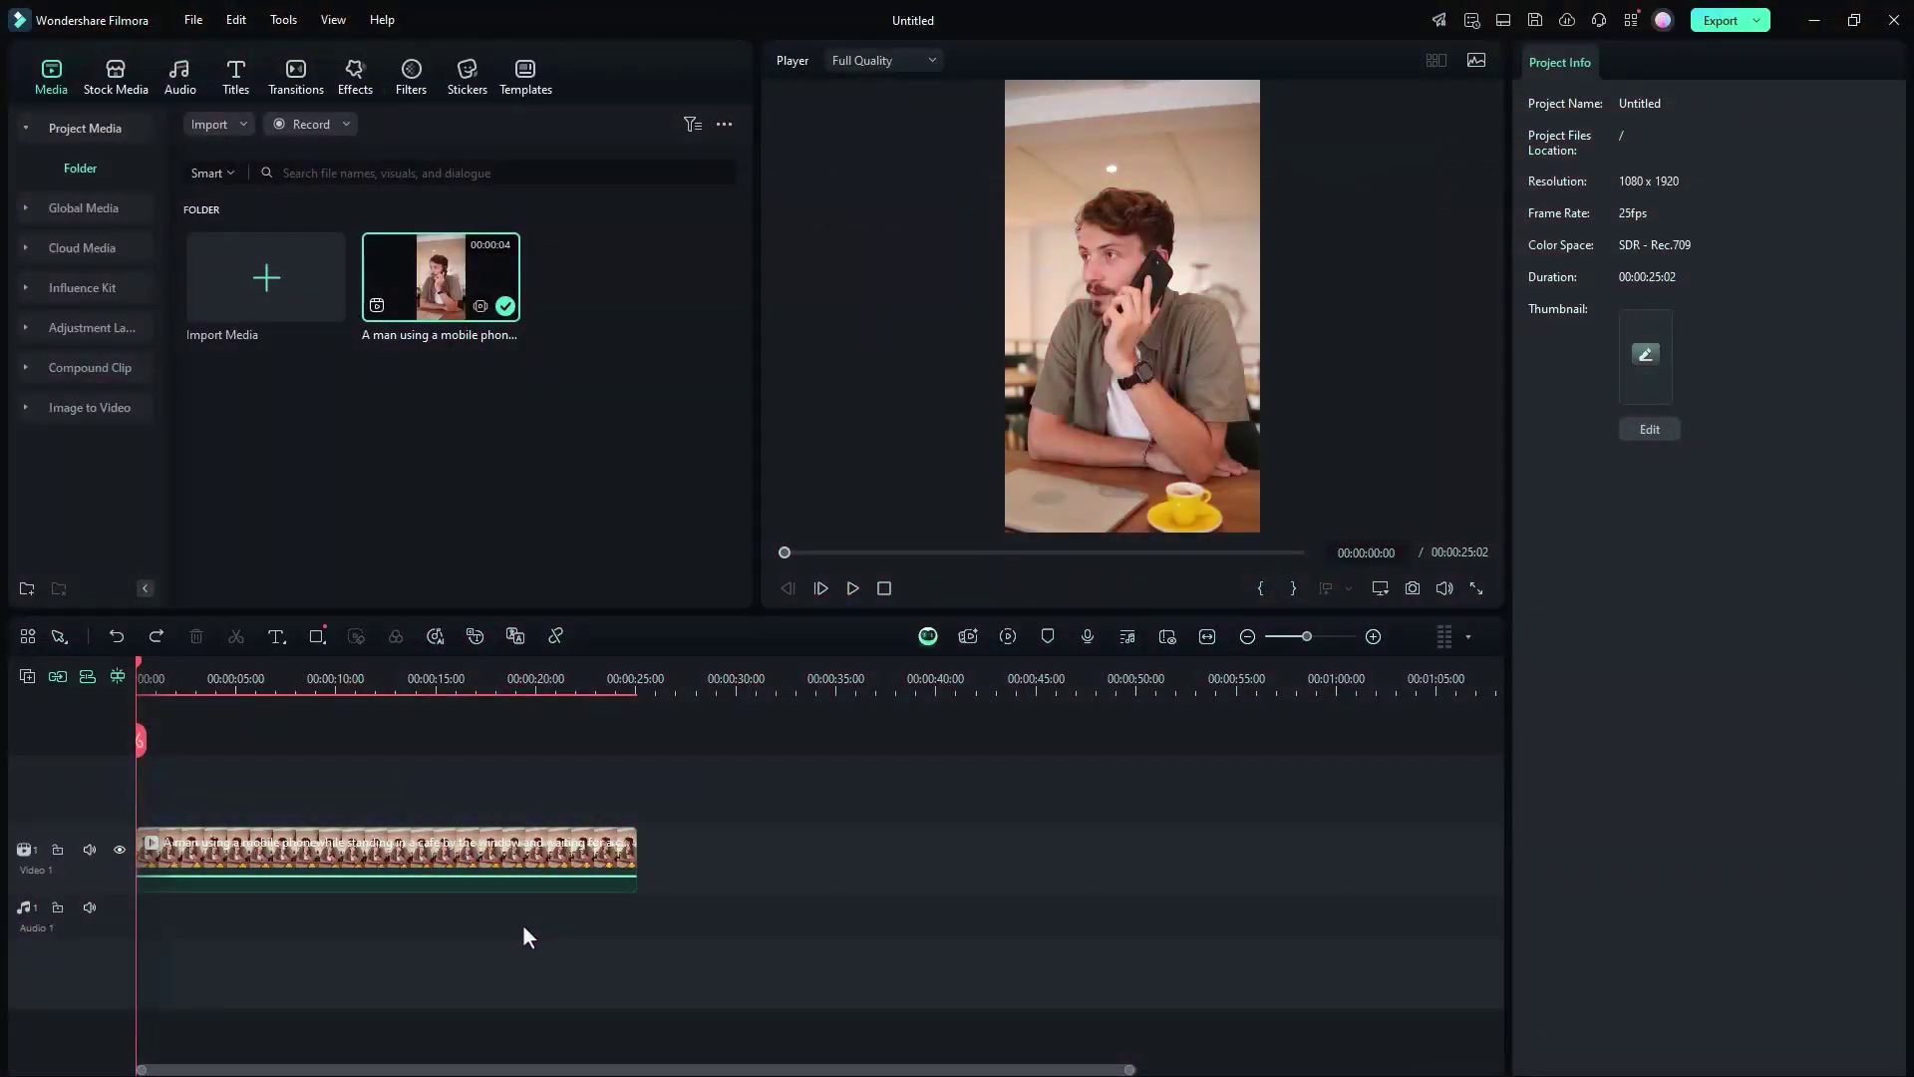
- Trim the end of the phone-call clip and brush an AI Object Remover mask over the laptop
click(408, 867)
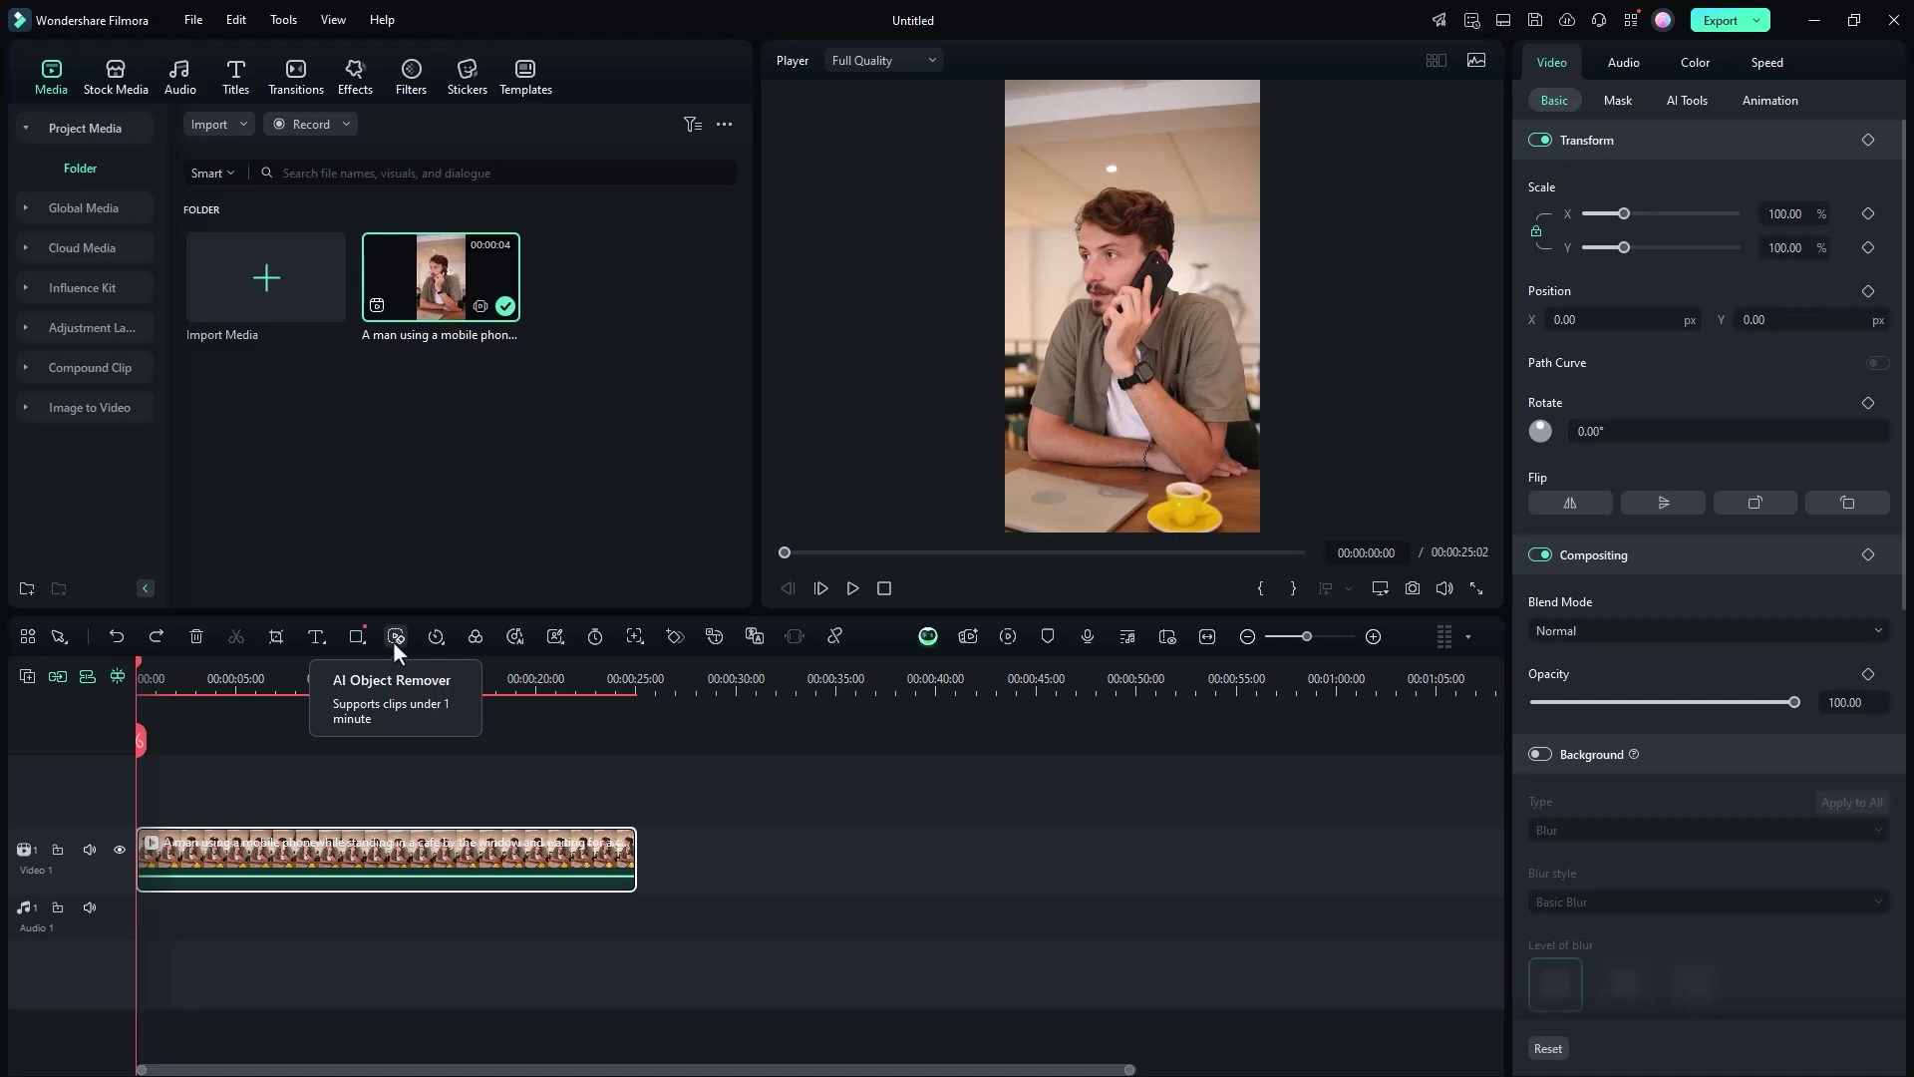
drag(632, 861, 213, 851)
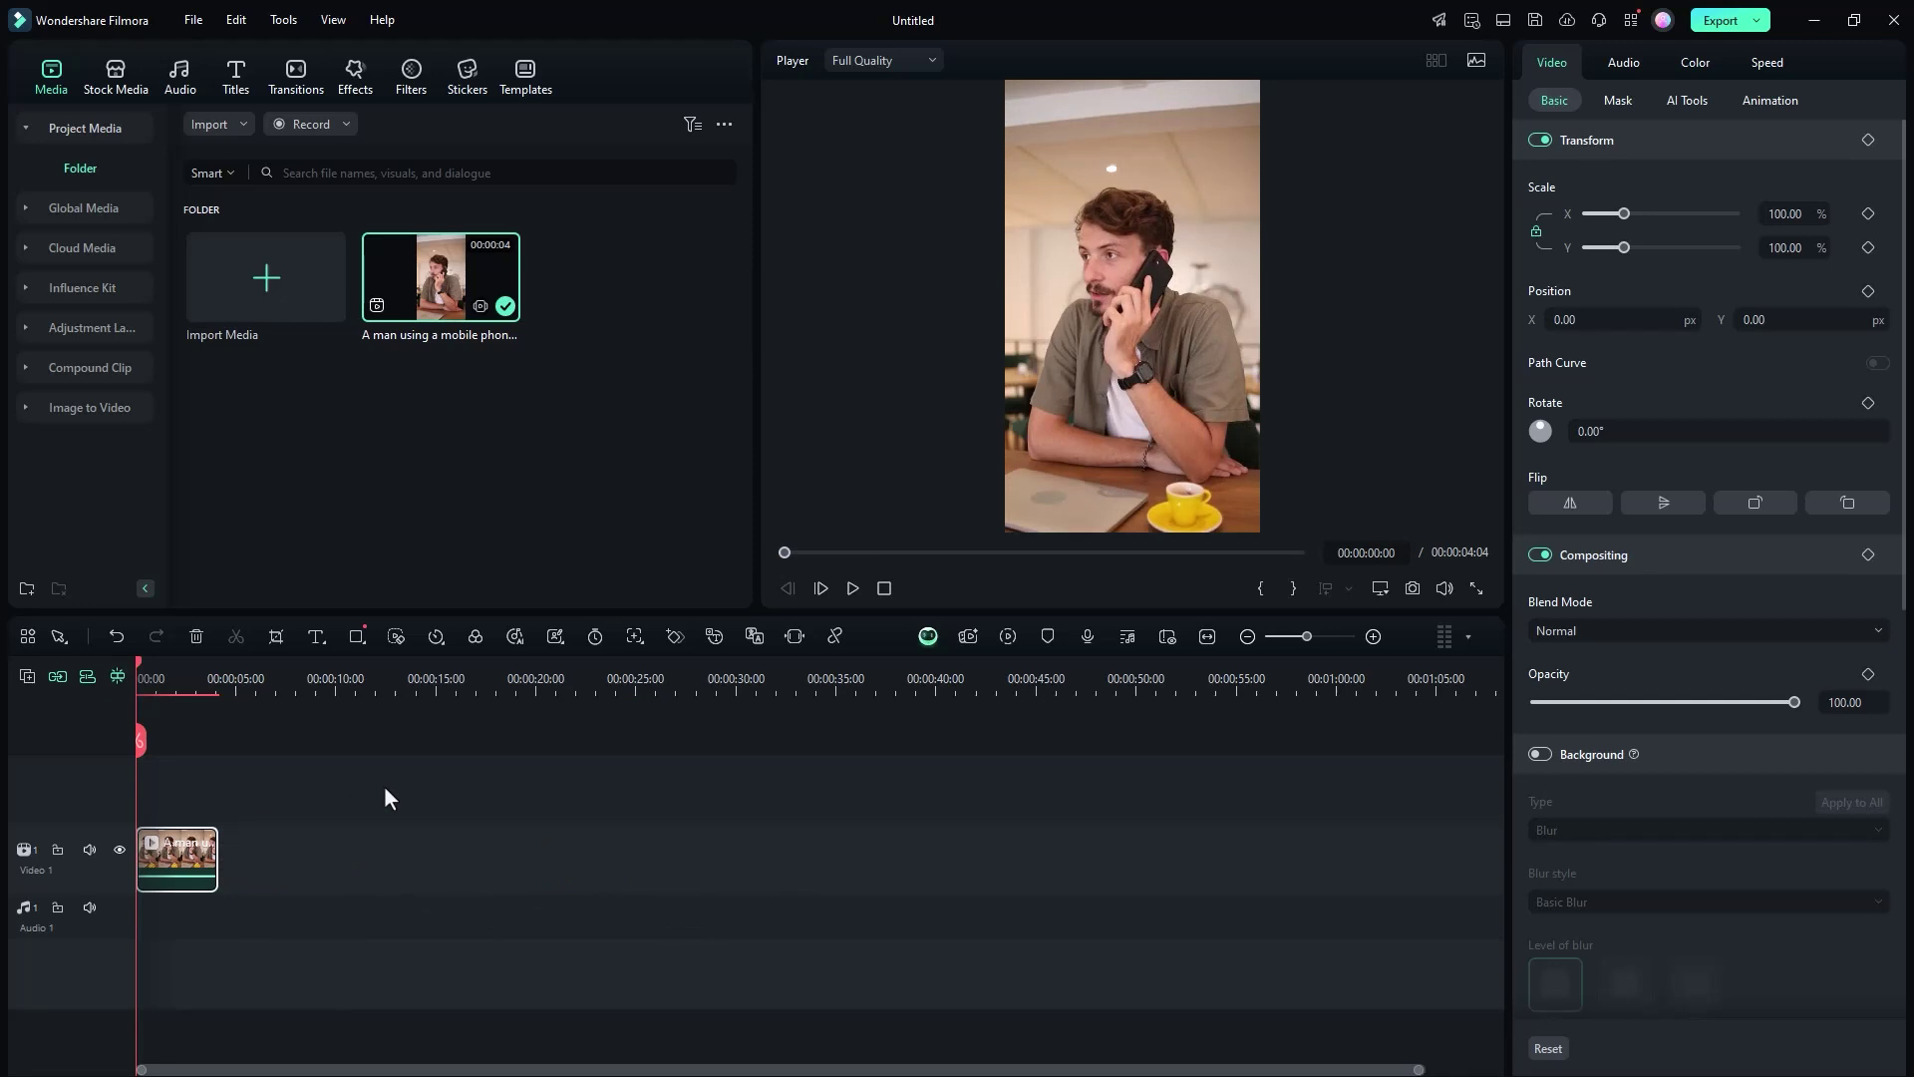
click(391, 634)
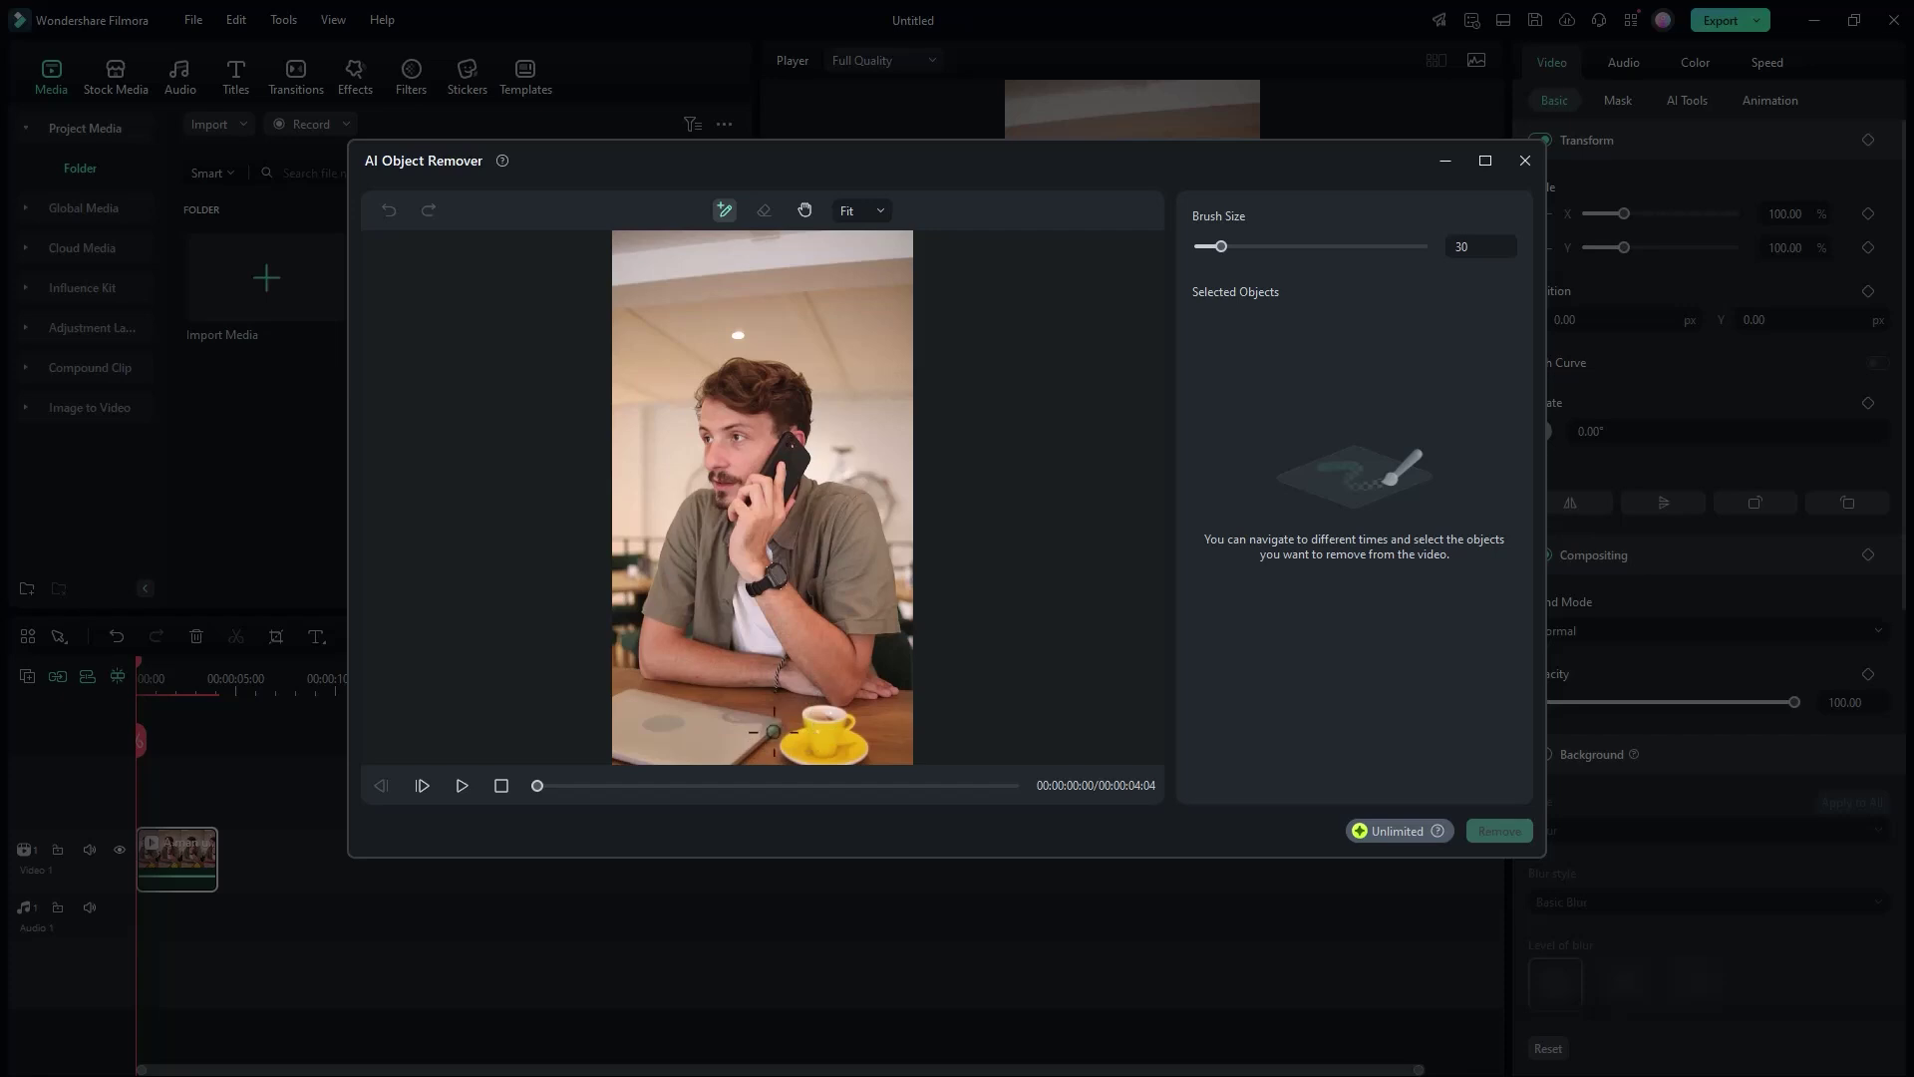
drag(772, 724, 710, 738)
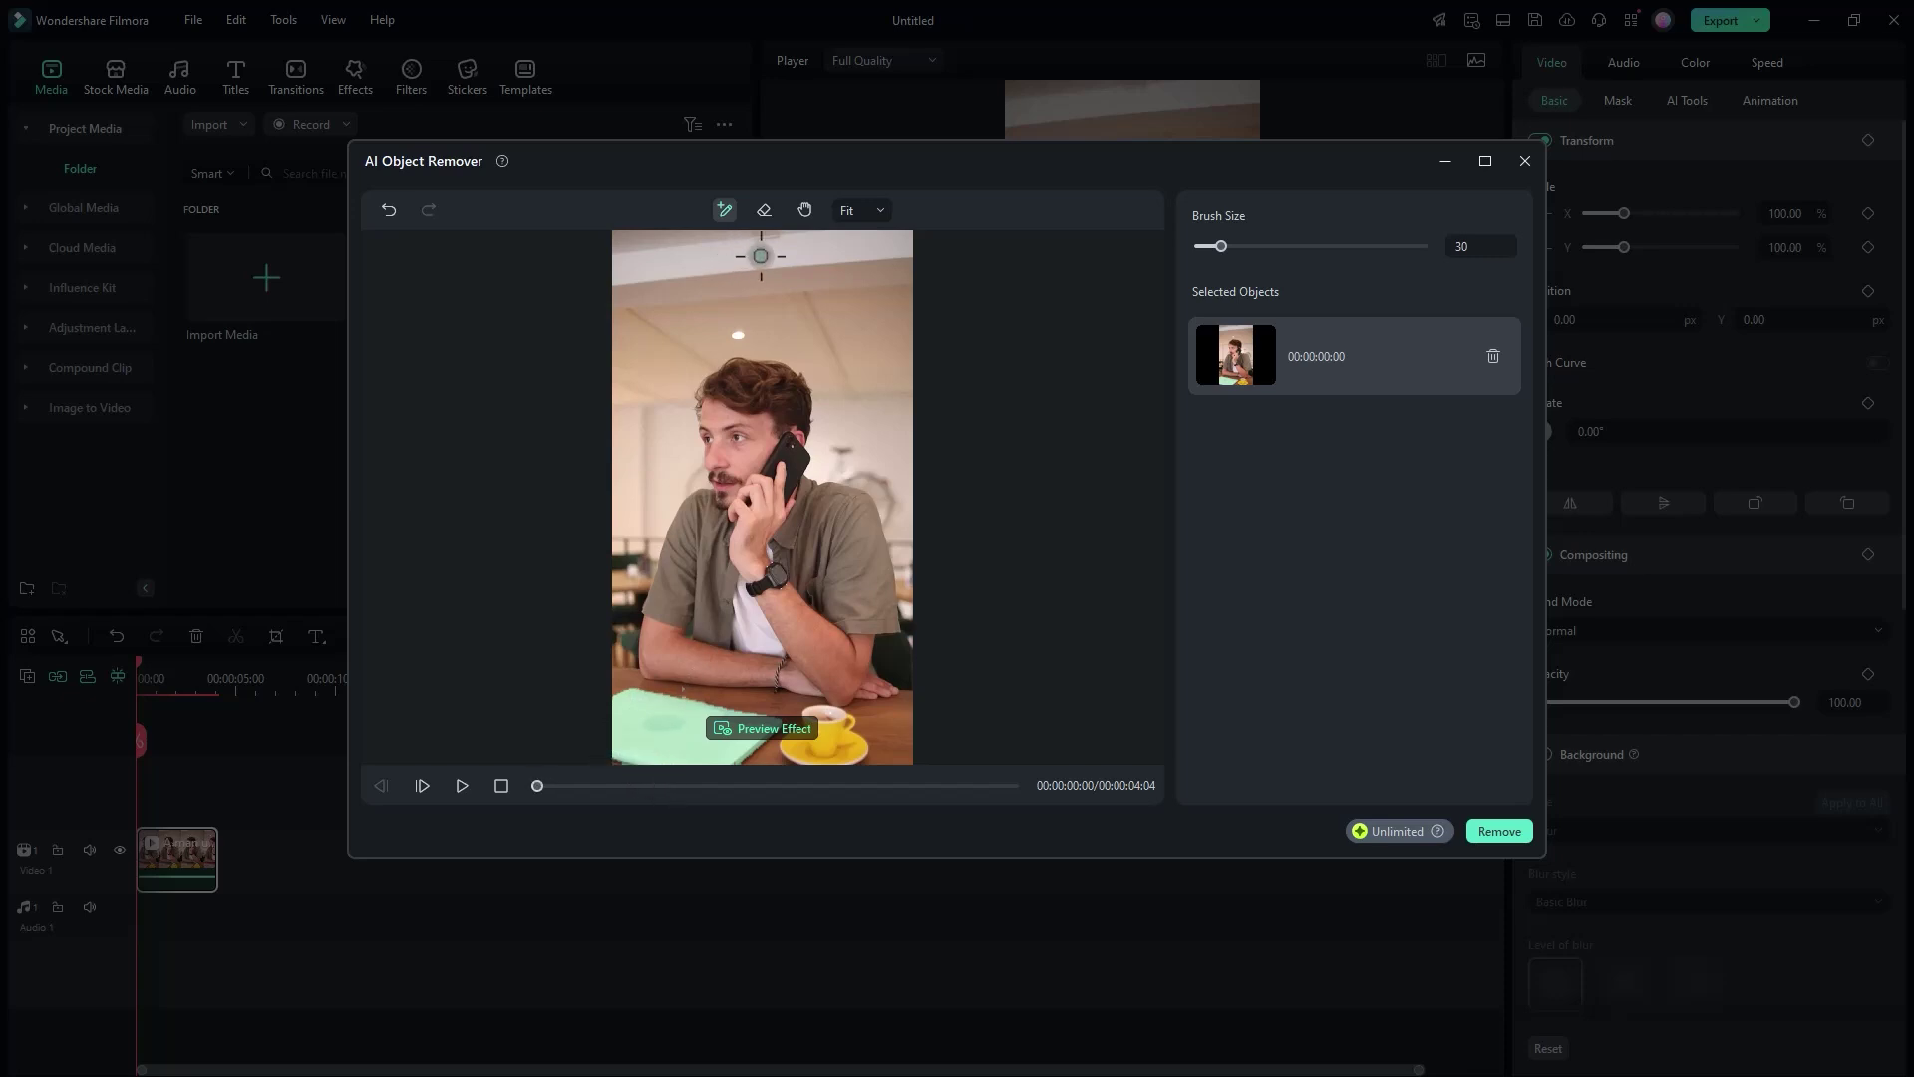
click(766, 211)
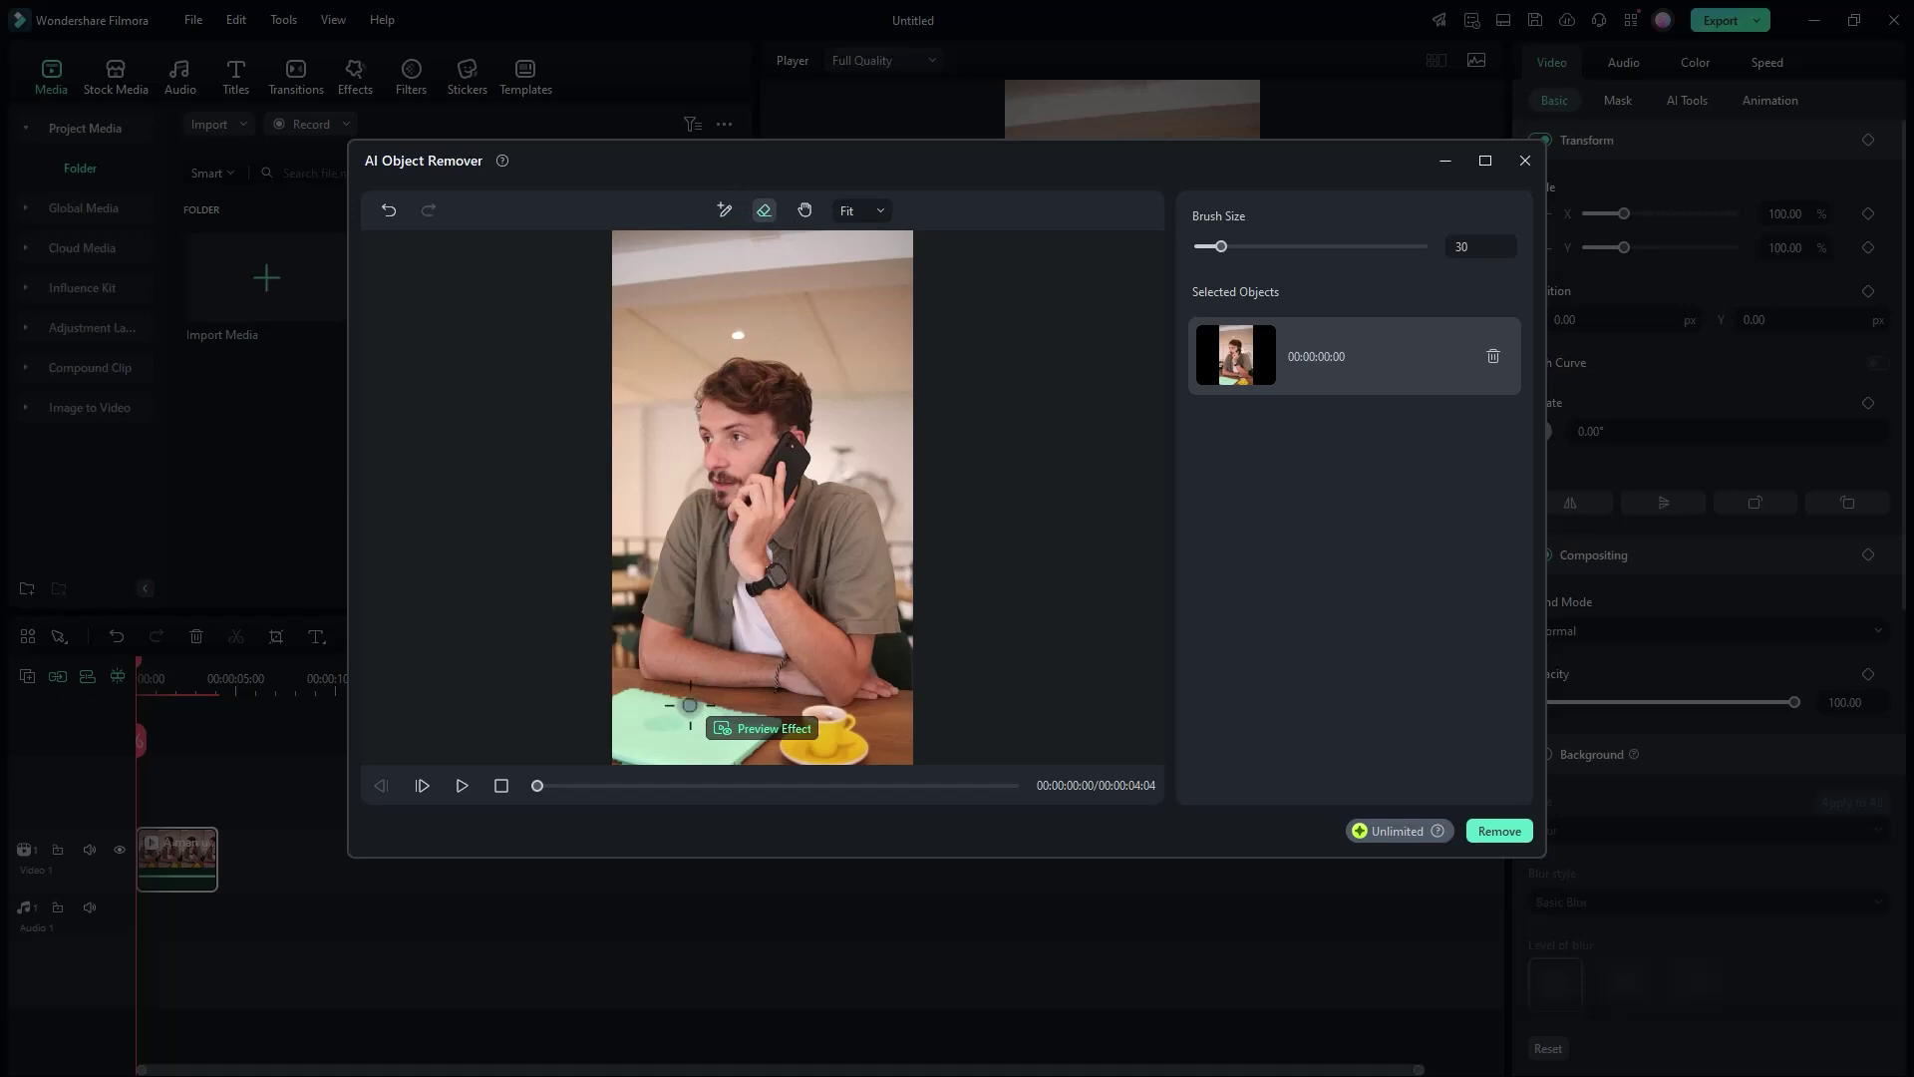
click(725, 212)
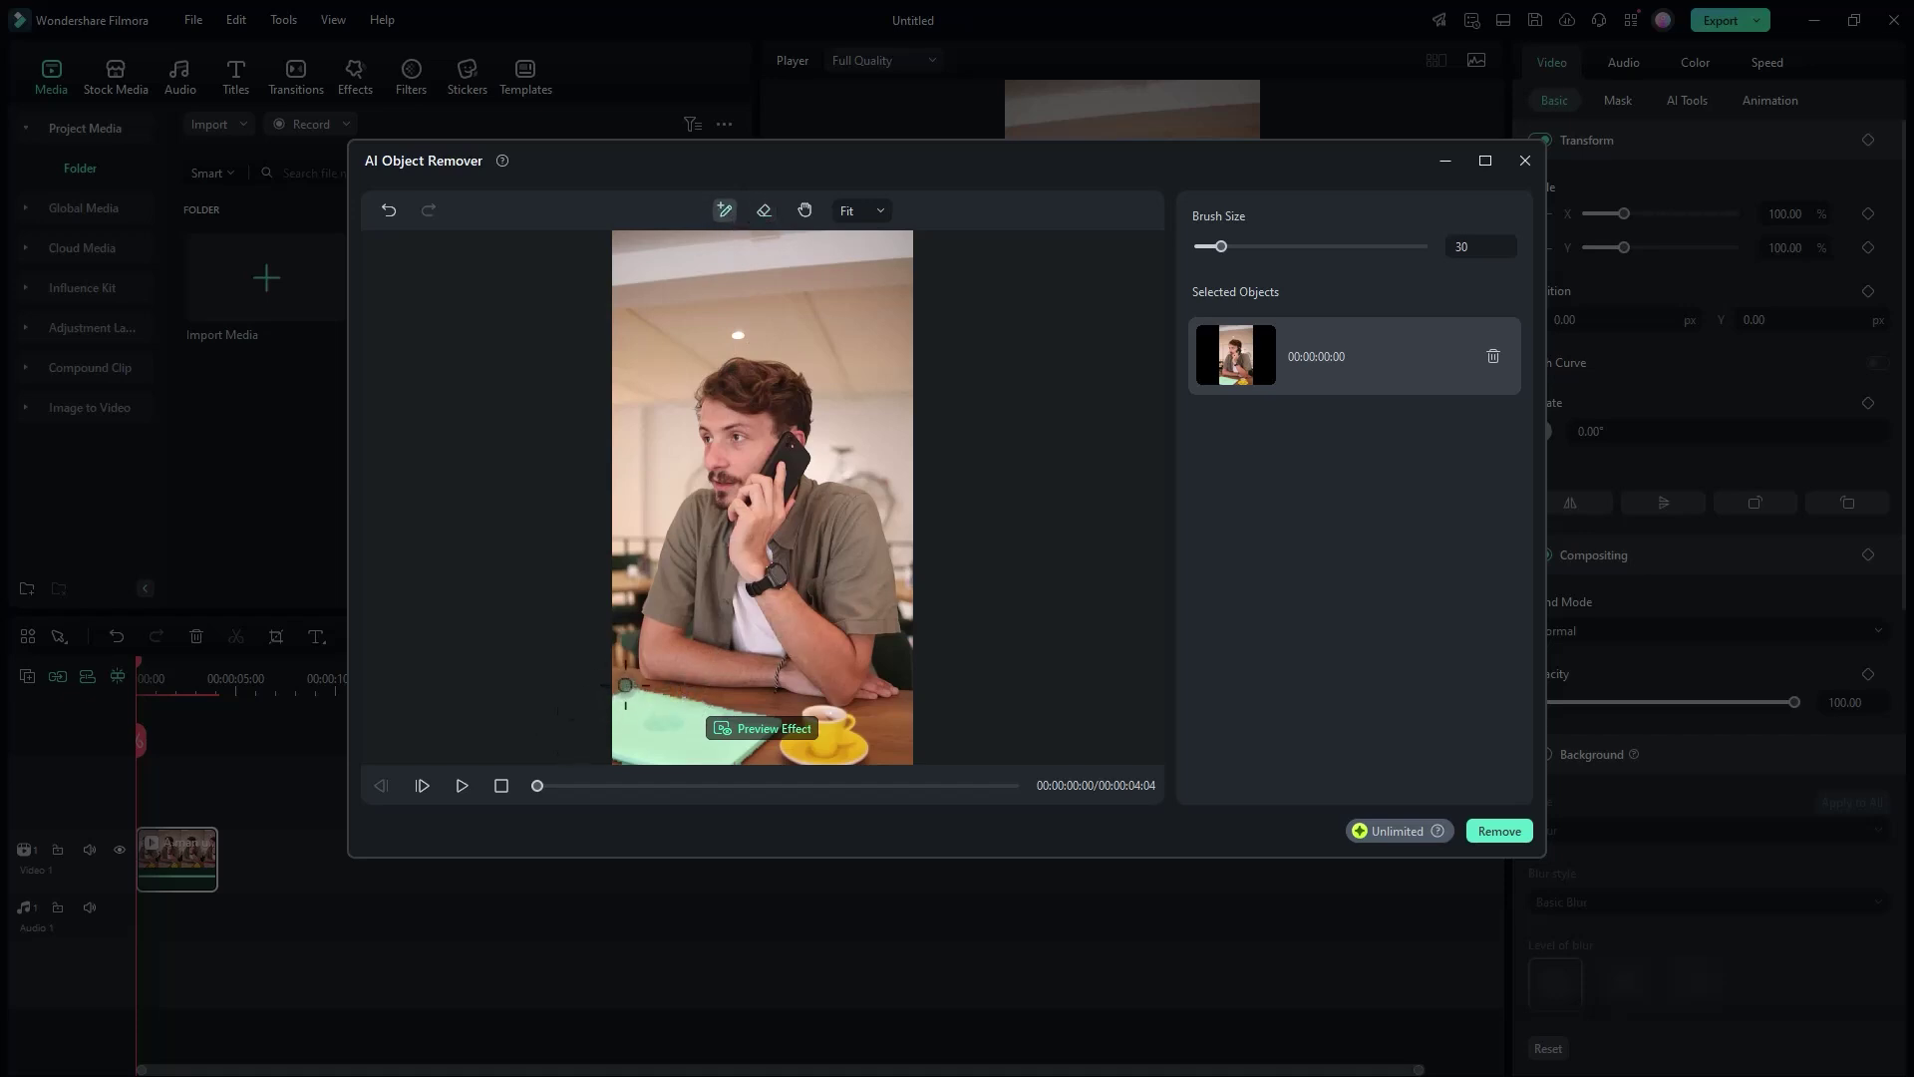
- Remove the masked laptop, check the removal progress, and scrub to about four seconds
click(1500, 832)
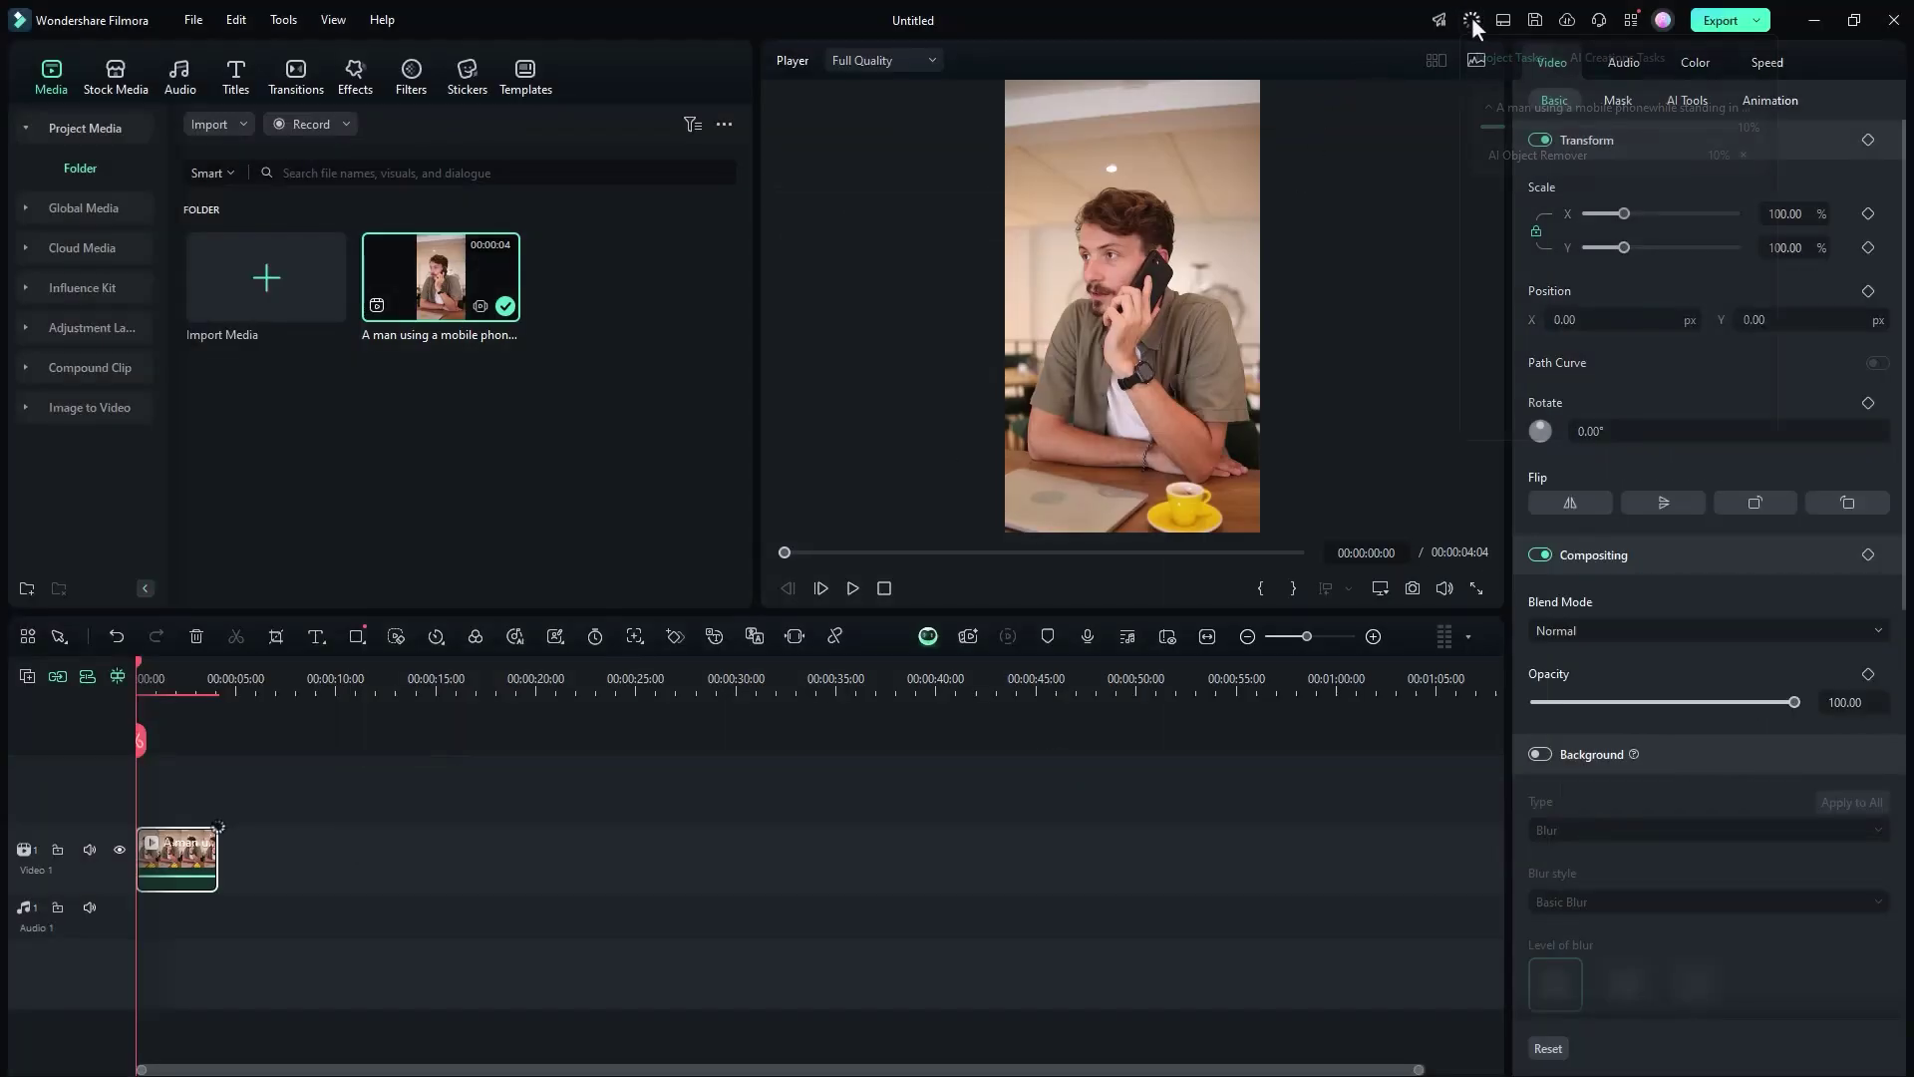
click(1471, 16)
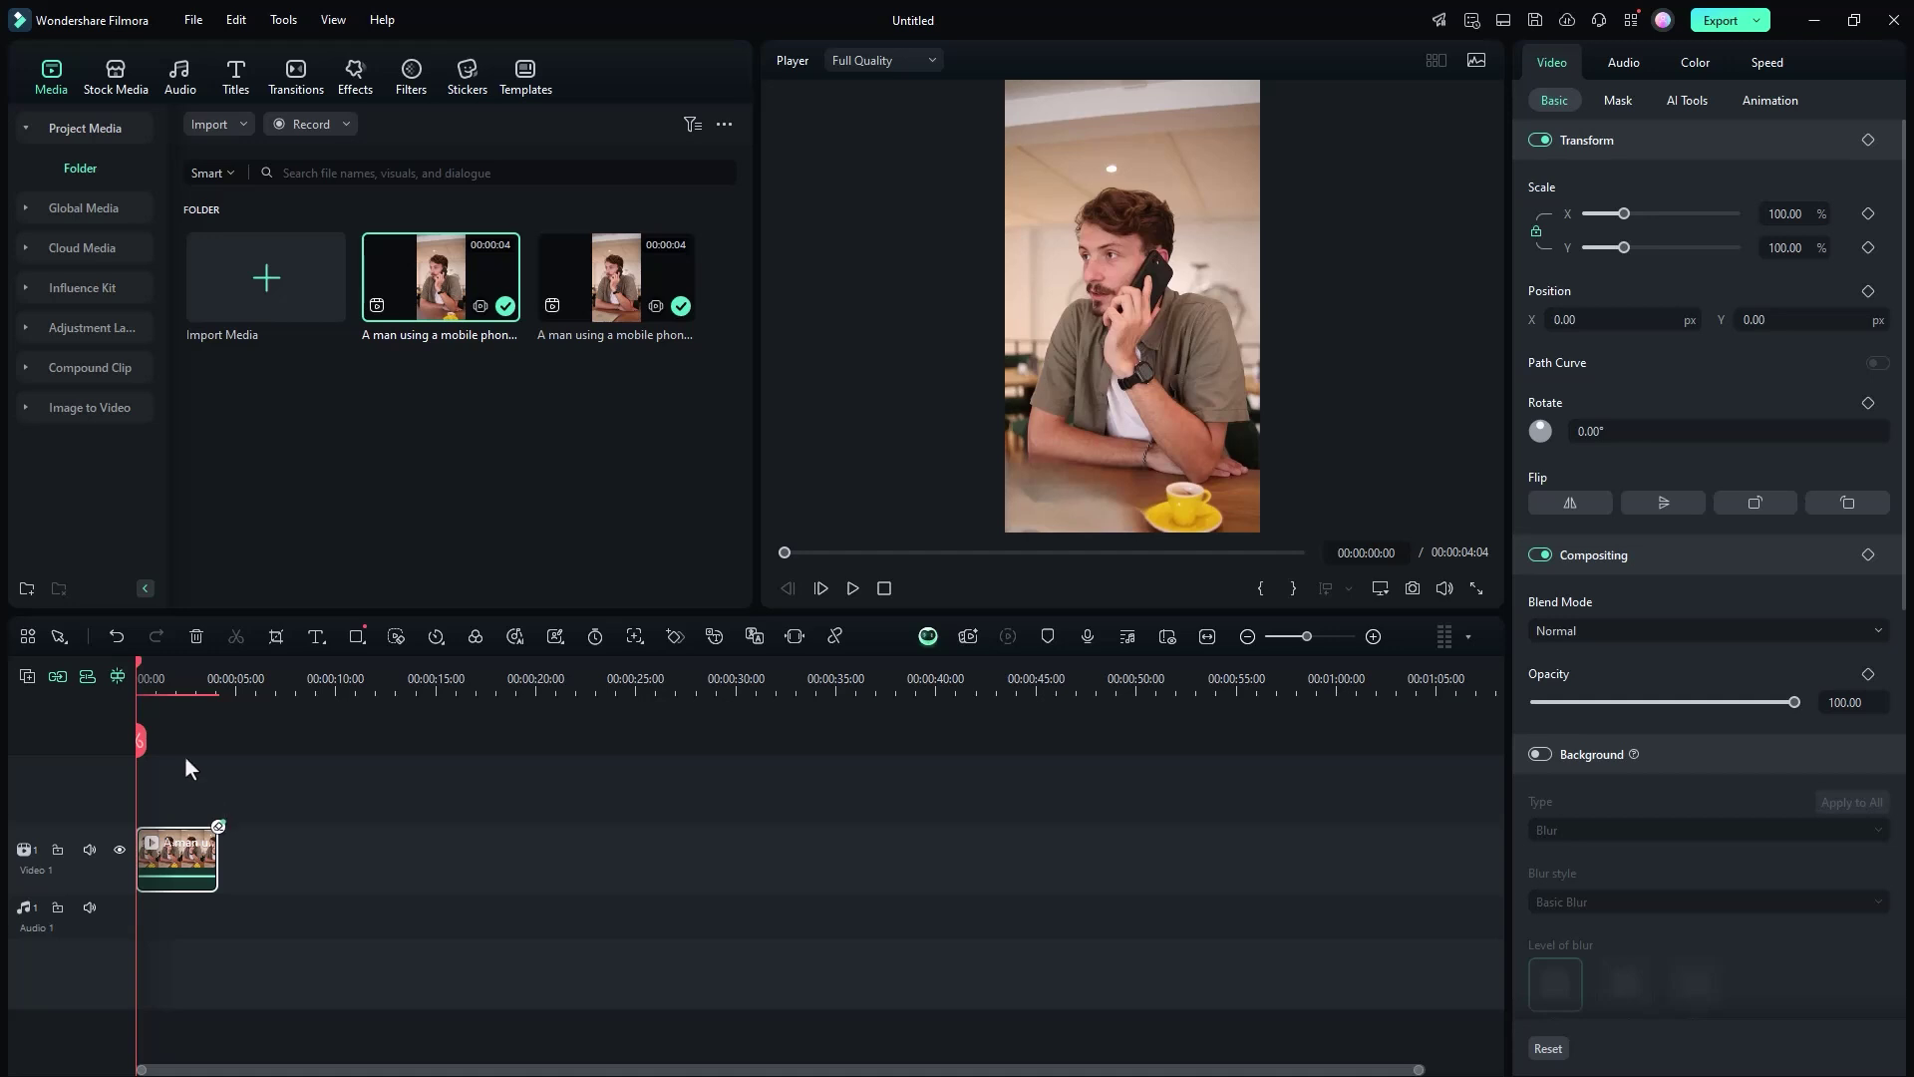
drag(142, 668, 218, 703)
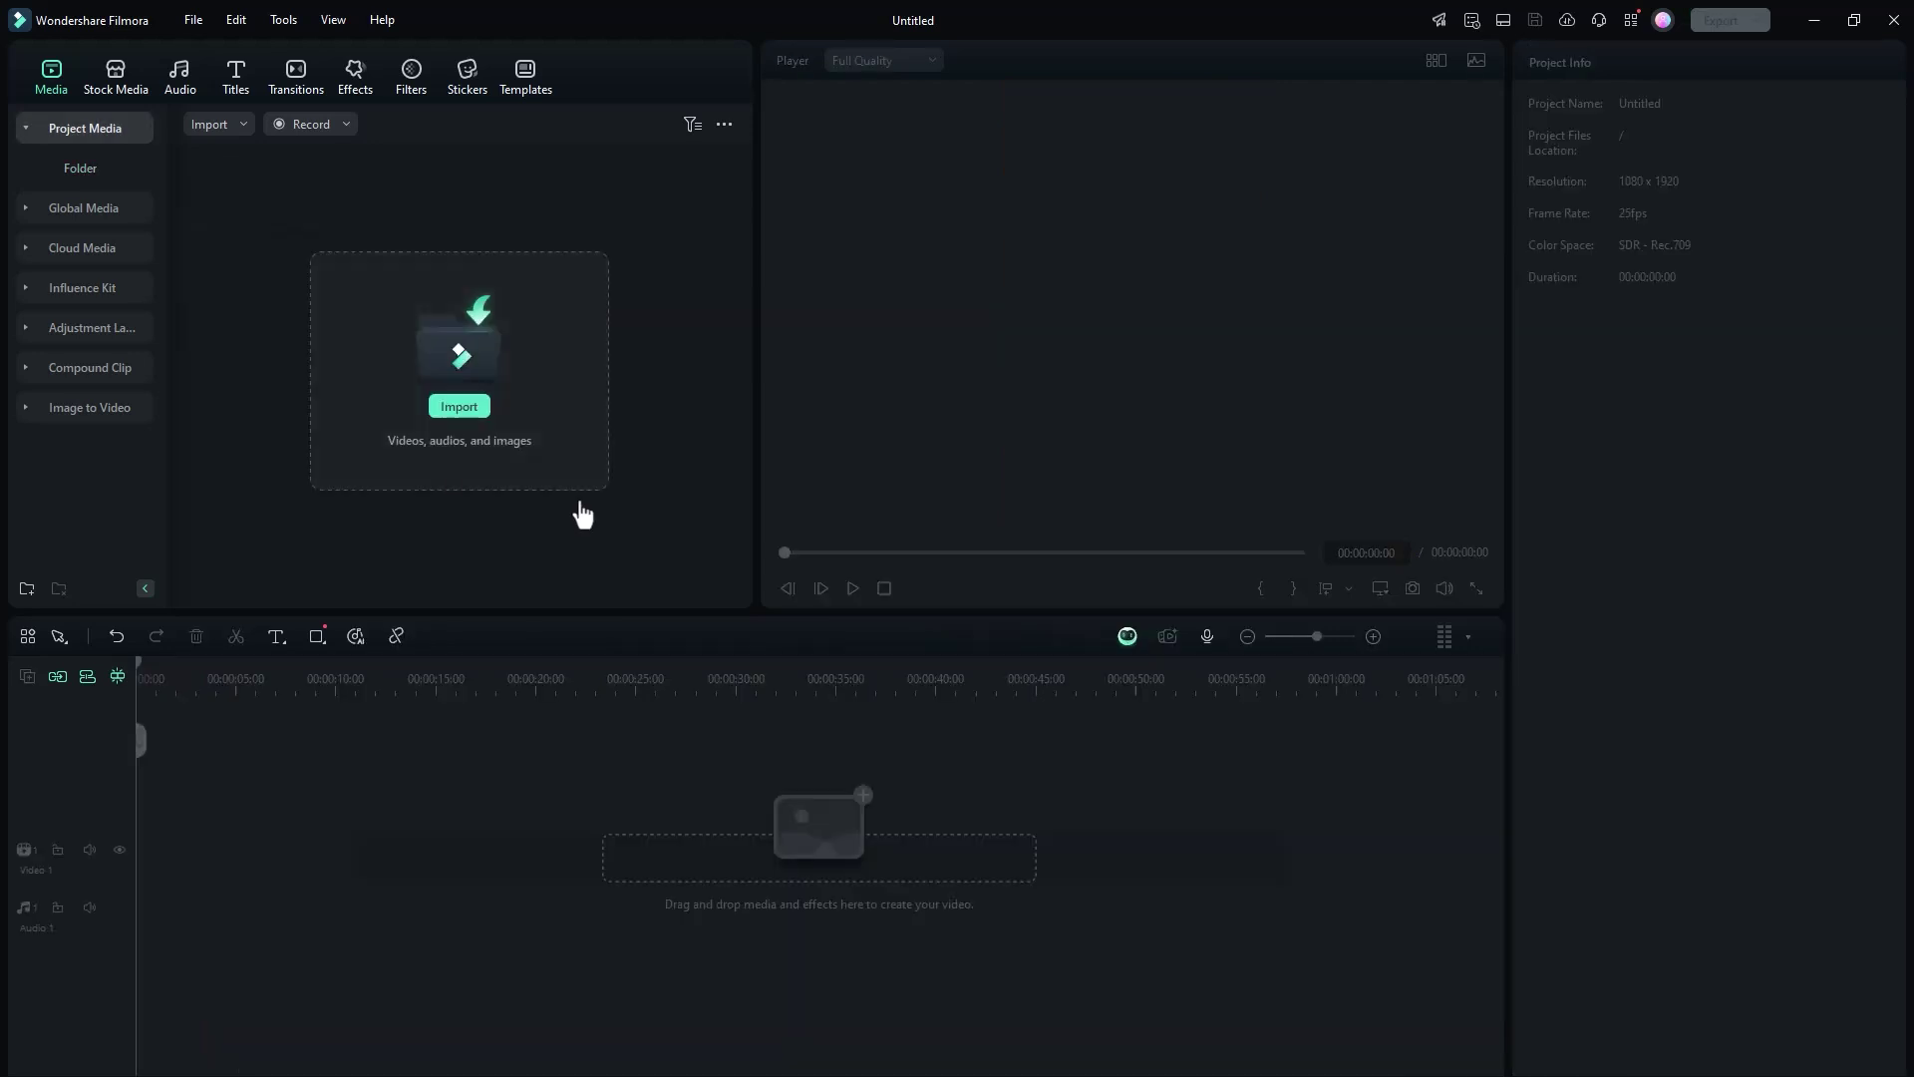
- Browse the Hot Image to Video templates, preview Sandify, and close its upload panel
click(96, 411)
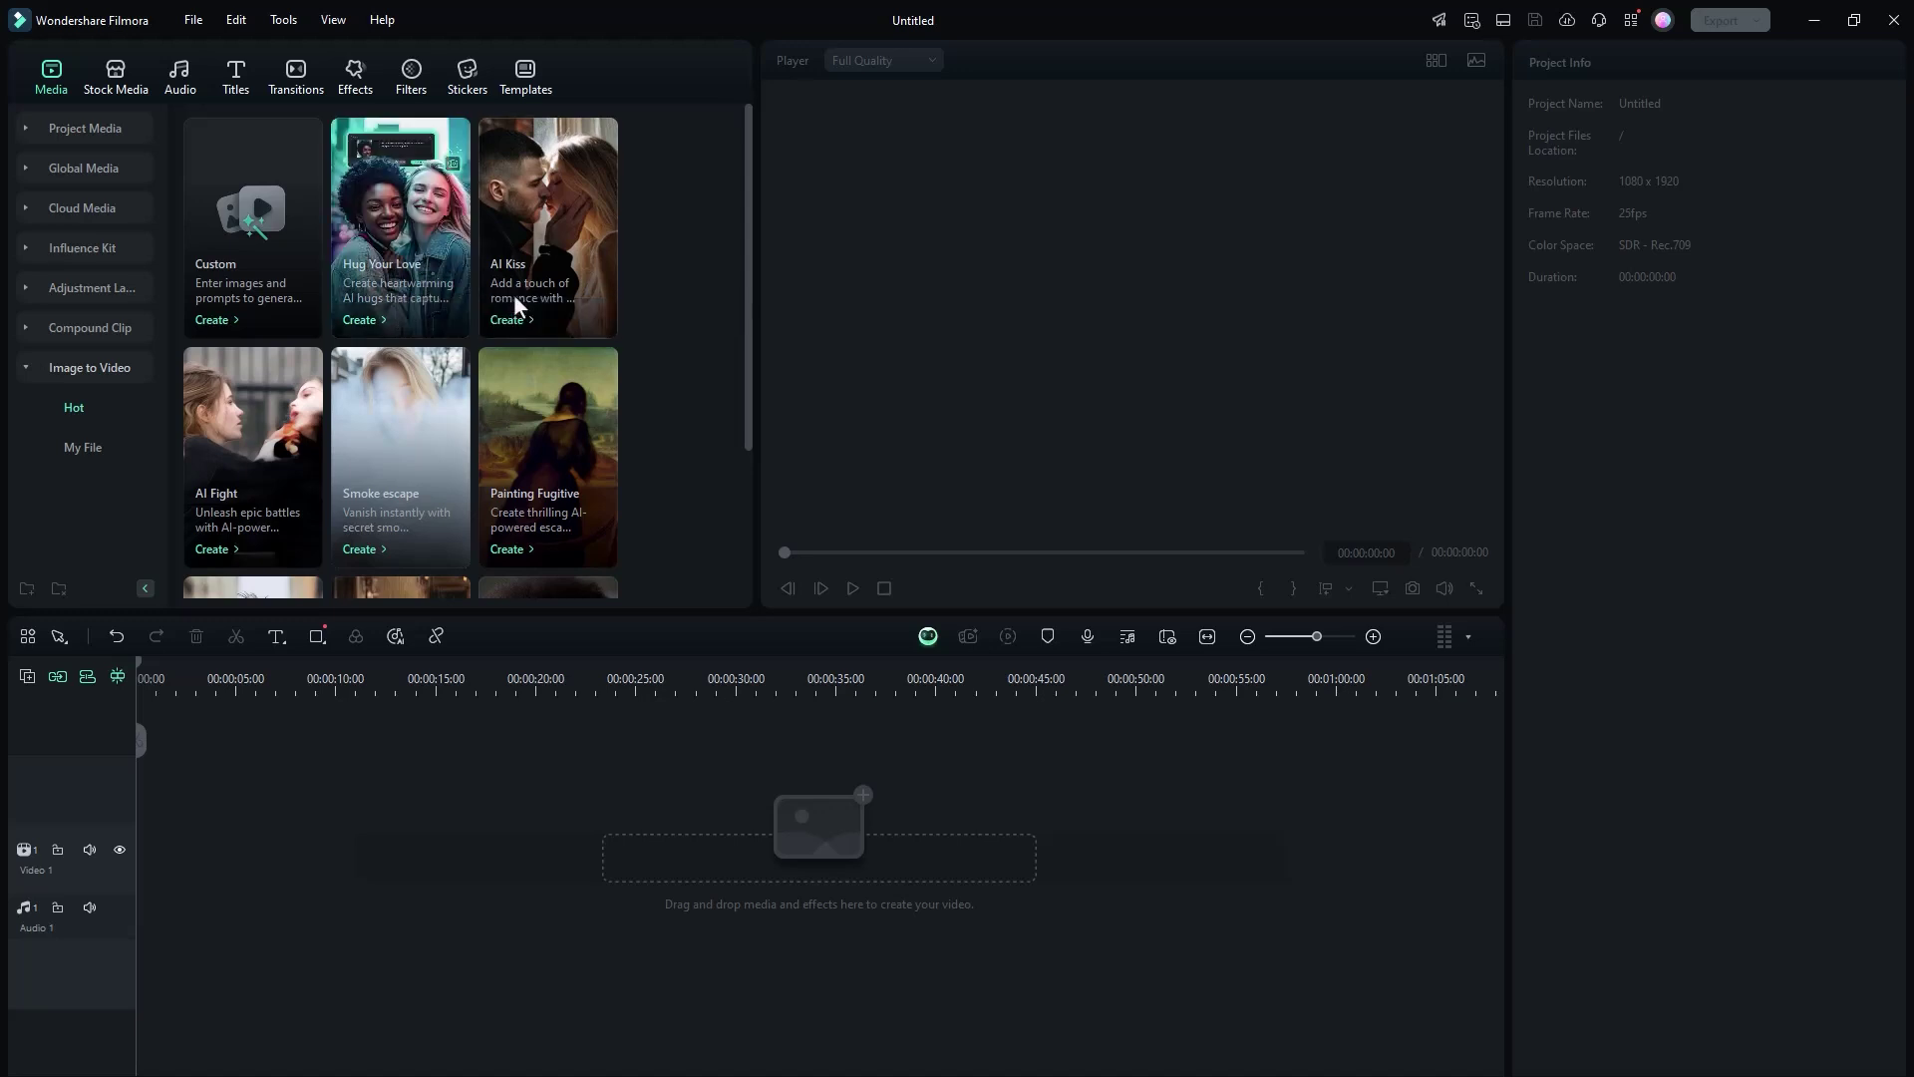
scroll(513, 313, down, 1)
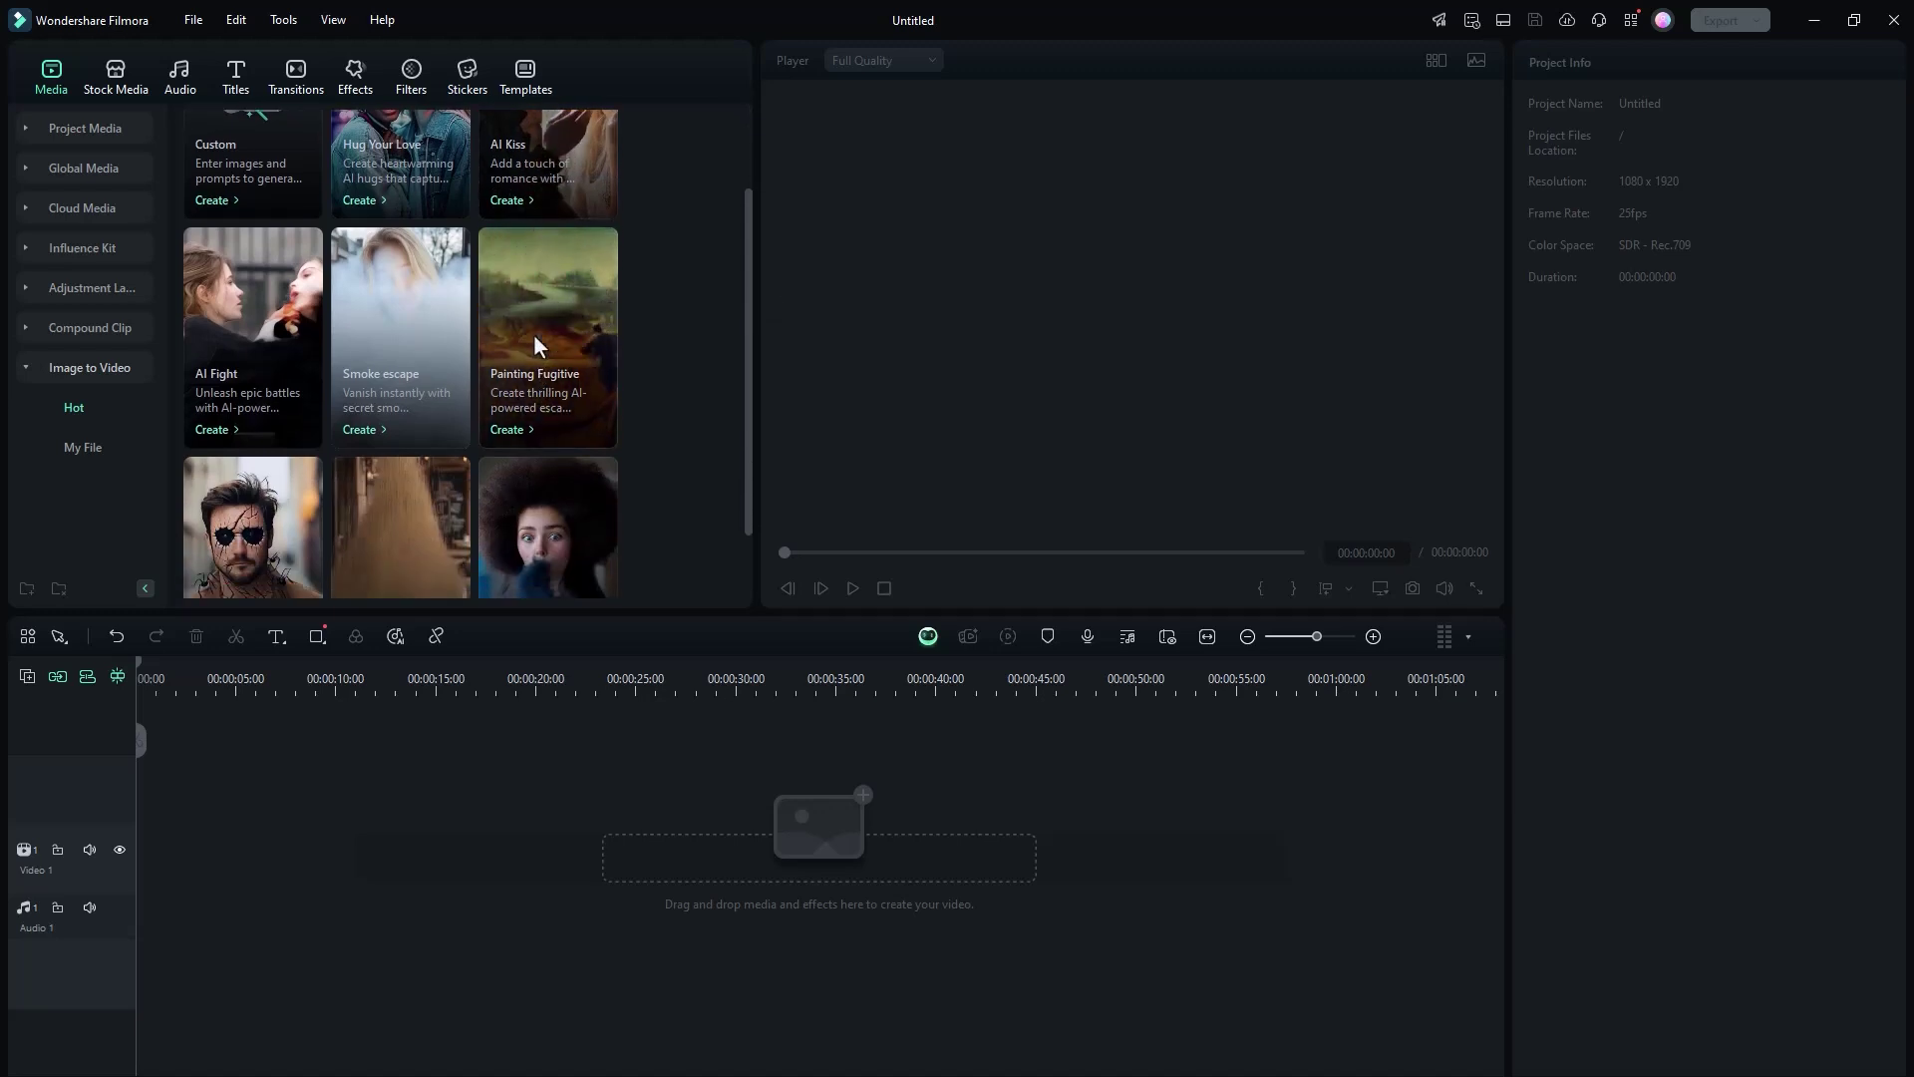
scroll(435, 431, down, 1)
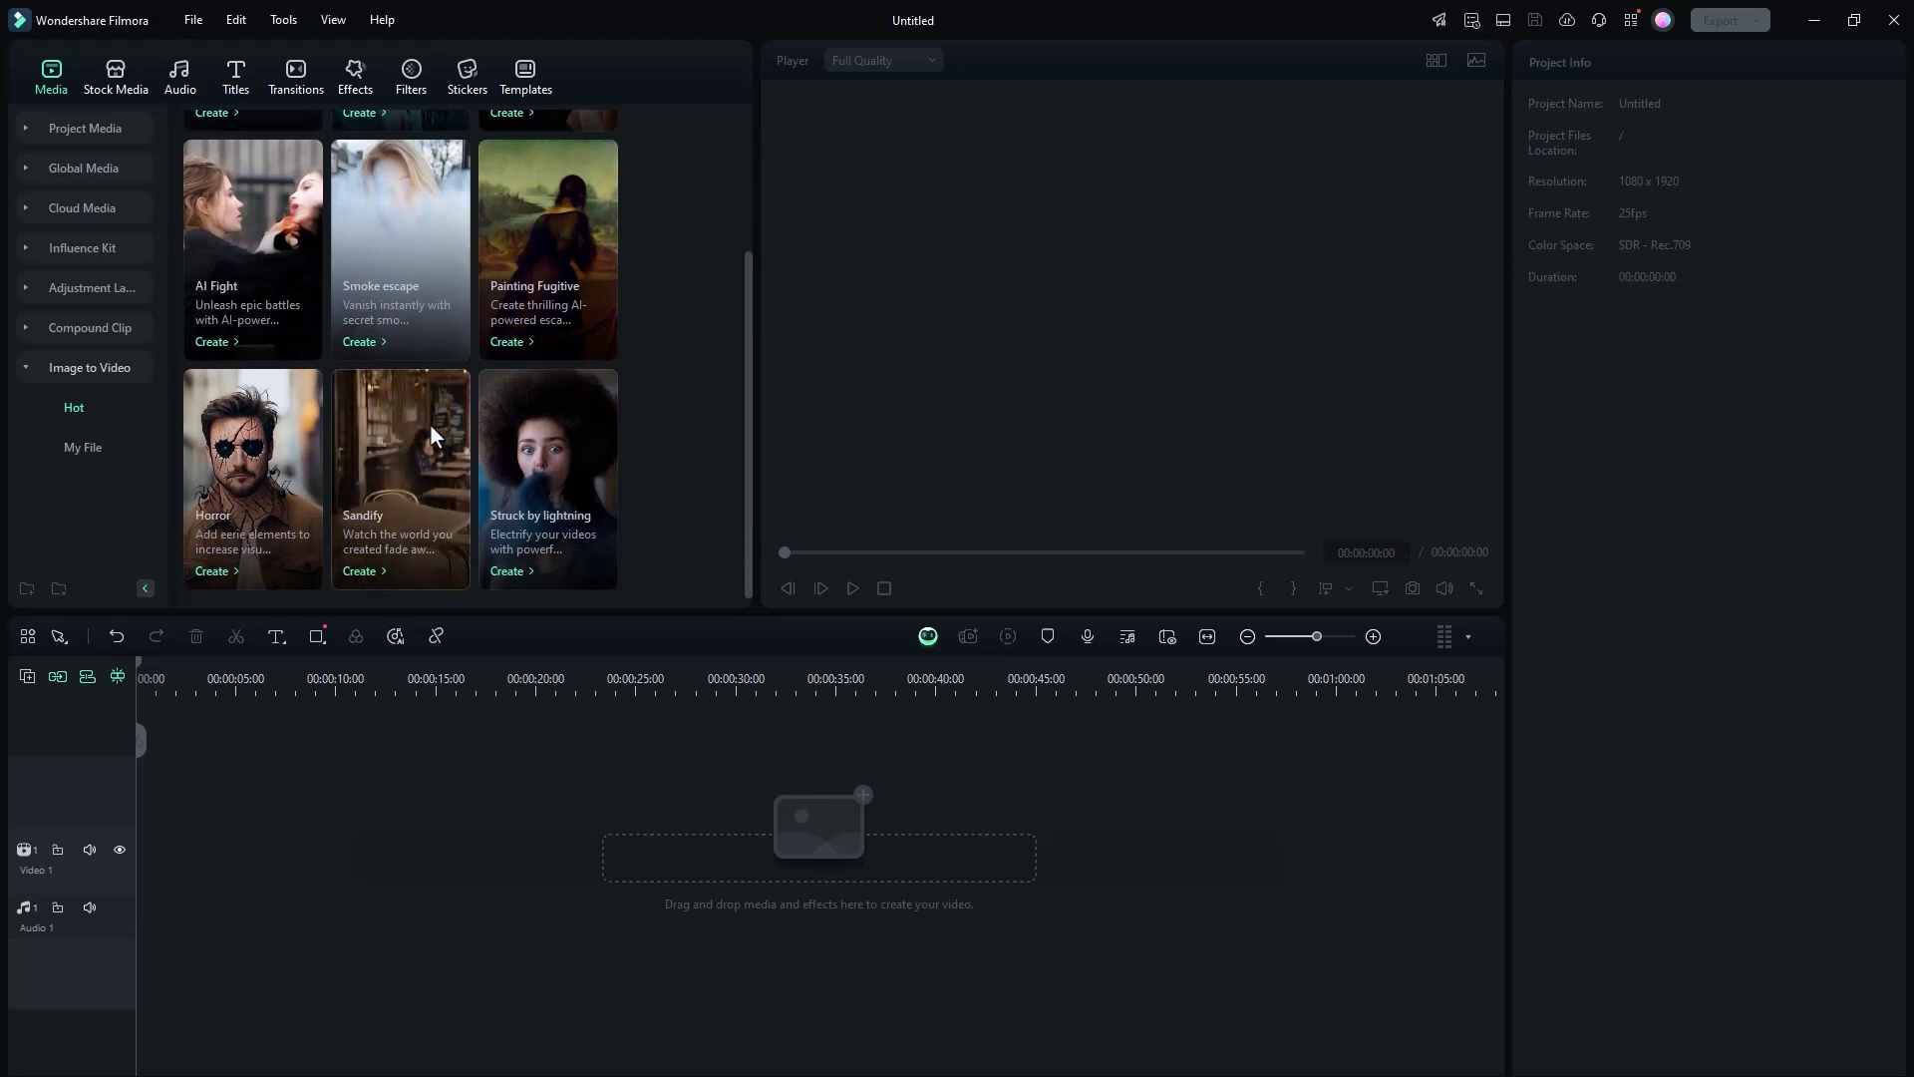
click(428, 423)
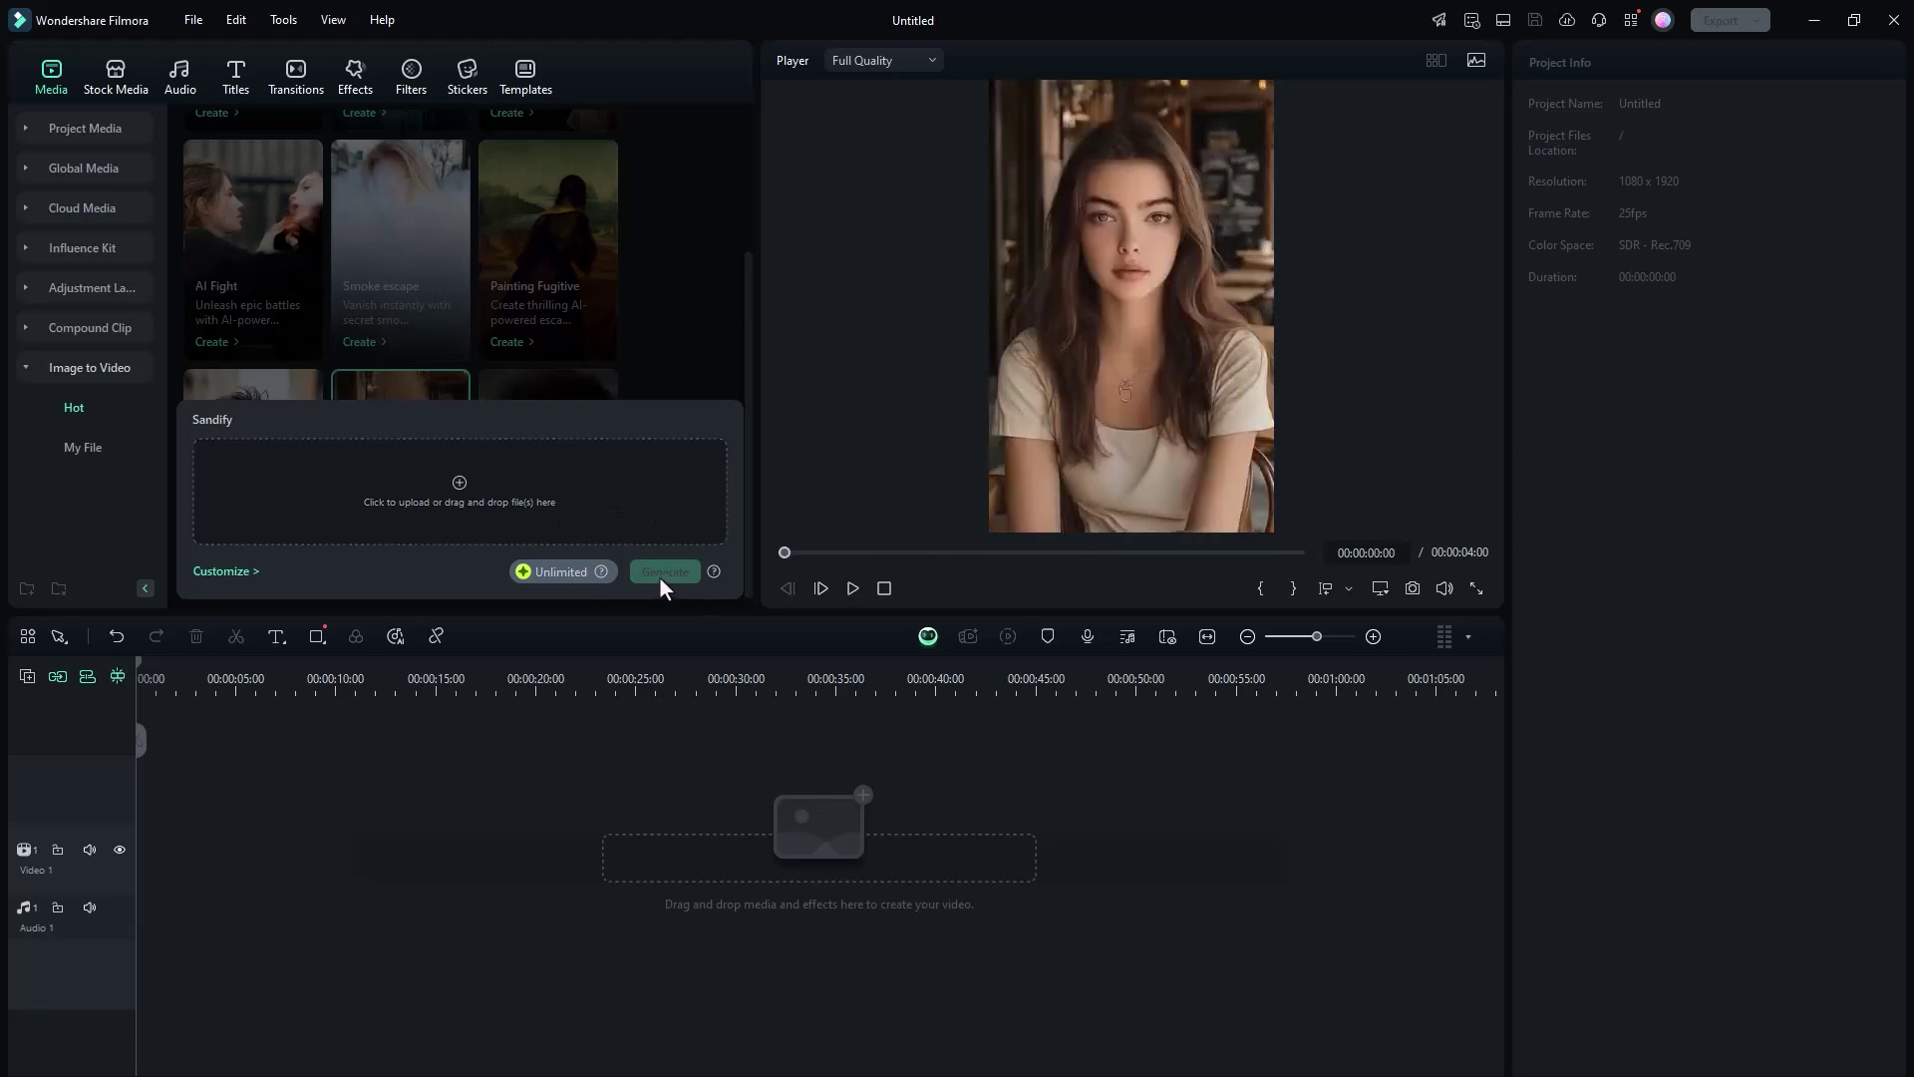
click(649, 450)
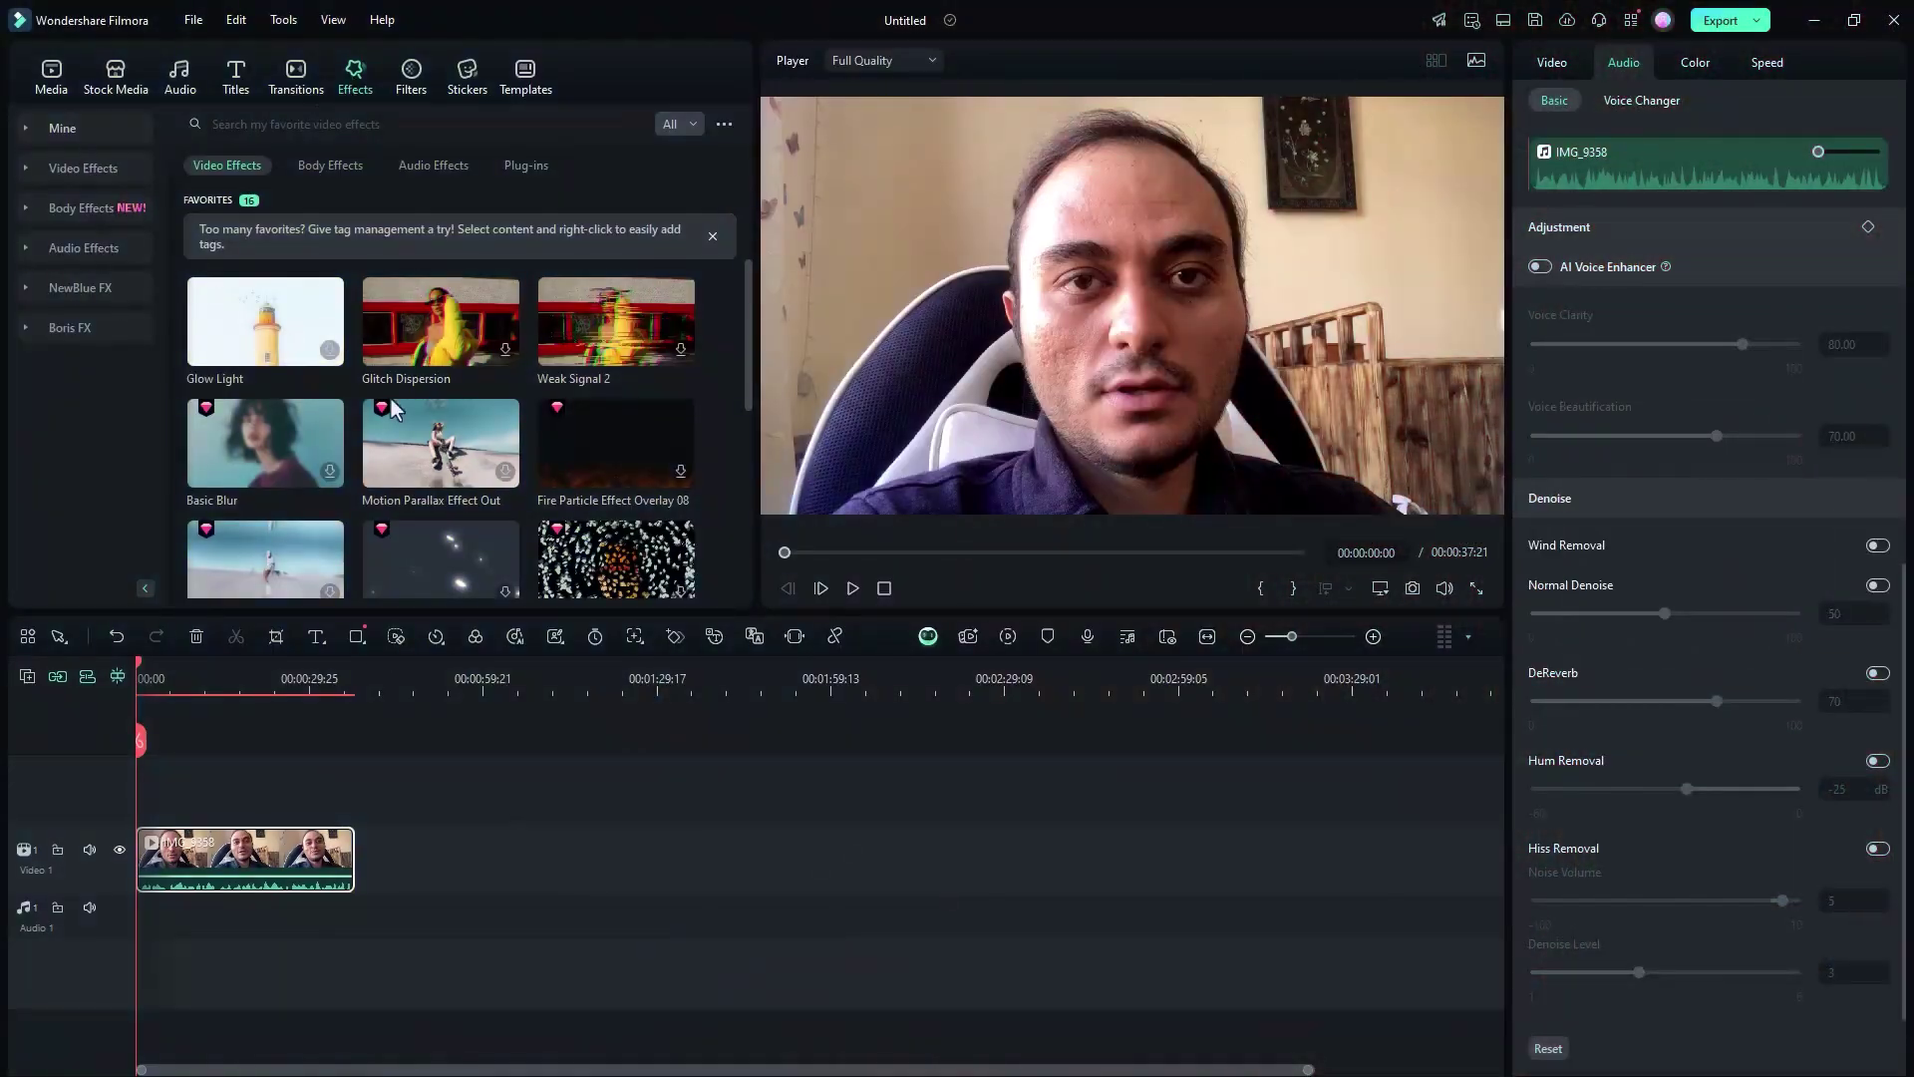
- Preview the Square Blur and Diving Sound effects on the webcam clip, then show Basic effects
scroll(425, 339, down, 2)
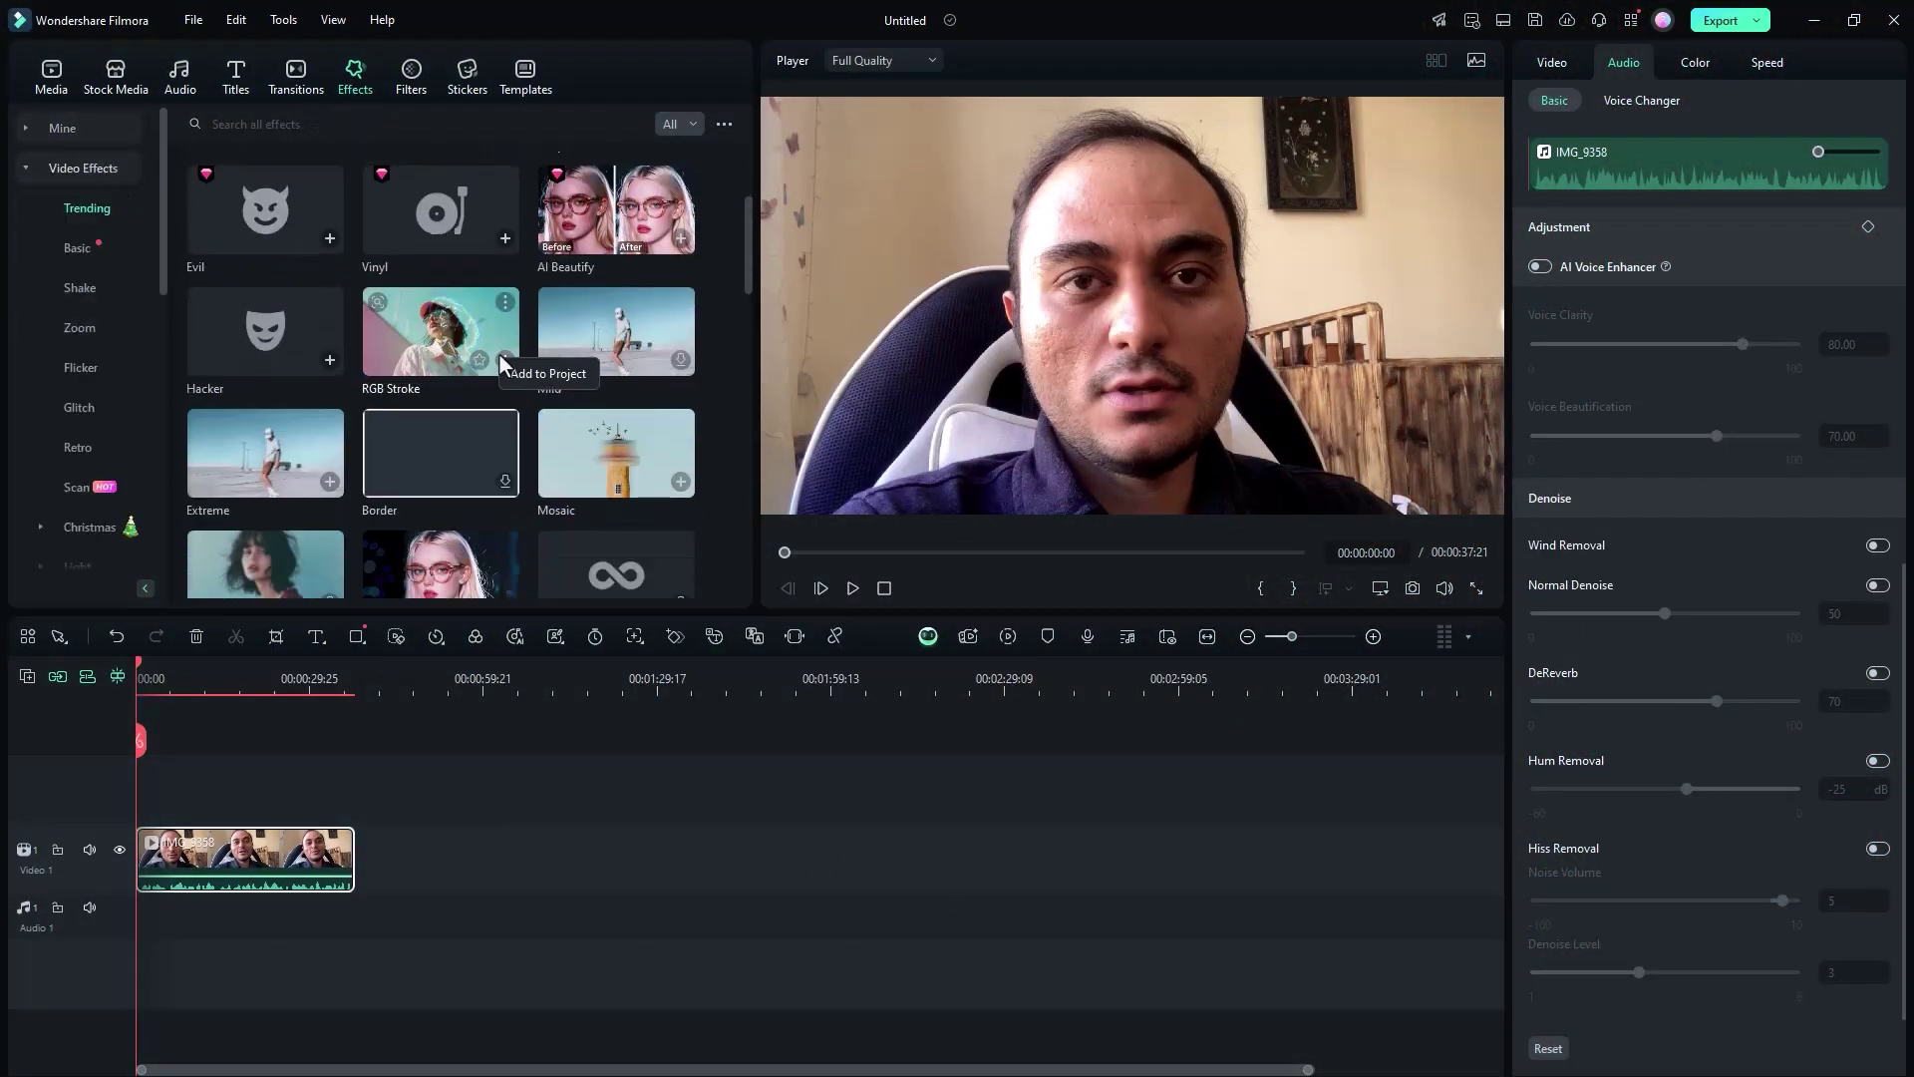
scroll(520, 391, down, 1)
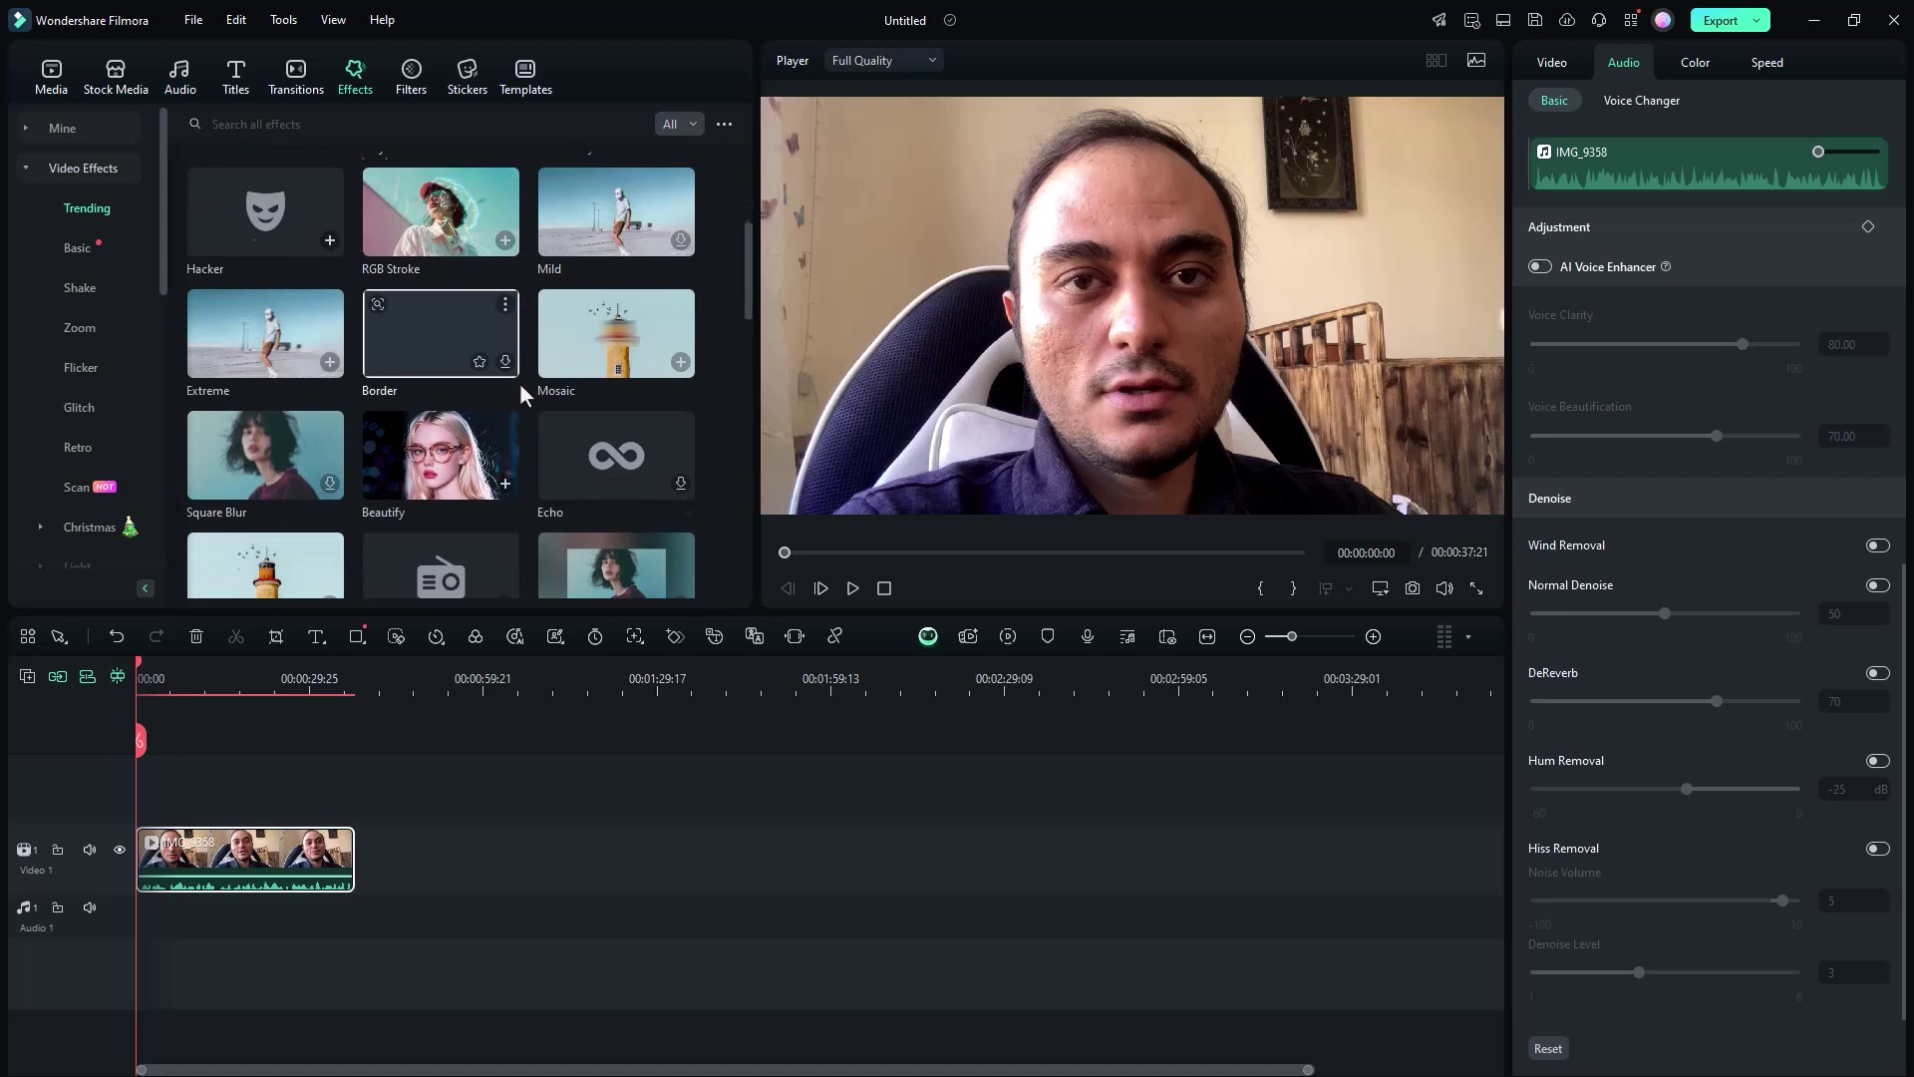
click(299, 463)
scroll(538, 299, up, 5)
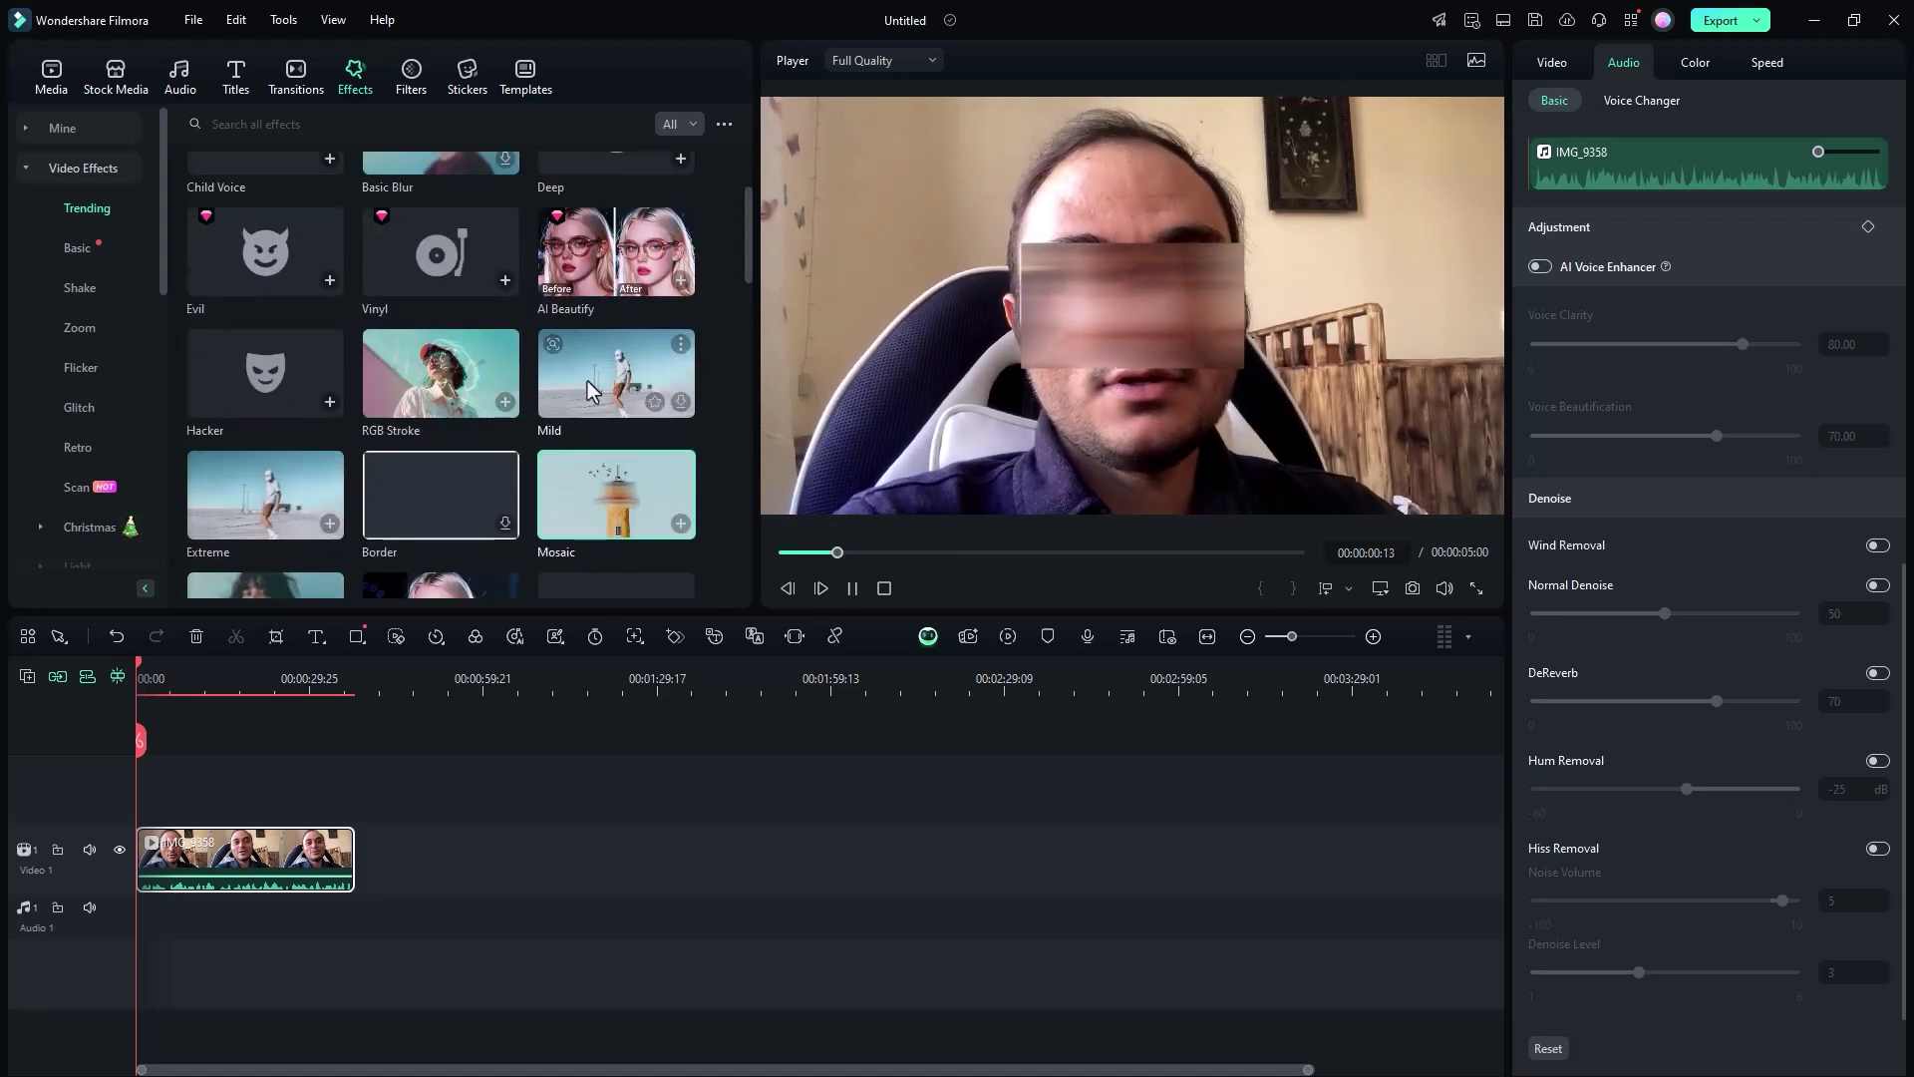
click(446, 225)
click(77, 247)
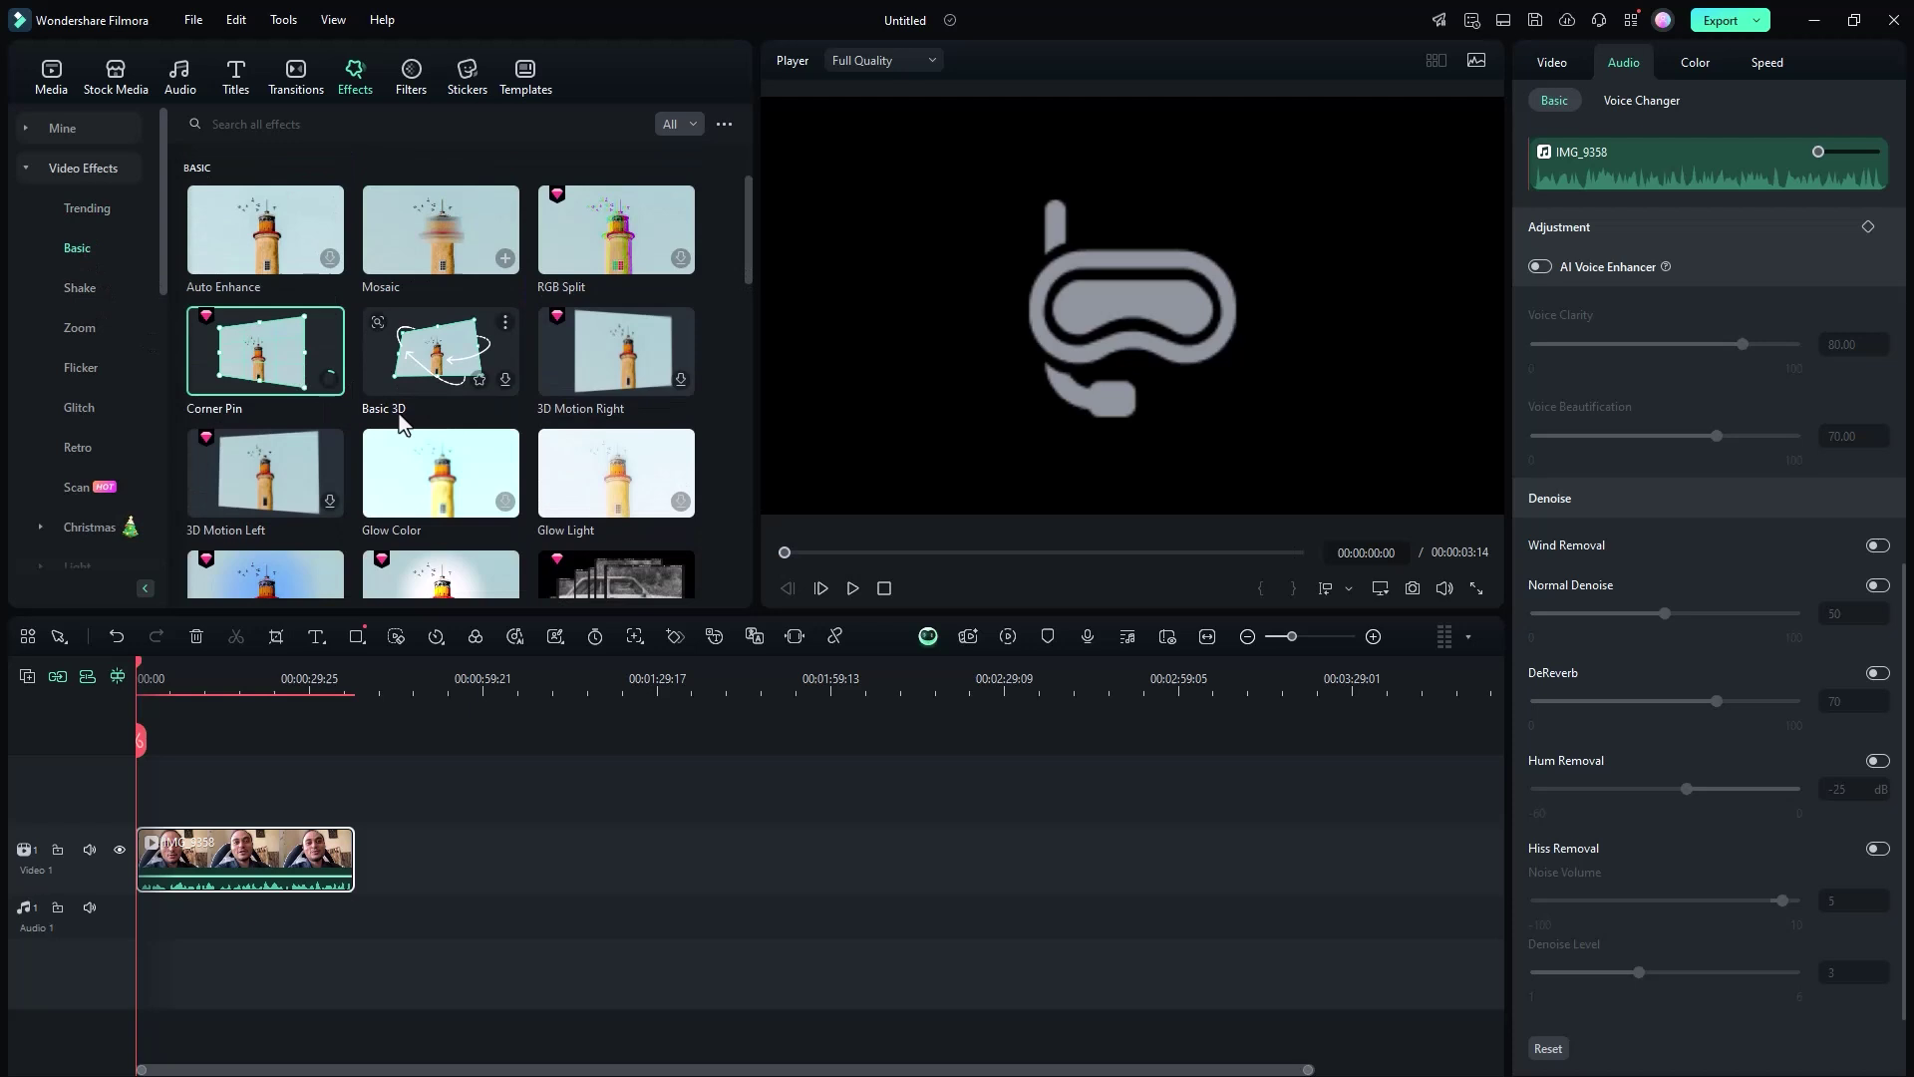
click(548, 858)
- Preview Beautify, Adorable Reindeer, Face Lightning and Electric Shock body effects, then show Voice Changer effects
click(82, 167)
click(261, 255)
click(606, 253)
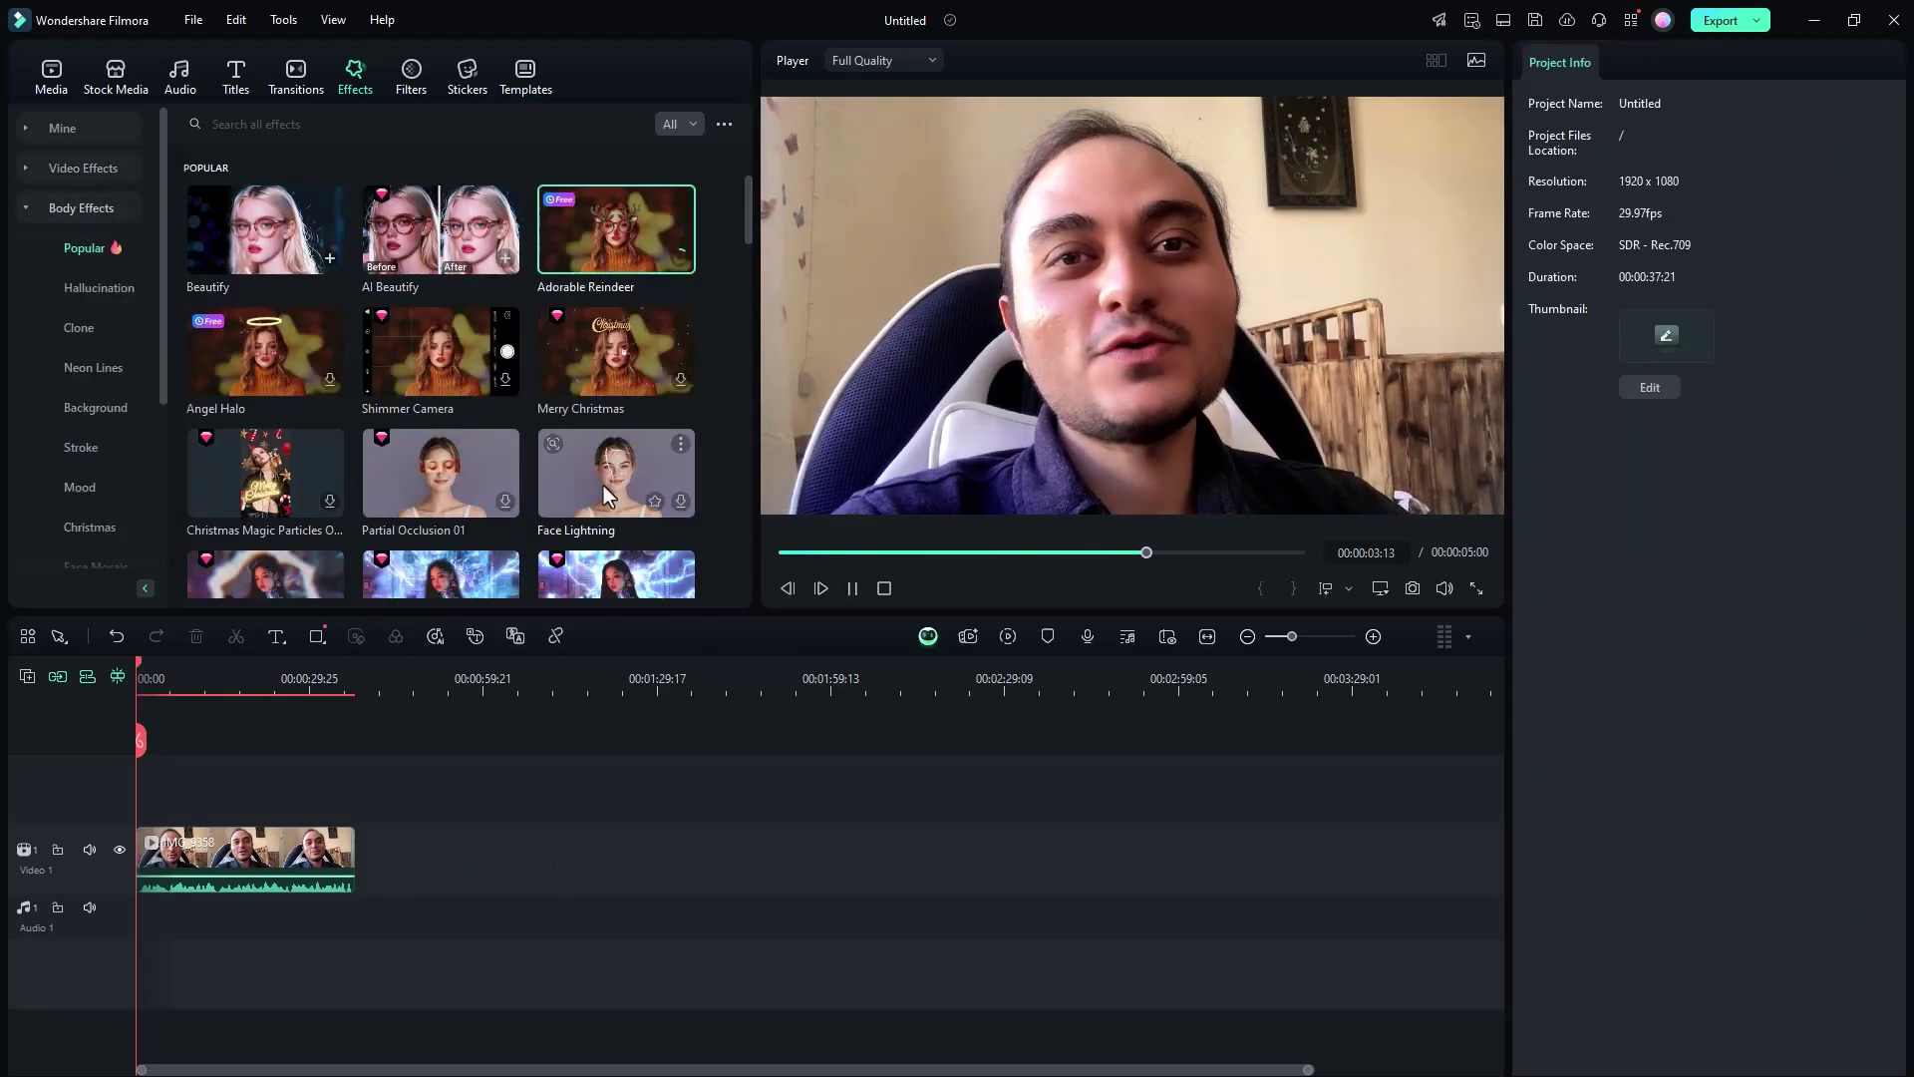
click(673, 502)
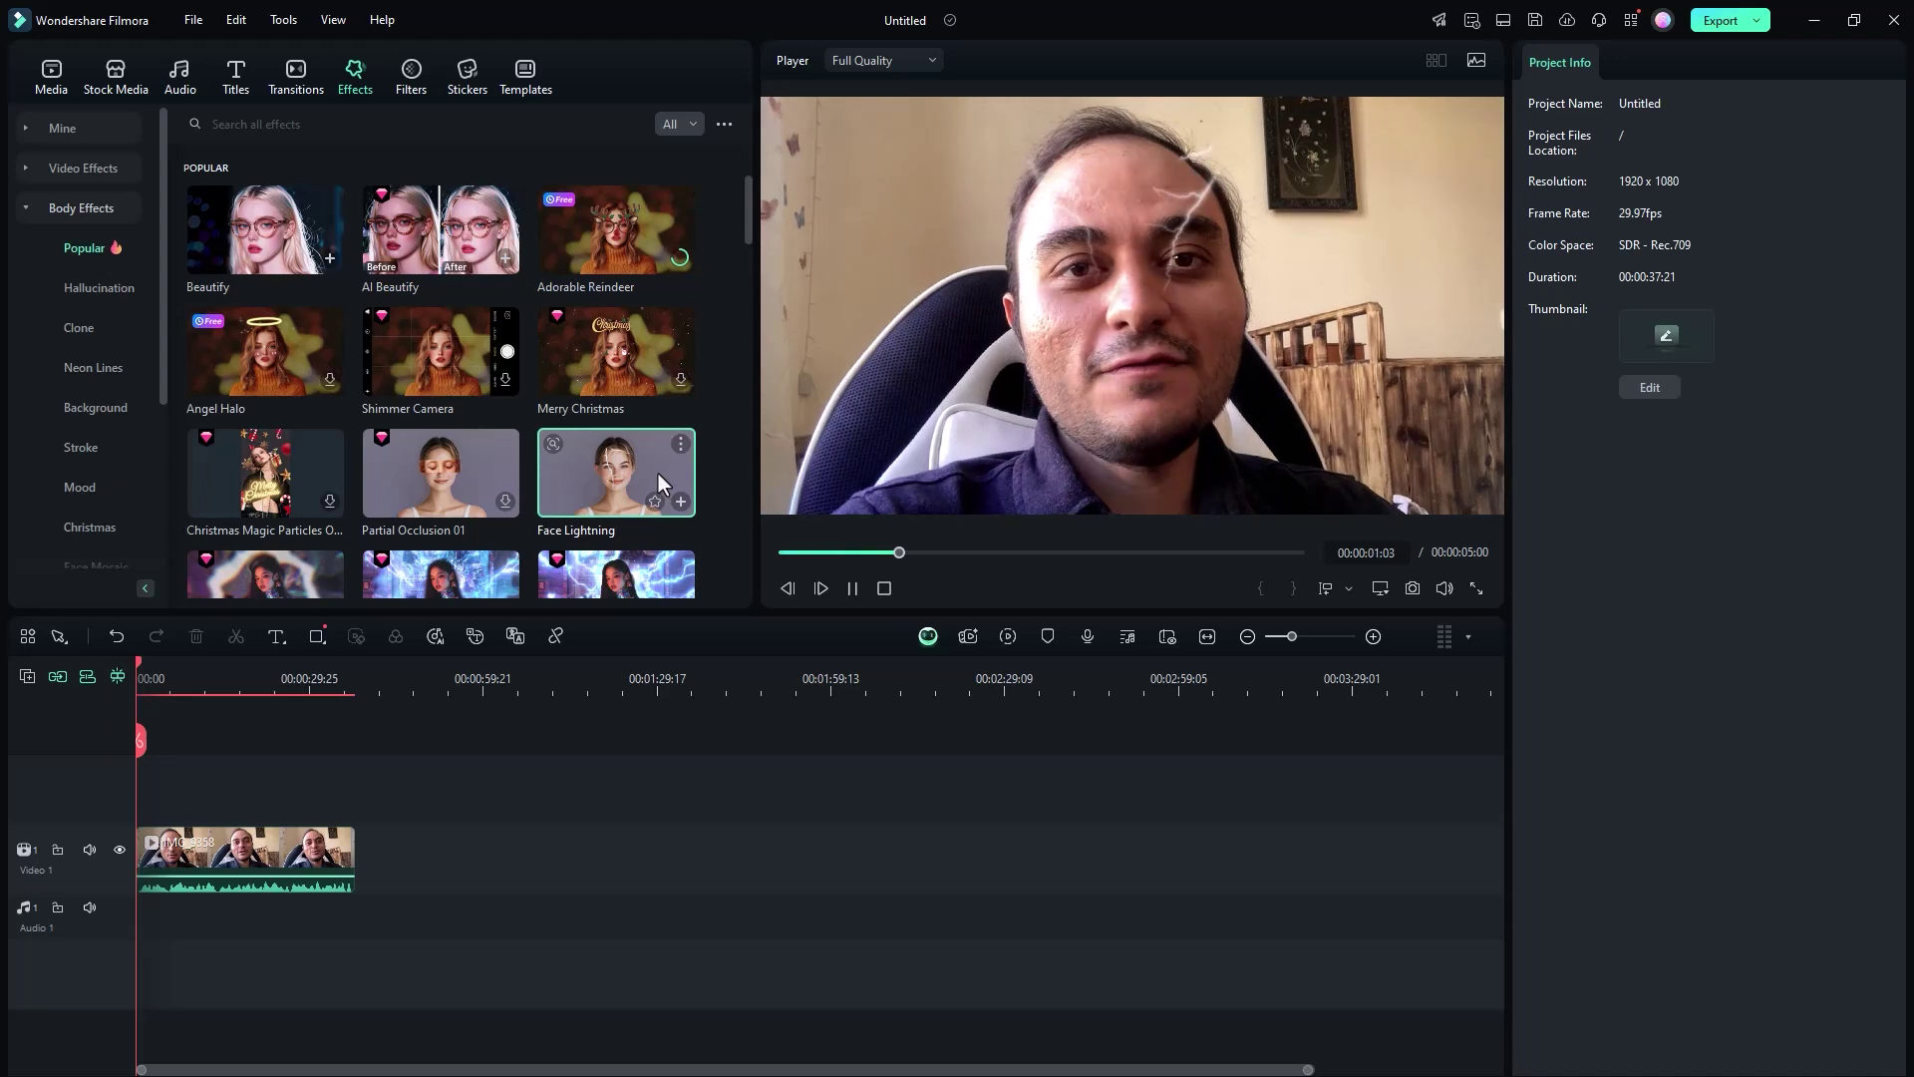
scroll(658, 474, down, 3)
click(459, 327)
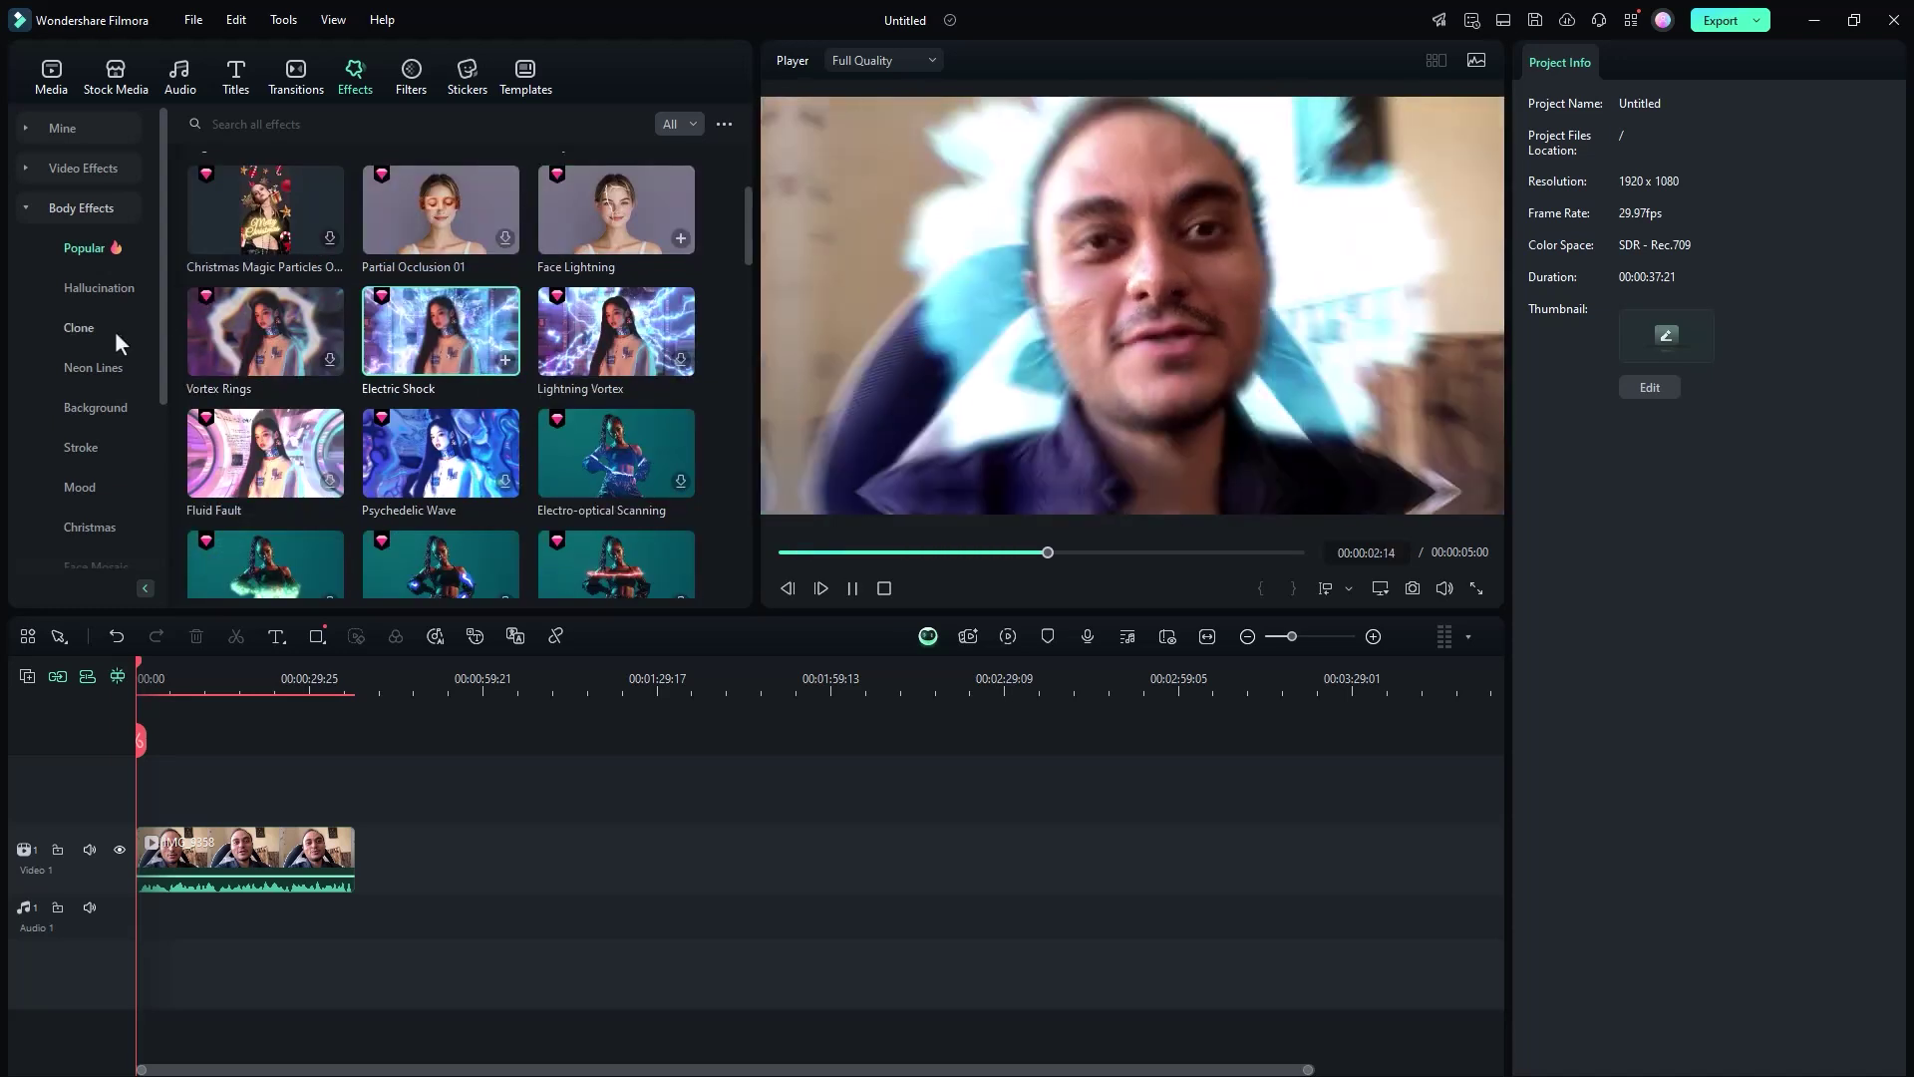
scroll(78, 439, down, 5)
click(79, 451)
scroll(577, 517, down, 10)
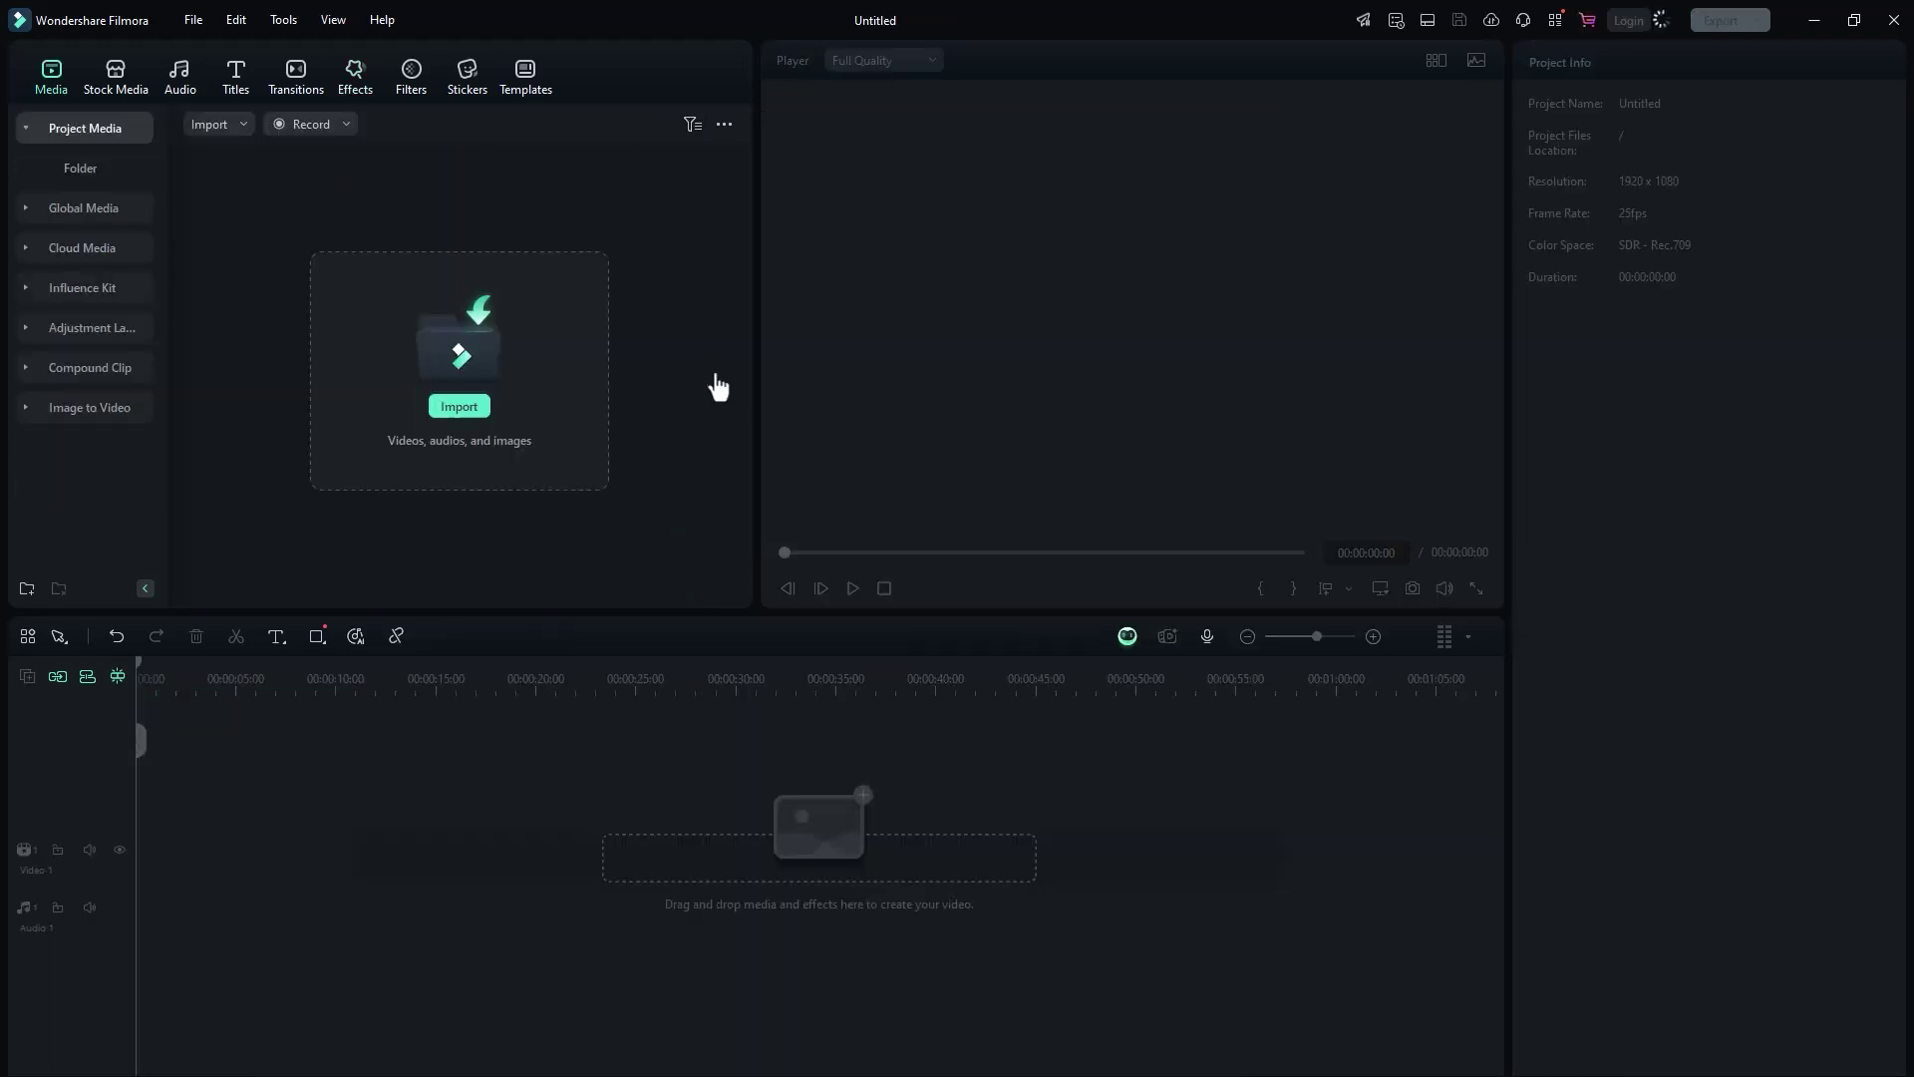
- Add the Glitch Logo Reveal template, play it, and ungroup it to select the LOGO title
click(528, 83)
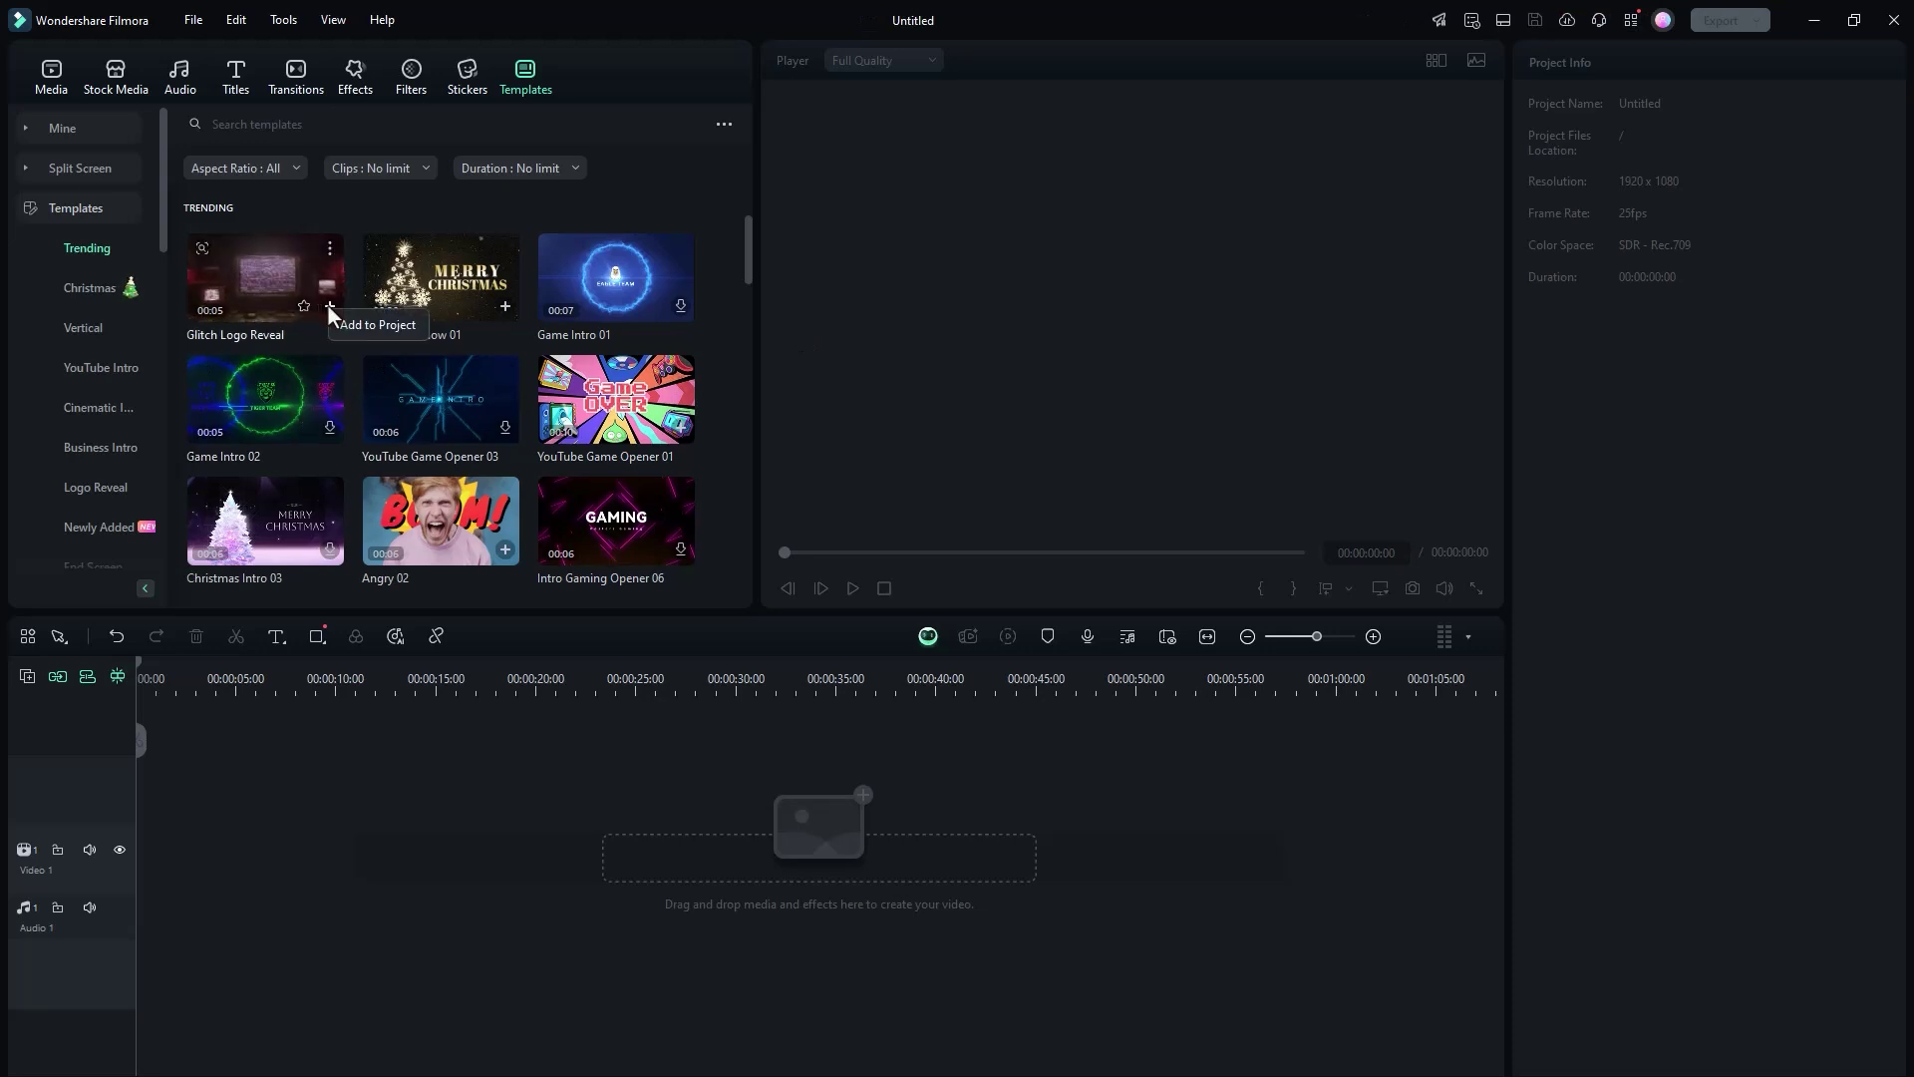
click(328, 307)
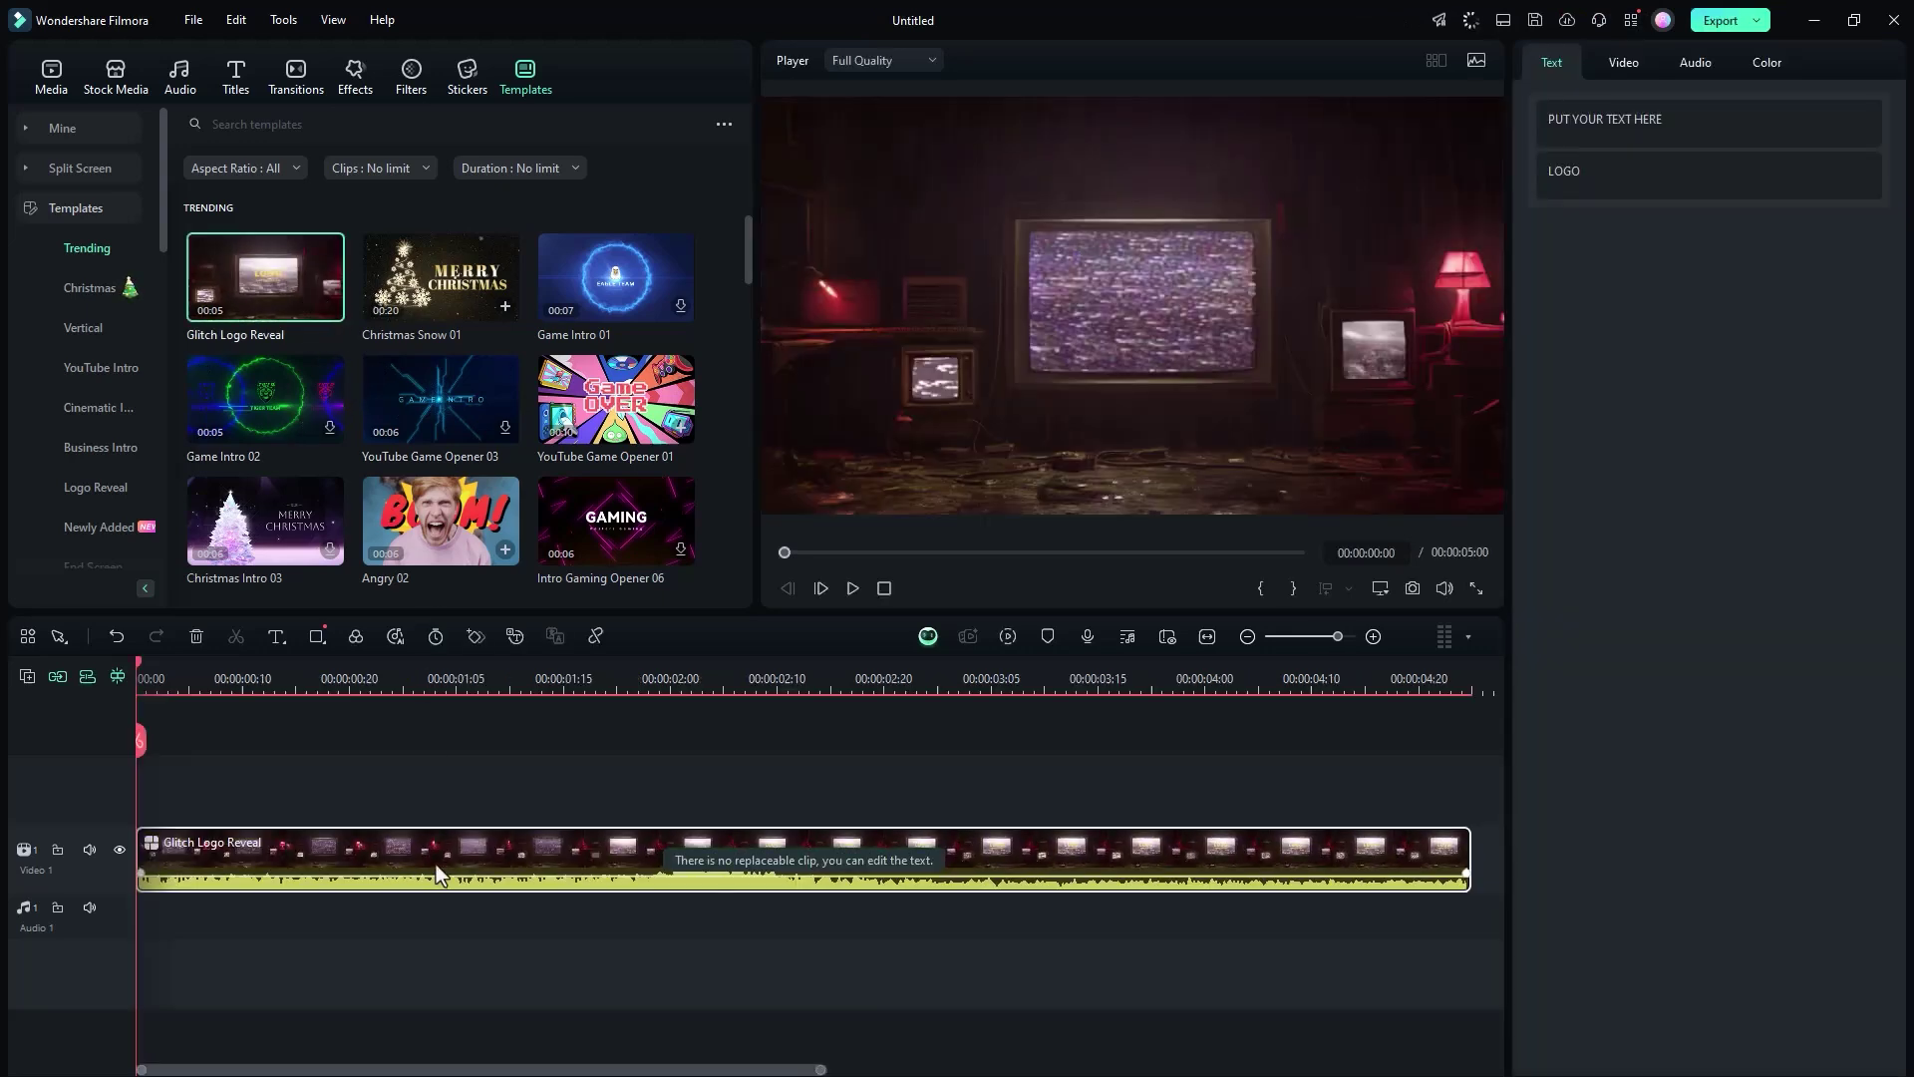
key(space)
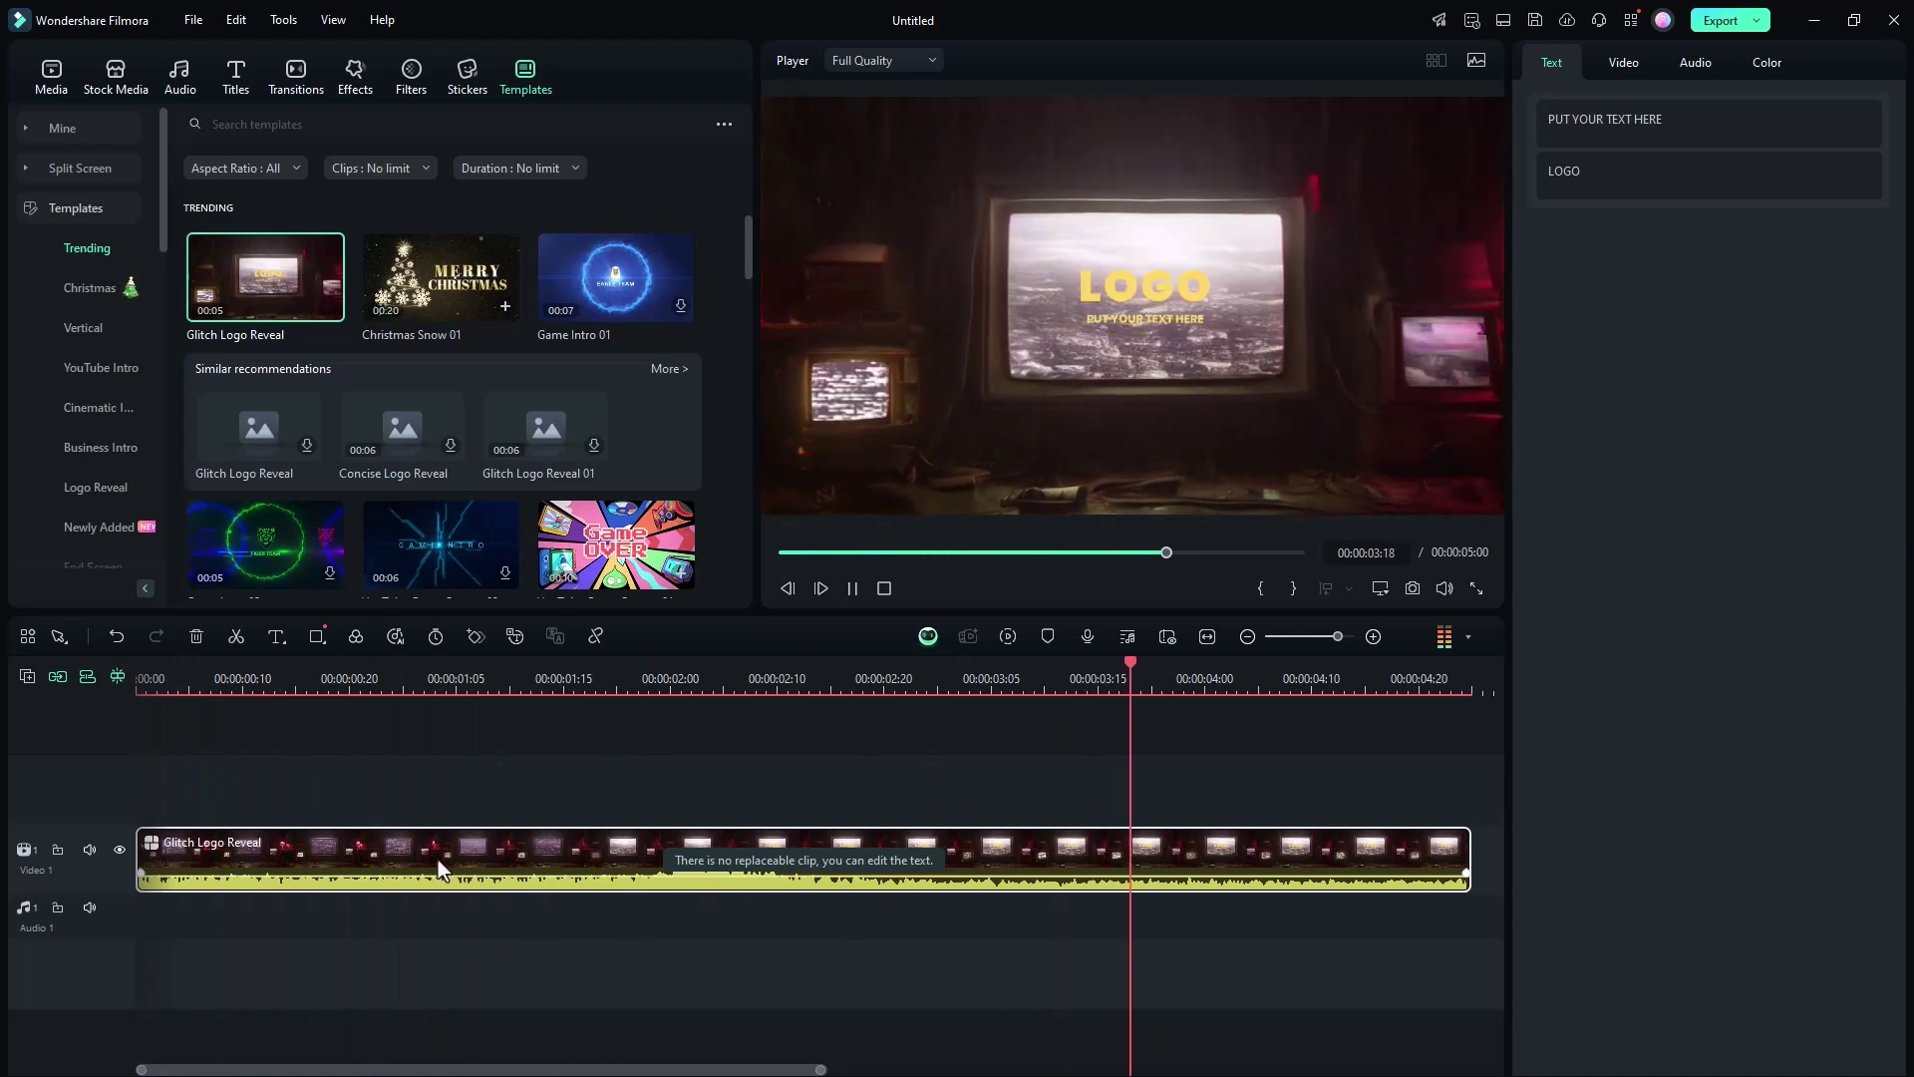
double_click(432, 852)
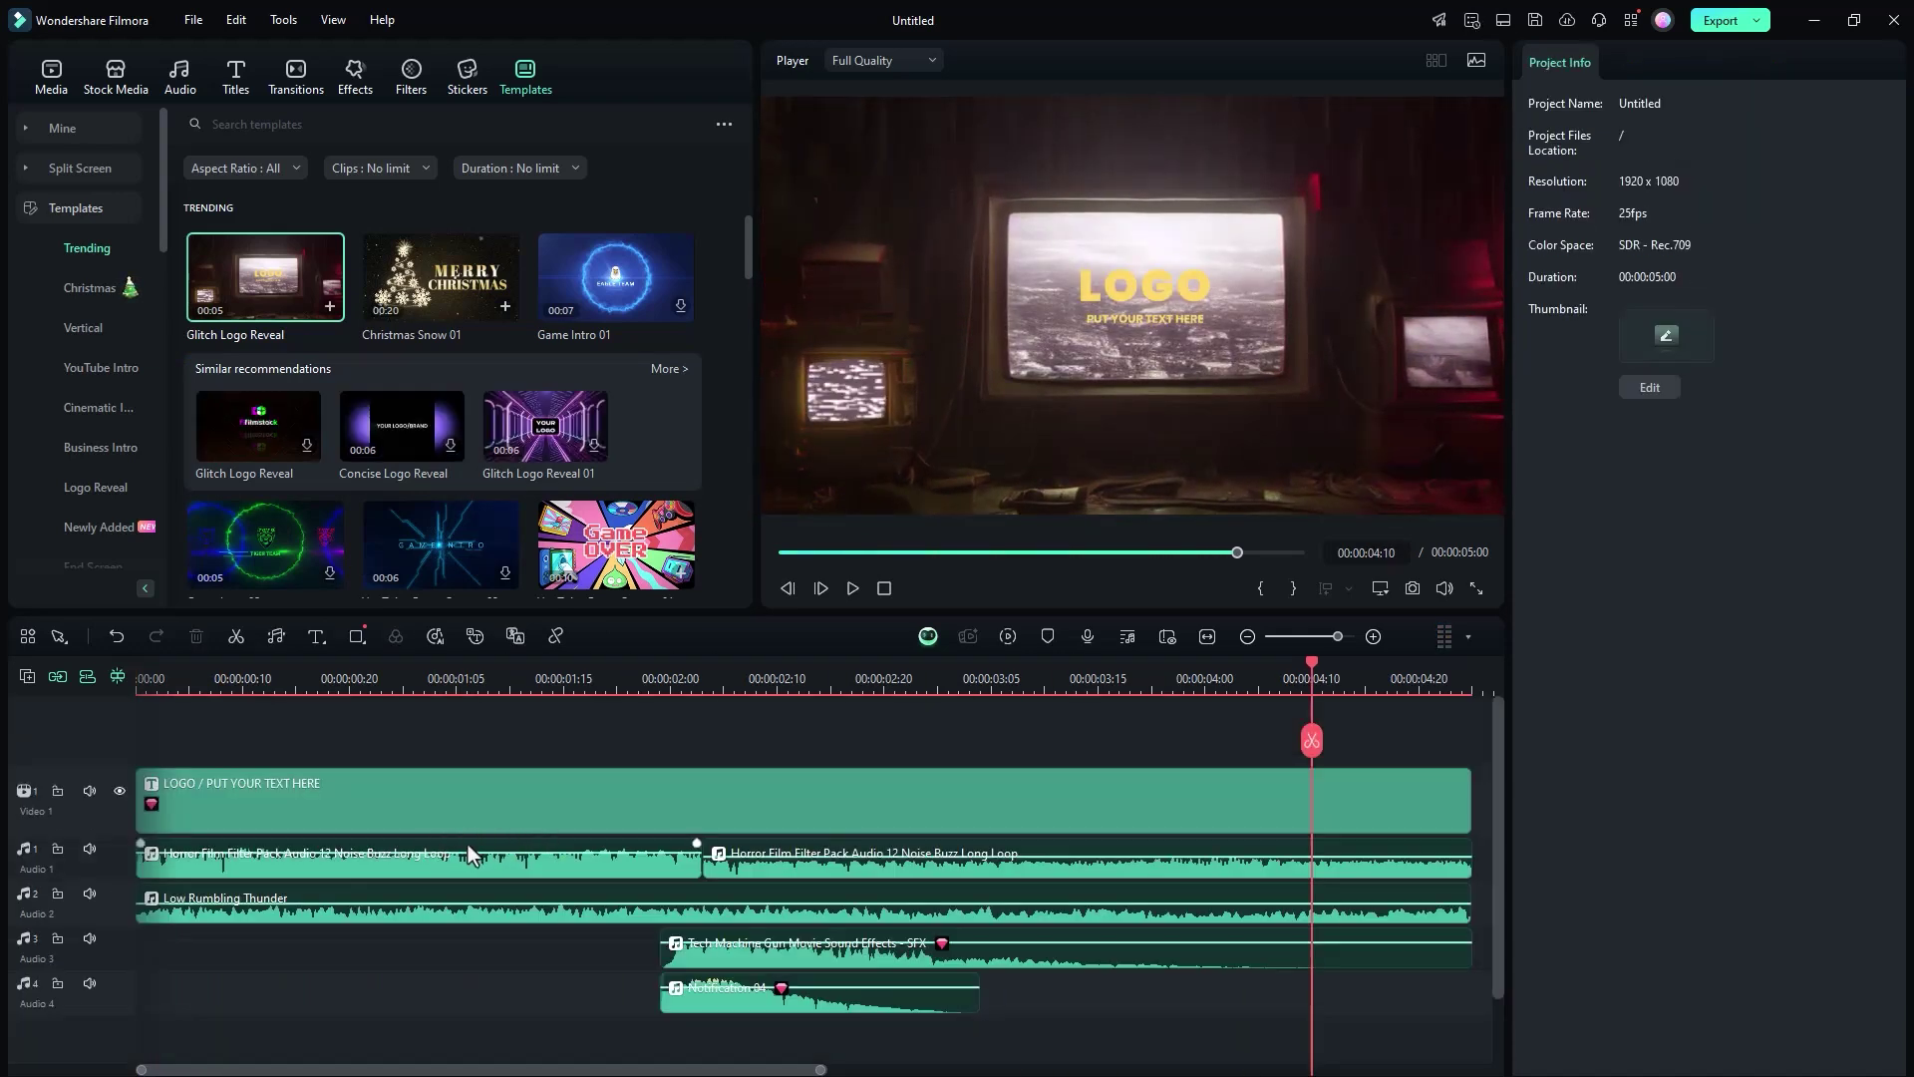
click(433, 816)
click(1674, 612)
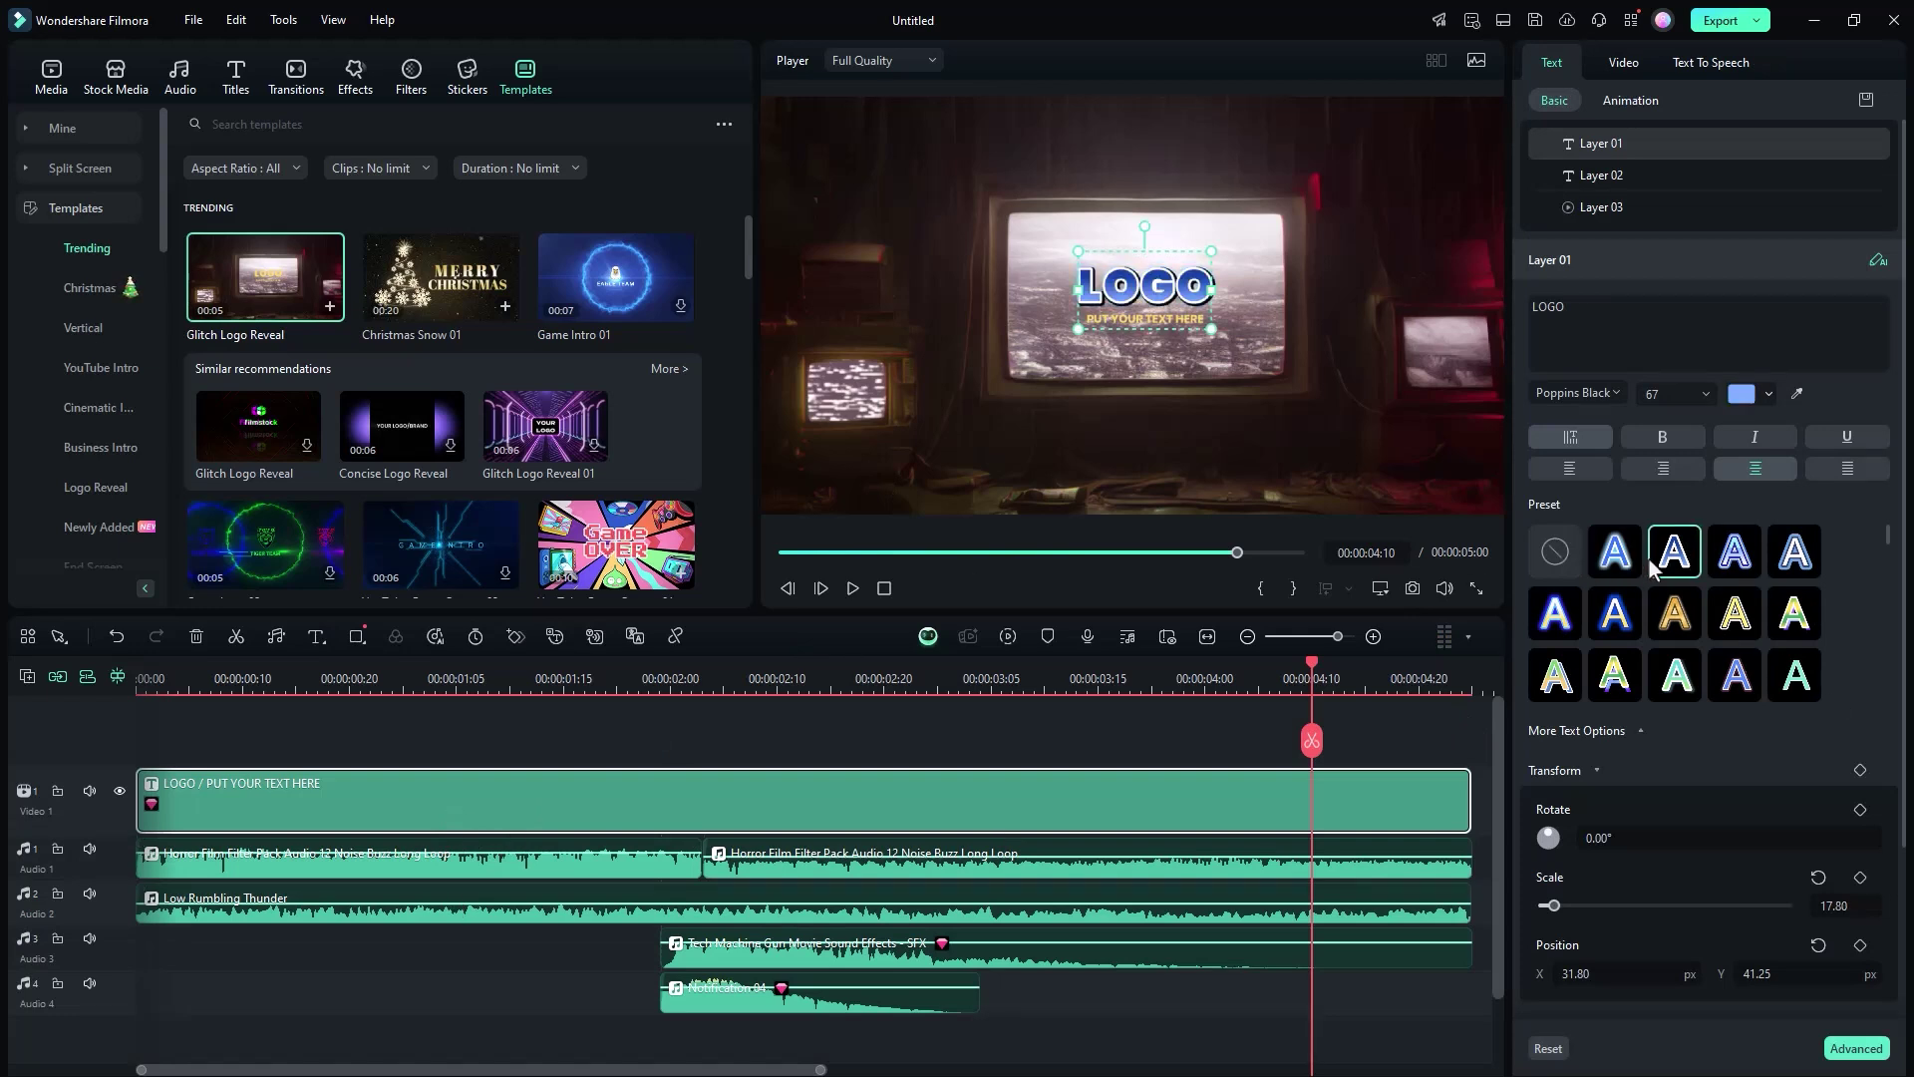
- Preview Game Intro 01, then browse Vertical and YouTube Intro templates to YouTube Game Opener 06
click(631, 283)
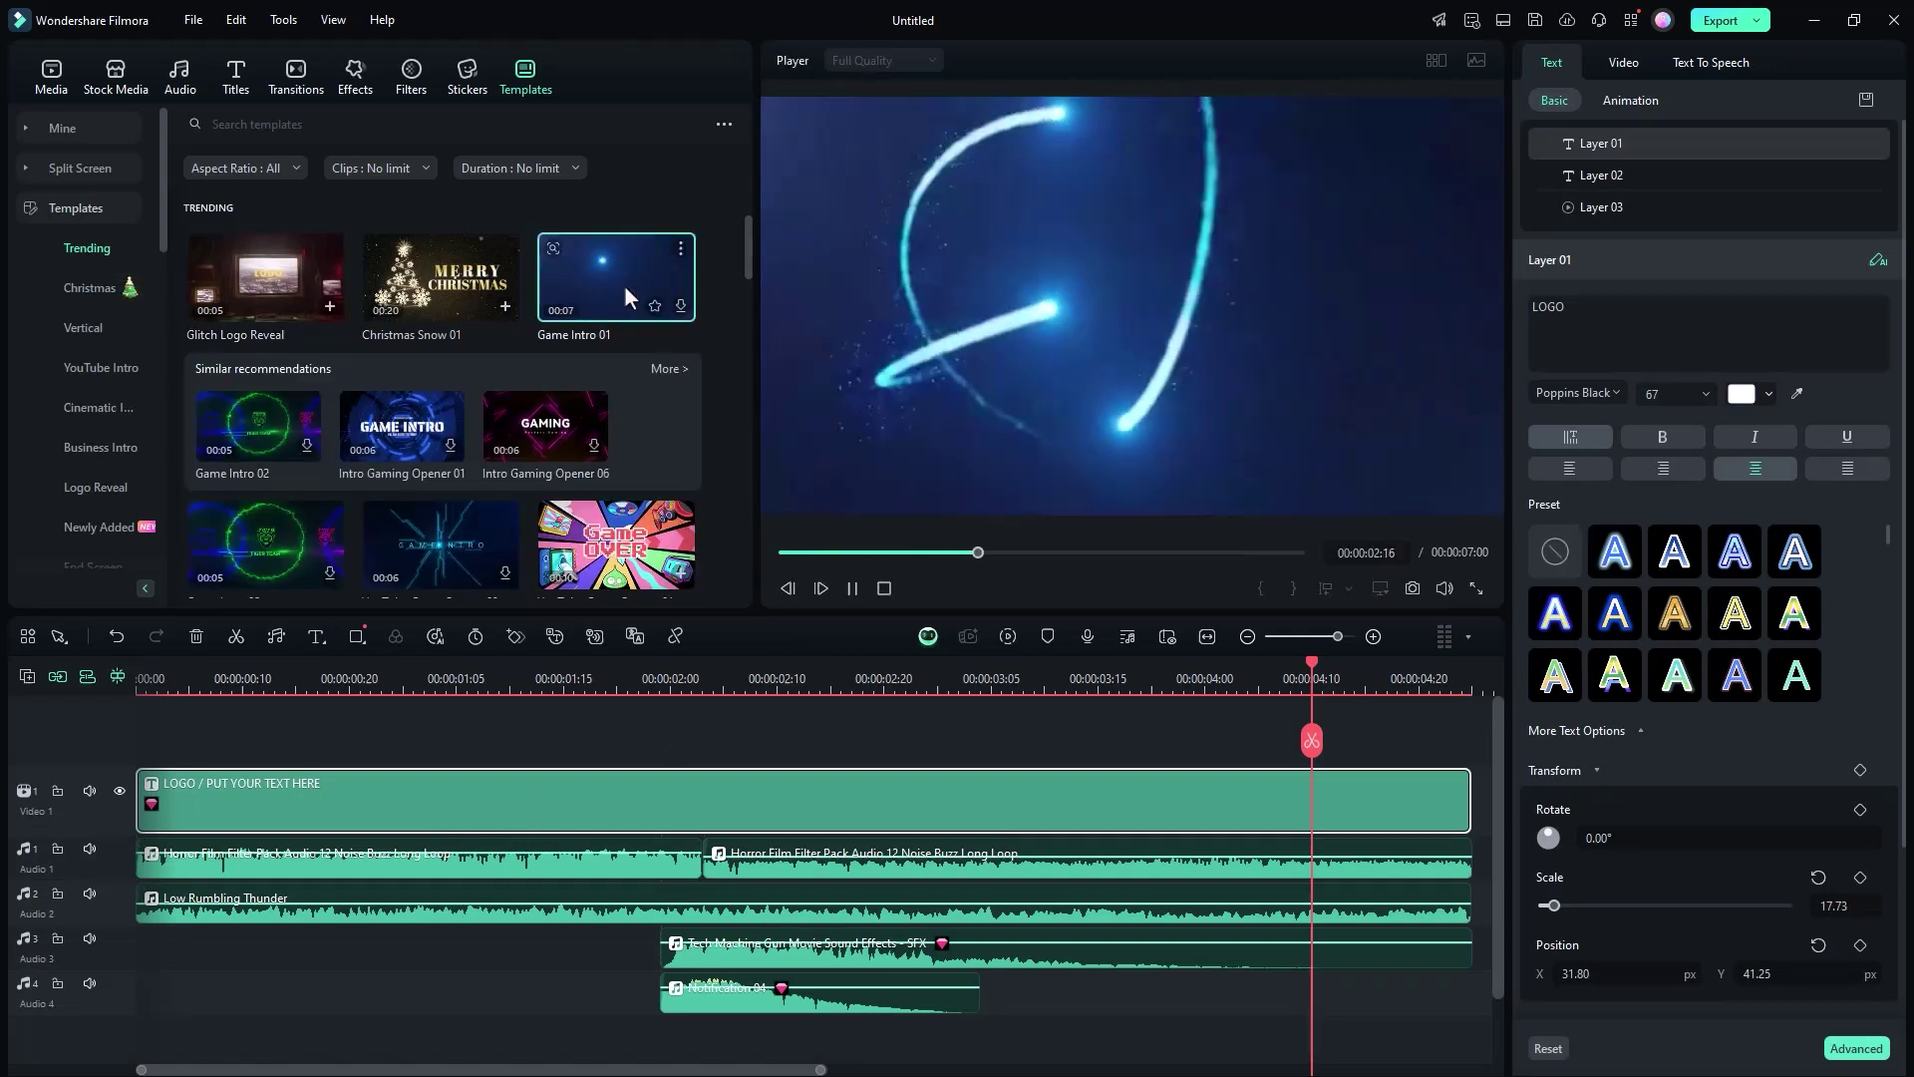
scroll(558, 299, down, 5)
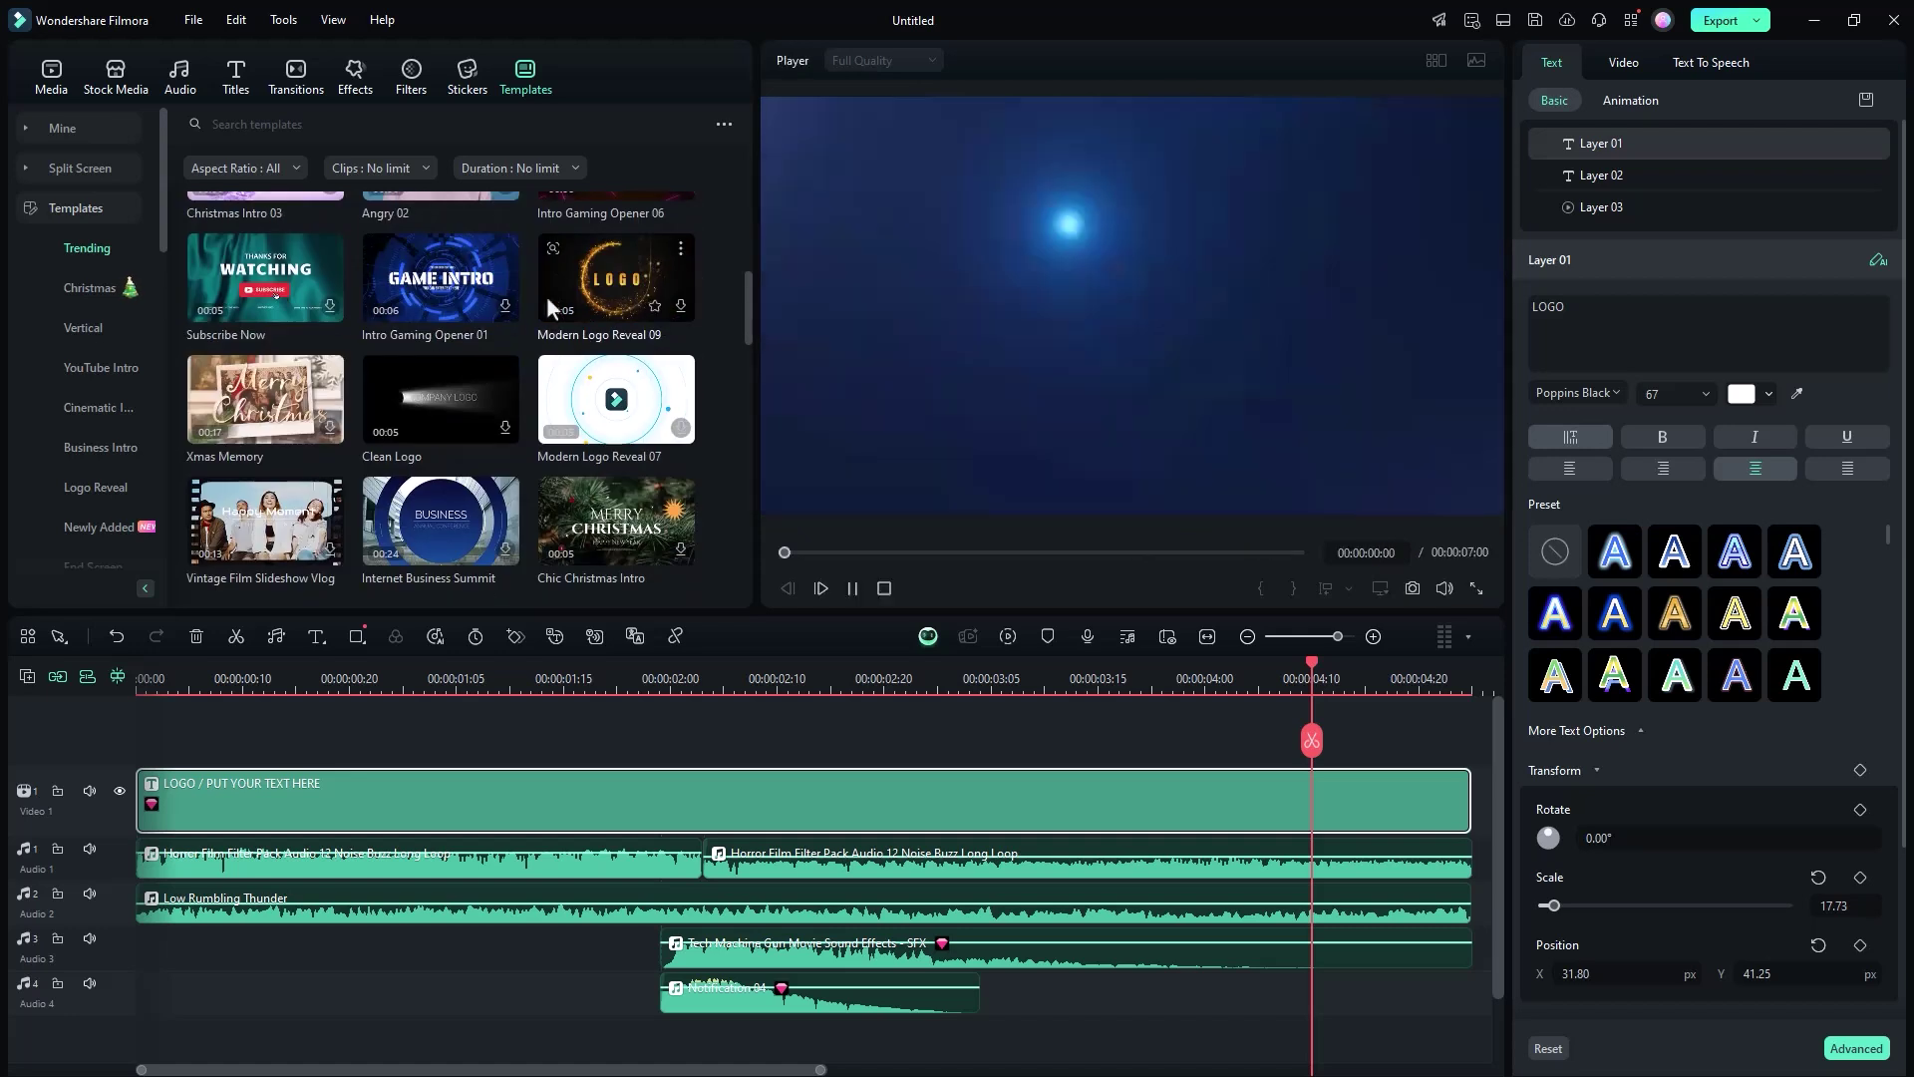
click(83, 327)
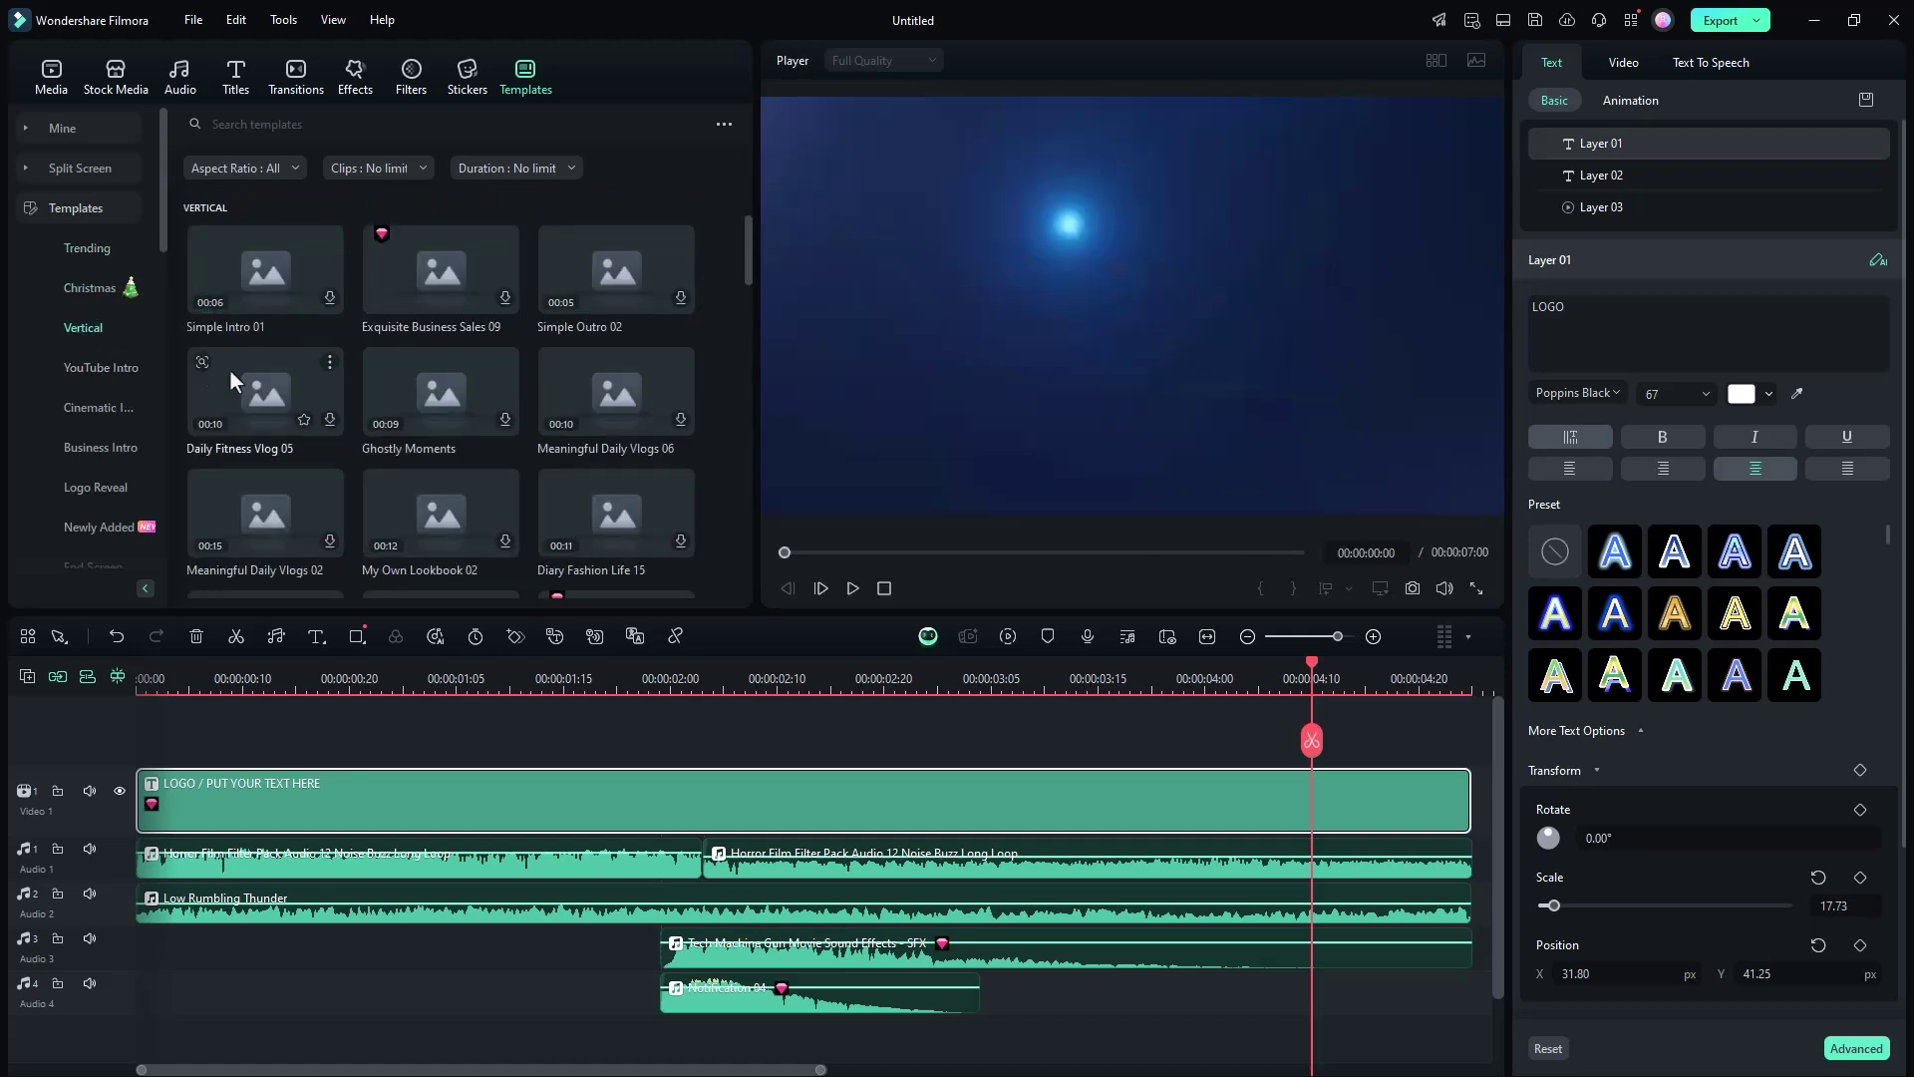
click(110, 368)
click(493, 417)
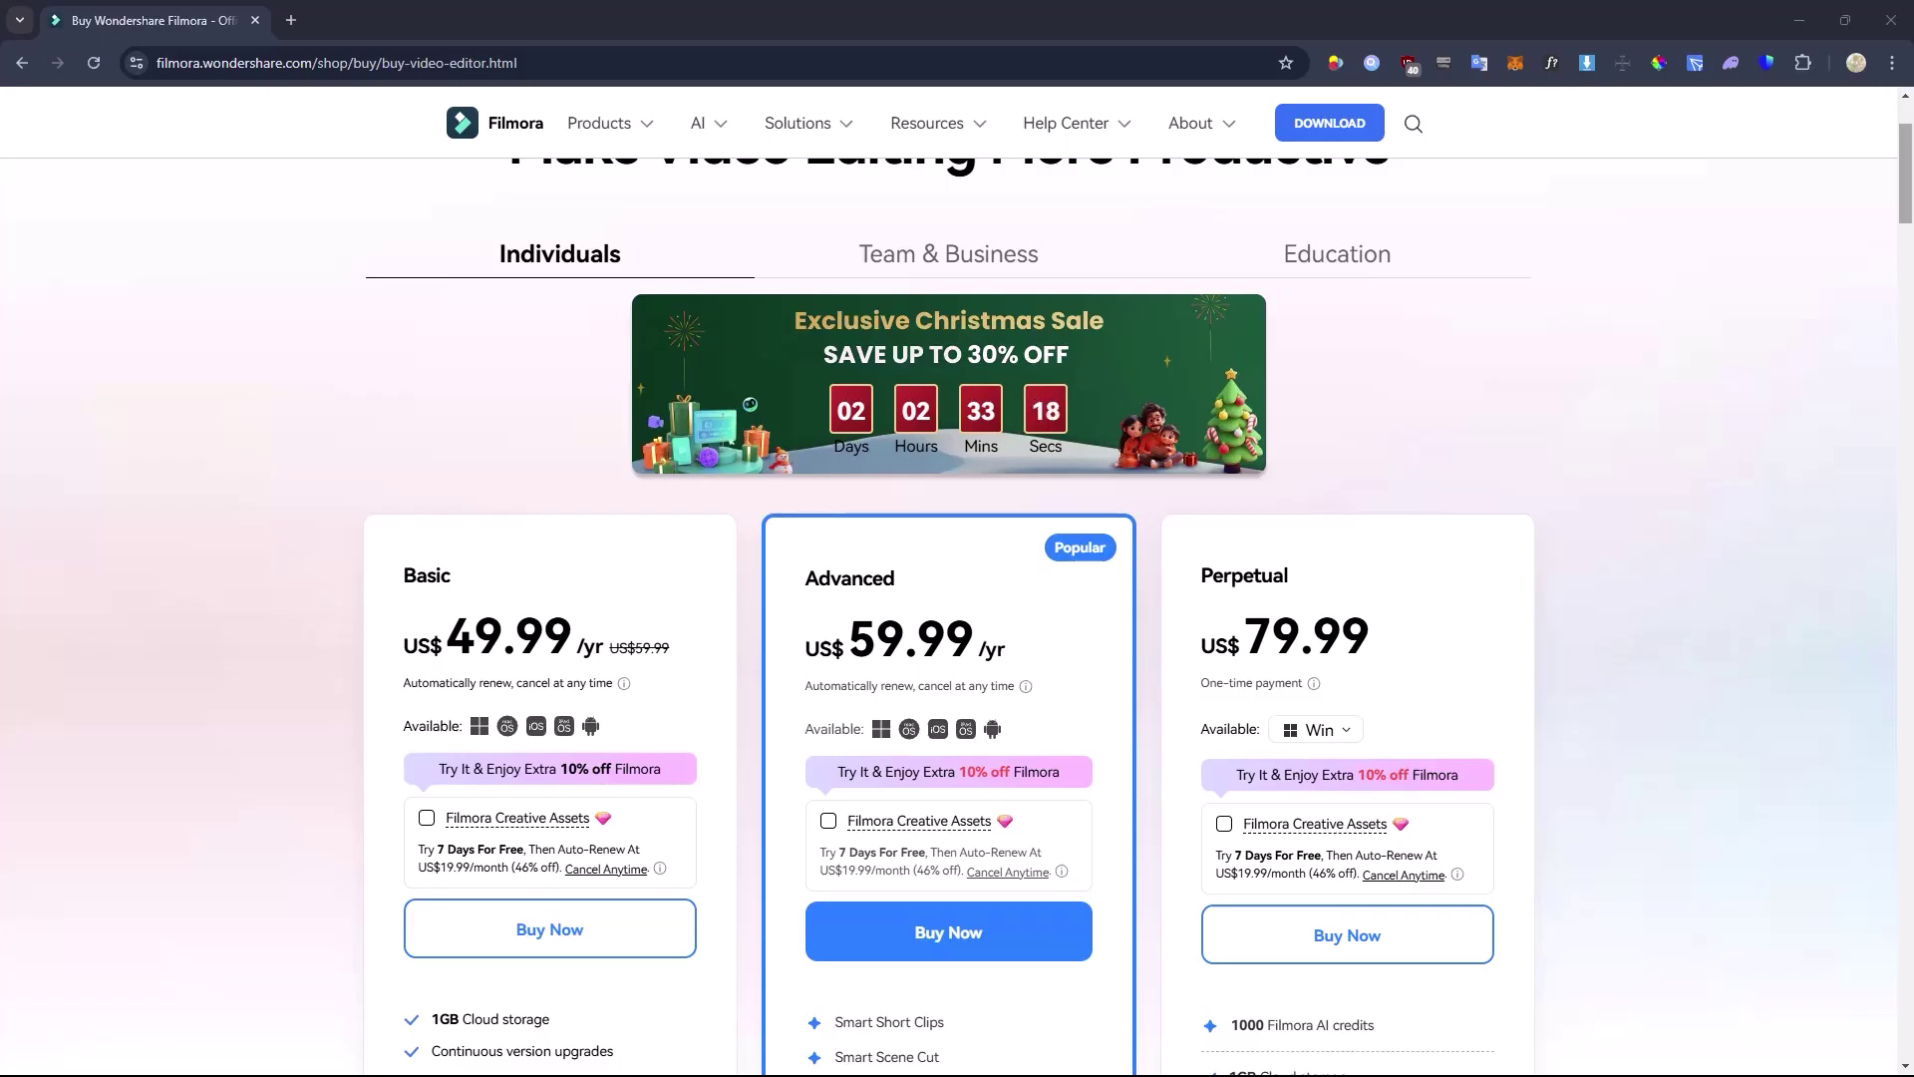
- Scroll past the Basic, Advanced and Perpetual plan cards down to the Compare All Plans table
scroll(949, 618, down, 3)
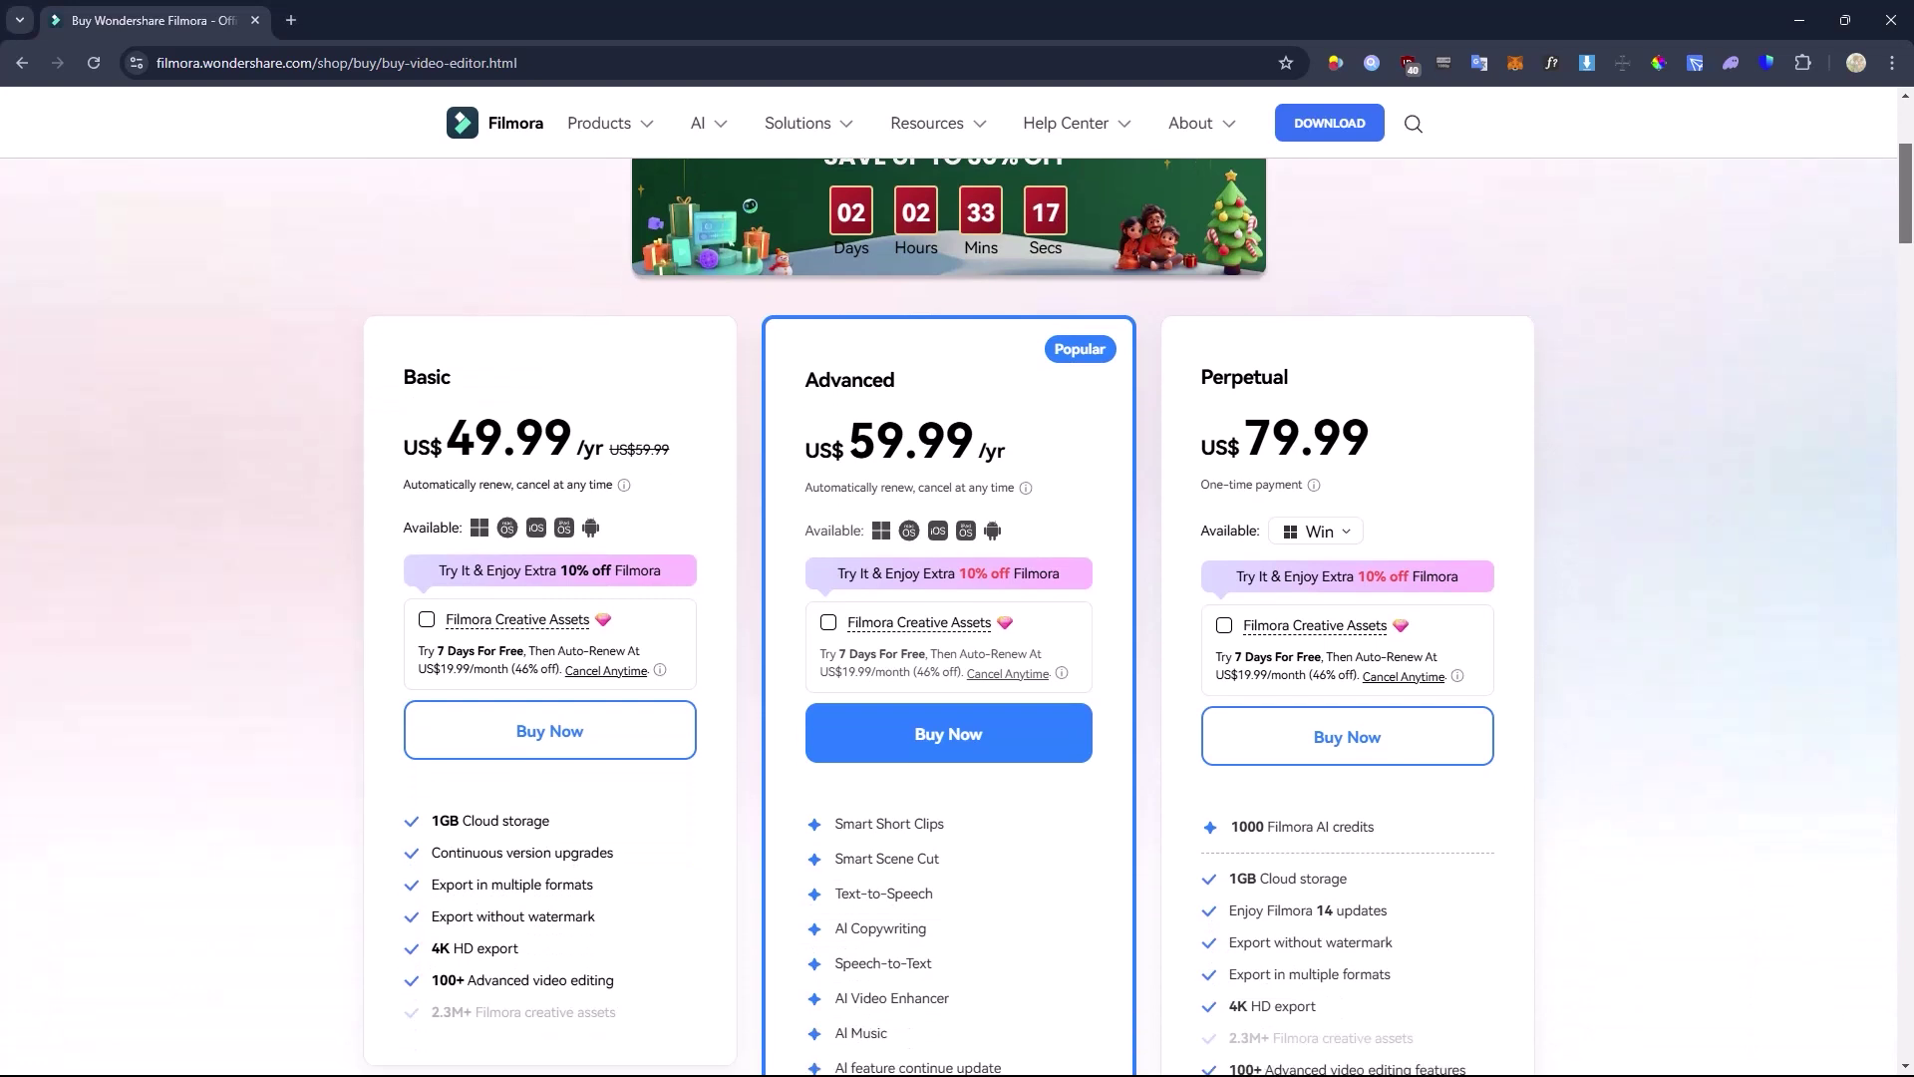
scroll(949, 618, down, 1)
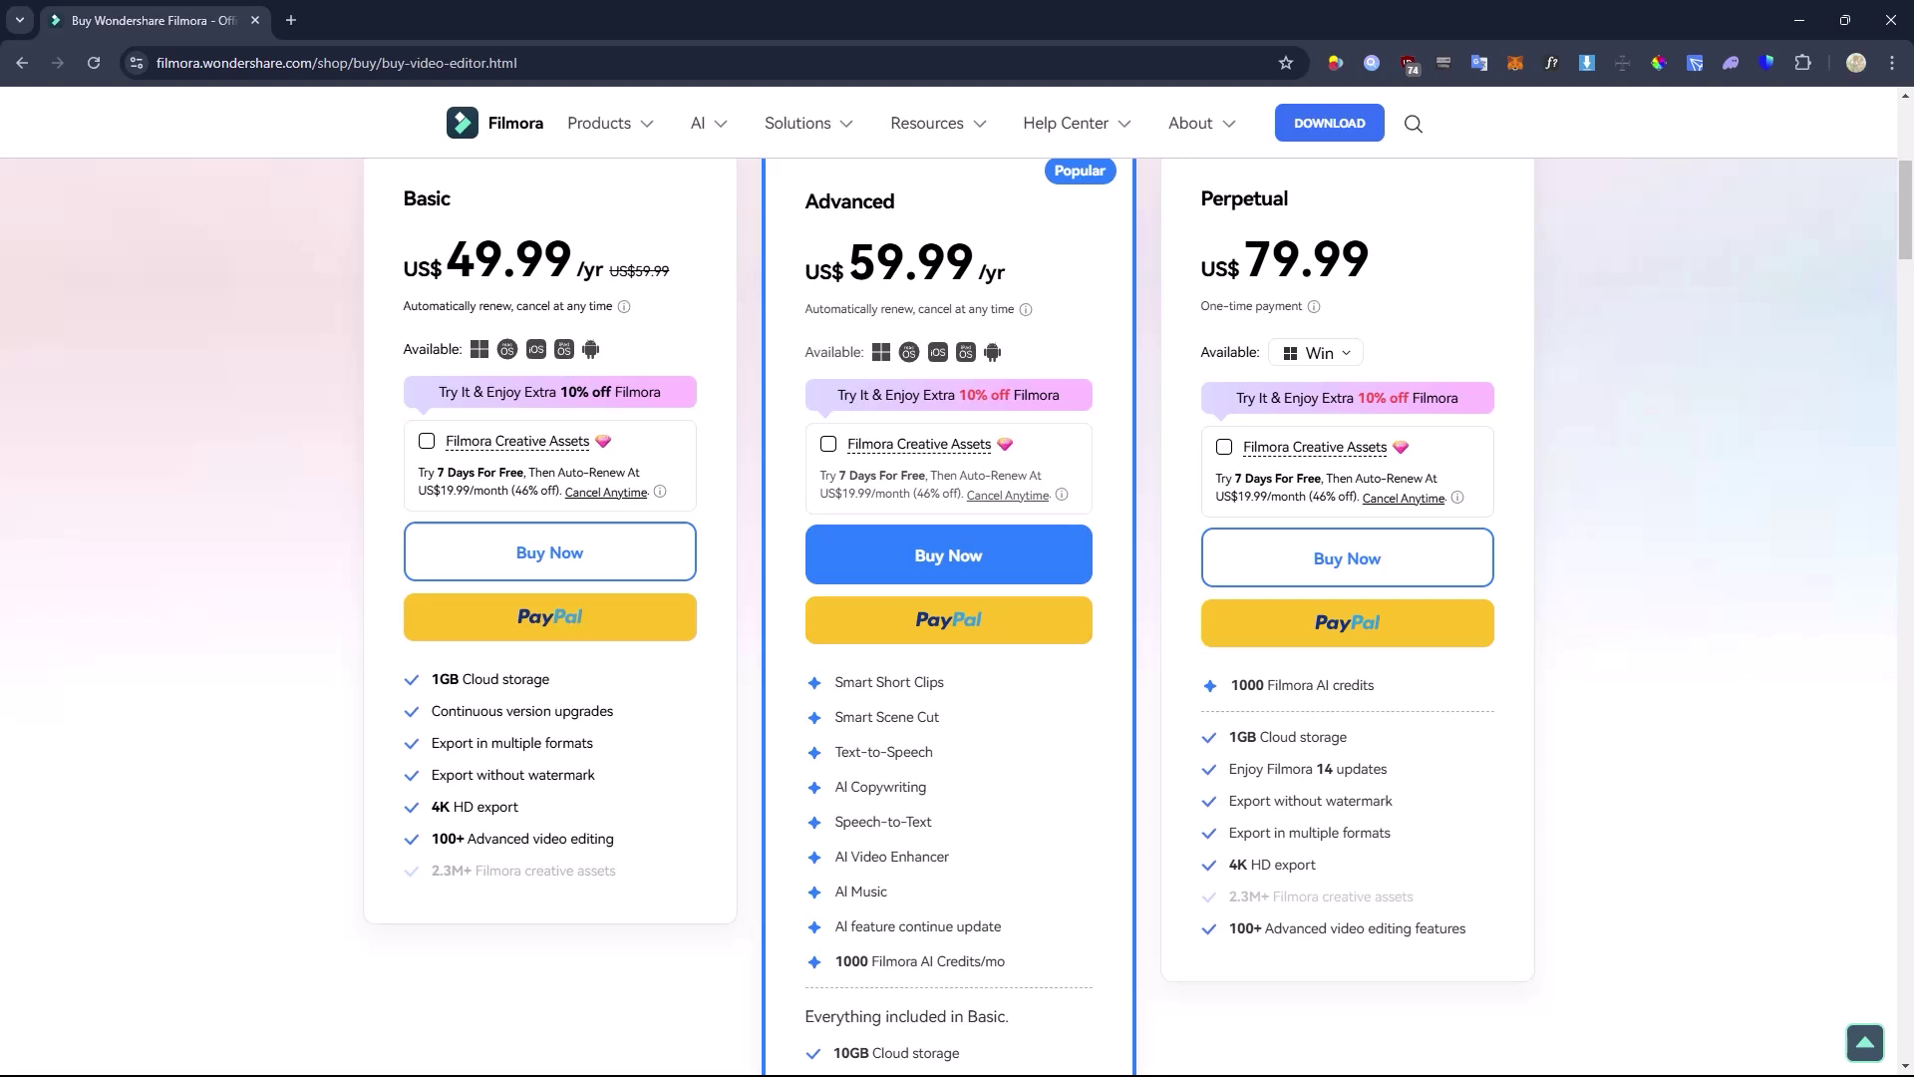
scroll(957, 613, down, 10)
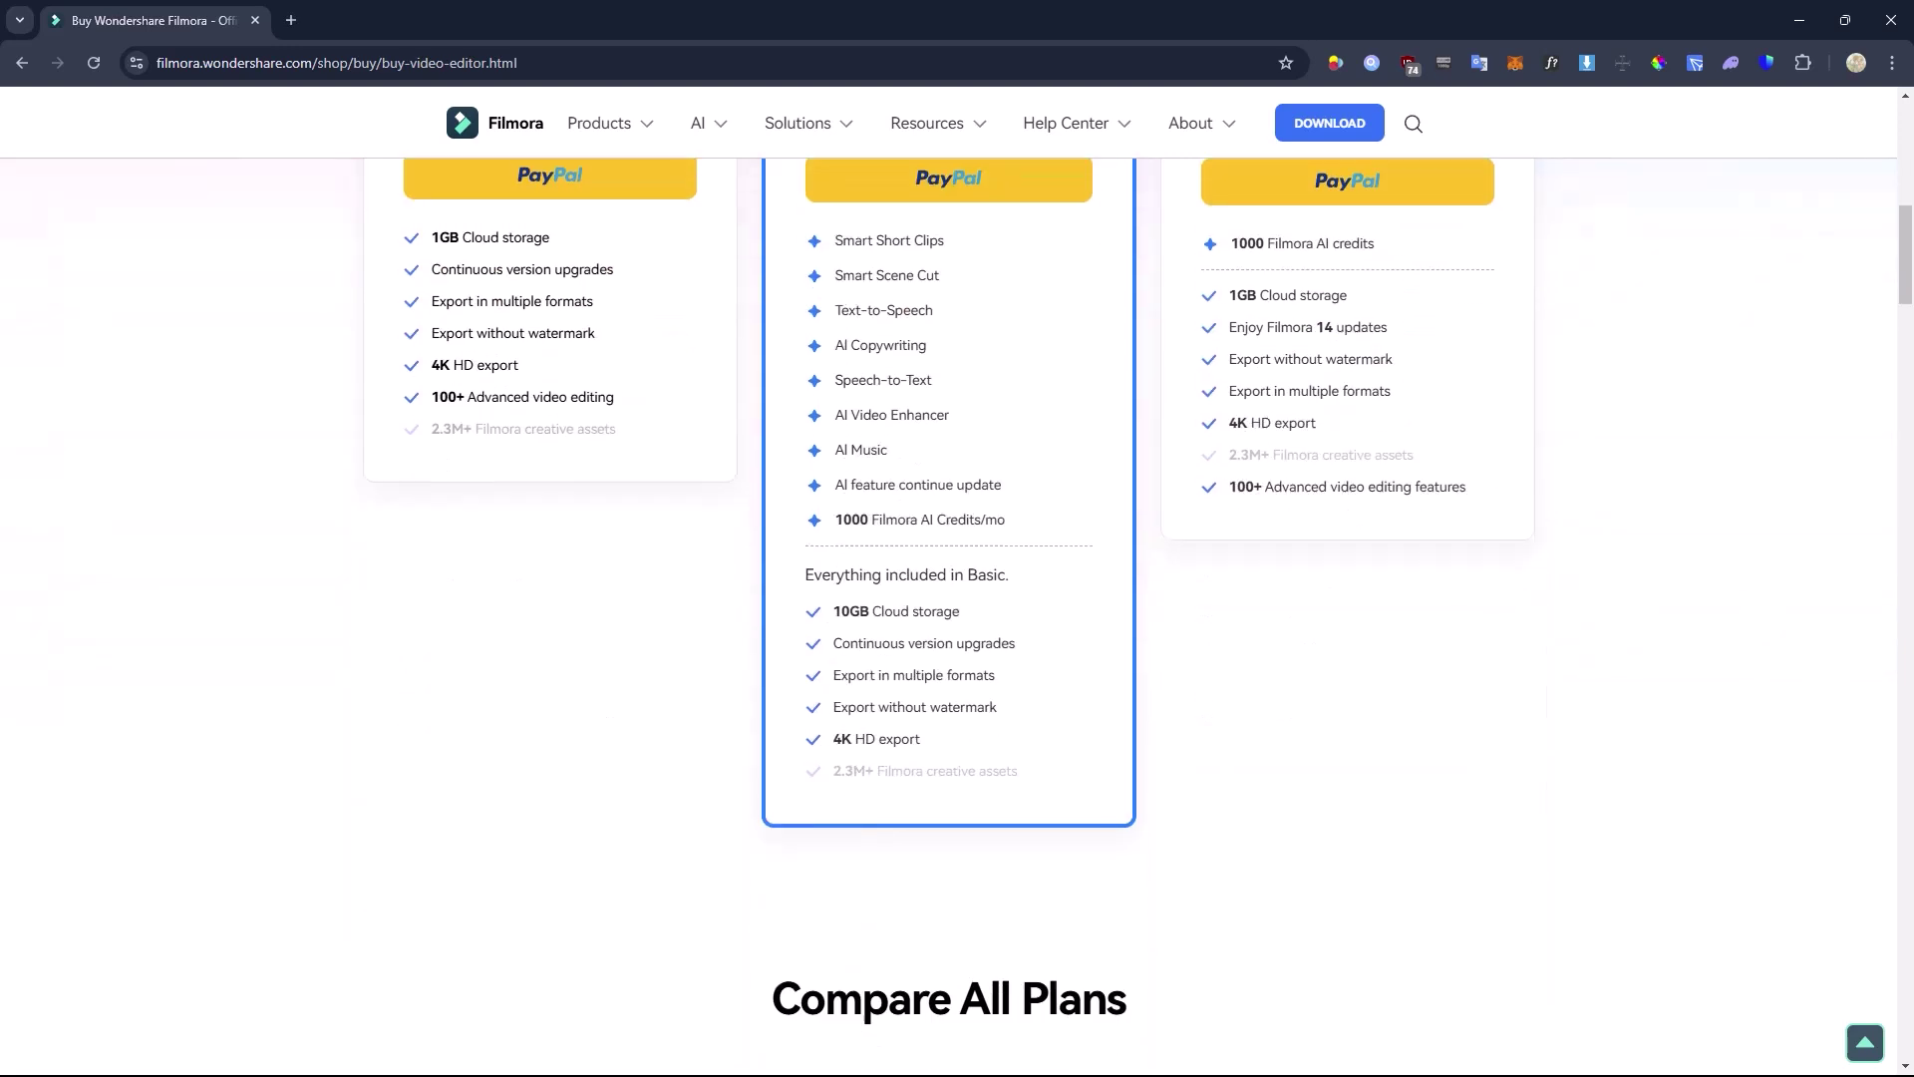
scroll(957, 613, down, 7)
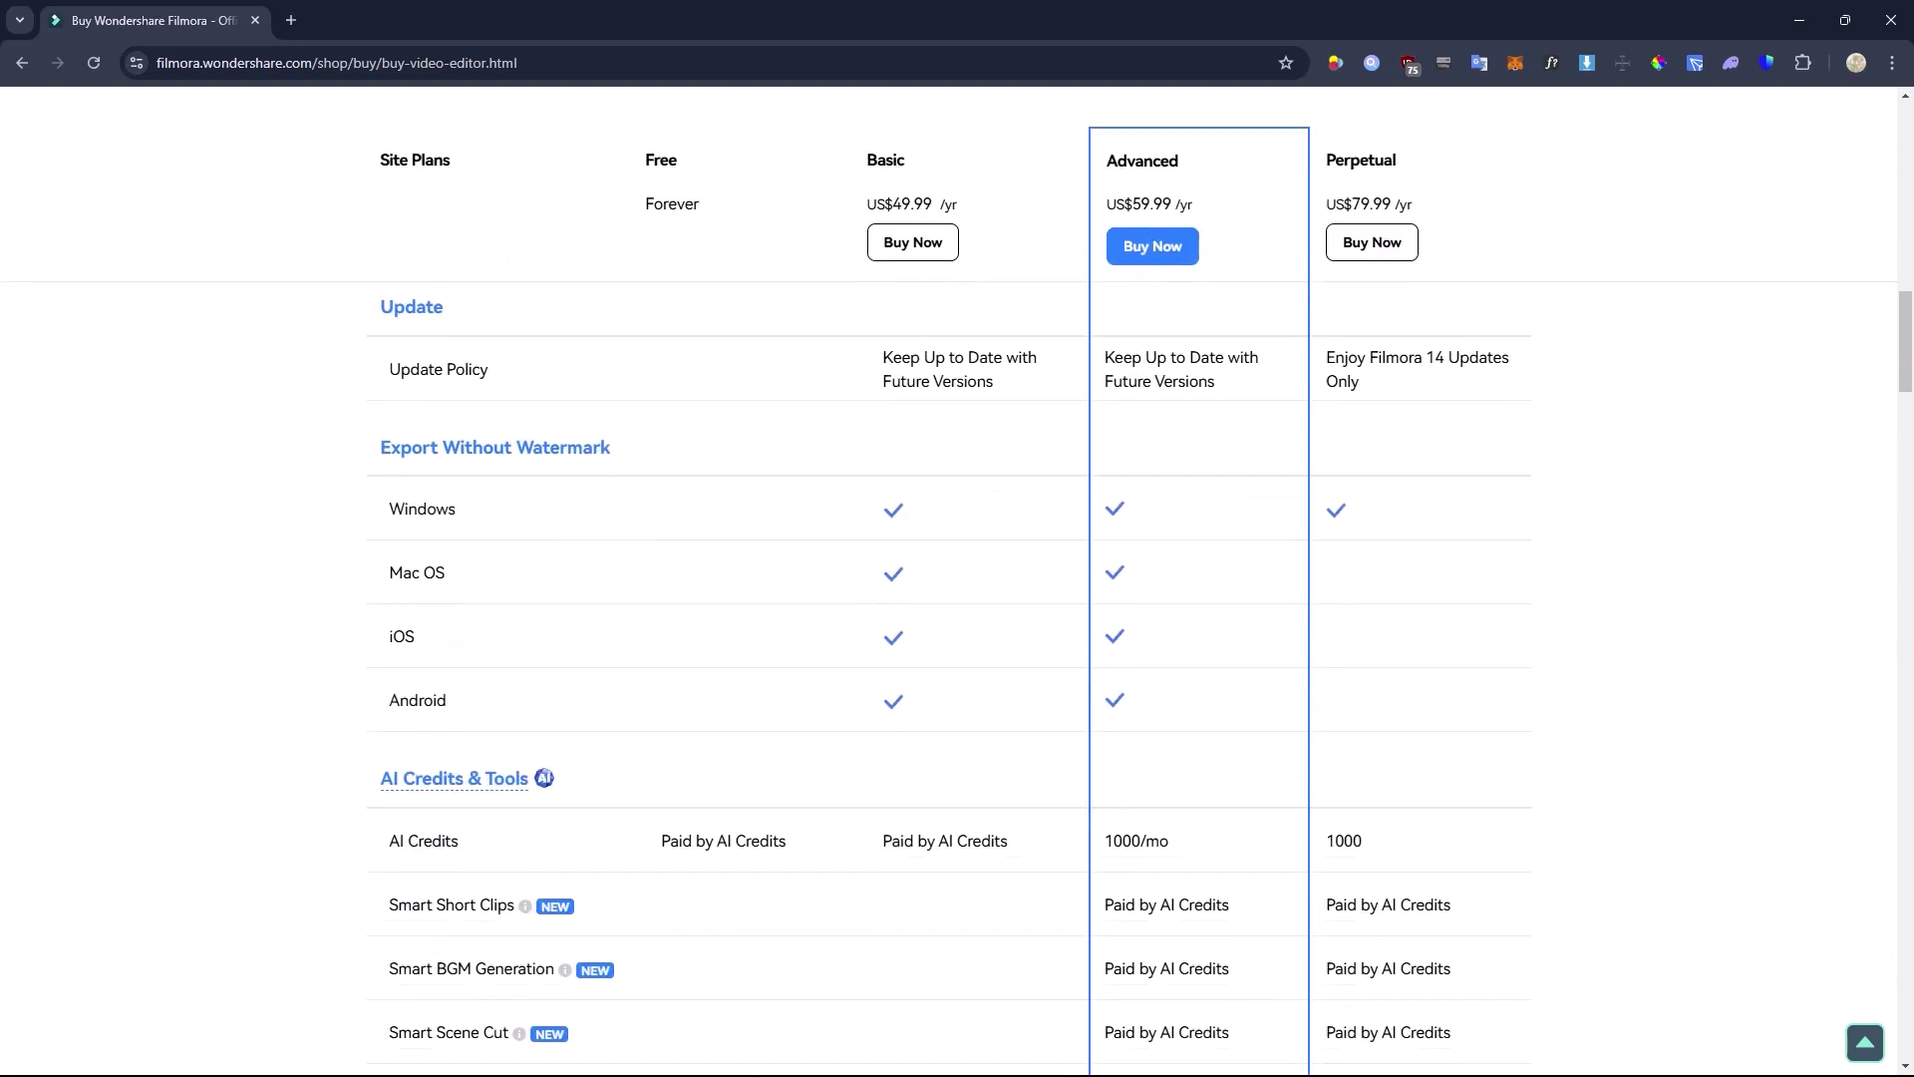
scroll(957, 613, down, 7)
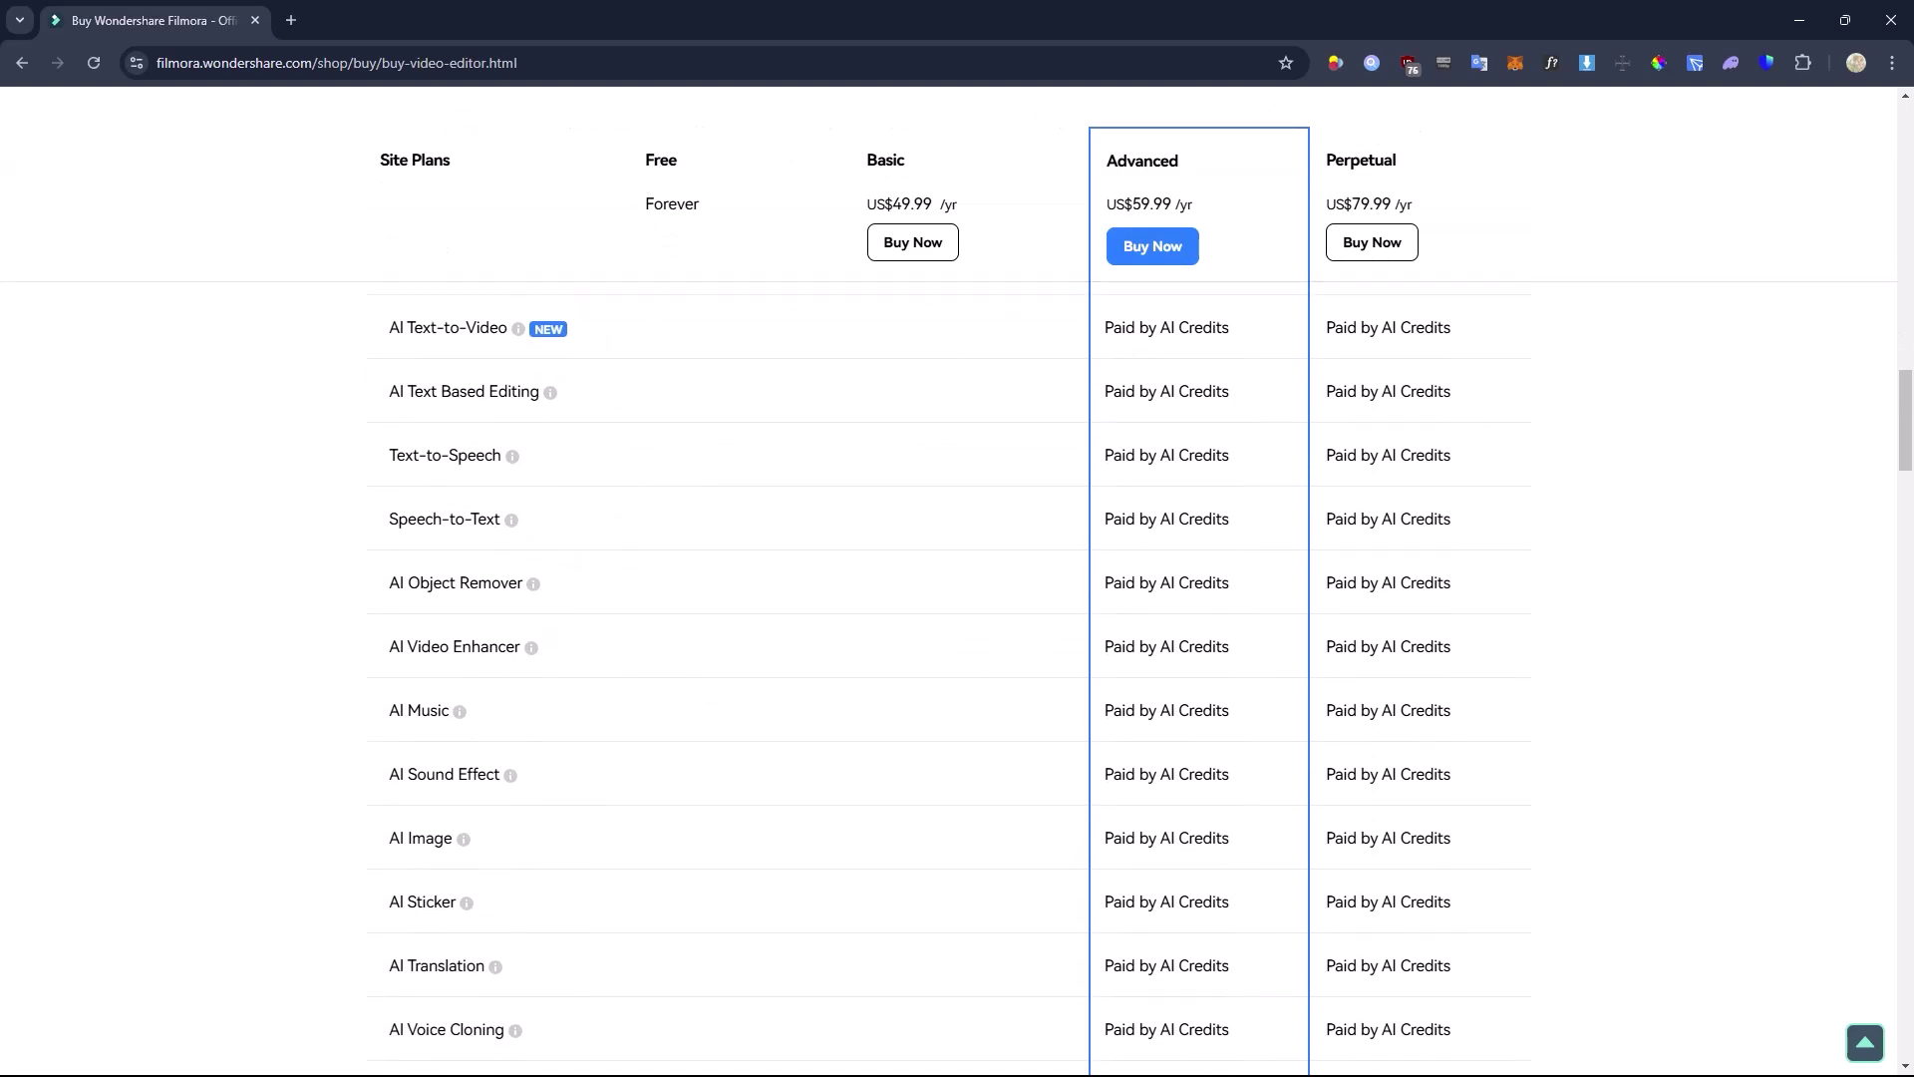
scroll(957, 613, down, 8)
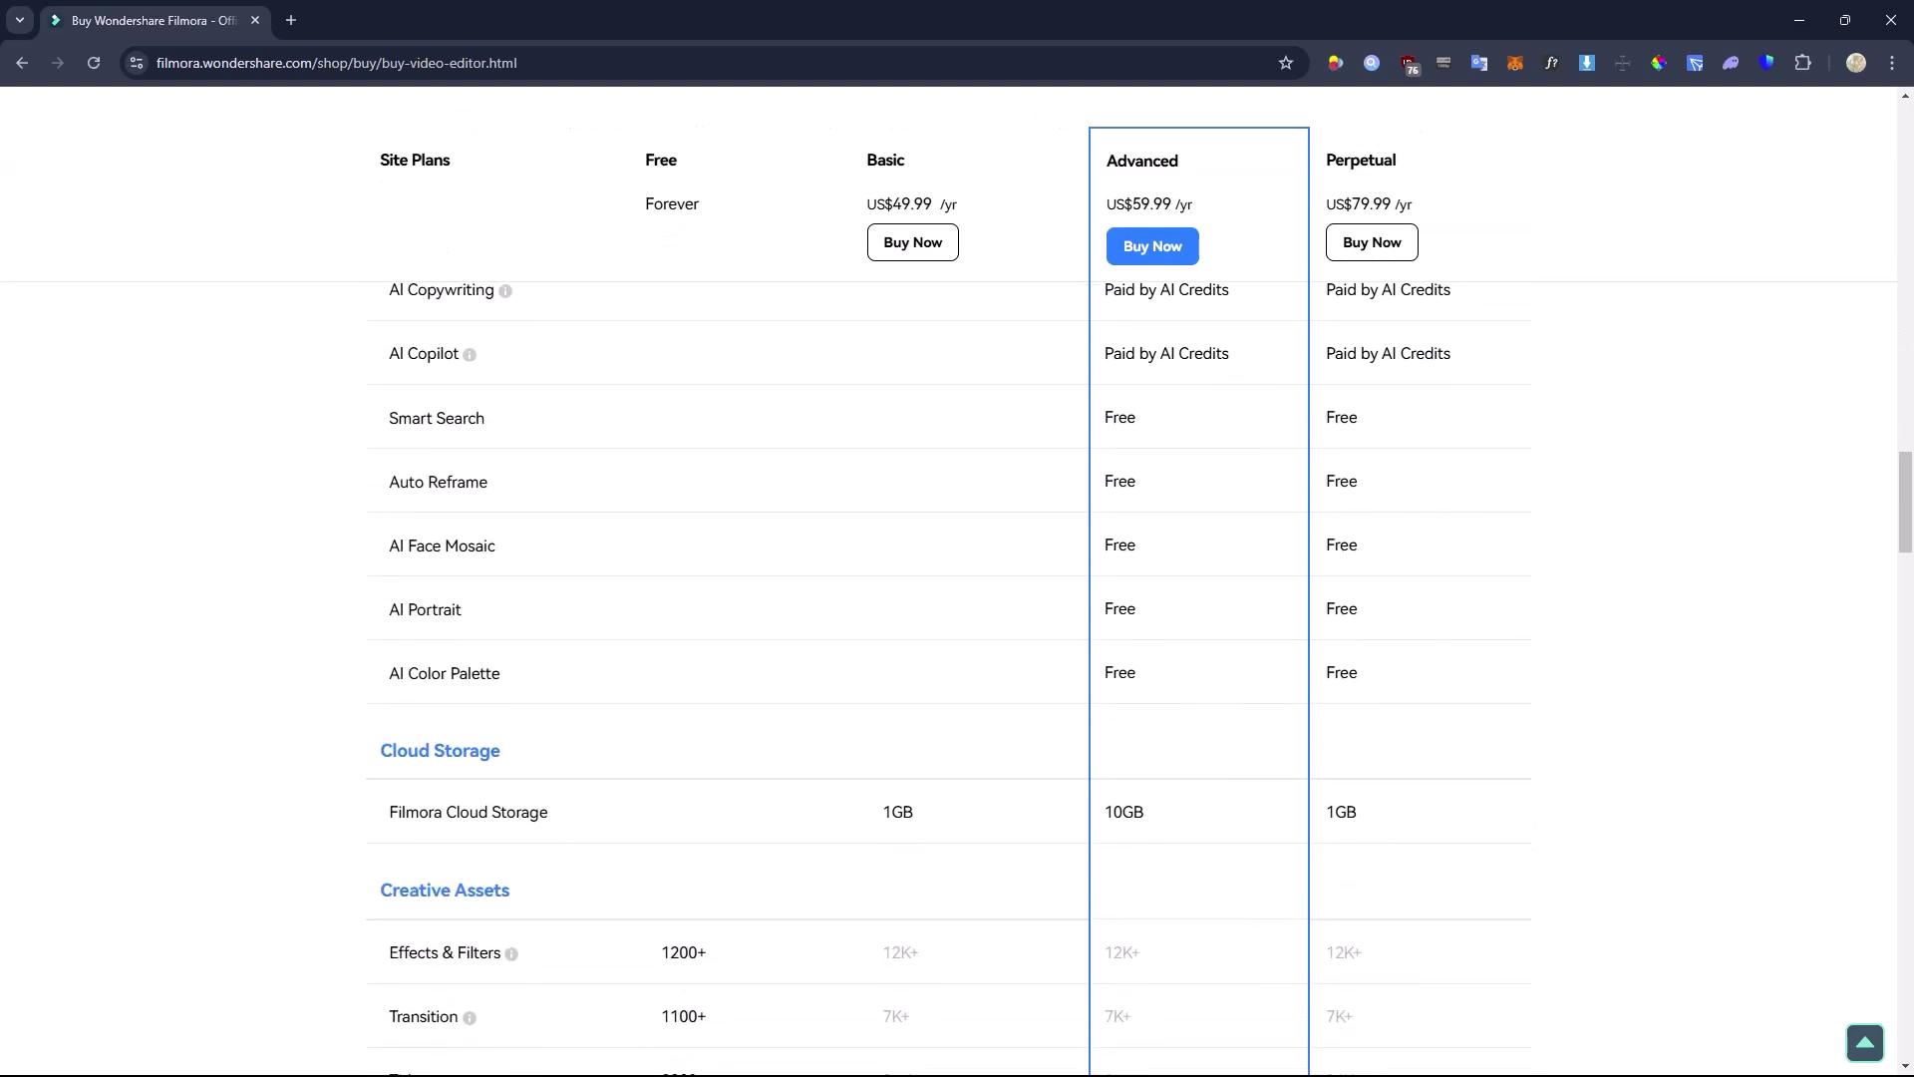
scroll(957, 613, down, 5)
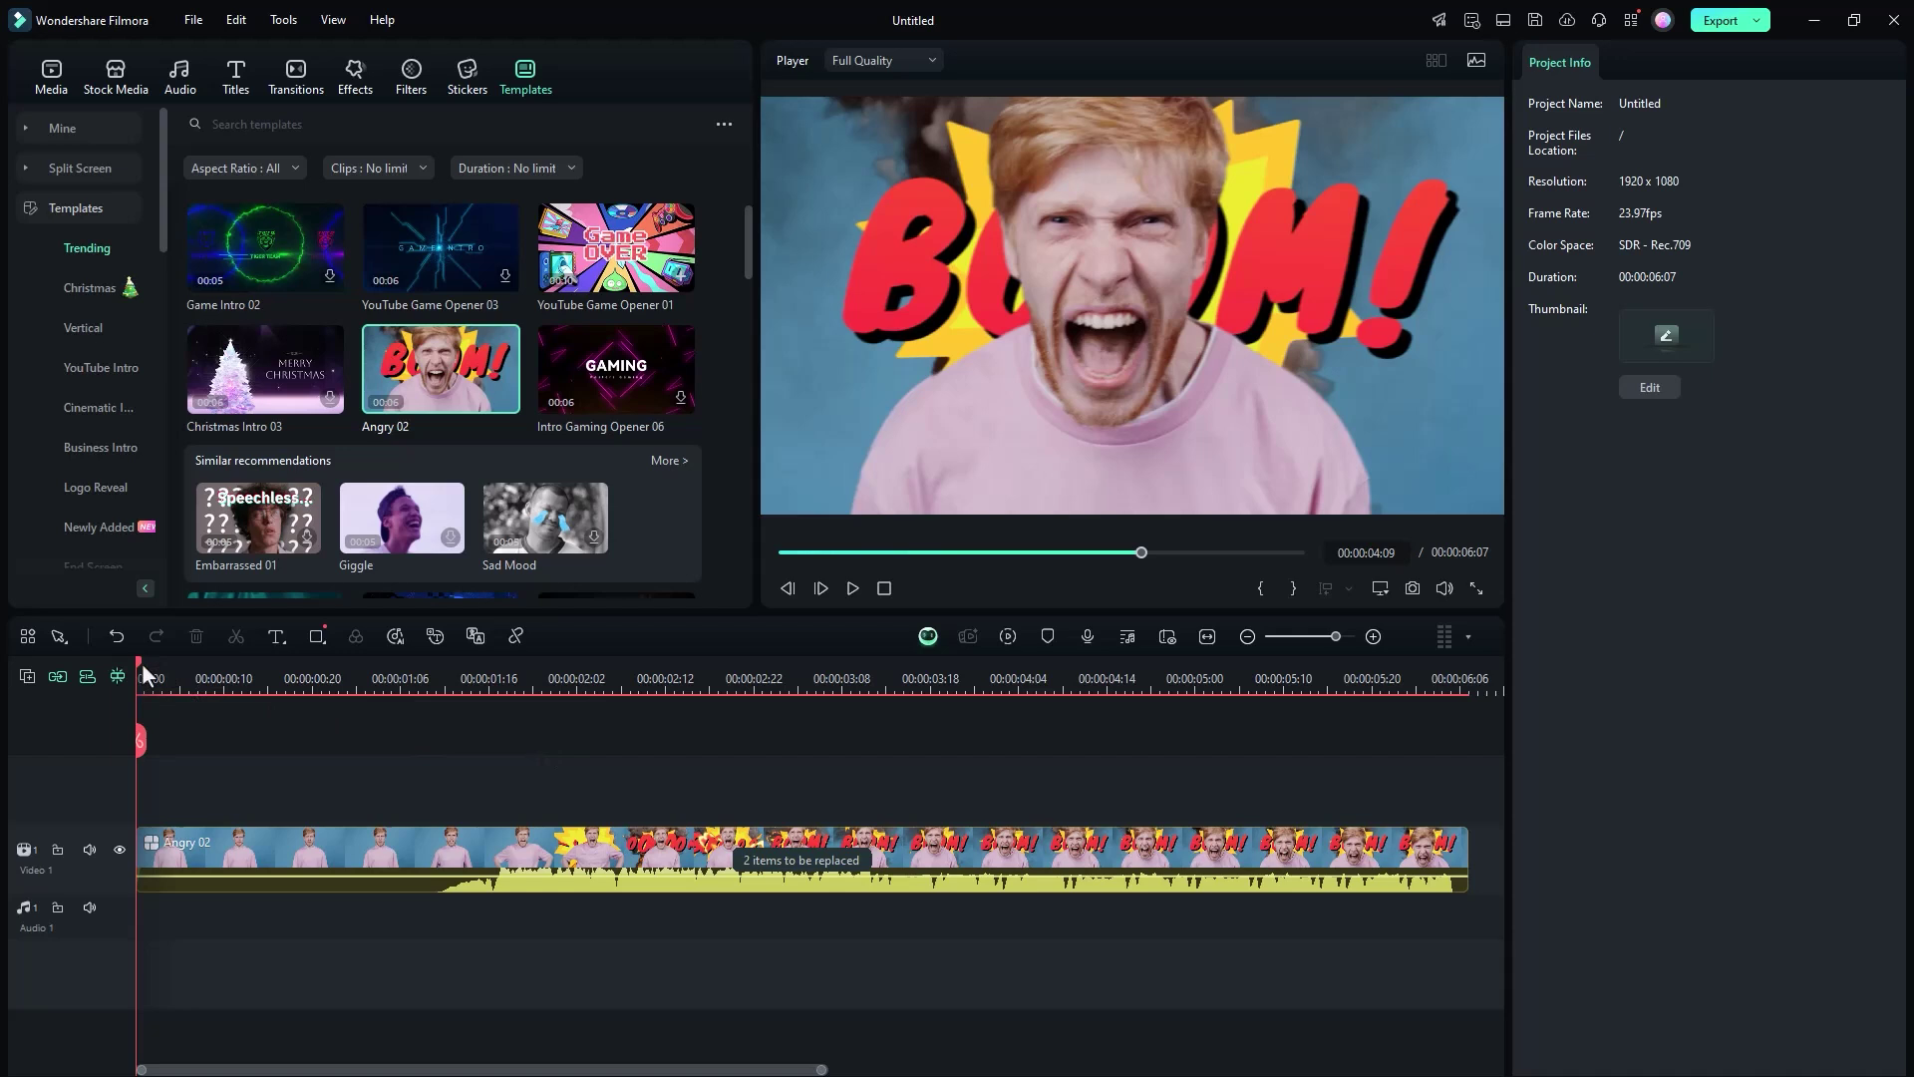
- Scrub the glitch clip to about 1:24 and add the neon Subscribe sticker to the timeline
drag(144, 674, 810, 771)
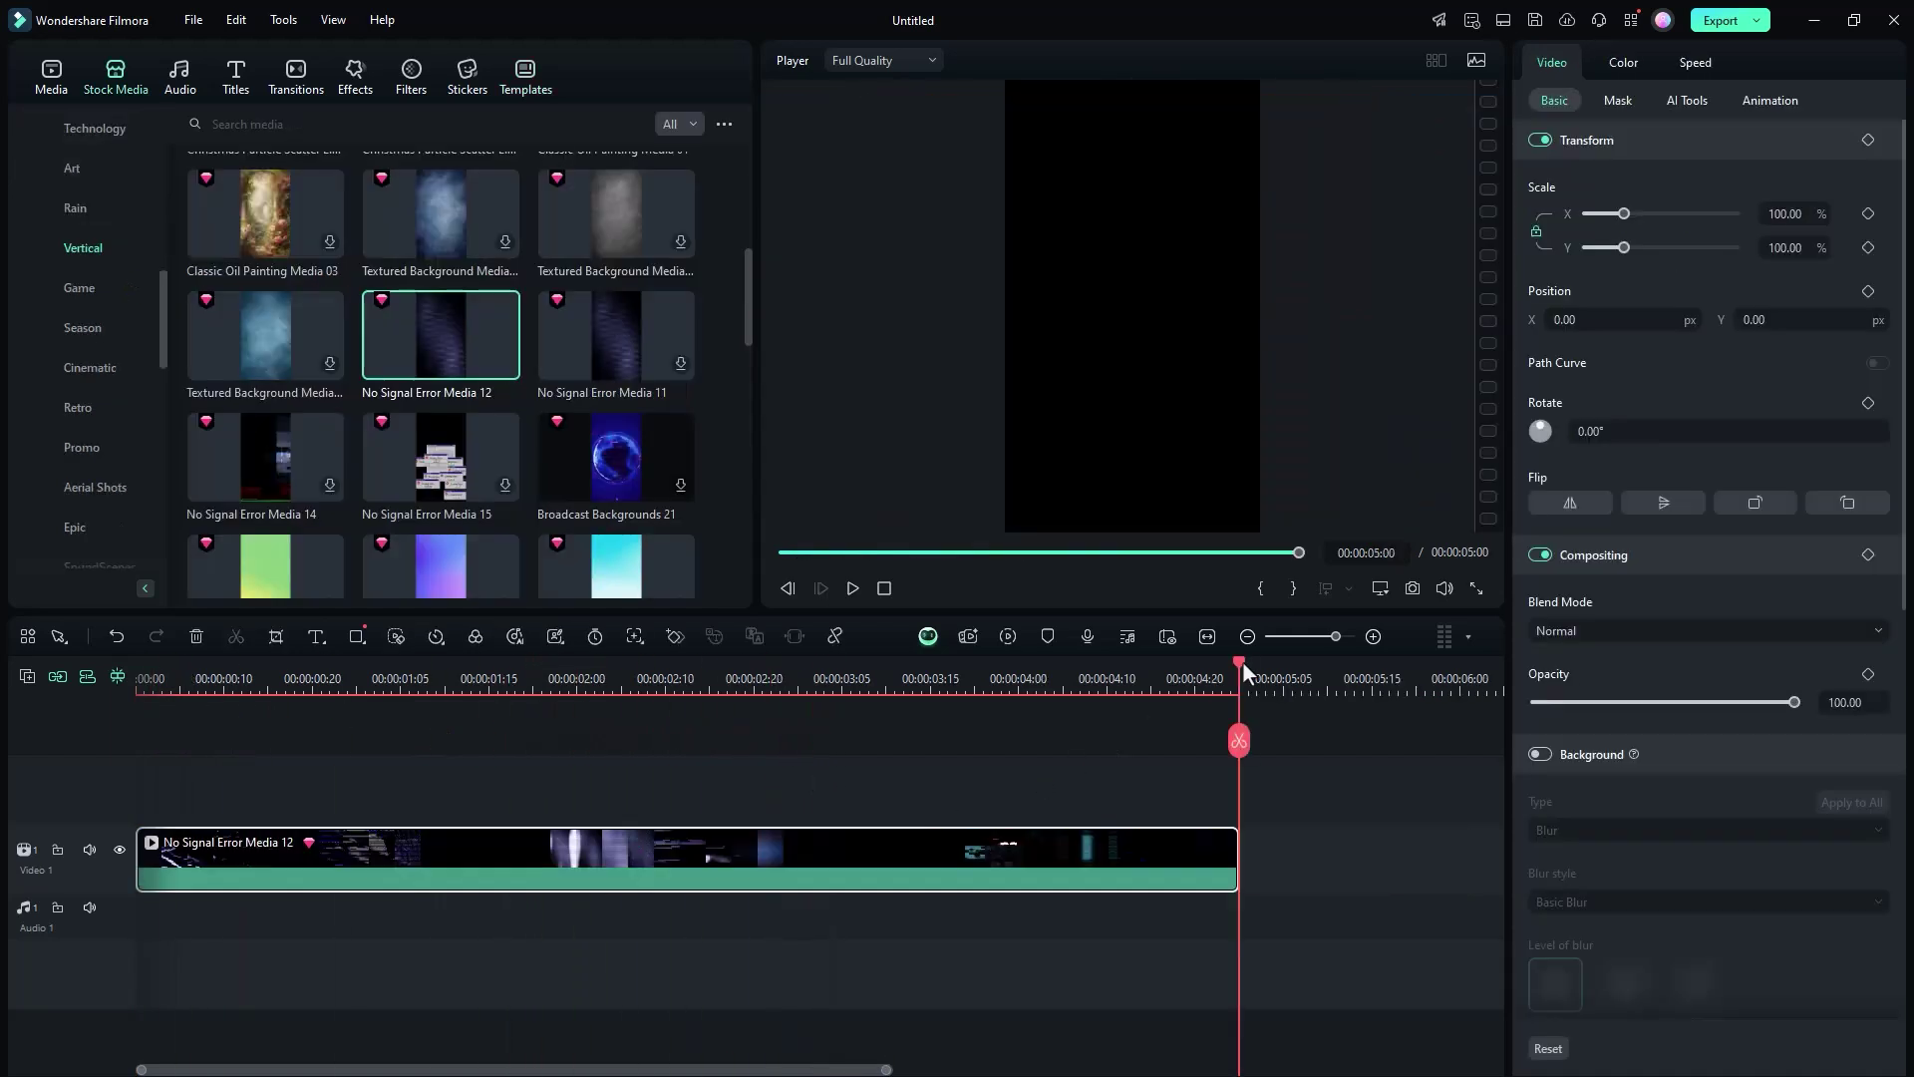
drag(1242, 662, 568, 787)
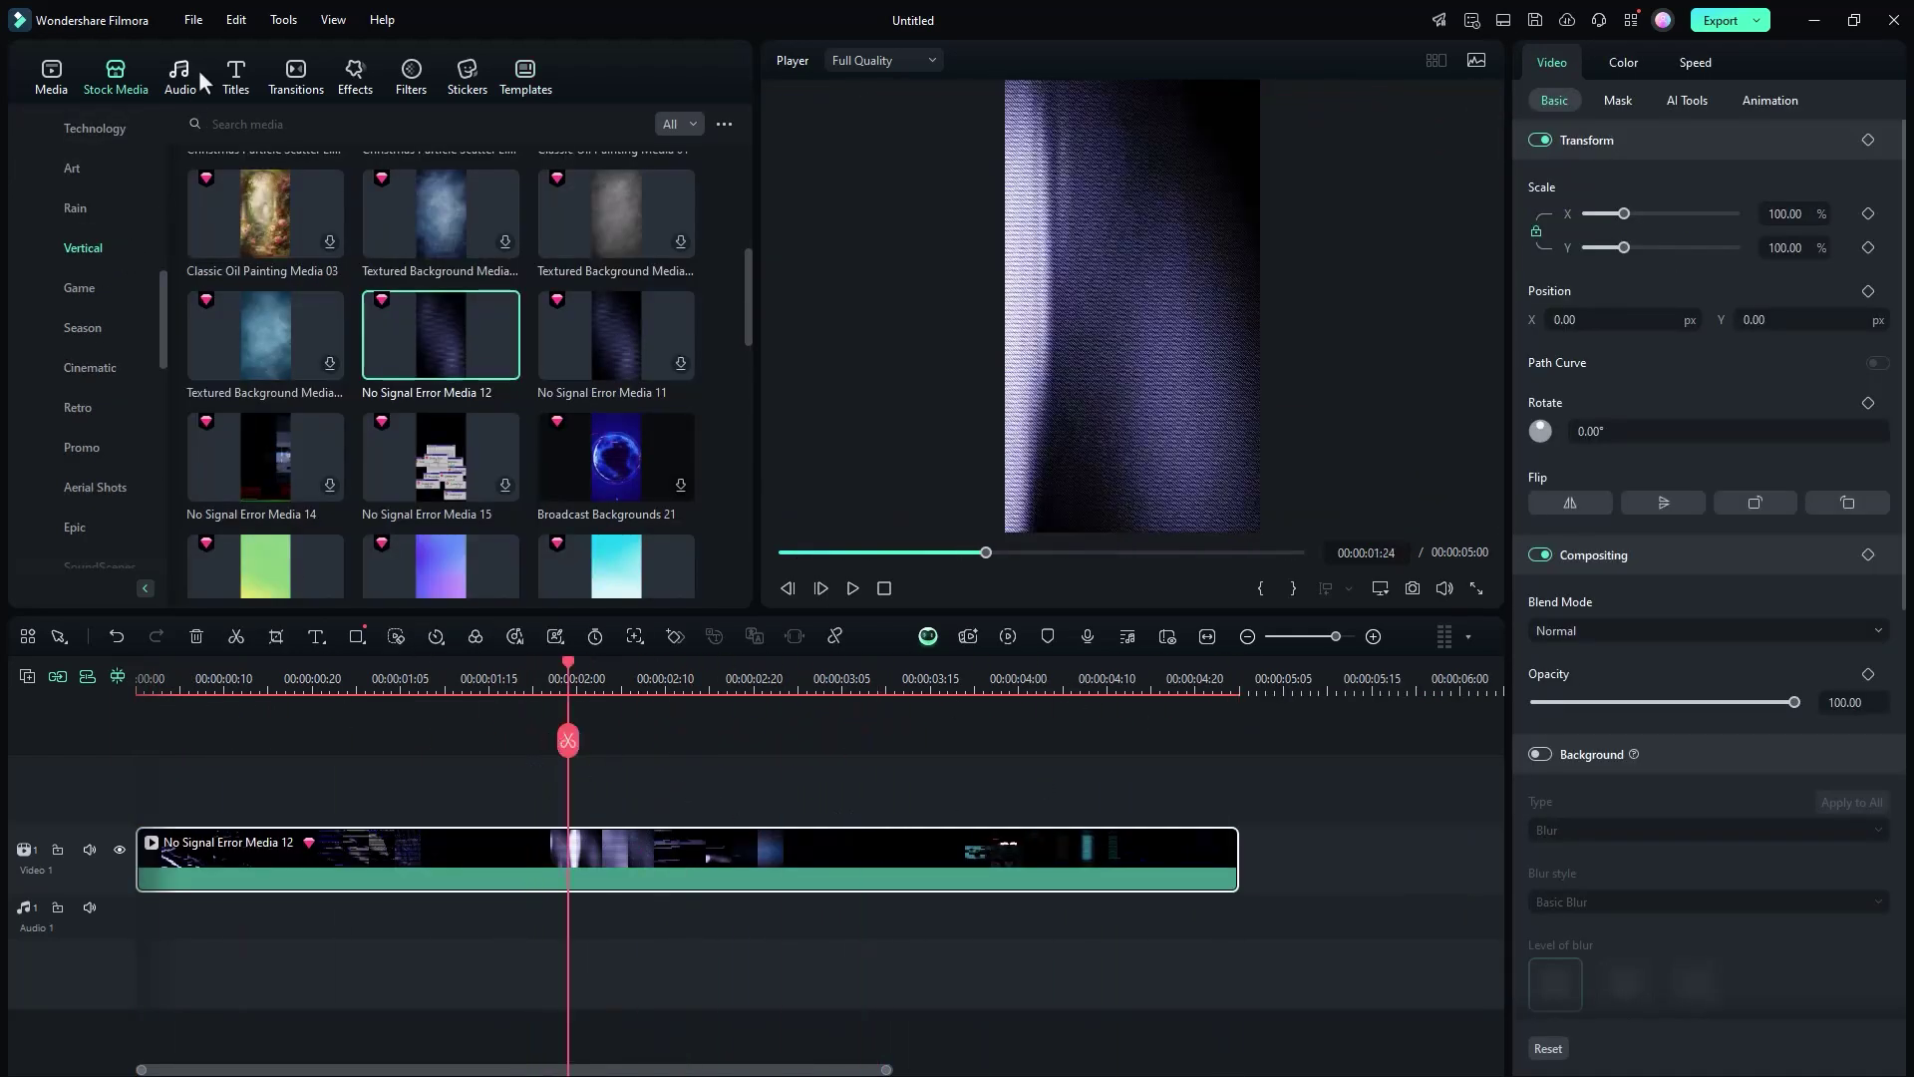
click(235, 75)
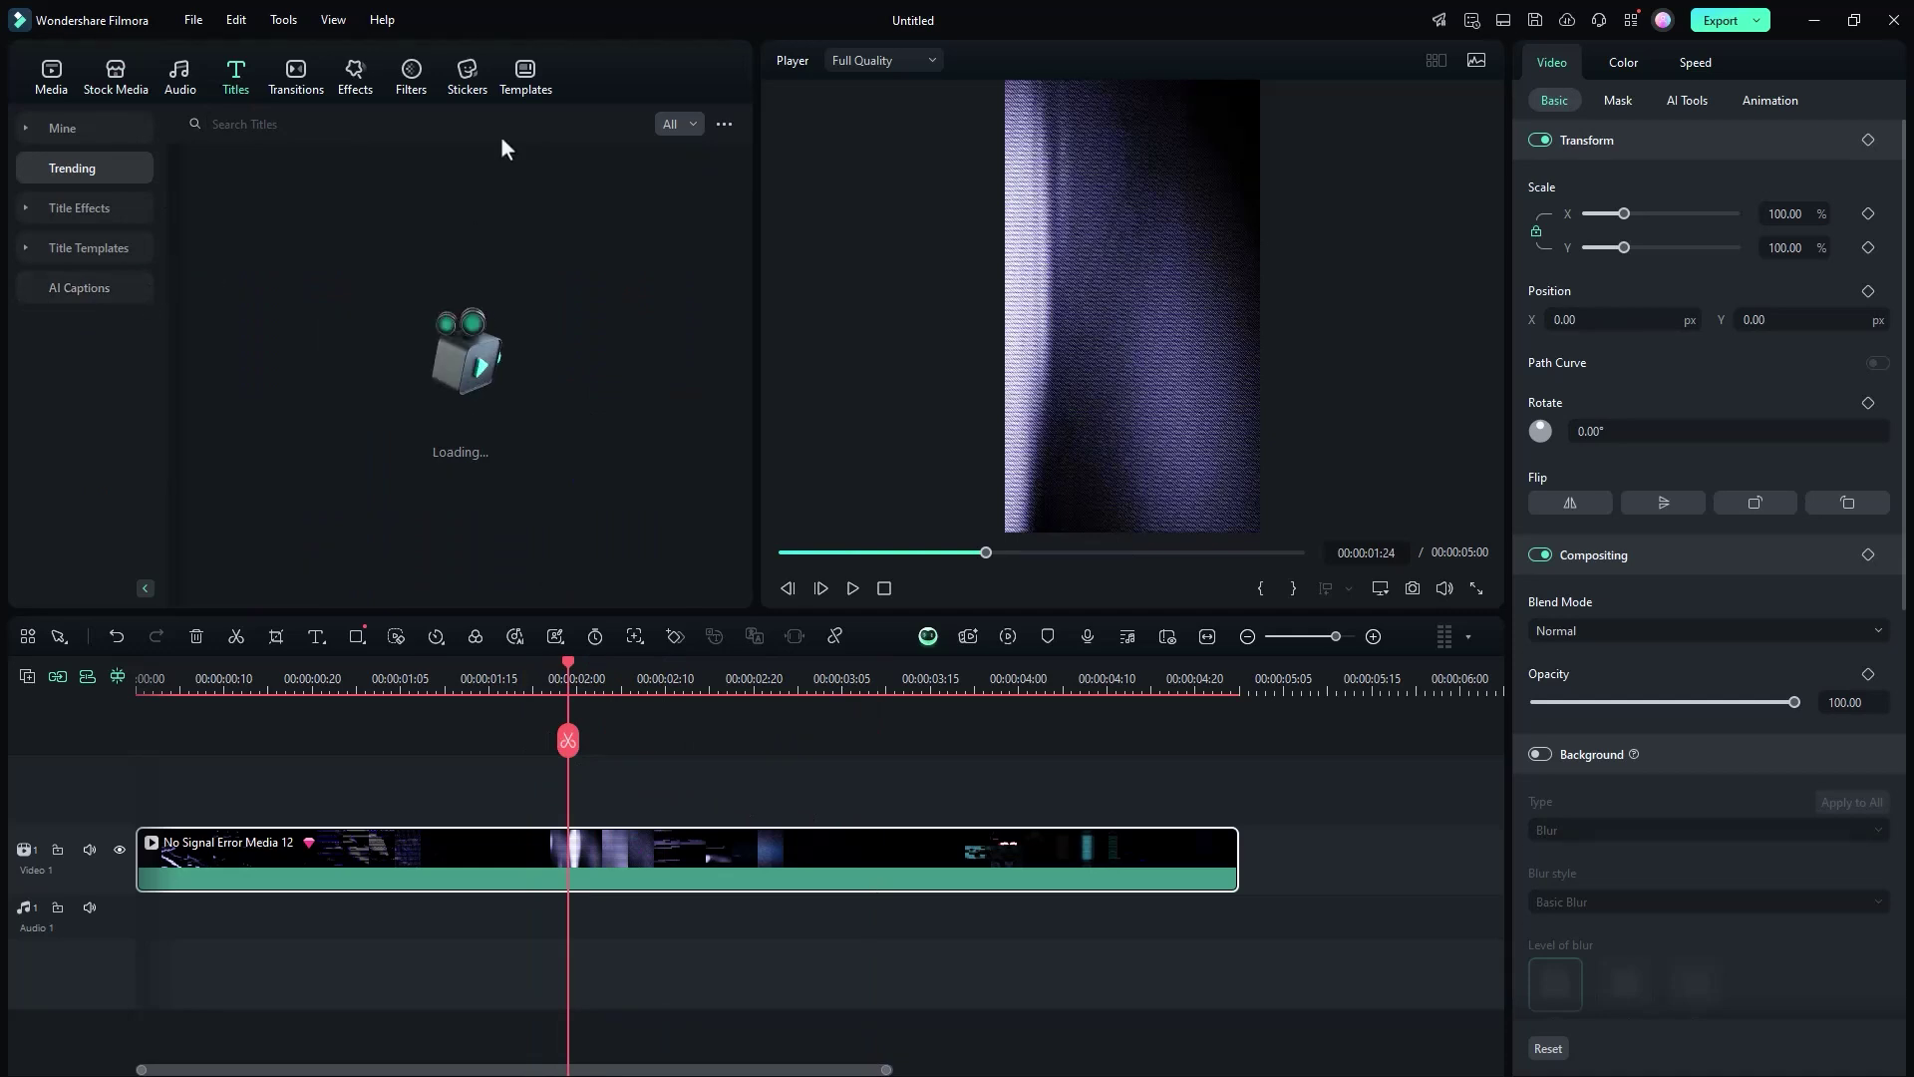
click(467, 75)
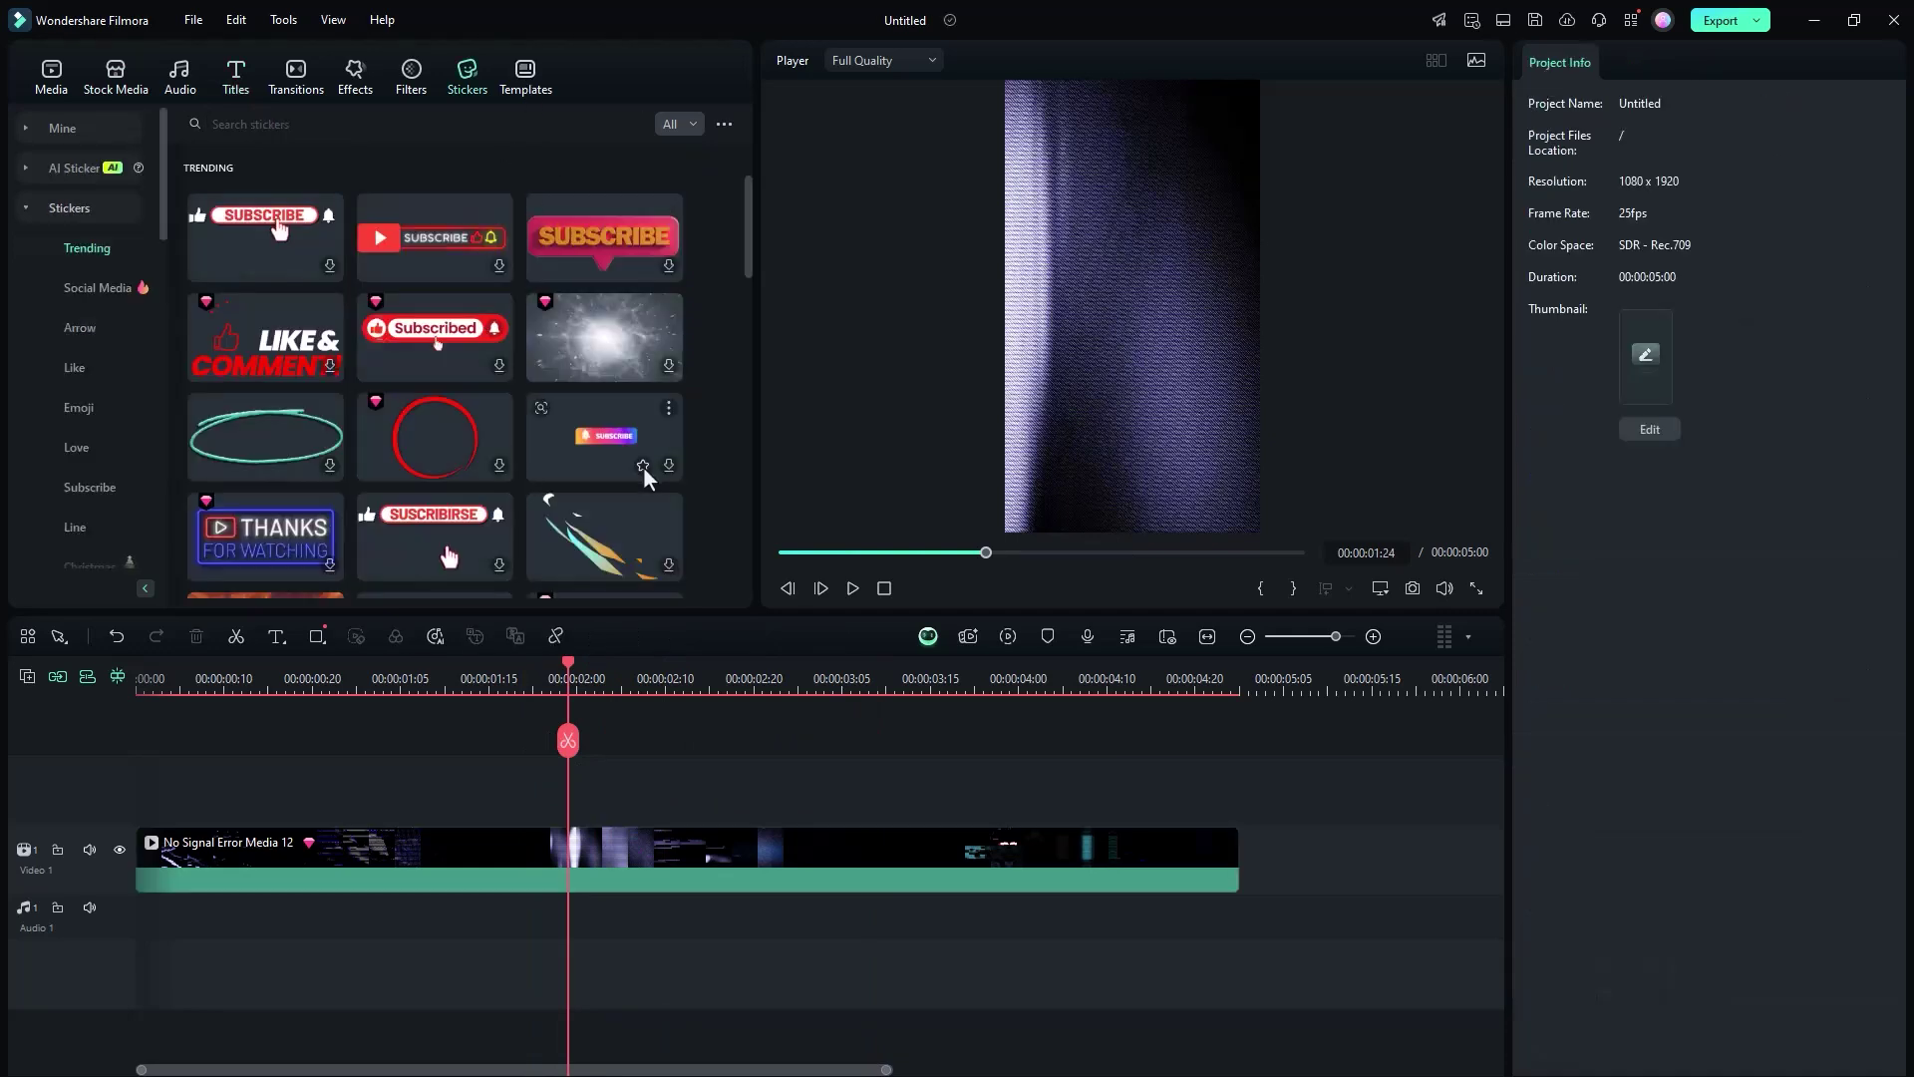
drag(426, 243, 760, 824)
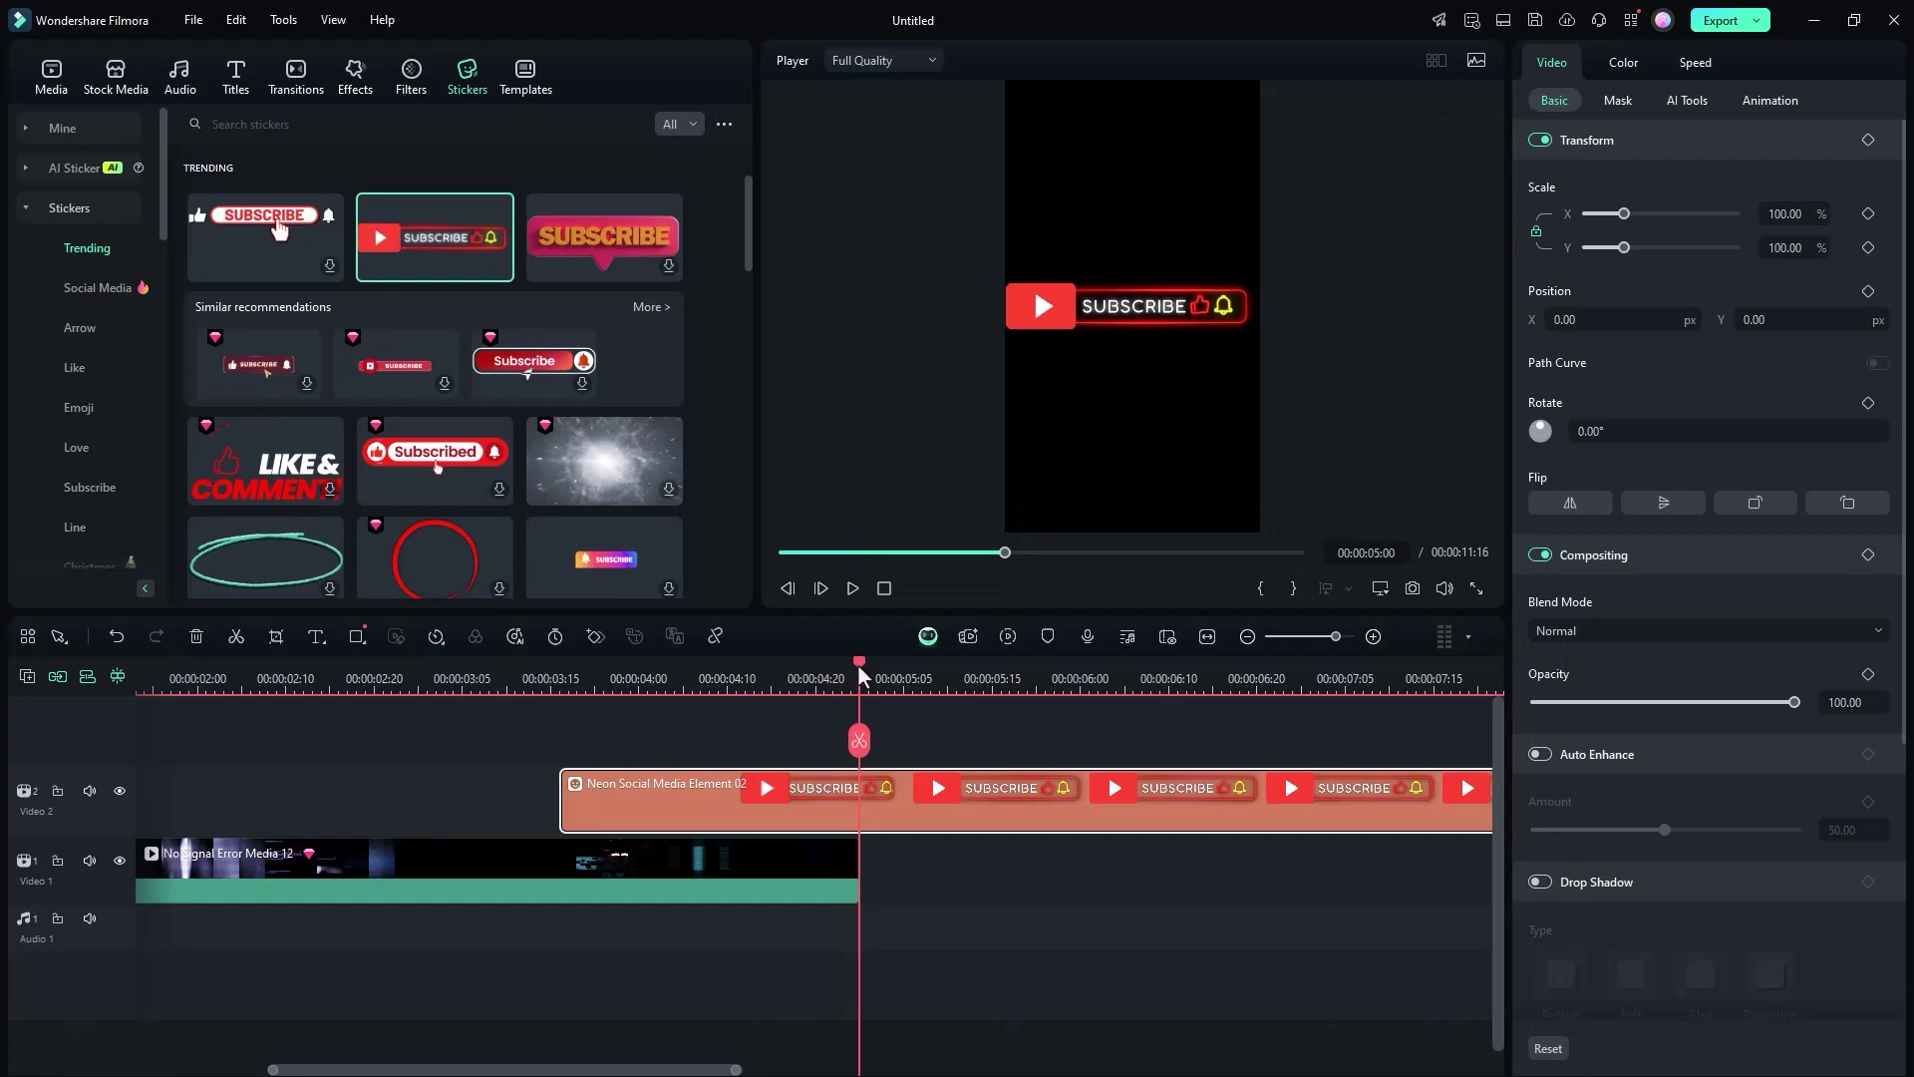
- Start the Subscribe sticker at 0:00 and move it down in the frame to Y -668.19
drag(859, 676, 153, 676)
drag(972, 813, 170, 802)
drag(152, 678, 471, 710)
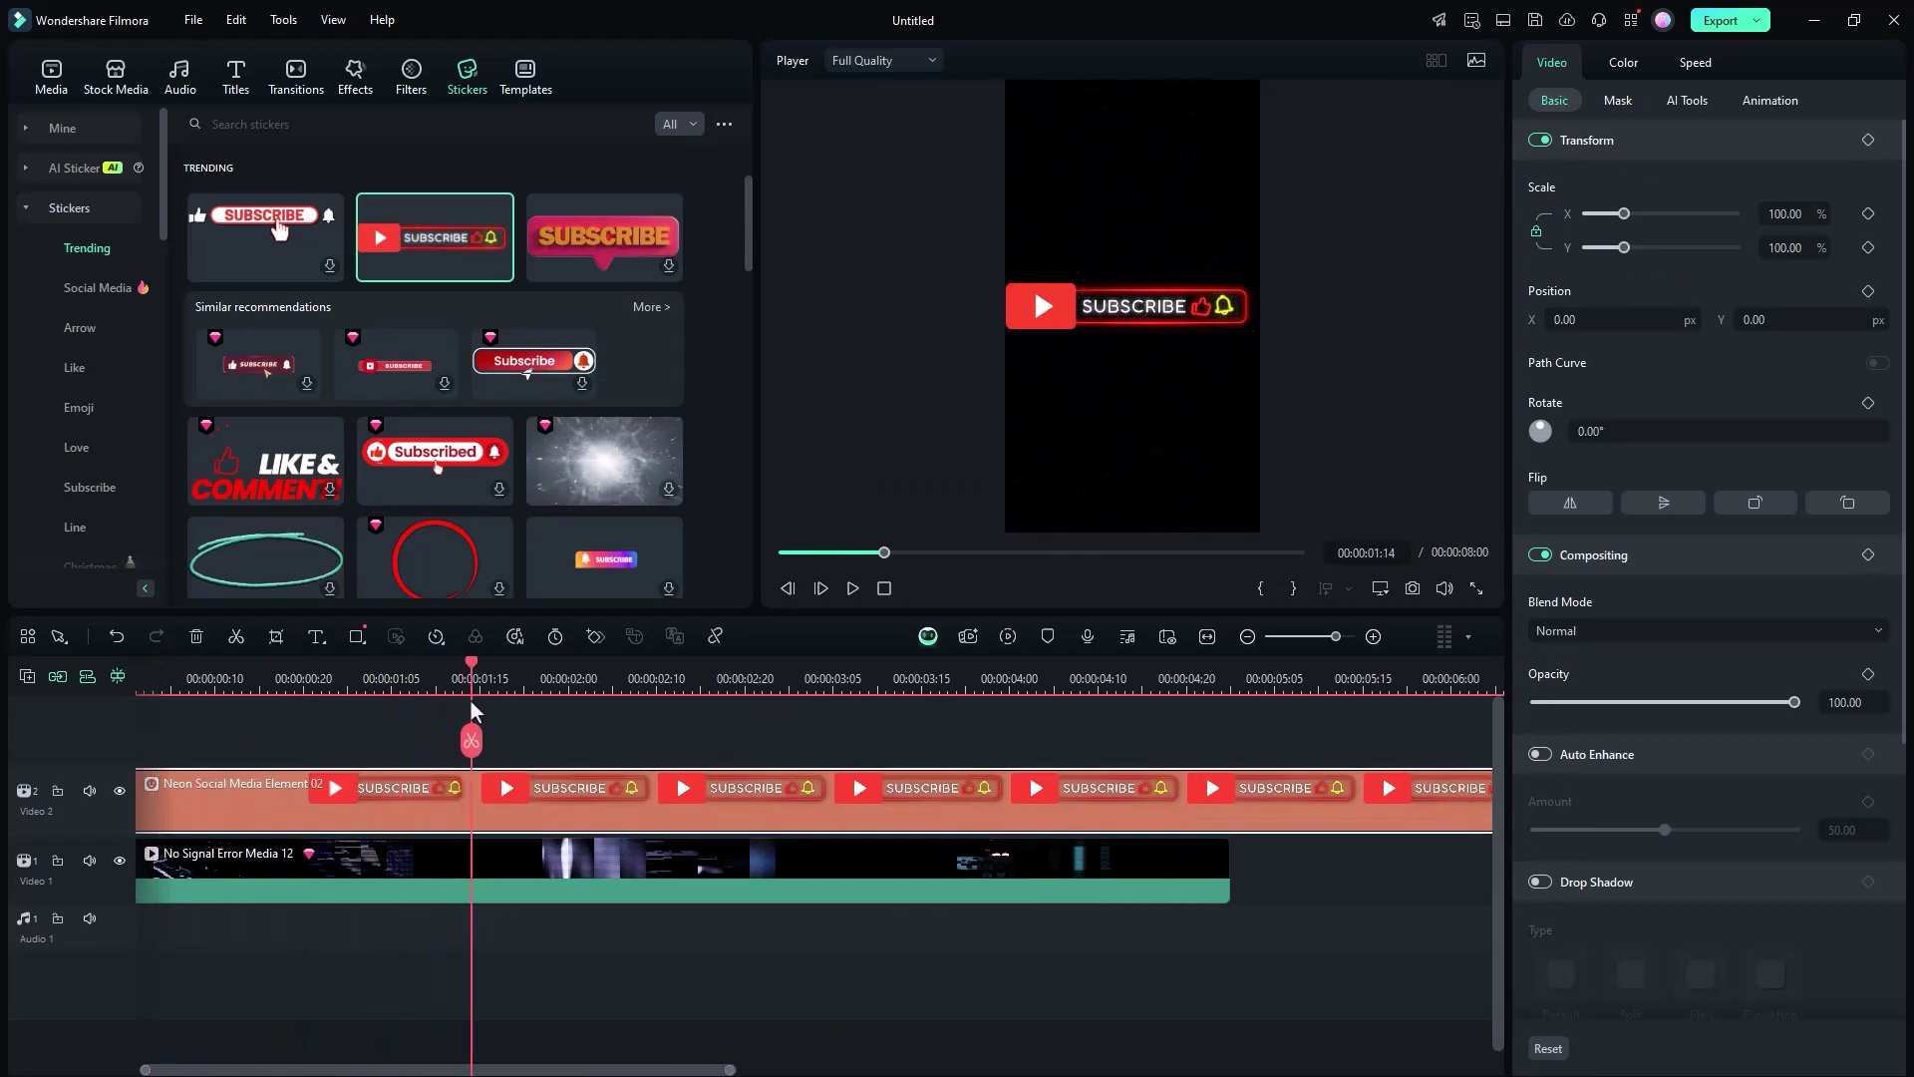
scroll(1775, 710, down, 1)
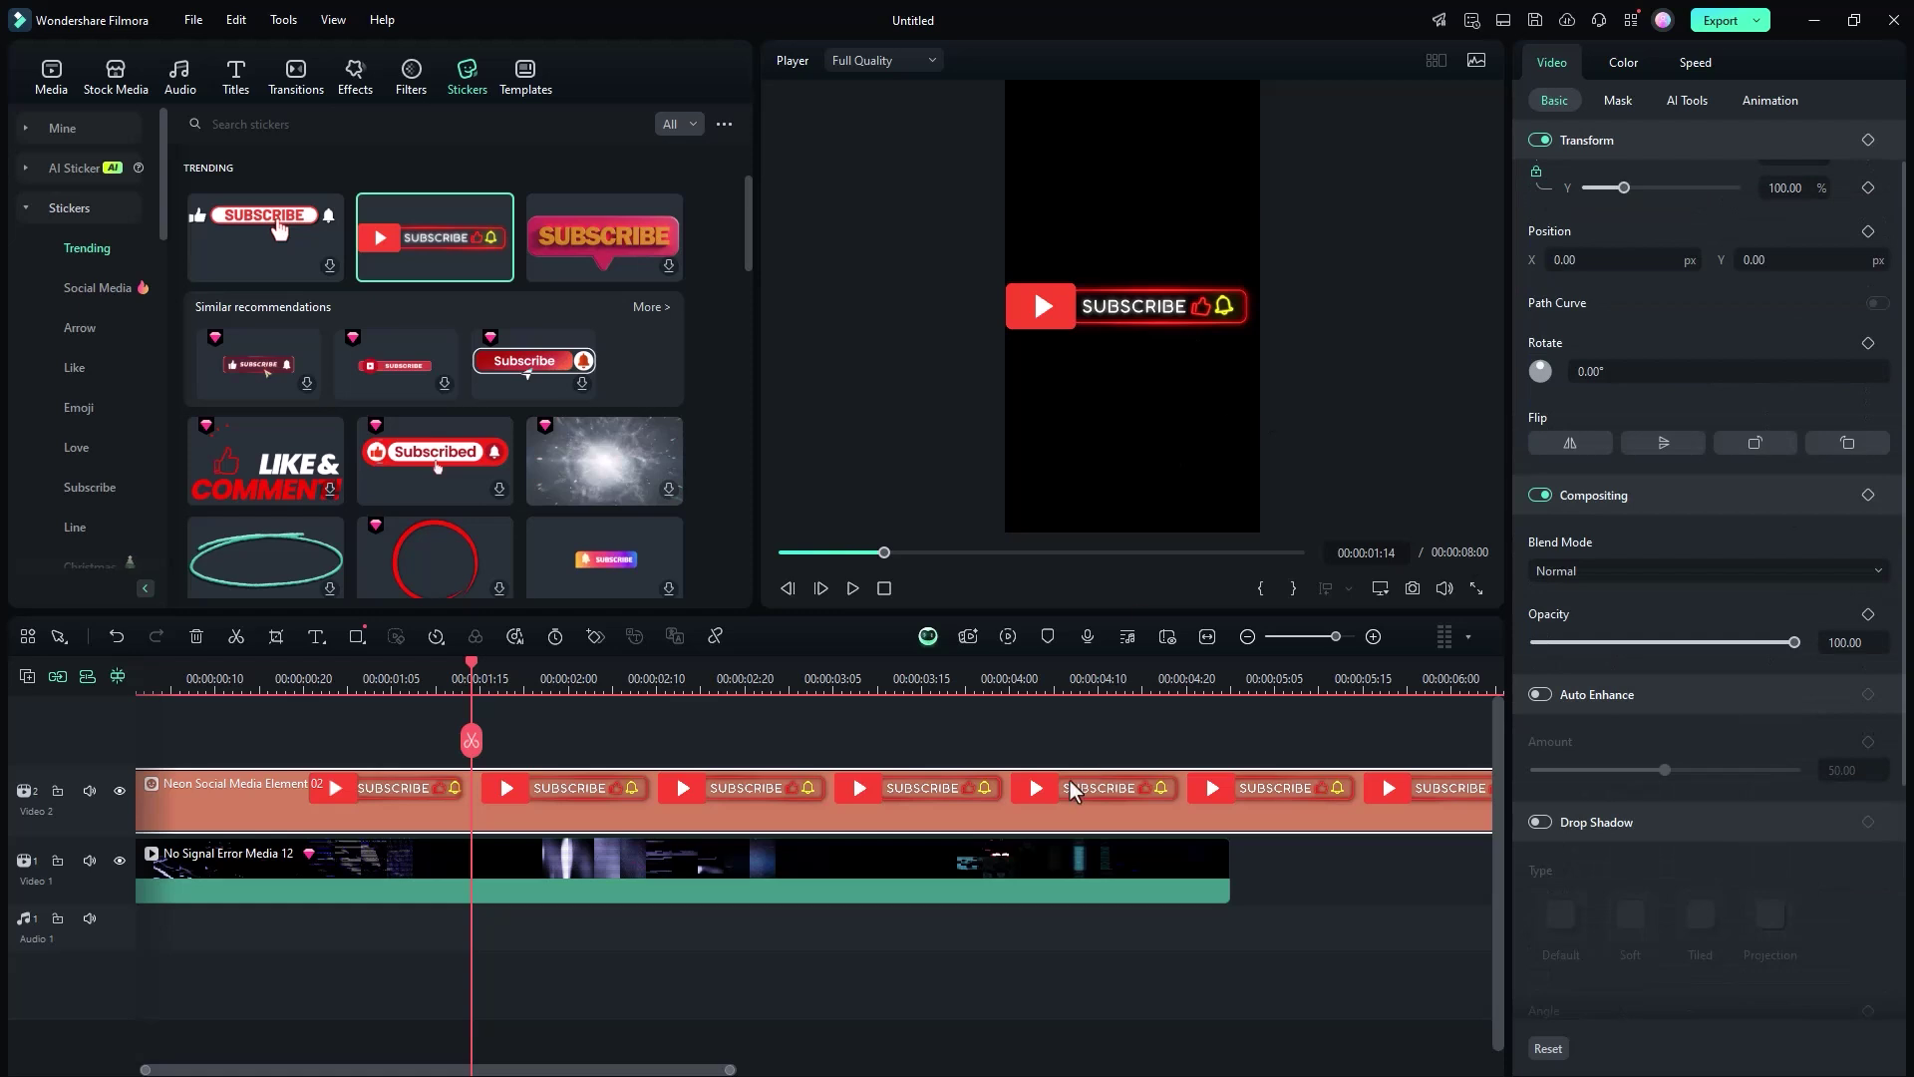
drag(1039, 303, 1039, 470)
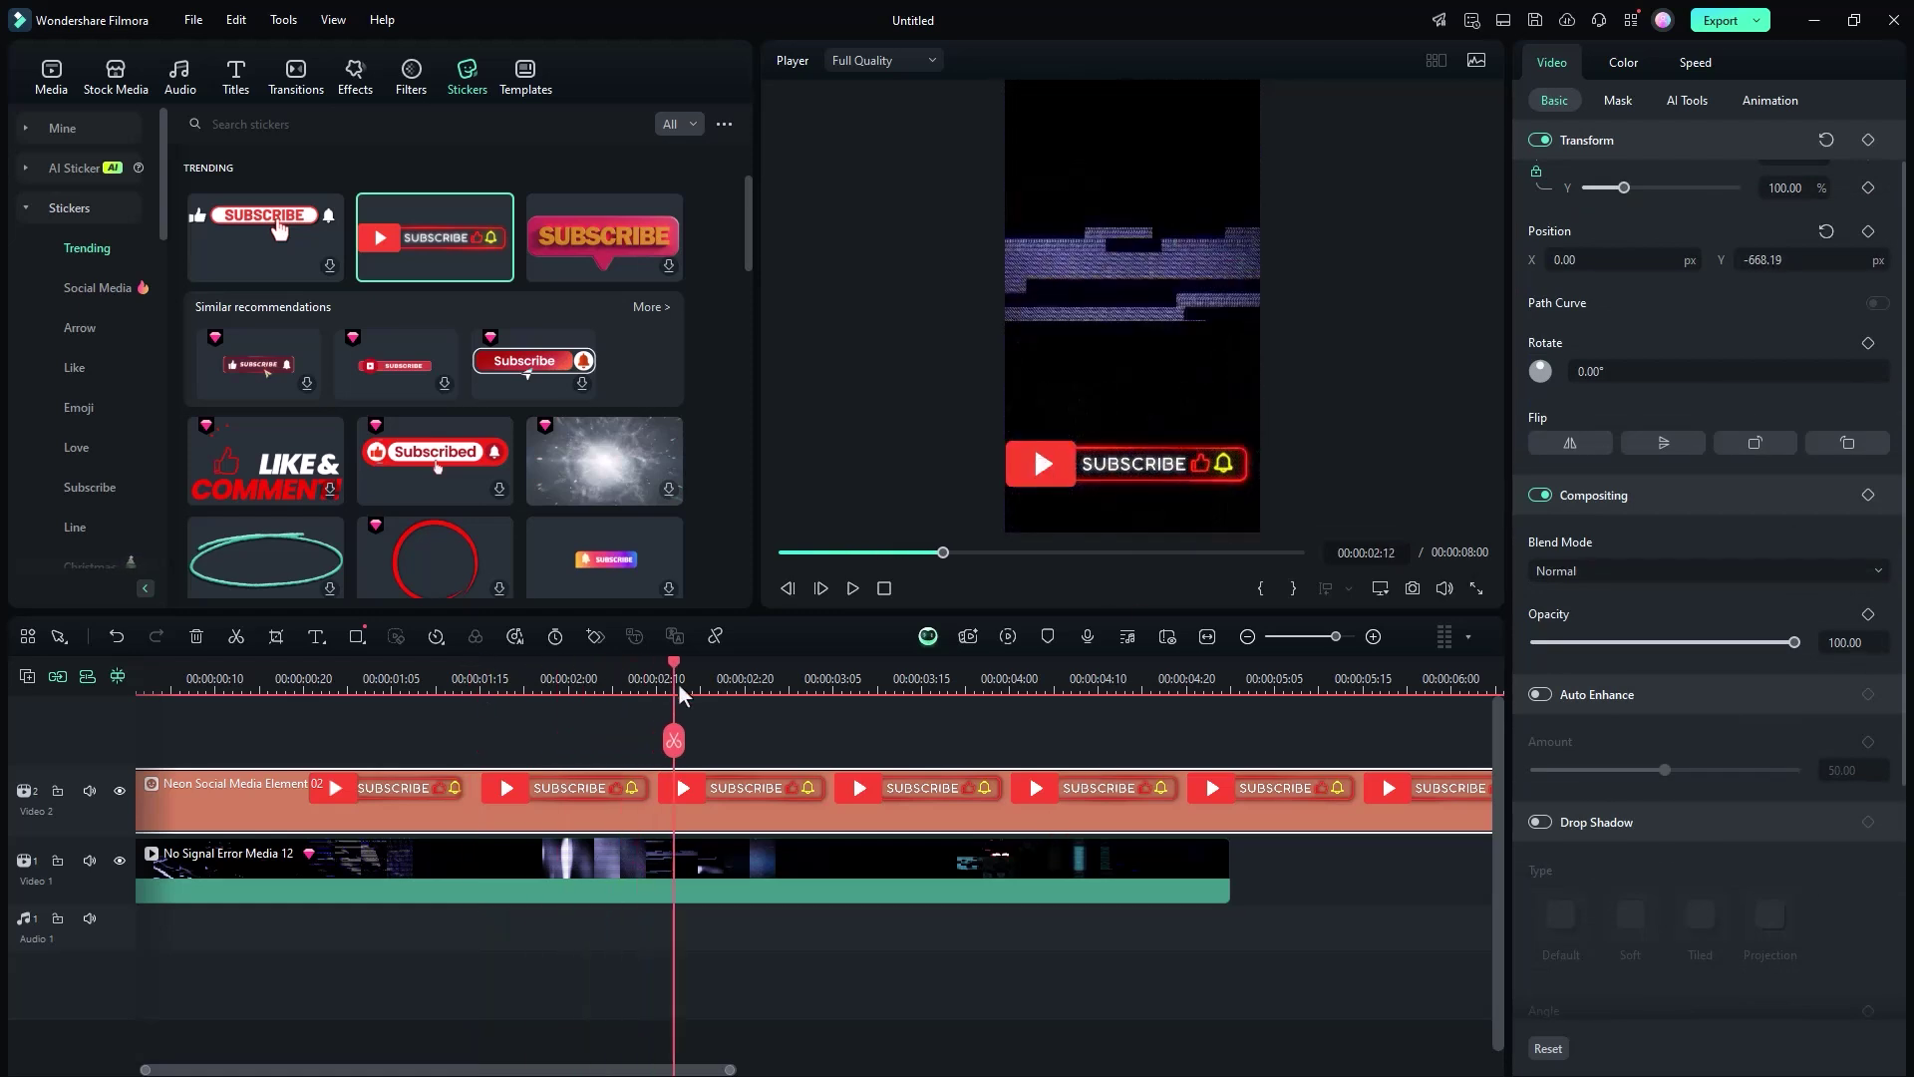